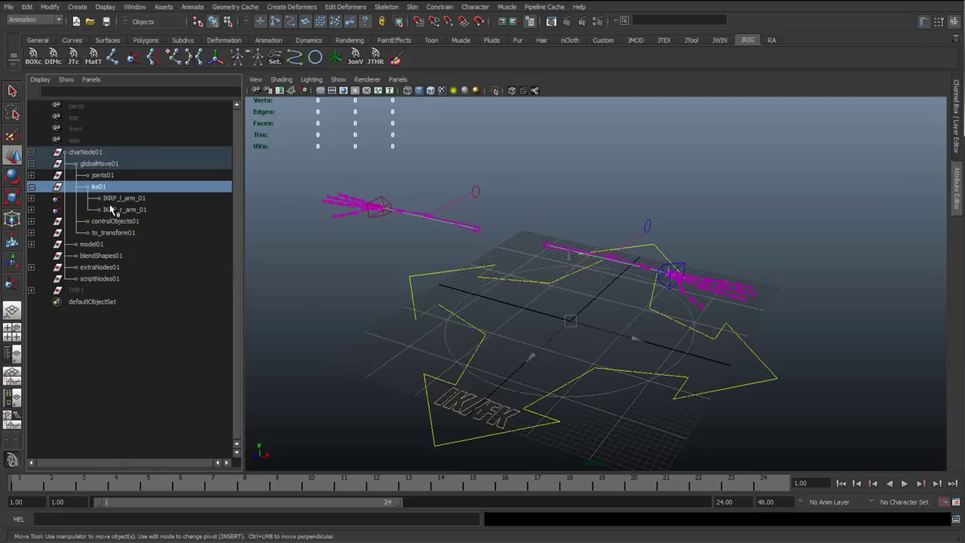
# Step: Collapse the charNode01 hierarchy in the outliner and clear the selection
pyautogui.click(114, 209)
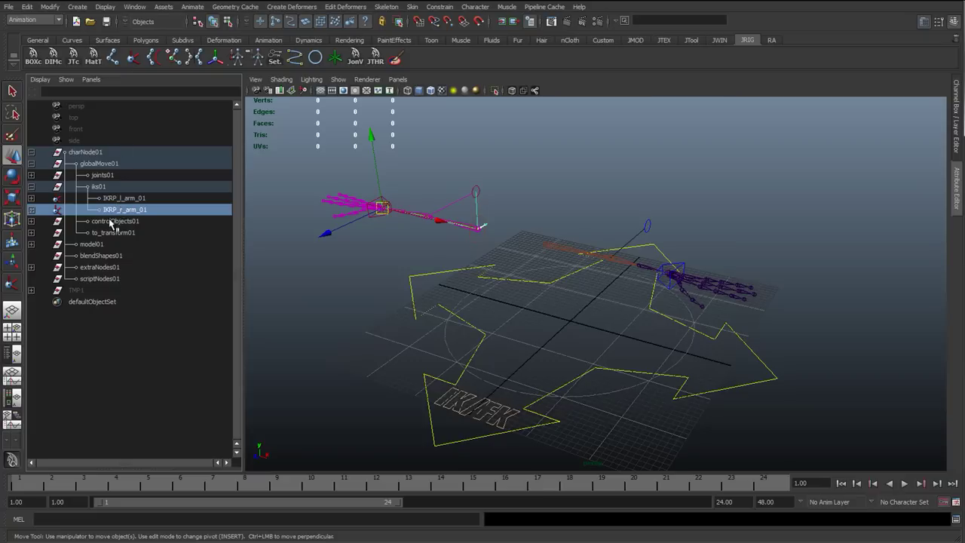
pyautogui.click(31, 186)
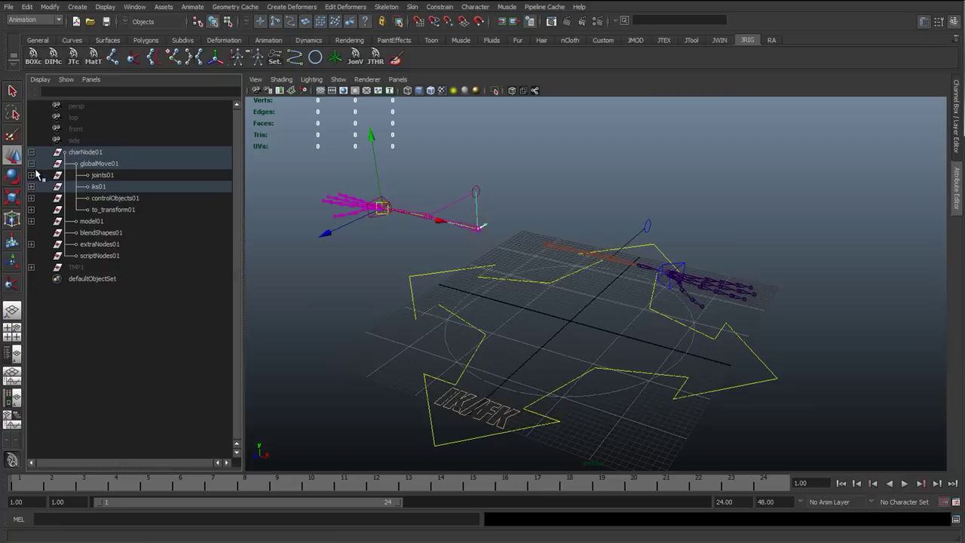
pyautogui.click(31, 163)
pyautogui.click(31, 151)
pyautogui.click(95, 152)
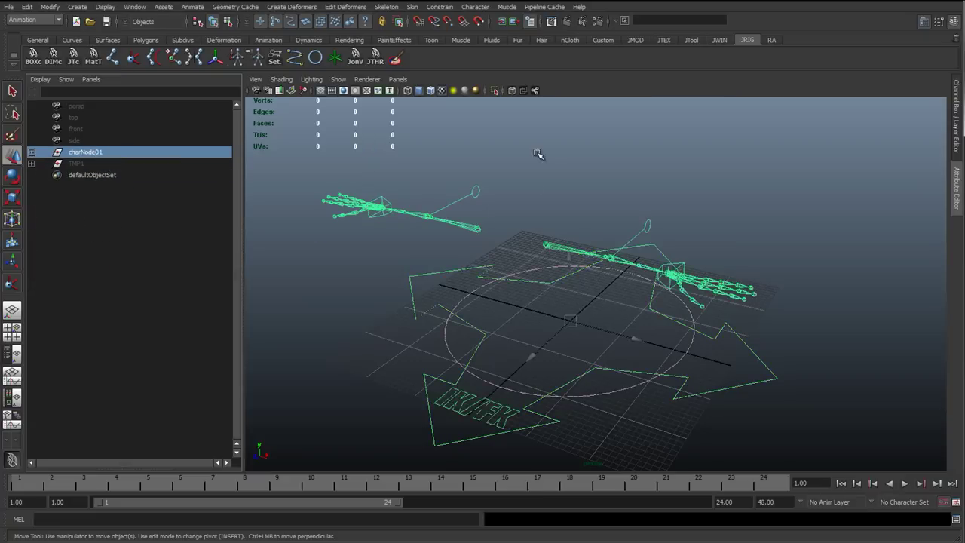
pyautogui.click(553, 185)
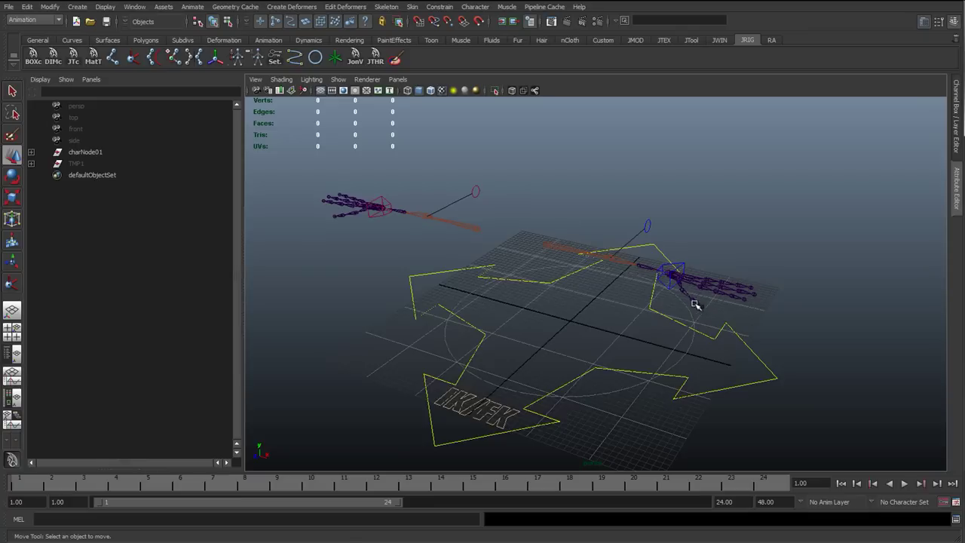
# Step: Move the left wrist control outward, well beyond the fingertips of the arm joints
pyautogui.click(689, 262)
pyautogui.keyDown('alt'); pyautogui.moveTo(729, 286); pyautogui.dragTo(814, 355); pyautogui.keyUp('alt')
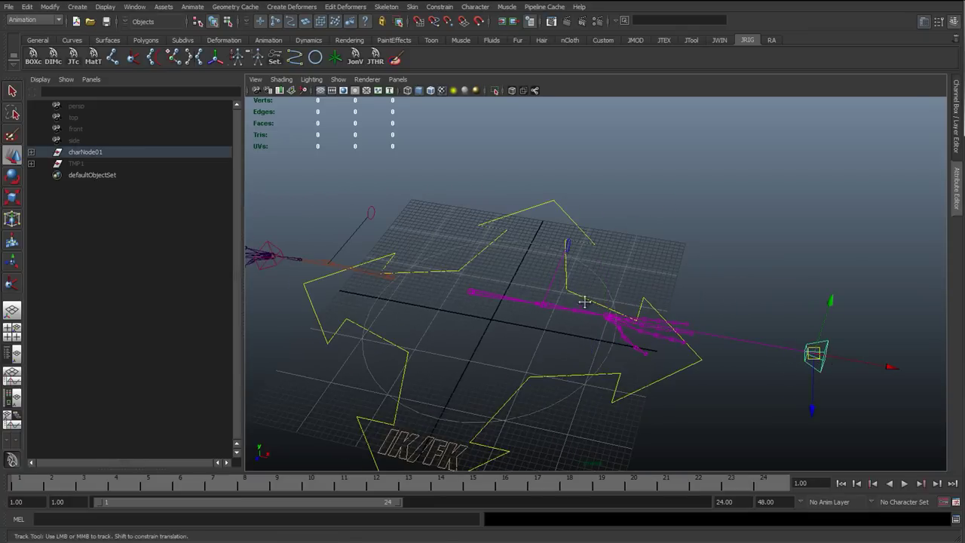
pyautogui.keyDown('alt'); pyautogui.moveTo(584, 302); pyautogui.dragTo(534, 287, button='middle'); pyautogui.keyUp('alt')
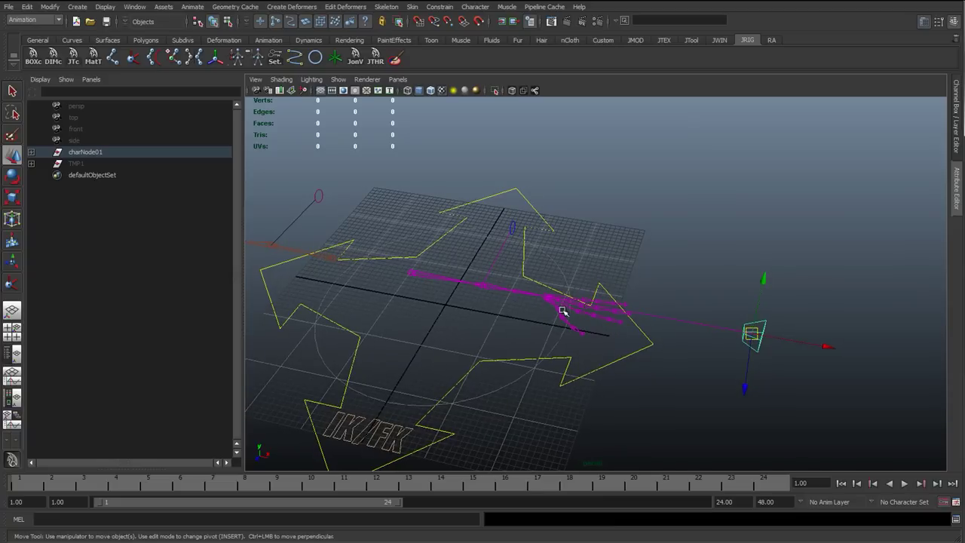
pyautogui.keyDown('alt'); pyautogui.moveTo(523, 351); pyautogui.dragTo(736, 270); pyautogui.keyUp('alt')
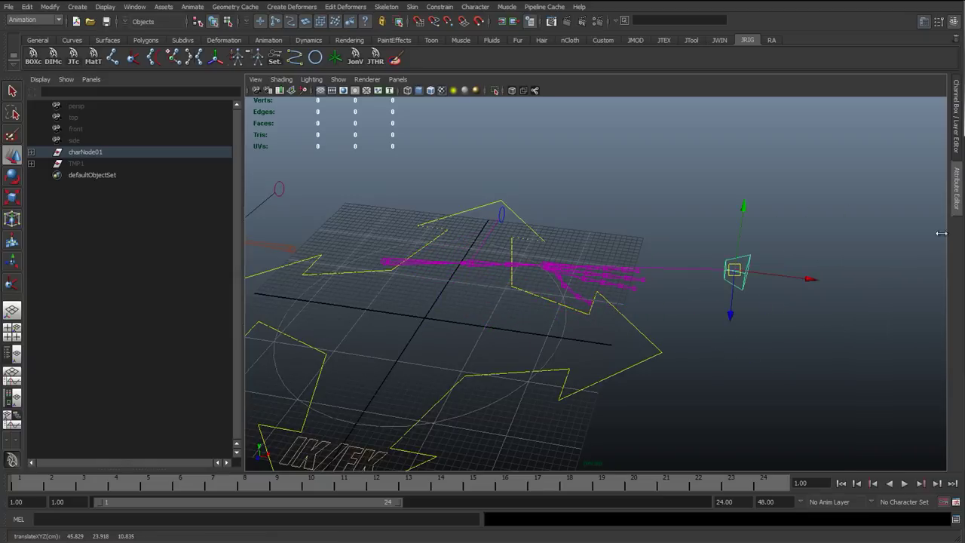
# Step: Show the left wrist control's channel values and turn on the Mesh layer's visibility
pyautogui.click(958, 132)
pyautogui.click(730, 417)
pyautogui.keyDown('alt'); pyautogui.moveTo(600, 401); pyautogui.dragTo(692, 431); pyautogui.keyUp('alt')
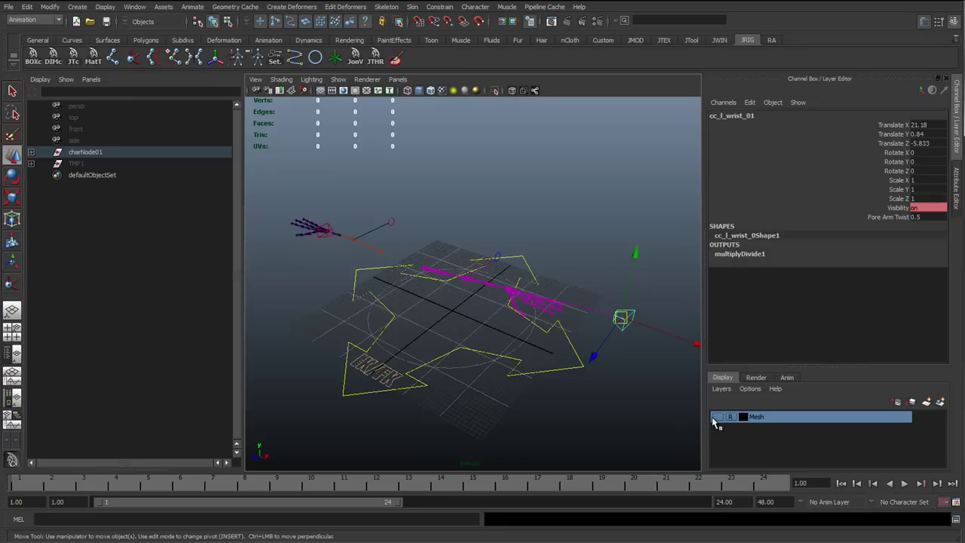
pyautogui.keyDown('alt'); pyautogui.moveTo(592, 386); pyautogui.dragTo(513, 309); pyautogui.keyUp('alt')
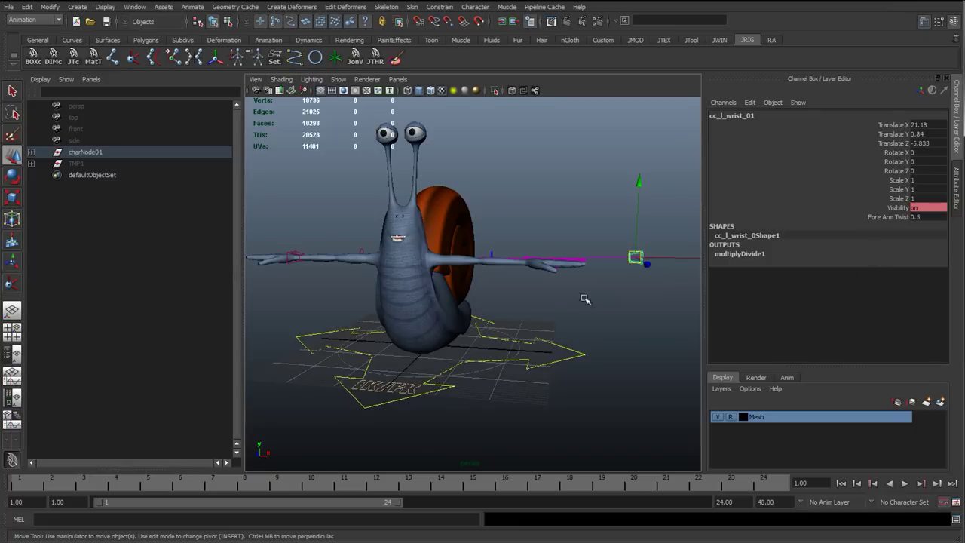
pyautogui.keyDown('alt'); pyautogui.moveTo(644, 278); pyautogui.dragTo(637, 286); pyautogui.keyUp('alt')
# Step: Set the left wrist control's Translate X, Translate Y and Translate Z to 0
pyautogui.click(932, 144)
pyautogui.keyDown('ctrl'); pyautogui.click(929, 125); pyautogui.keyUp('ctrl')
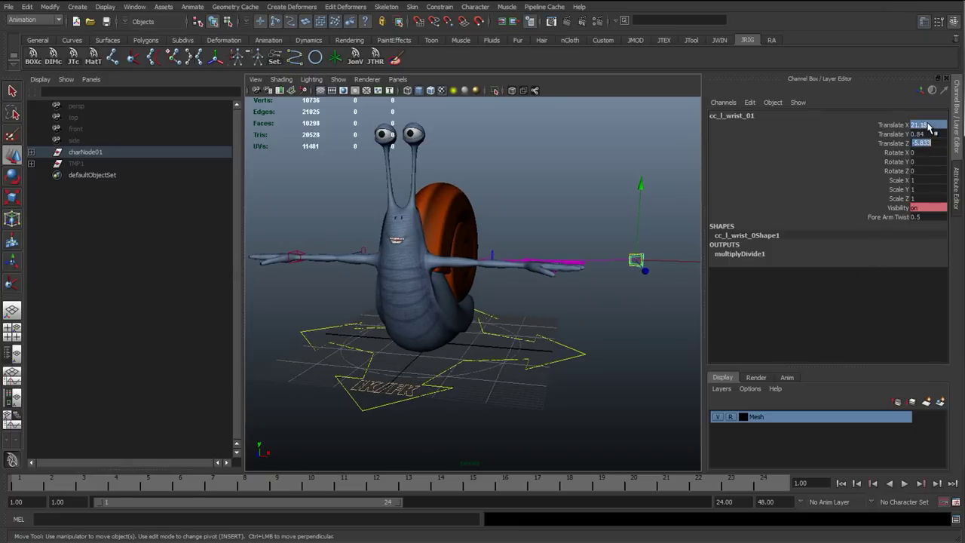
pyautogui.click(929, 142)
pyautogui.write('0')
pyautogui.press('Return')
pyautogui.click(927, 135)
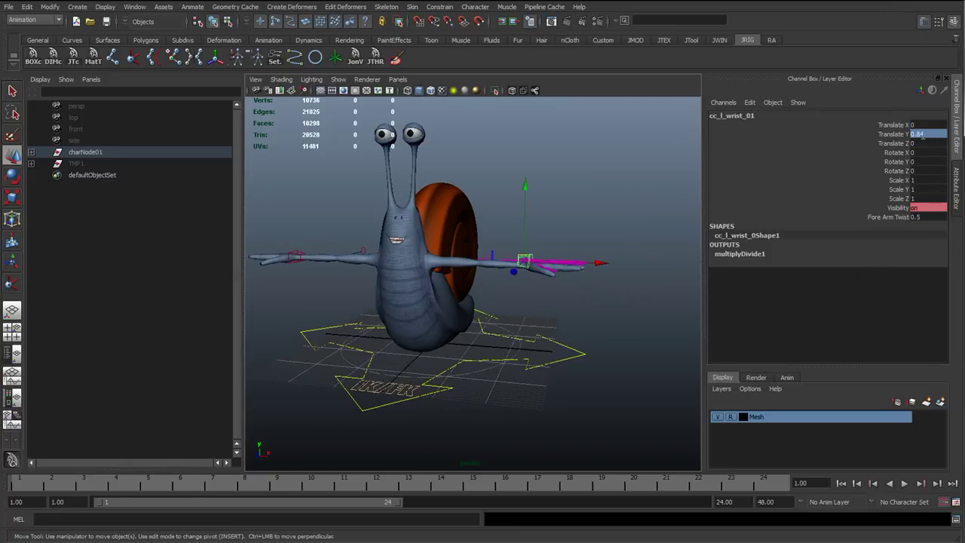
pyautogui.write('0')
pyautogui.press('Return')
# Step: Try moving the left wrist control outward along X to about 45.7, and undo the last move
pyautogui.keyDown('alt'); pyautogui.moveTo(499, 255); pyautogui.dragTo(535, 276, button='right'); pyautogui.keyUp('alt')
pyautogui.keyDown('alt'); pyautogui.moveTo(535, 277); pyautogui.dragTo(351, 240); pyautogui.keyUp('alt')
pyautogui.moveTo(351, 240); pyautogui.dragTo(507, 277, button='middle')
pyautogui.keyDown('alt'); pyautogui.moveTo(486, 298); pyautogui.dragTo(407, 313, button='right'); pyautogui.keyUp('alt')
pyautogui.keyDown('alt'); pyautogui.moveTo(408, 313); pyautogui.dragTo(553, 311); pyautogui.keyUp('alt')
pyautogui.moveTo(553, 311); pyautogui.dragTo(599, 299, button='middle')
pyautogui.keyDown('alt'); pyautogui.moveTo(482, 323); pyautogui.dragTo(509, 319); pyautogui.keyUp('alt')
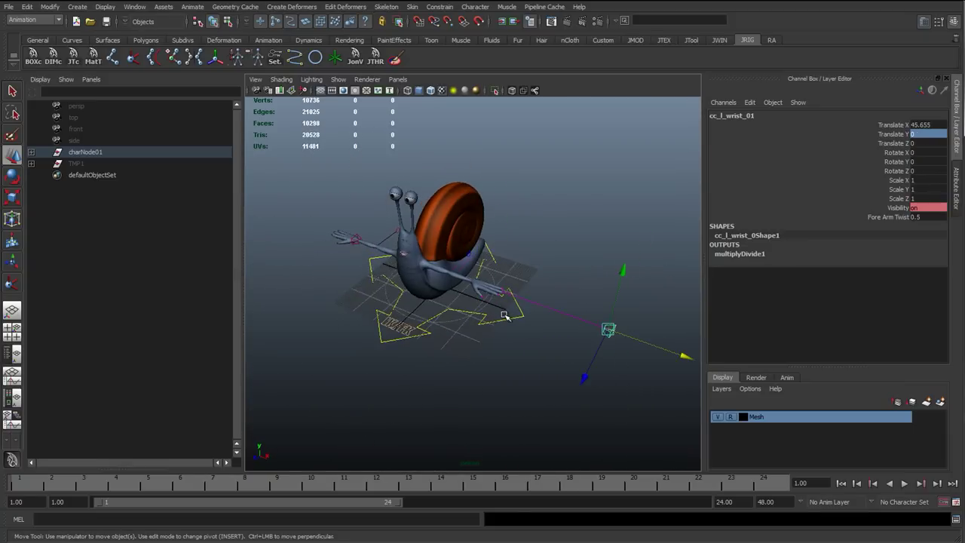
pyautogui.hotkey('ctrl', 'z')
# Step: Hide the Mesh layer, deselect the wrist control, turn off the viewport grid and close the Channel Box
pyautogui.click(716, 419)
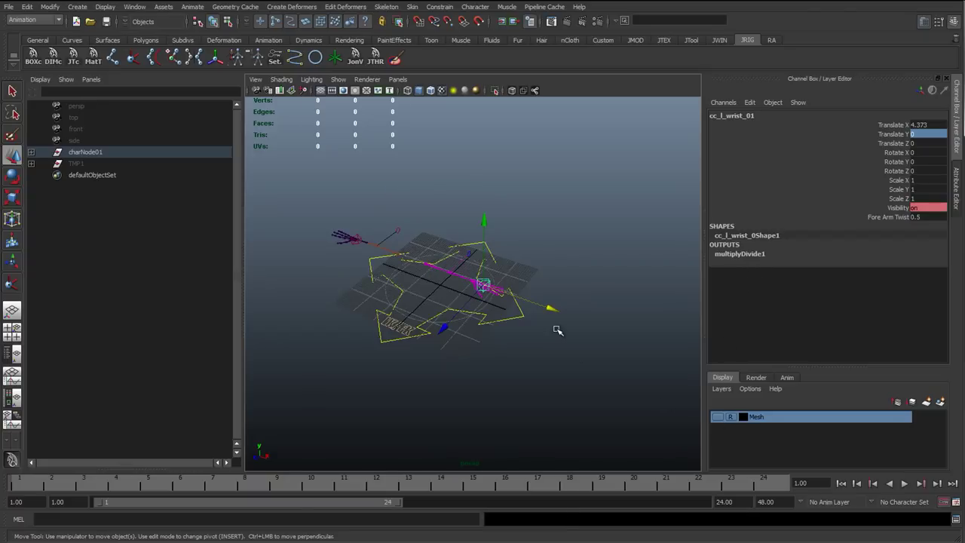
pyautogui.click(557, 330)
pyautogui.keyDown('alt'); pyautogui.moveTo(557, 331); pyautogui.dragTo(641, 329, button='right'); pyautogui.keyUp('alt')
pyautogui.keyDown('alt'); pyautogui.moveTo(498, 327); pyautogui.dragTo(539, 319); pyautogui.keyUp('alt')
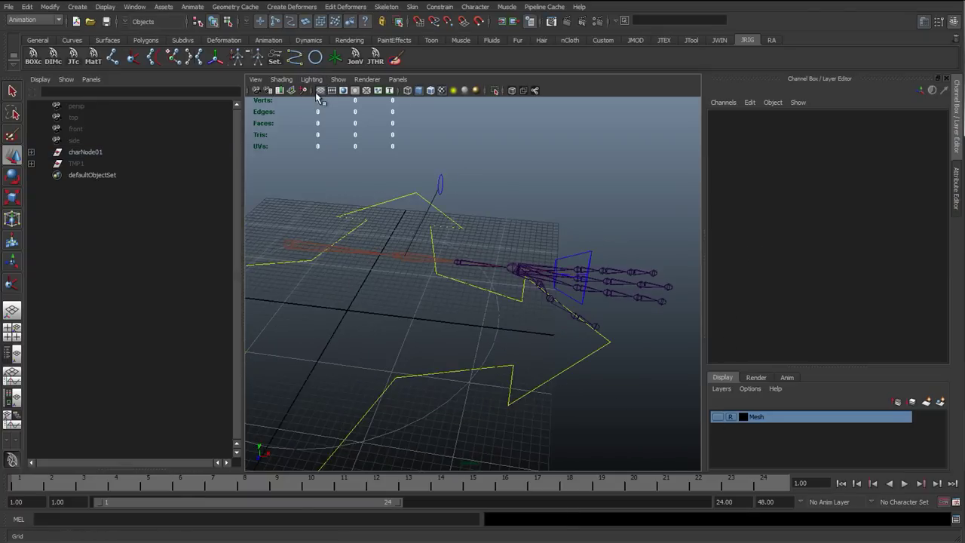
pyautogui.click(320, 91)
pyautogui.click(955, 117)
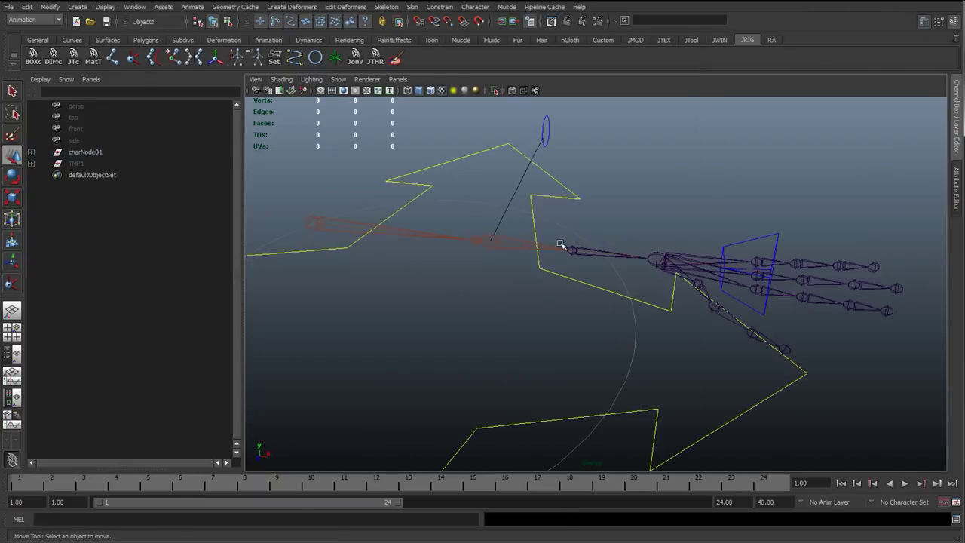
# Step: Switch to the top view and set the left wrist control's Translate X to 0
pyautogui.press('space')
pyautogui.keyDown('alt'); pyautogui.moveTo(558, 246); pyautogui.dragTo(478, 299); pyautogui.keyUp('alt')
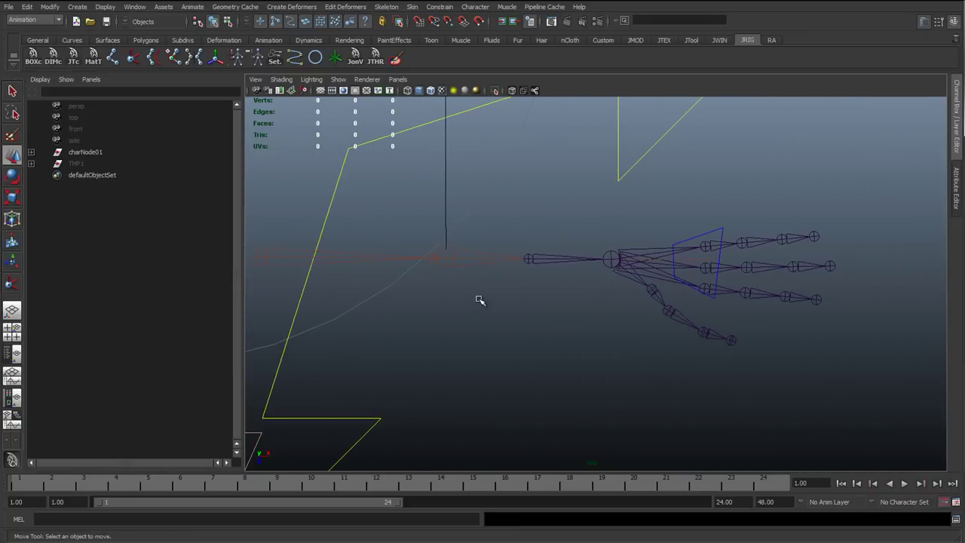
pyautogui.click(700, 236)
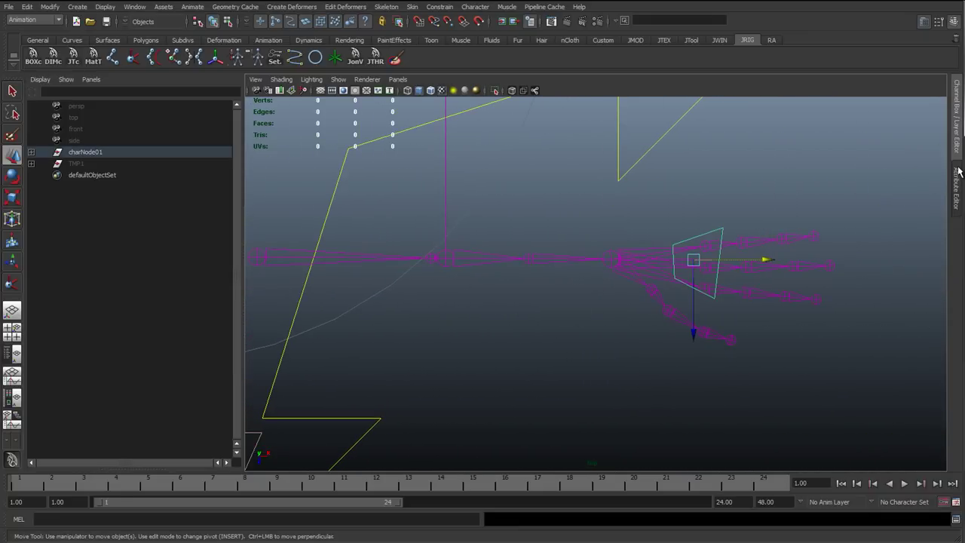
pyautogui.click(956, 181)
pyautogui.click(954, 129)
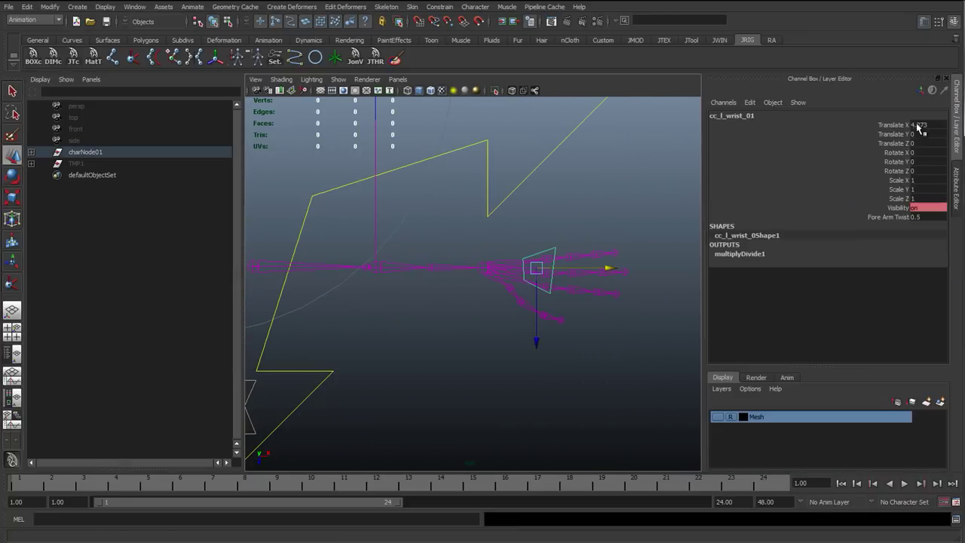
pyautogui.press('w')
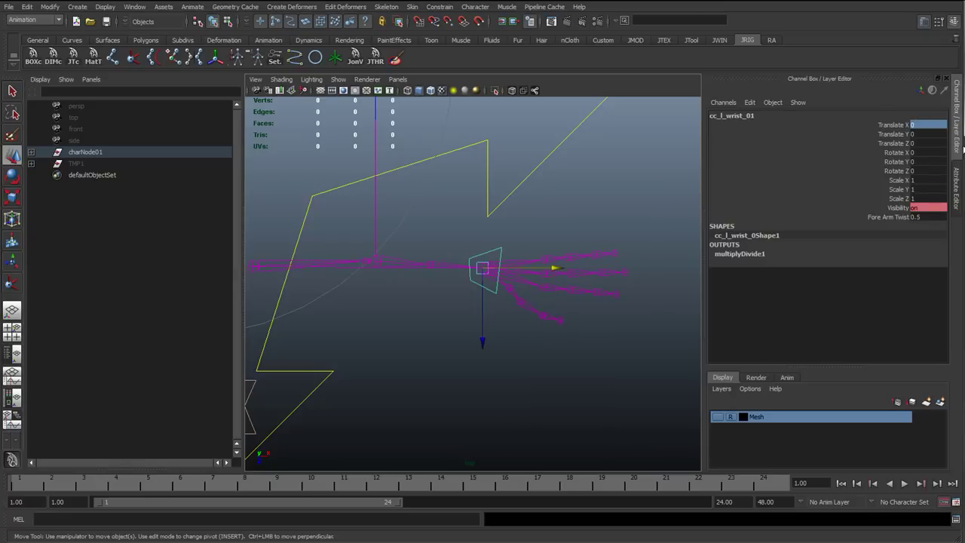
pyautogui.click(959, 149)
# Step: Move the left wrist control along X towards the shoulder to bend the elbow
pyautogui.keyDown('alt'); pyautogui.moveTo(508, 243); pyautogui.dragTo(491, 221, button='right'); pyautogui.keyUp('alt')
pyautogui.keyDown('alt'); pyautogui.moveTo(491, 221); pyautogui.dragTo(584, 232, button='middle'); pyautogui.keyUp('alt')
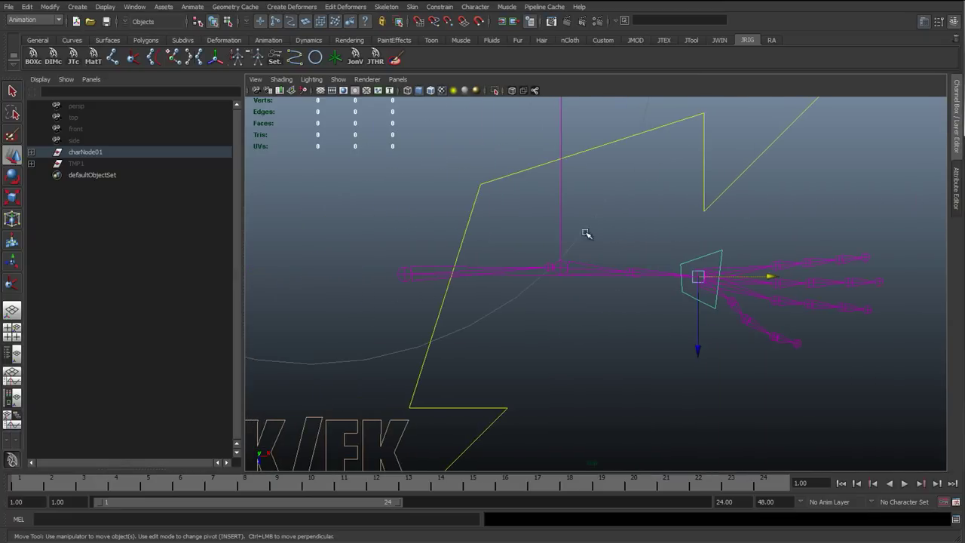
pyautogui.click(625, 249)
pyautogui.scroll(2, 552, 312)
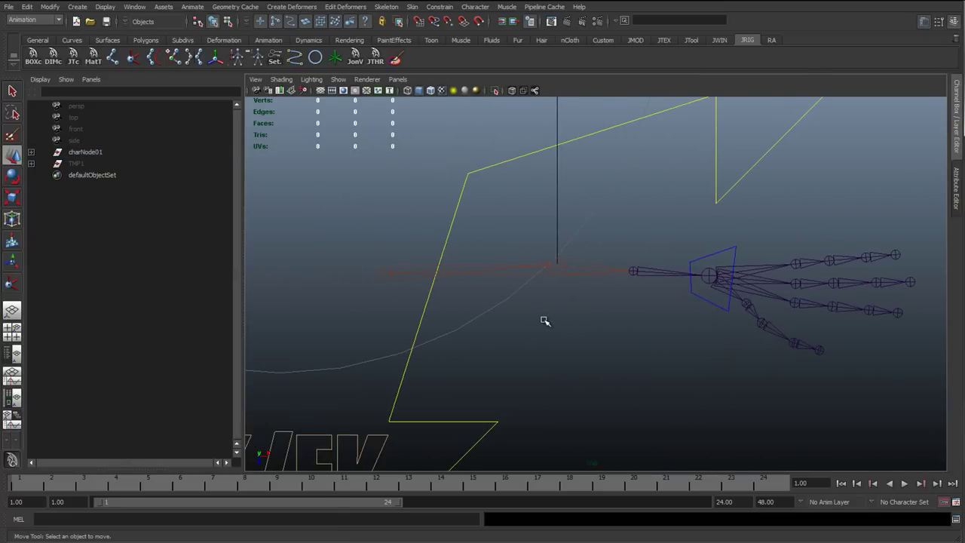
pyautogui.press('q')
pyautogui.keyDown('alt'); pyautogui.moveTo(527, 292); pyautogui.dragTo(373, 293, button='middle'); pyautogui.keyUp('alt')
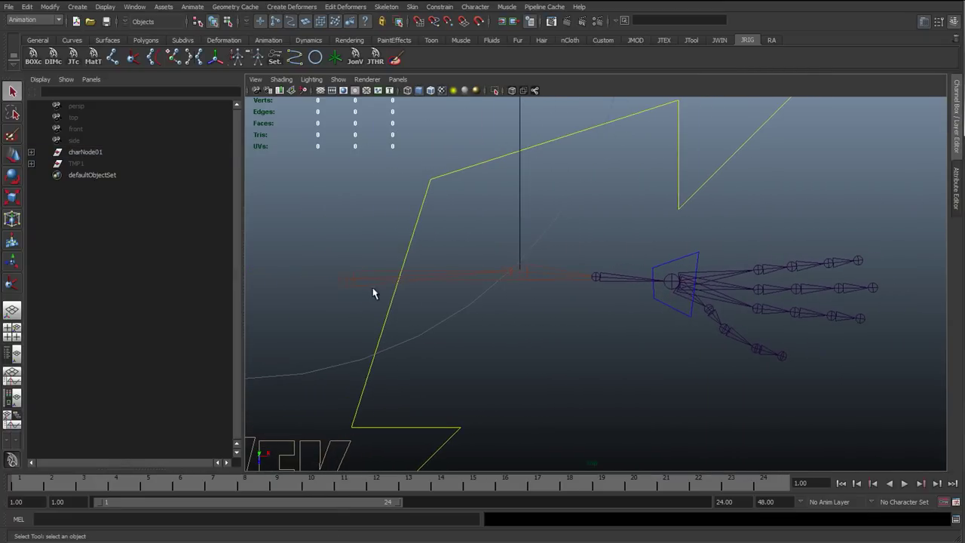
pyautogui.click(689, 267)
pyautogui.press('w')
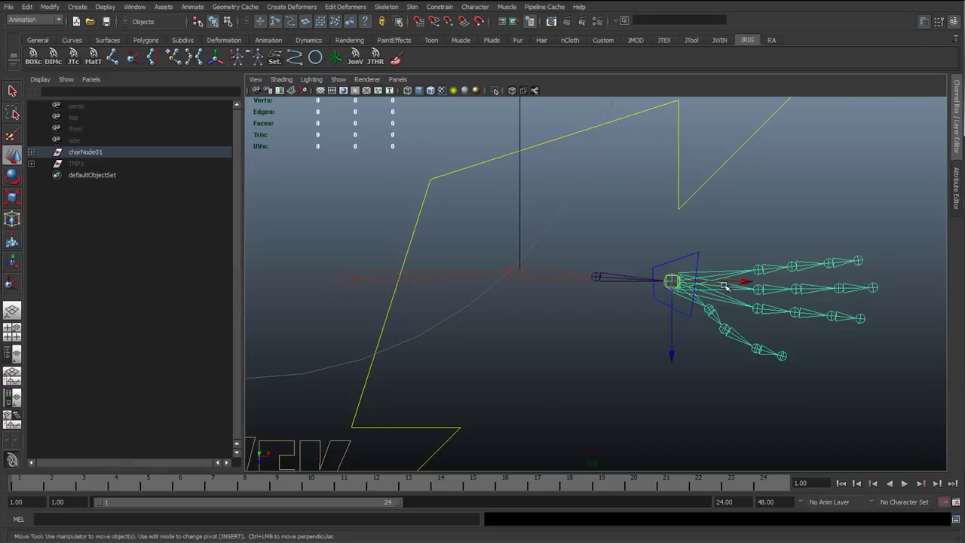
pyautogui.moveTo(744, 287); pyautogui.dragTo(650, 282)
pyautogui.keyDown('alt'); pyautogui.moveTo(571, 267); pyautogui.dragTo(383, 350); pyautogui.keyUp('alt')
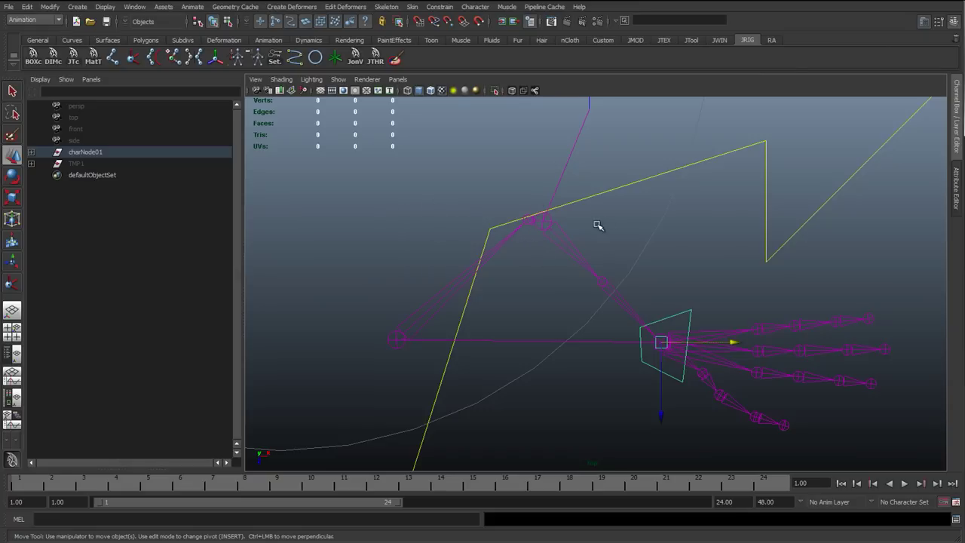
# Step: Move the left wrist control outward along X, past the straightened arm's wrist joint, to a Translate X of about 5.4
pyautogui.moveTo(736, 344); pyautogui.dragTo(888, 345)
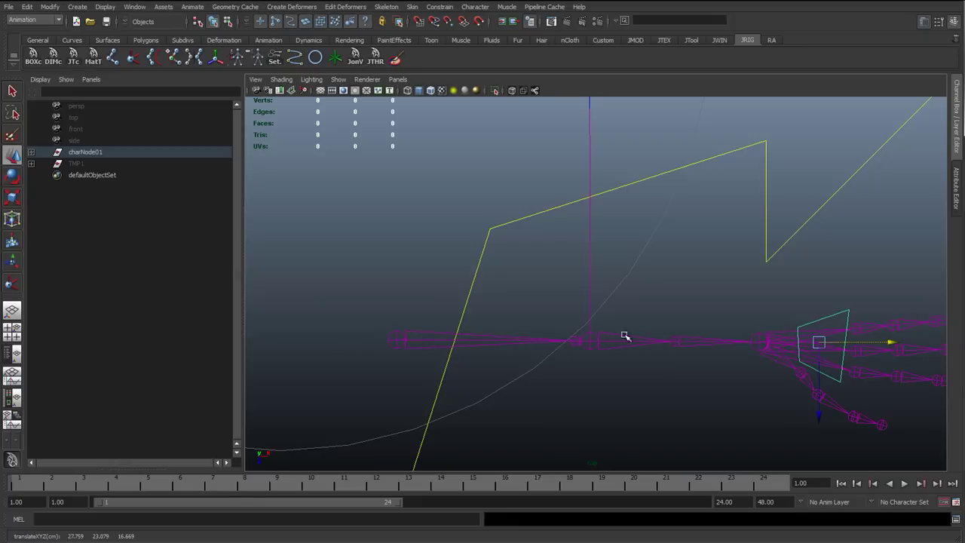
pyautogui.moveTo(890, 345); pyautogui.dragTo(935, 345)
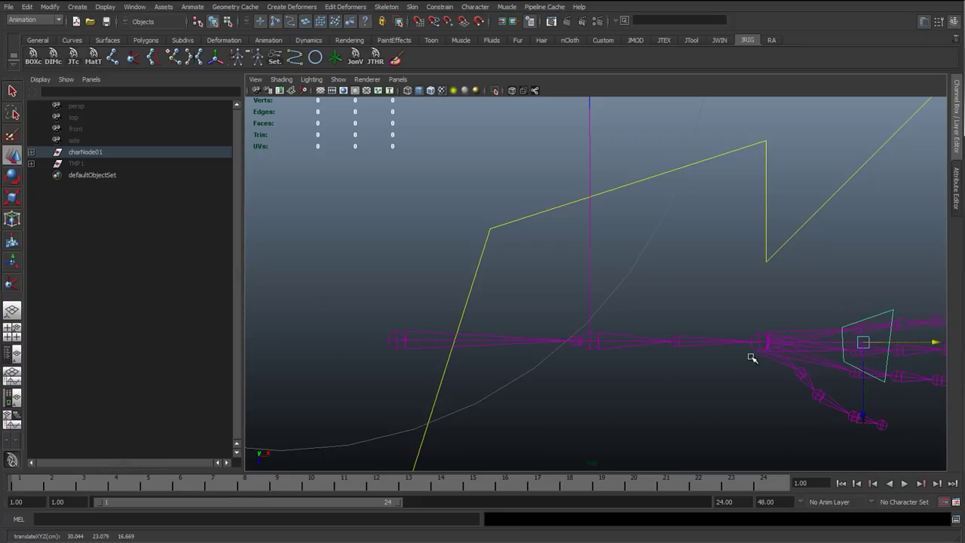
pyautogui.keyDown('alt'); pyautogui.moveTo(664, 341); pyautogui.dragTo(483, 292, button='middle'); pyautogui.keyUp('alt')
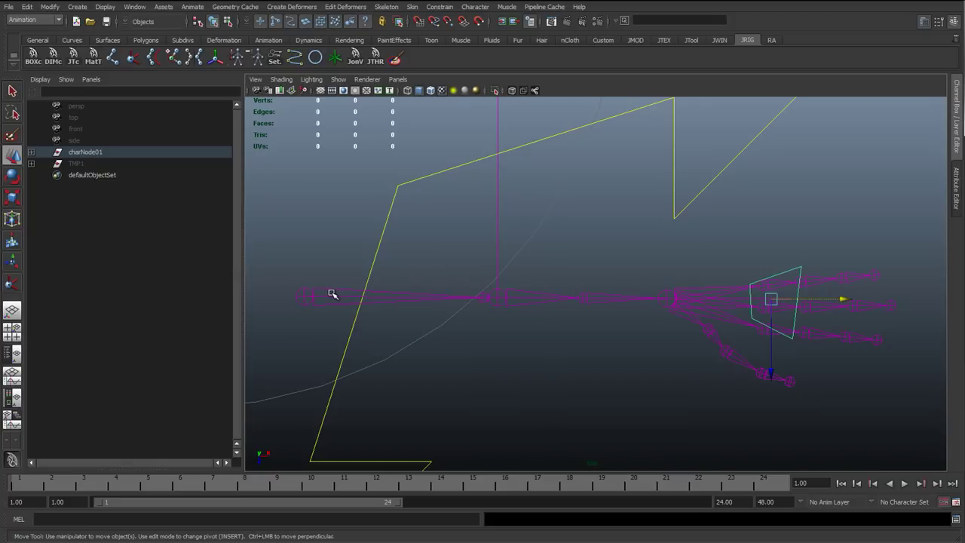
# Step: Examine the channel values of the left elbowB joint and of the left wrist control
pyautogui.click(547, 295)
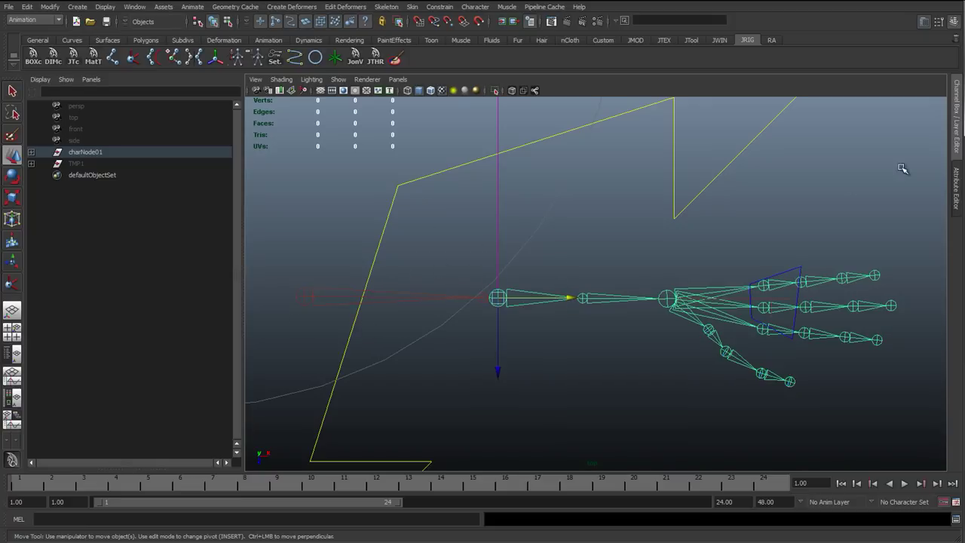
pyautogui.click(958, 171)
pyautogui.click(957, 143)
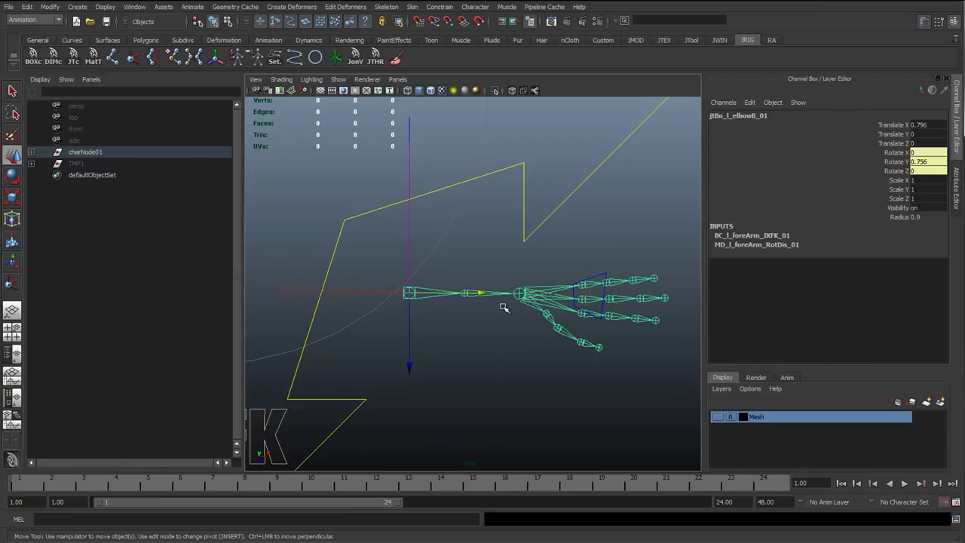
pyautogui.click(600, 279)
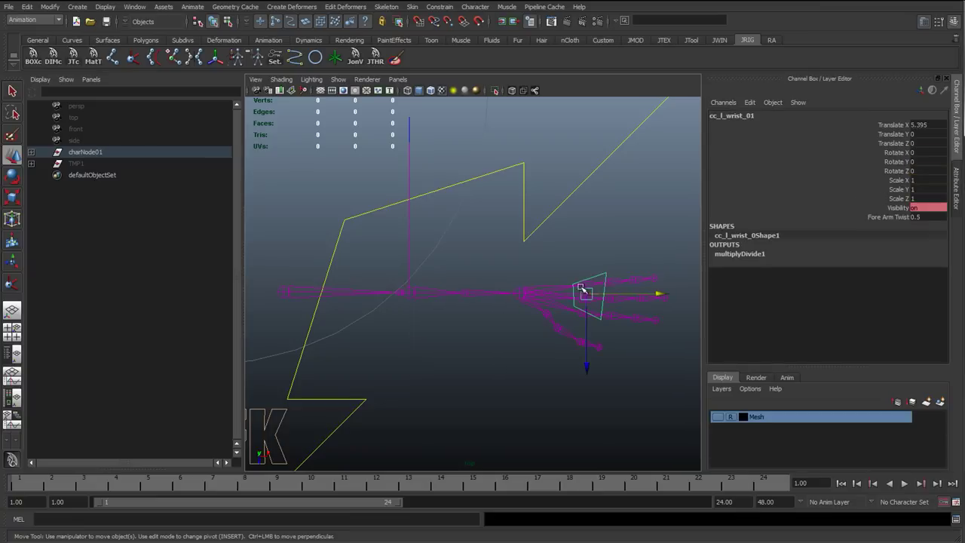
pyautogui.click(955, 122)
# Step: Try moving the left wrist control outward just past the fingertips, and undo the move
pyautogui.keyDown('alt'); pyautogui.moveTo(534, 315); pyautogui.dragTo(449, 307, button='middle'); pyautogui.keyUp('alt')
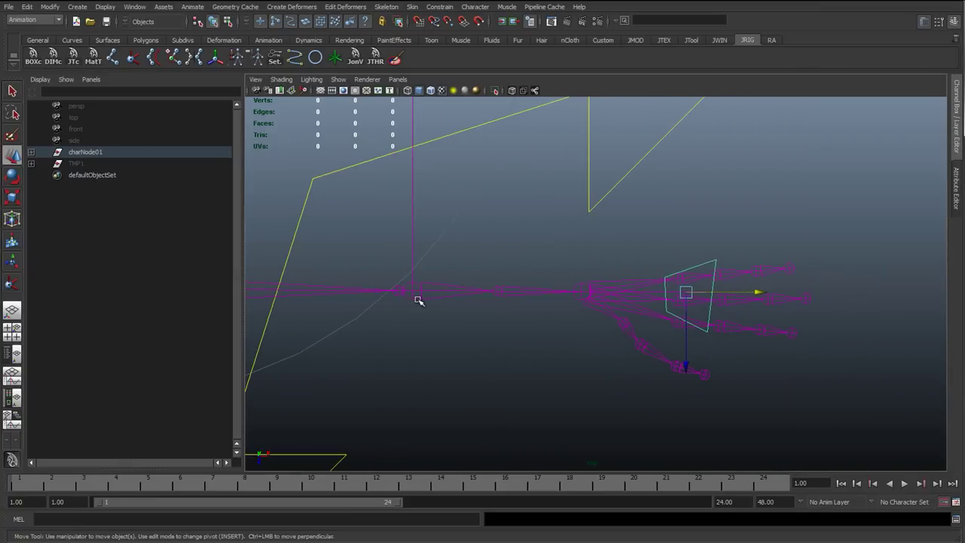
pyautogui.keyDown('alt'); pyautogui.moveTo(255, 298); pyautogui.dragTo(335, 294, button='middle'); pyautogui.keyUp('alt')
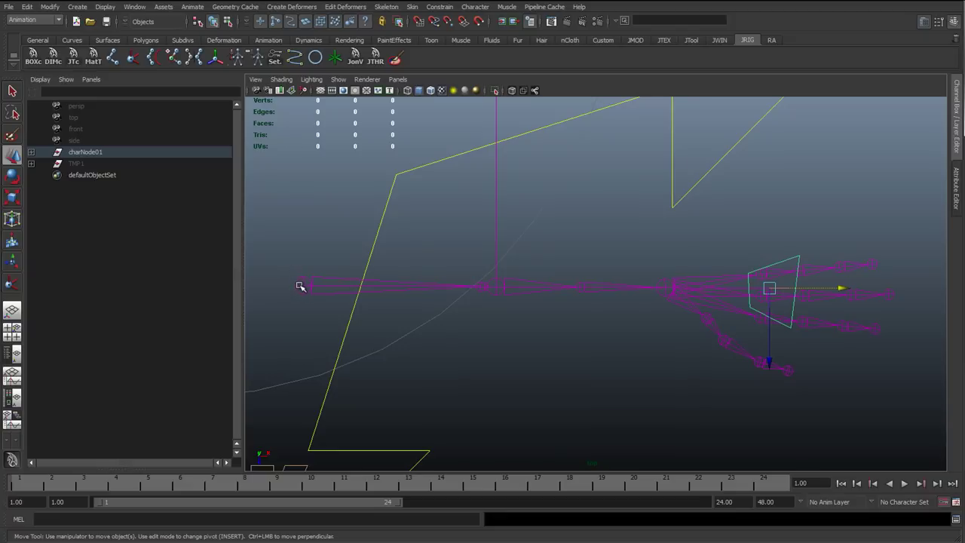
pyautogui.keyDown('alt'); pyautogui.moveTo(735, 291); pyautogui.dragTo(675, 294, button='middle'); pyautogui.keyUp('alt')
pyautogui.moveTo(717, 293); pyautogui.dragTo(903, 296)
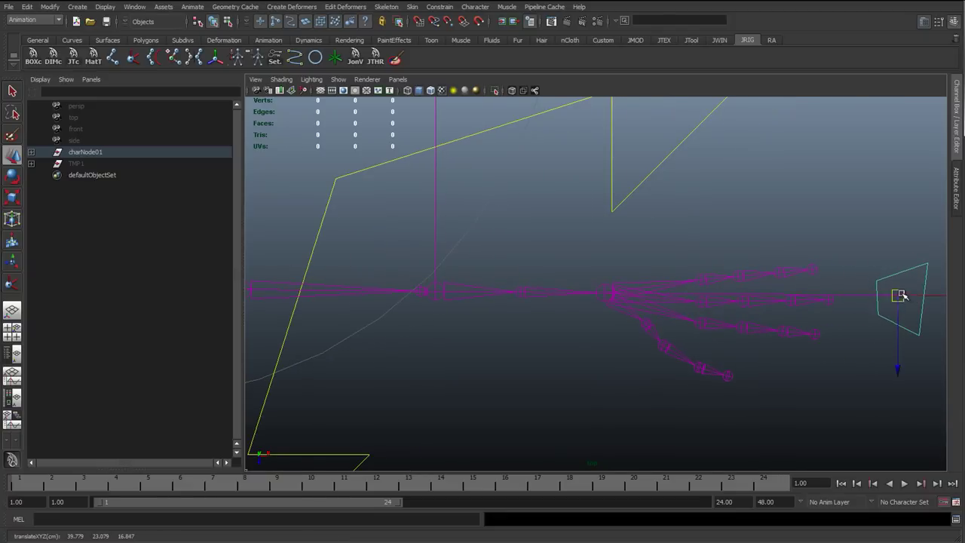
pyautogui.scroll(-3, 810, 307)
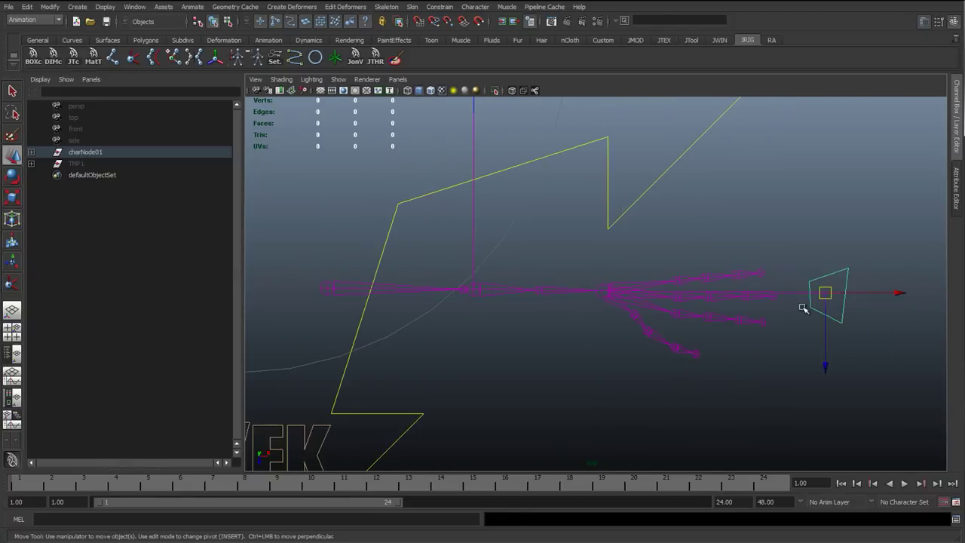
pyautogui.hotkey('ctrl', 'z')
# Step: Move the left wrist control outward along X, far beyond the fingertips of the straight arm
pyautogui.keyDown('alt'); pyautogui.moveTo(735, 318); pyautogui.dragTo(615, 310, button='middle'); pyautogui.keyUp('alt')
pyautogui.moveTo(635, 285); pyautogui.dragTo(957, 280)
pyautogui.keyDown('alt'); pyautogui.moveTo(791, 291); pyautogui.dragTo(625, 297); pyautogui.keyUp('alt')
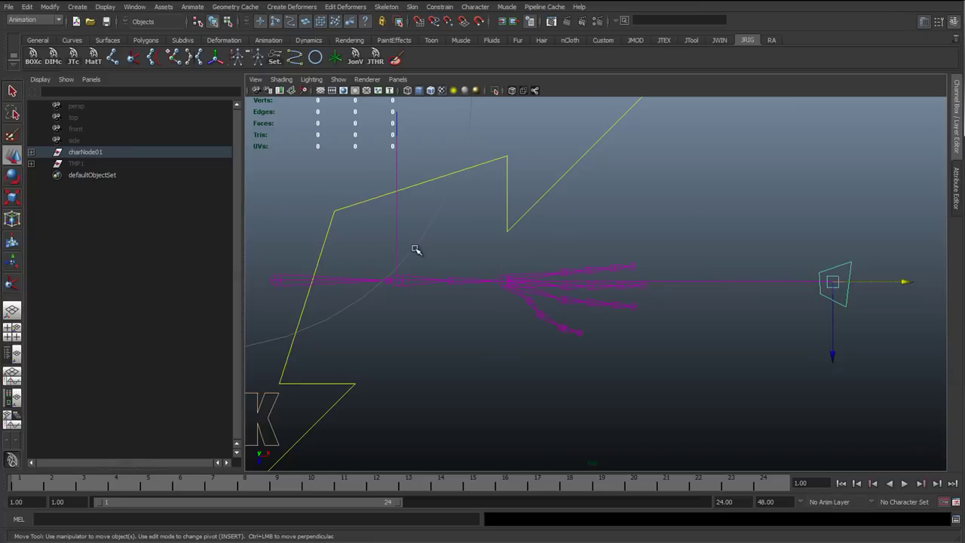
# Step: Try scaling the left upper arm, elbow and forearm twist joints together along X to about 2.42, bringing the hand out to the wrist control
pyautogui.click(327, 282)
pyautogui.press('r')
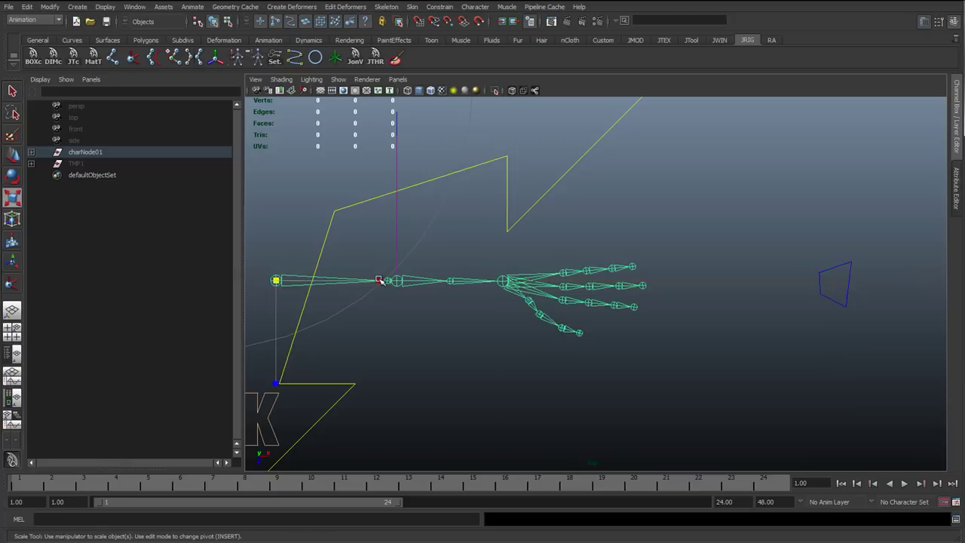
pyautogui.moveTo(383, 280)
pyautogui.mouseDown()
pyautogui.moveTo(543, 280)
pyautogui.moveTo(380, 282)
pyautogui.moveTo(388, 284)
pyautogui.mouseUp()
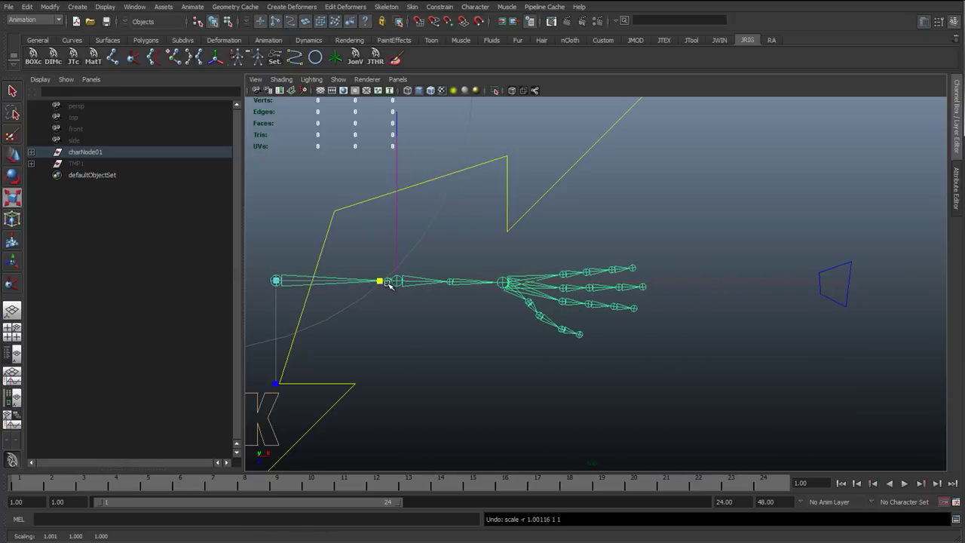
pyautogui.press('q')
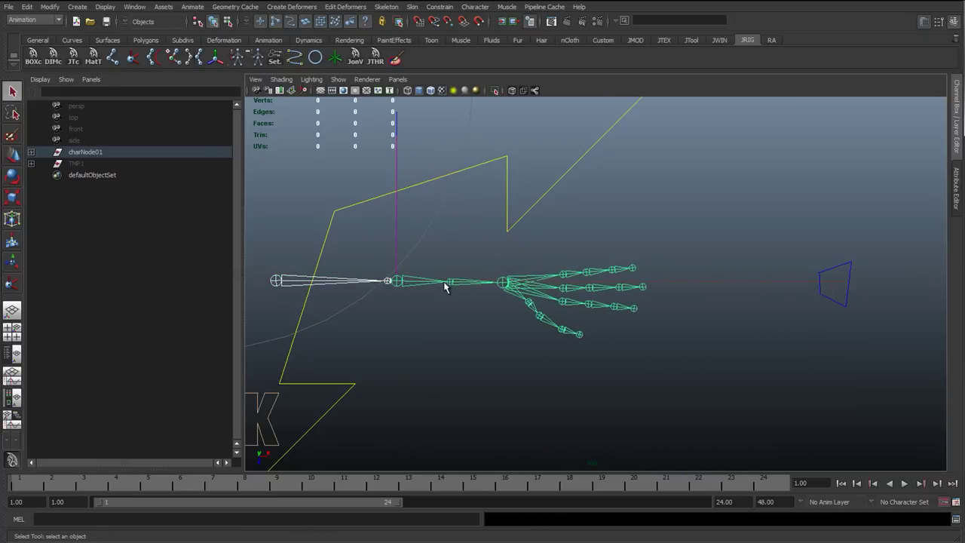
pyautogui.click(446, 283)
pyautogui.press('r')
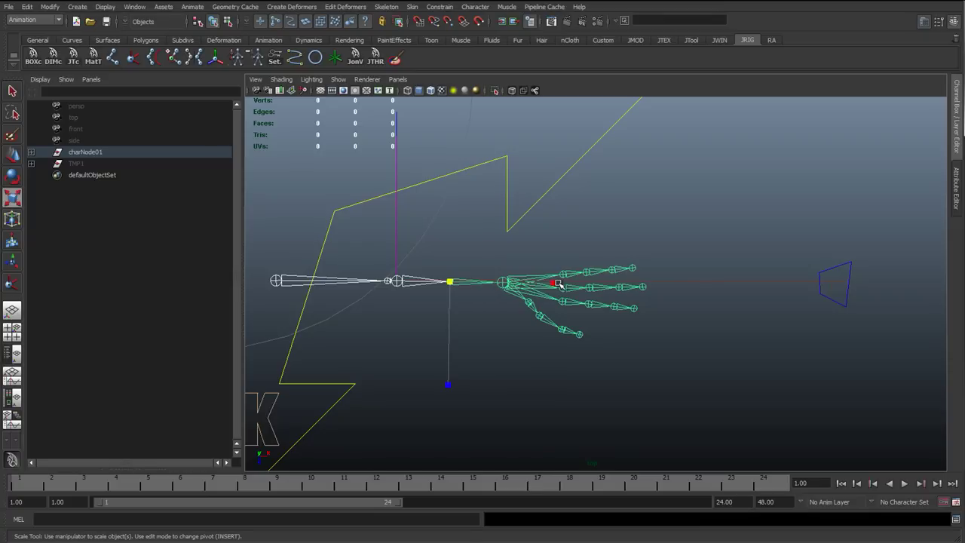
pyautogui.click(540, 283)
pyautogui.hotkey('ctrl', 'z')
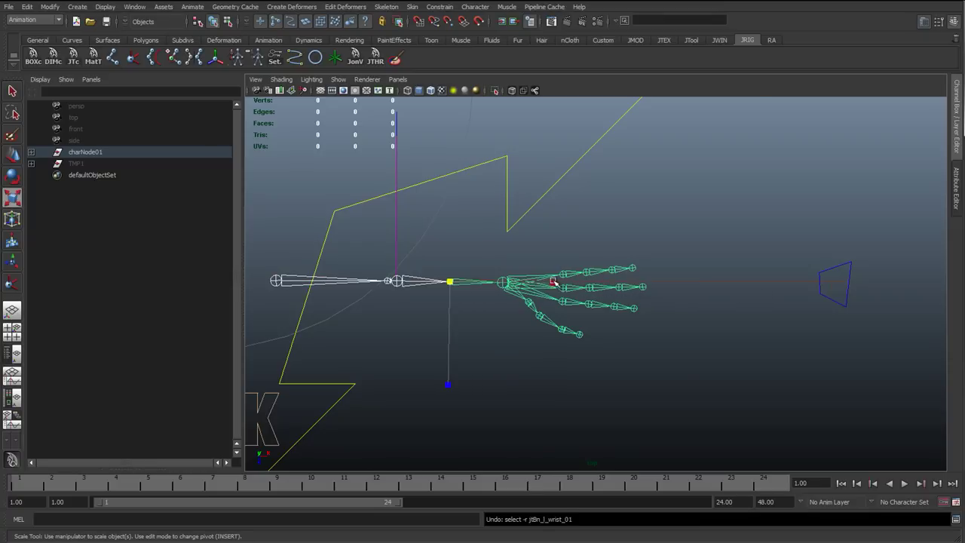
pyautogui.moveTo(553, 282); pyautogui.dragTo(702, 292)
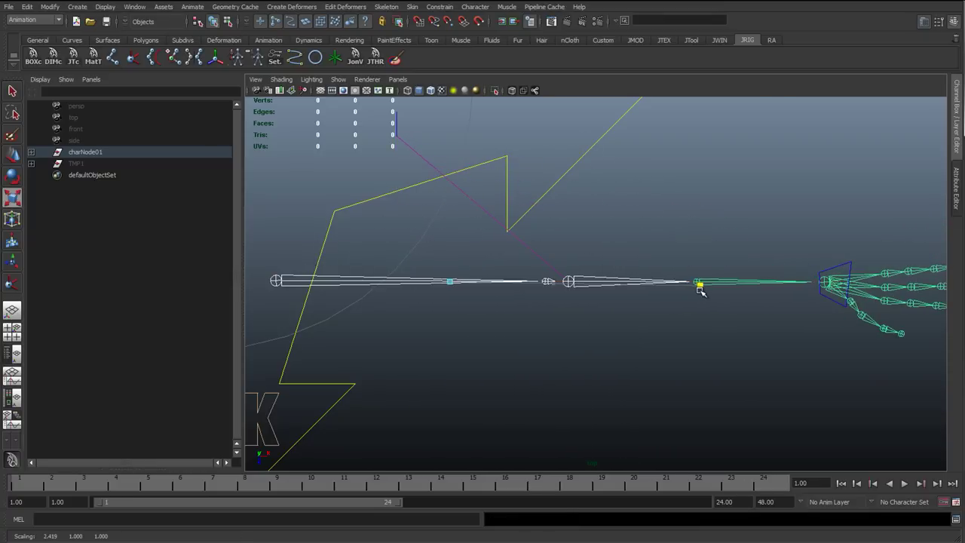
# Step: Examine the forearm twist joint's Scale X, undo the arm joints' scaling, and examine the joint's channel values again
pyautogui.click(961, 172)
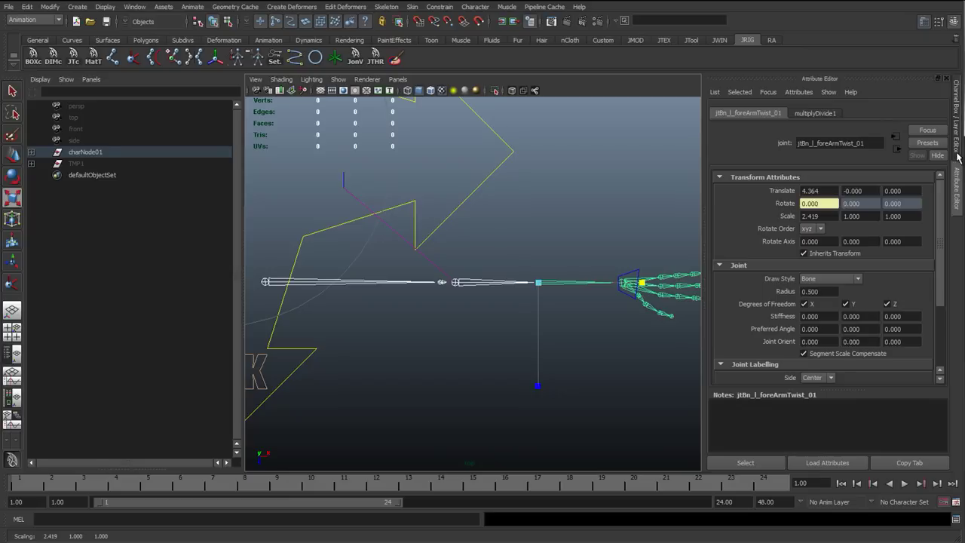
pyautogui.click(961, 145)
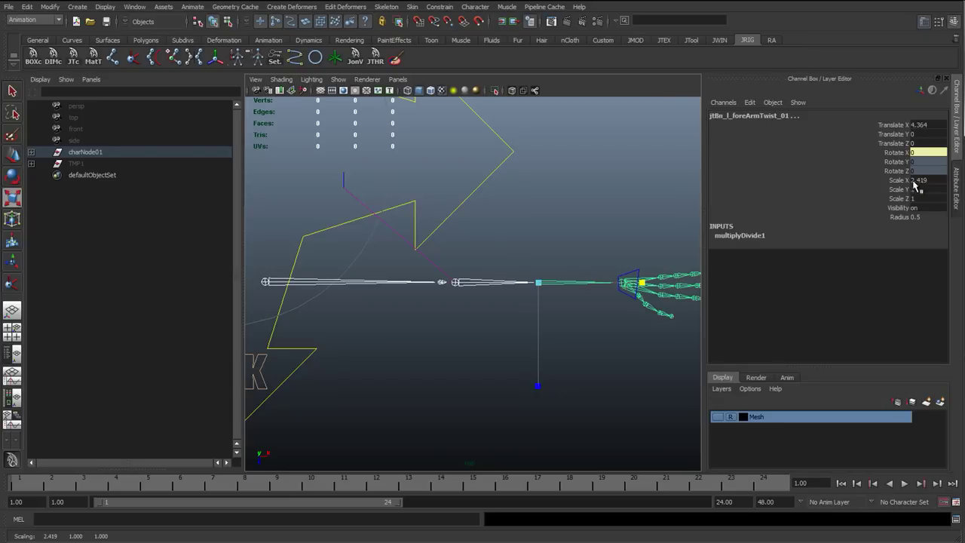
pyautogui.click(957, 146)
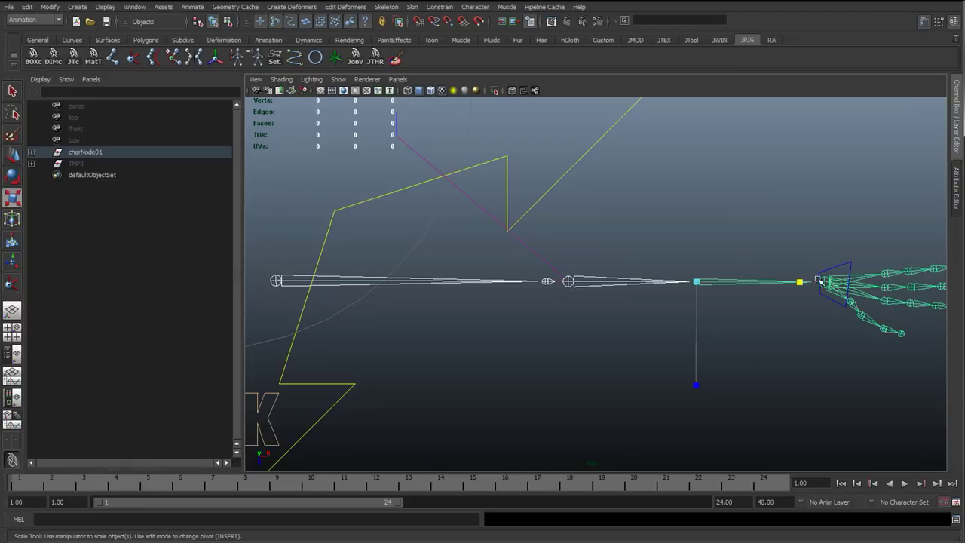
pyautogui.hotkey('ctrl', 'z')
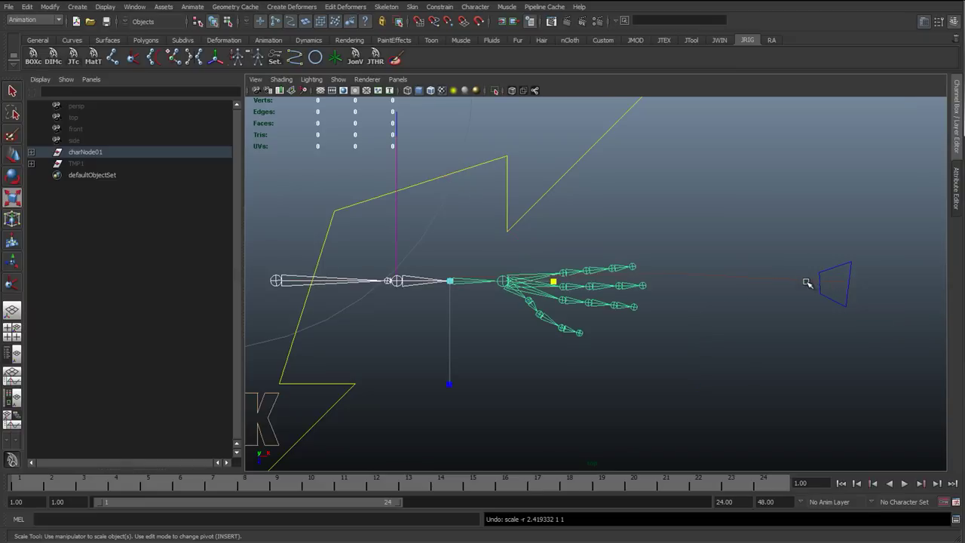
pyautogui.click(955, 192)
pyautogui.click(960, 136)
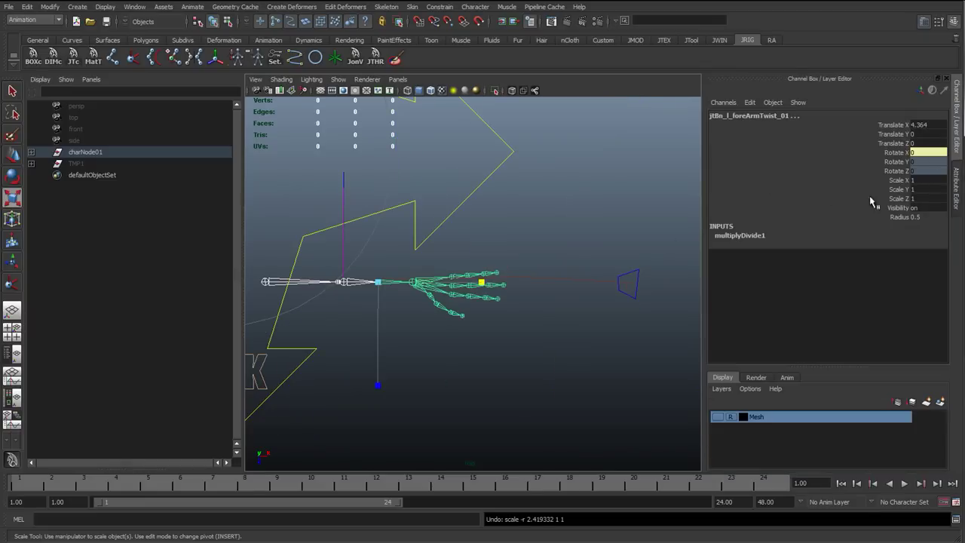
pyautogui.hotkey('ctrl', 'z')
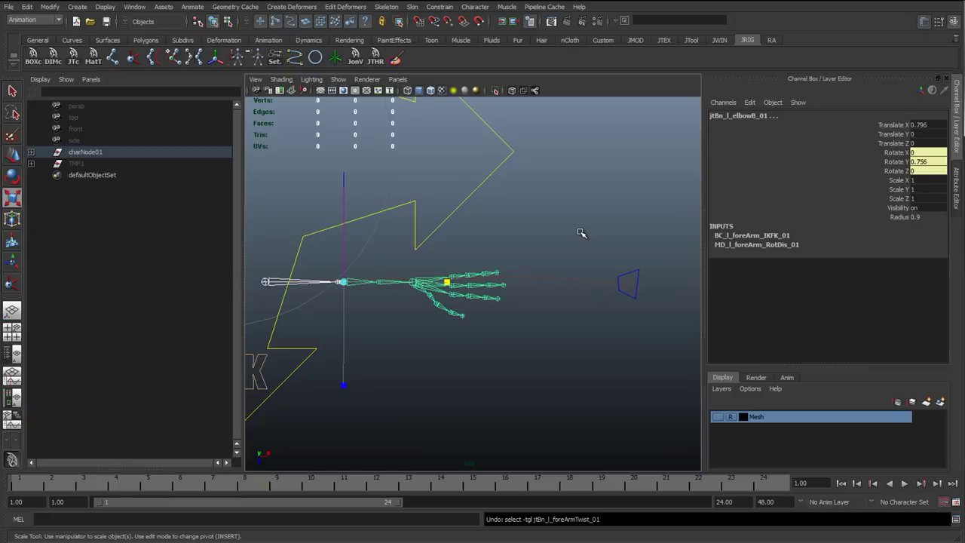
# Step: Move the left wrist control inward along X to a Translate X of about -9.9, bending the arm, and examine its channels
pyautogui.click(638, 281)
pyautogui.click(957, 176)
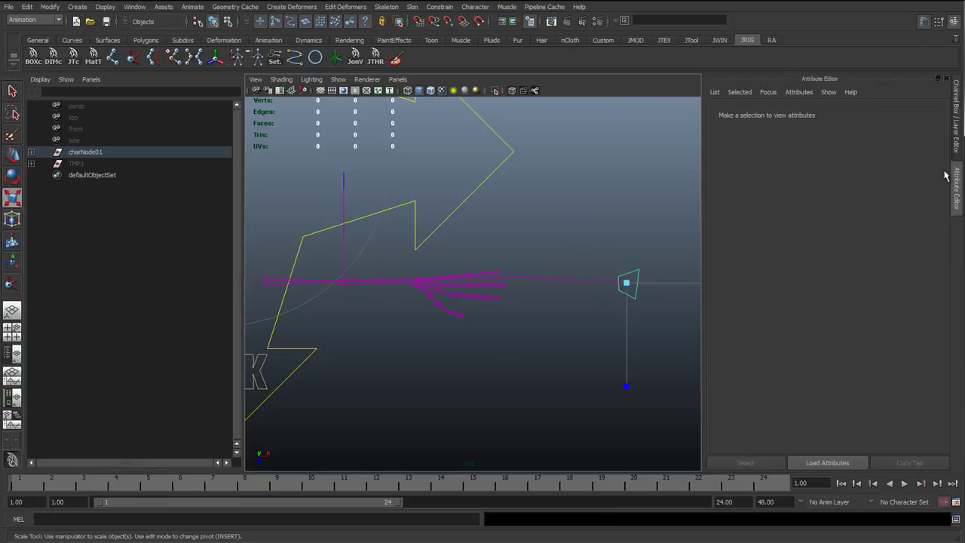
pyautogui.hotkey('ctrl', 'a')
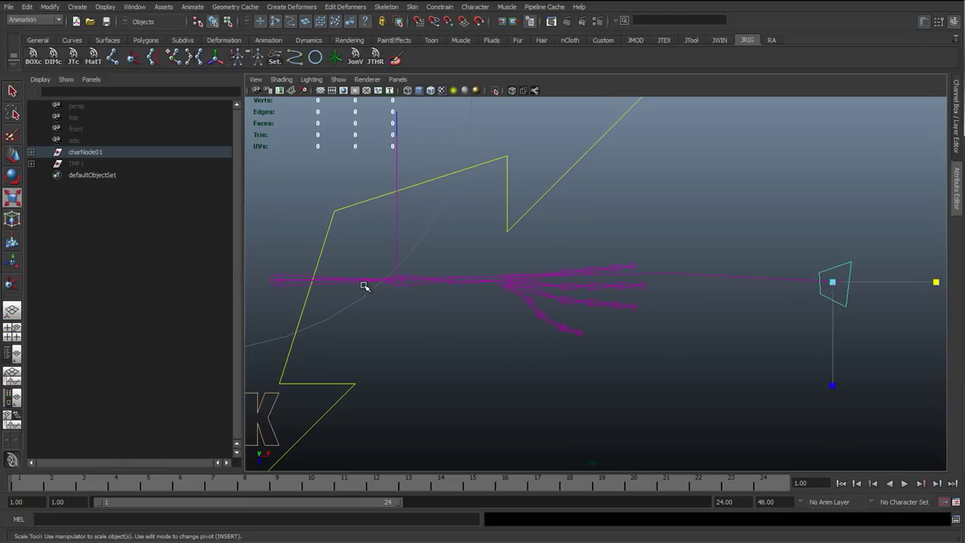
pyautogui.press('w')
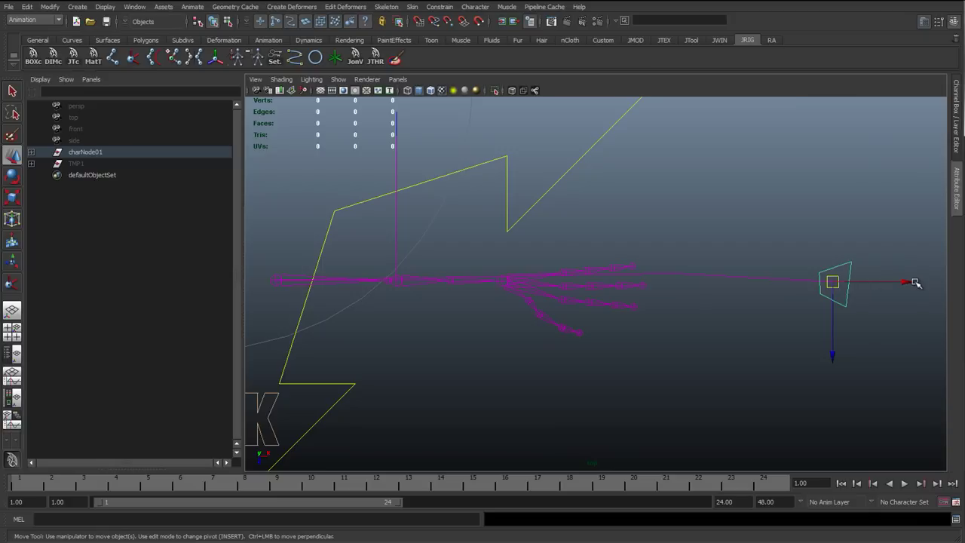
pyautogui.moveTo(877, 282); pyautogui.dragTo(468, 311)
pyautogui.keyDown('alt'); pyautogui.moveTo(468, 312); pyautogui.dragTo(579, 327, button='middle'); pyautogui.keyUp('alt')
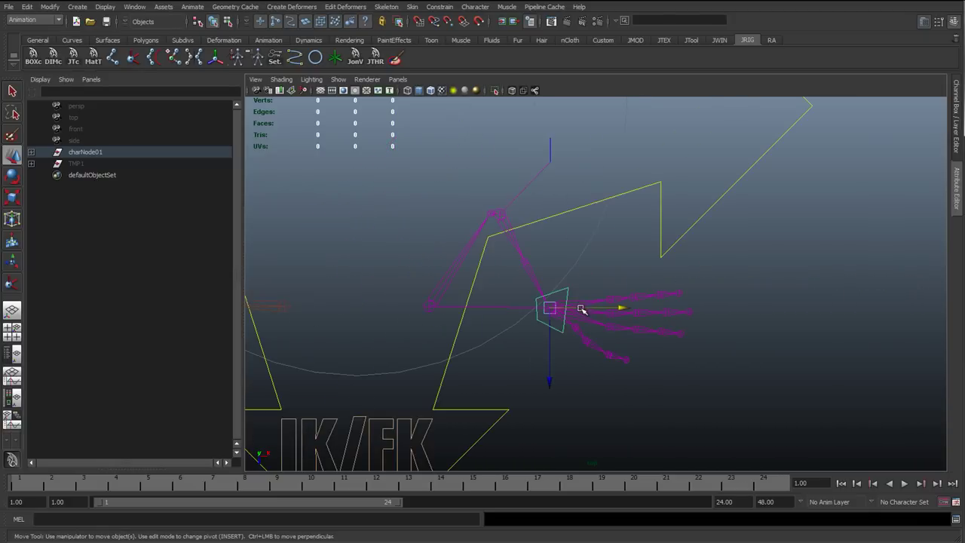
pyautogui.moveTo(619, 309); pyautogui.dragTo(606, 311)
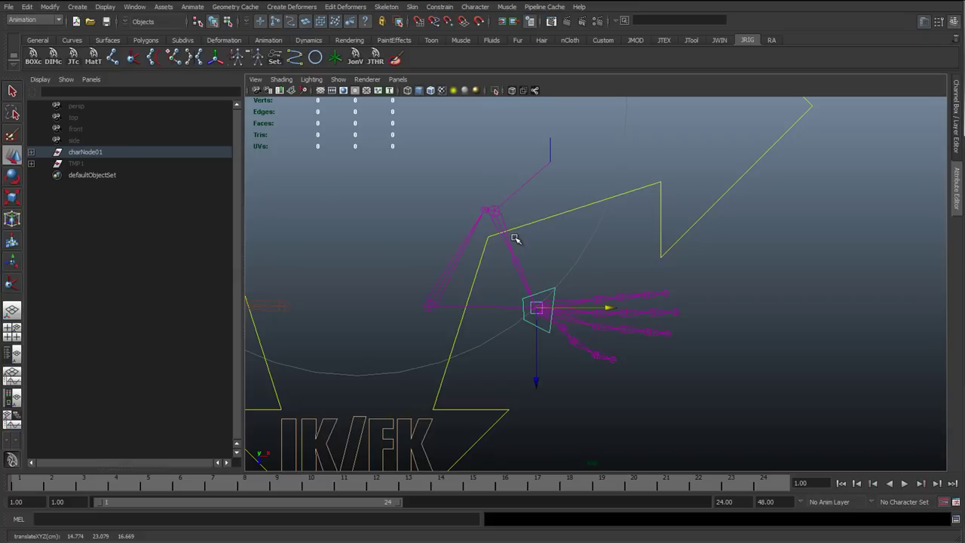
pyautogui.click(958, 139)
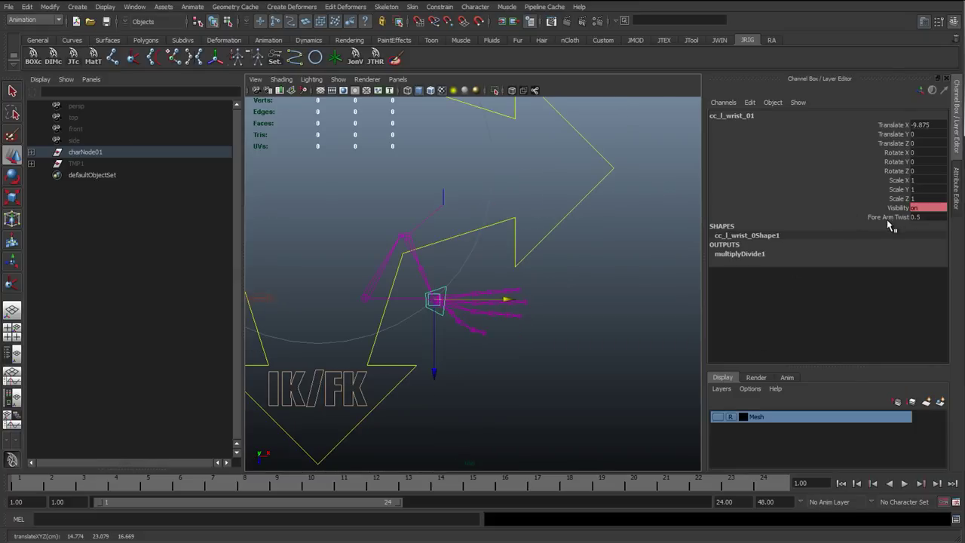
pyautogui.click(957, 134)
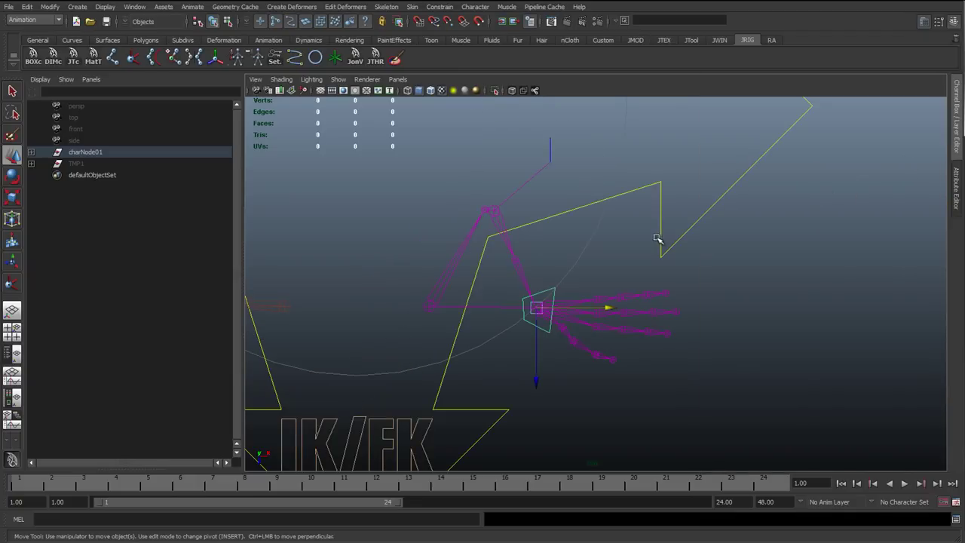
# Step: Pull the left wrist control diagonally outward beyond the arm's reach, and reset its Translate X, Y and Z to 0
pyautogui.keyDown('alt'); pyautogui.moveTo(568, 306); pyautogui.dragTo(588, 341); pyautogui.keyUp('alt')
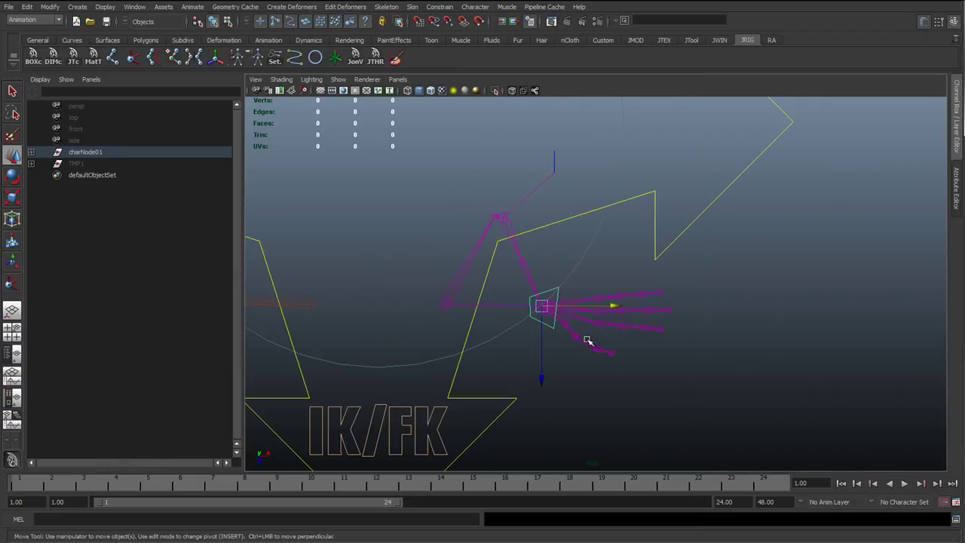
pyautogui.moveTo(548, 306); pyautogui.dragTo(862, 240)
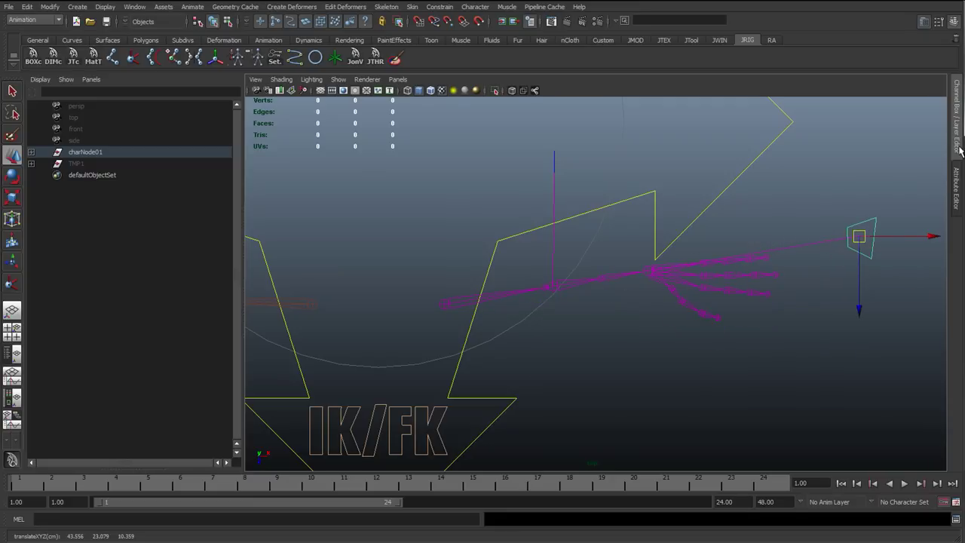
pyautogui.click(951, 178)
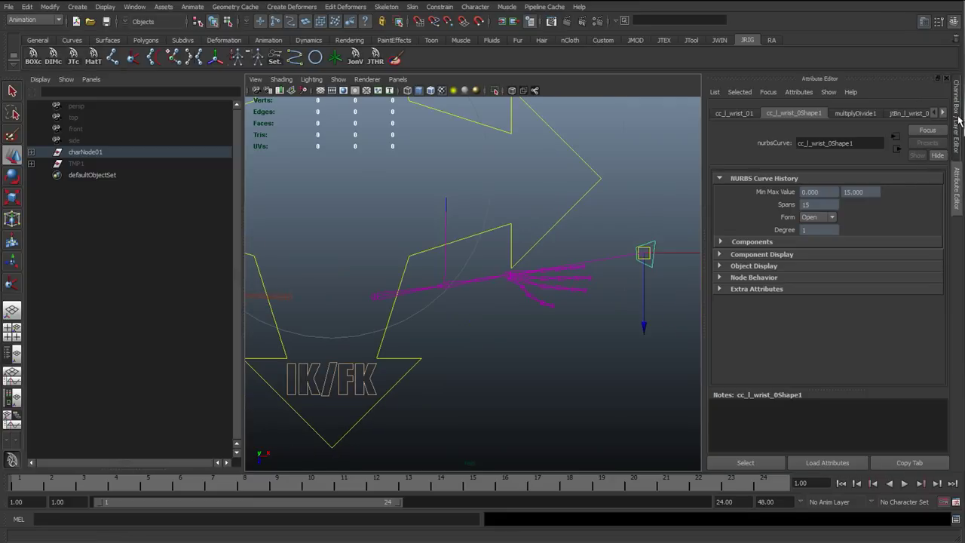
pyautogui.click(957, 121)
pyautogui.moveTo(935, 142); pyautogui.dragTo(933, 125)
pyautogui.write('0')
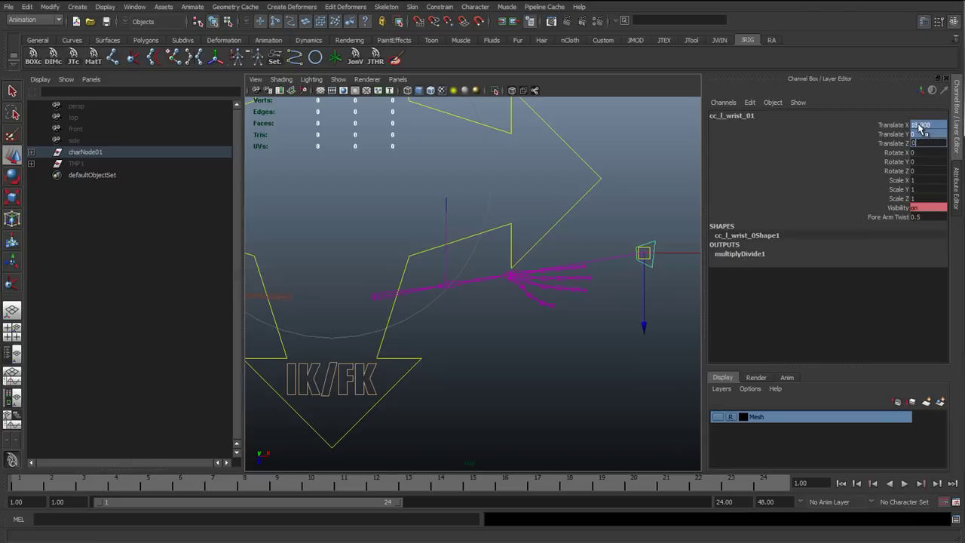
pyautogui.press('Return')
pyautogui.click(684, 201)
pyautogui.click(958, 131)
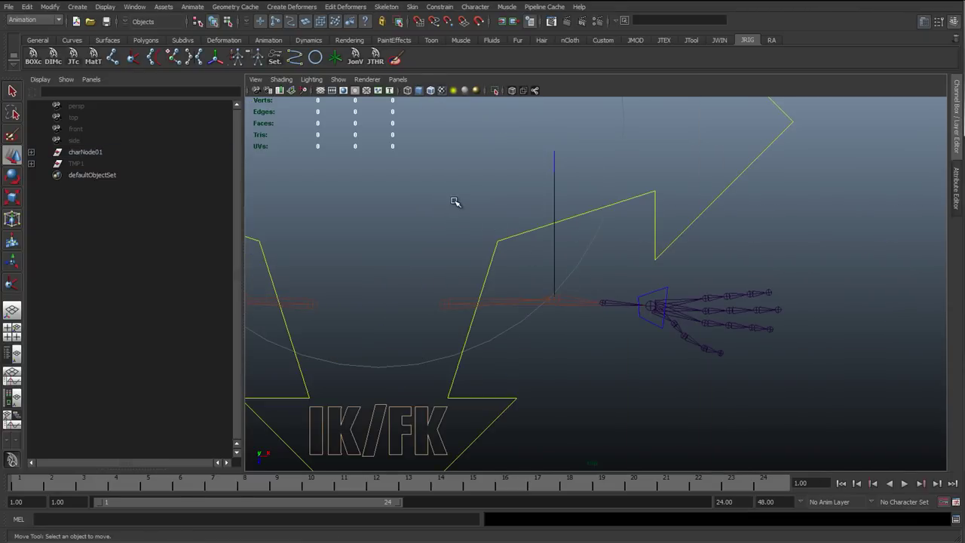
# Step: Frame the straightened left arm in the viewport and open the Hypershade
pyautogui.keyDown('alt'); pyautogui.moveTo(482, 231); pyautogui.dragTo(370, 224, button='middle'); pyautogui.keyUp('alt')
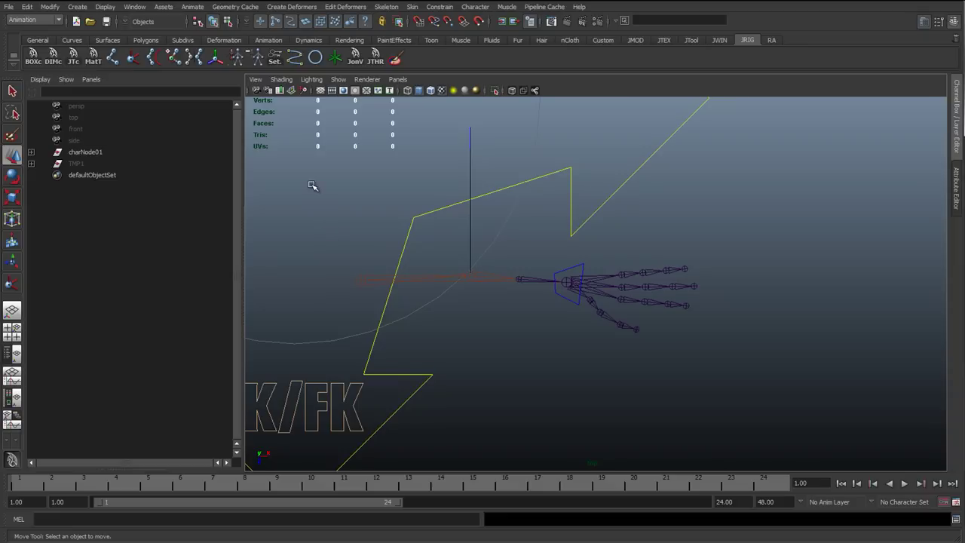
pyautogui.click(138, 8)
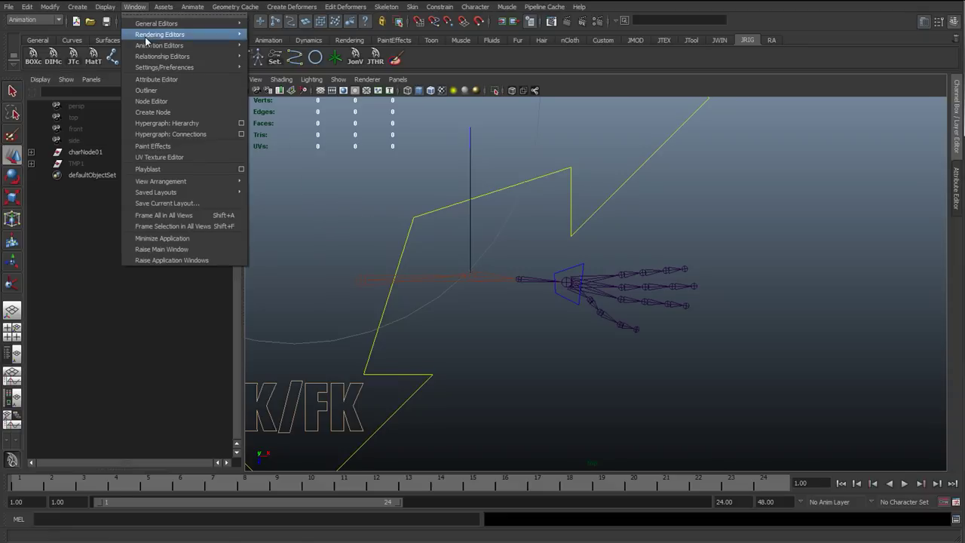
pyautogui.moveTo(219, 34)
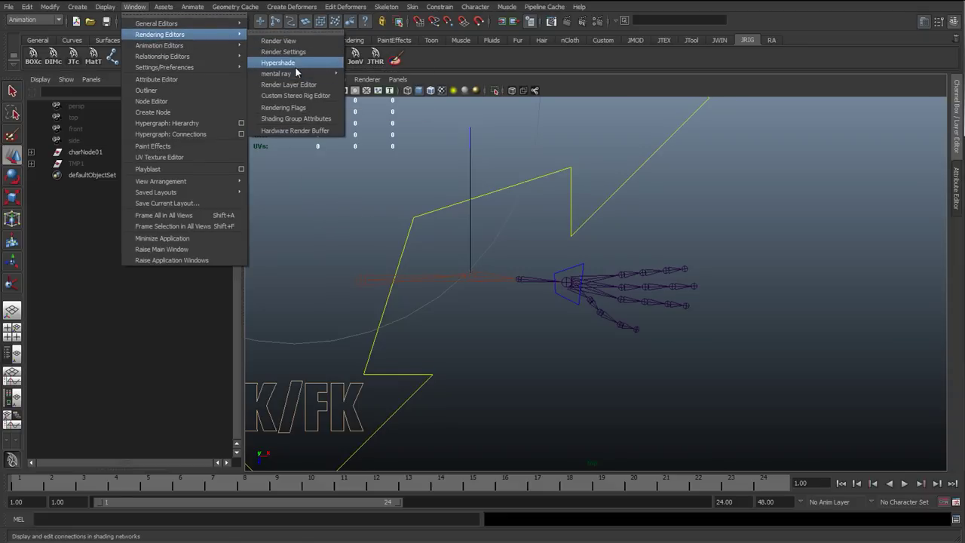
pyautogui.click(296, 65)
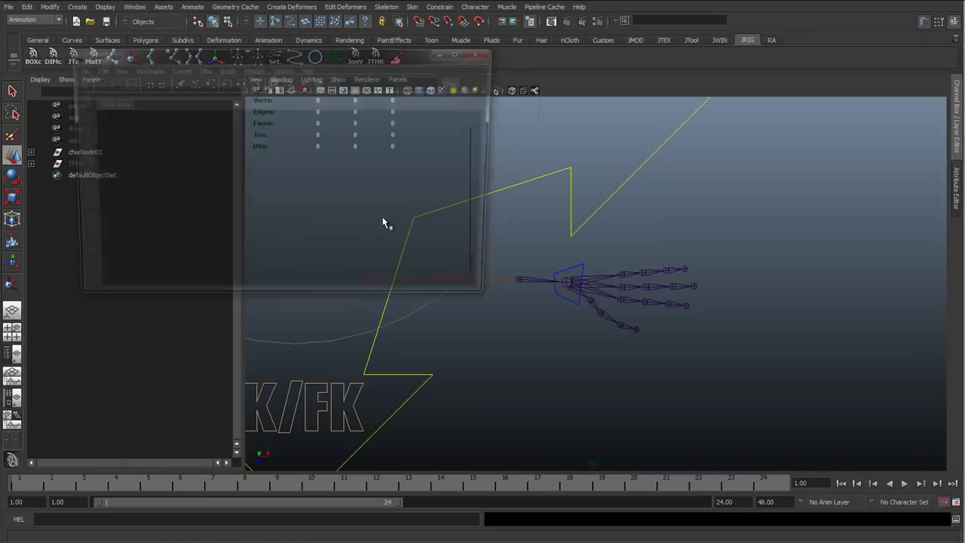
# Step: Examine the channels of the left wrist control and the left arm's pole vector control, moving the Hypershade window as needed
pyautogui.click(579, 265)
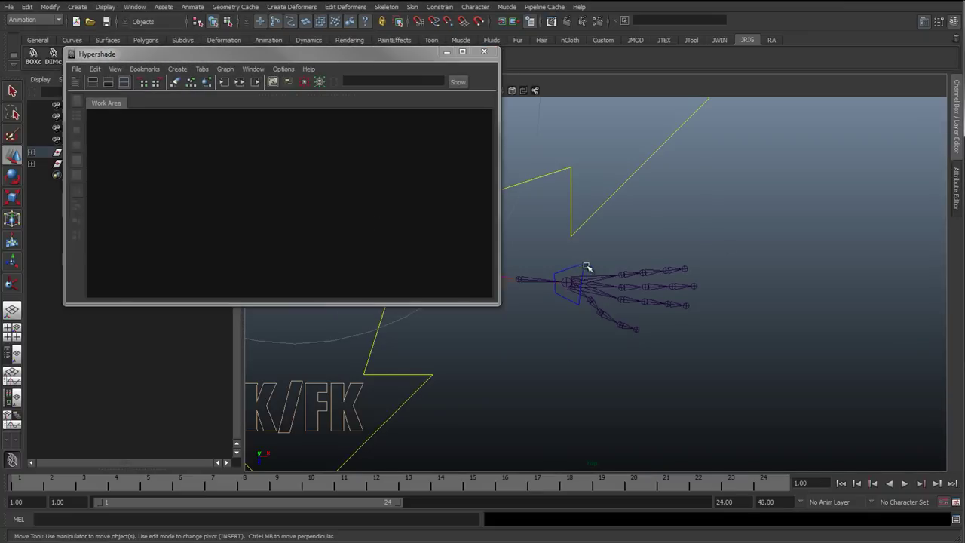
pyautogui.click(955, 172)
pyautogui.click(956, 142)
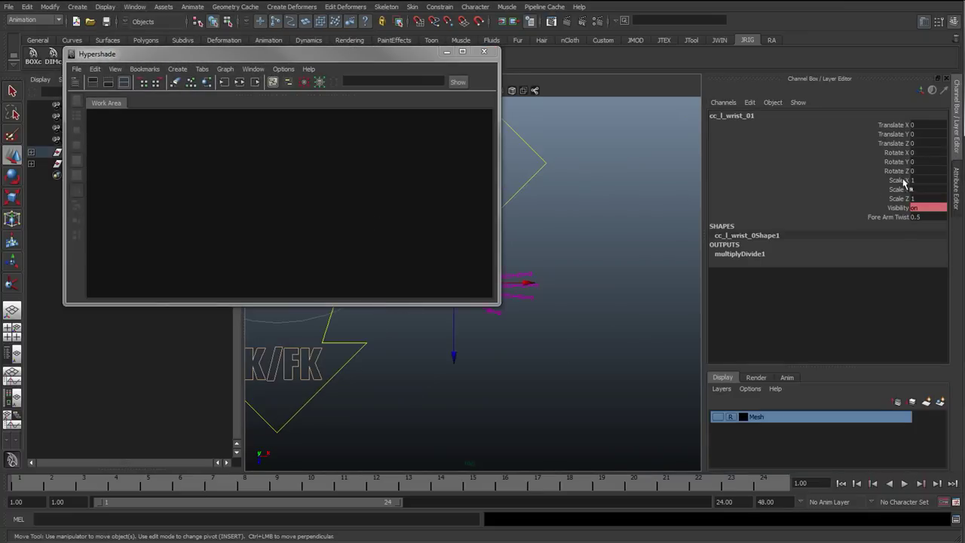
pyautogui.moveTo(376, 51); pyautogui.dragTo(338, 303)
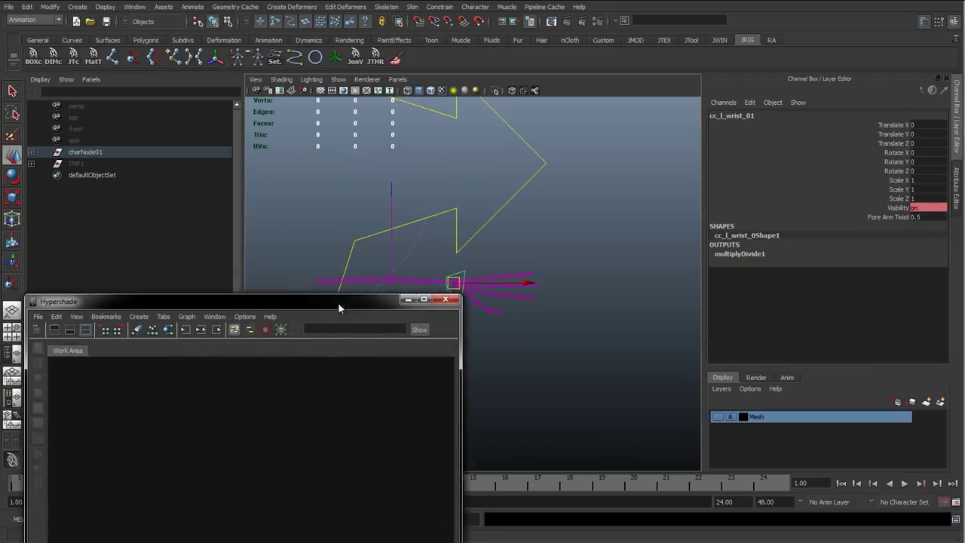
pyautogui.click(407, 188)
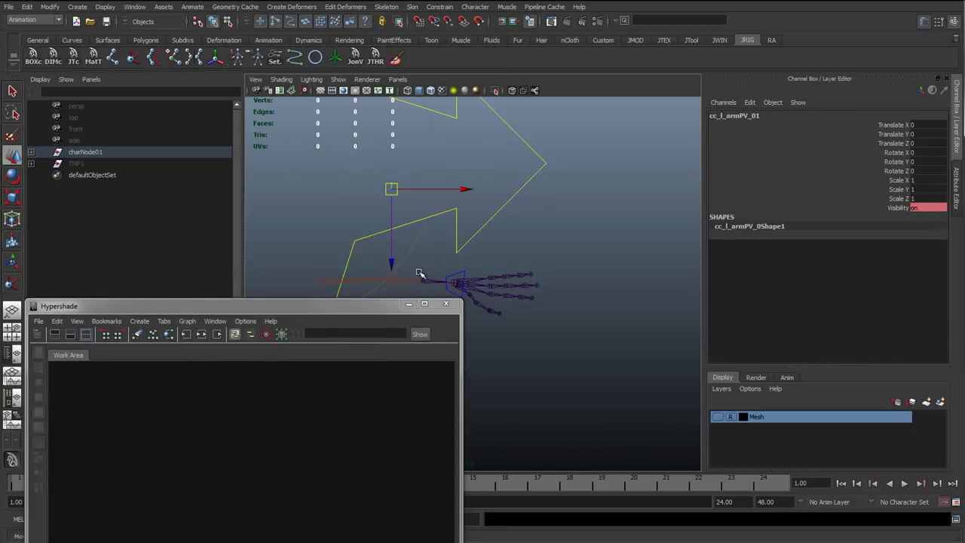
pyautogui.moveTo(351, 307); pyautogui.dragTo(342, 91)
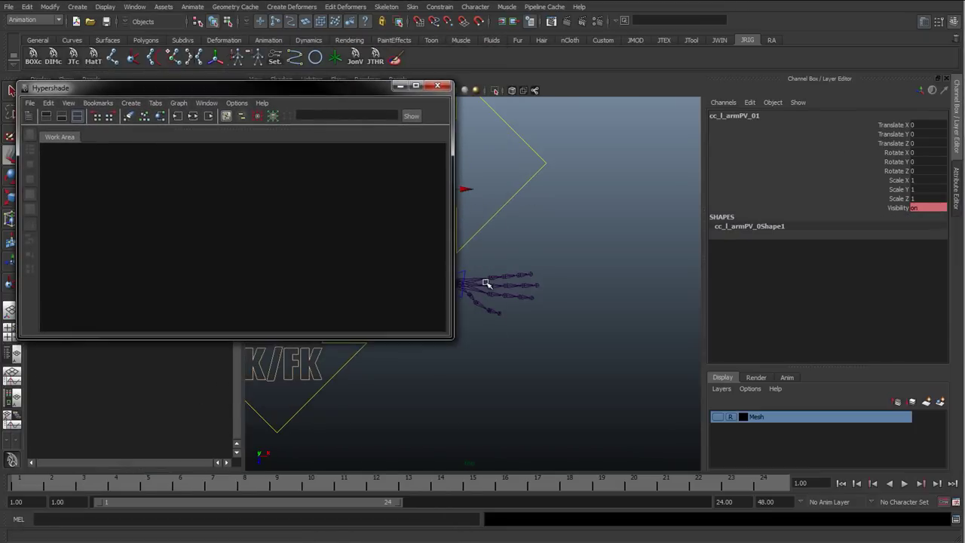
# Step: Find the Multiply Divide utility by filtering the Hypershade node list for "mul" and add it to the work area
pyautogui.keyDown('alt'); pyautogui.moveTo(491, 280); pyautogui.dragTo(495, 327, button='middle'); pyautogui.keyUp('alt')
pyautogui.moveTo(243, 380); pyautogui.dragTo(81, 380)
pyautogui.click(25, 117)
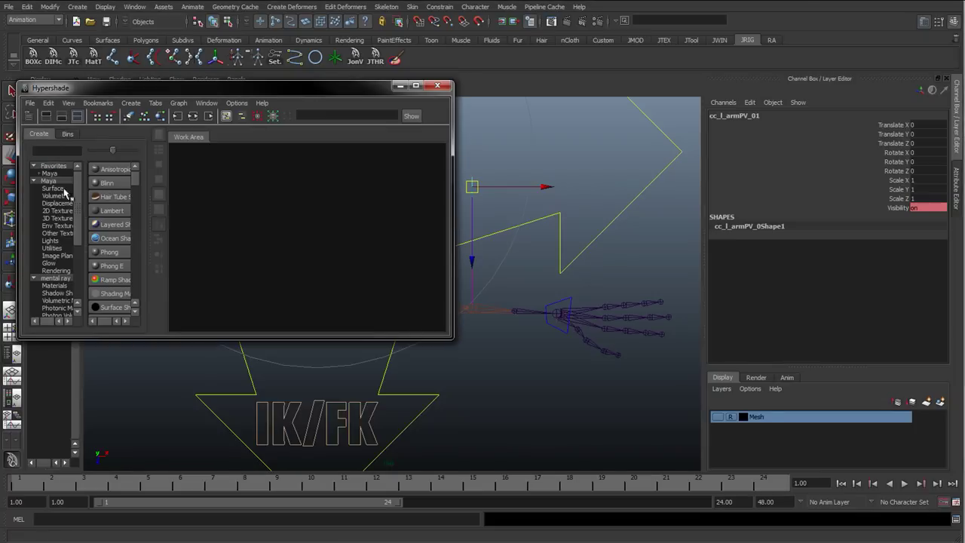
pyautogui.click(64, 151)
pyautogui.write('mul')
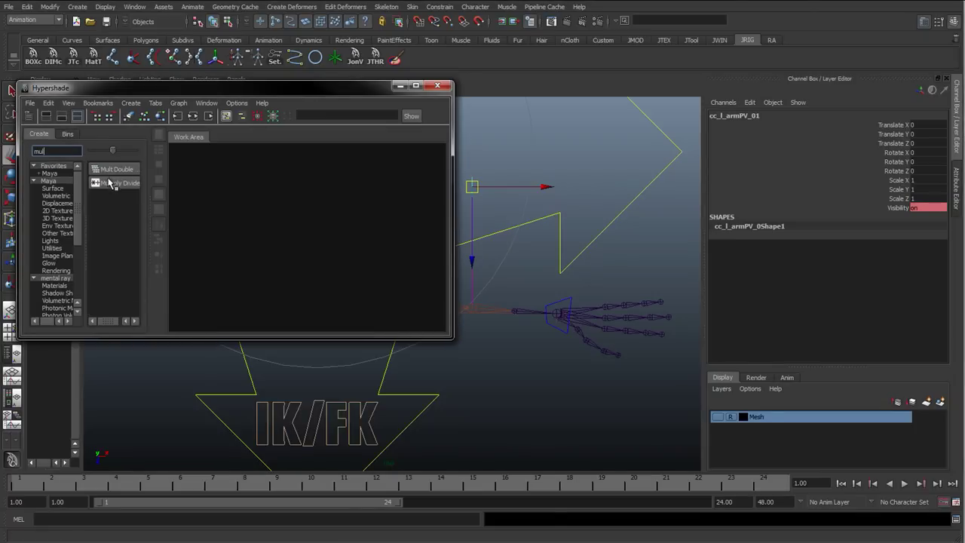
pyautogui.click(115, 182)
# Step: Filter the node list for "con", add a Condition node to the work area, and clear the filter
pyautogui.doubleClick(53, 150)
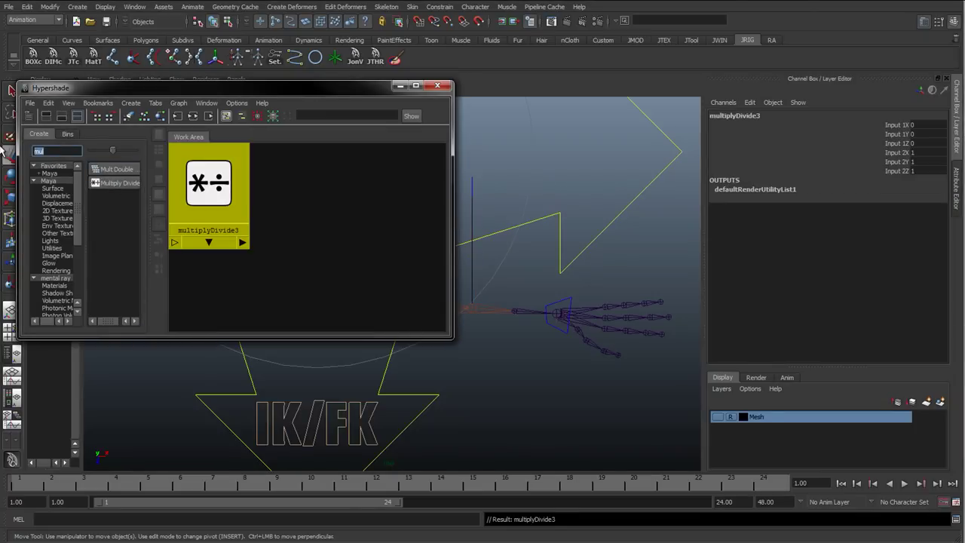
pyautogui.write('con')
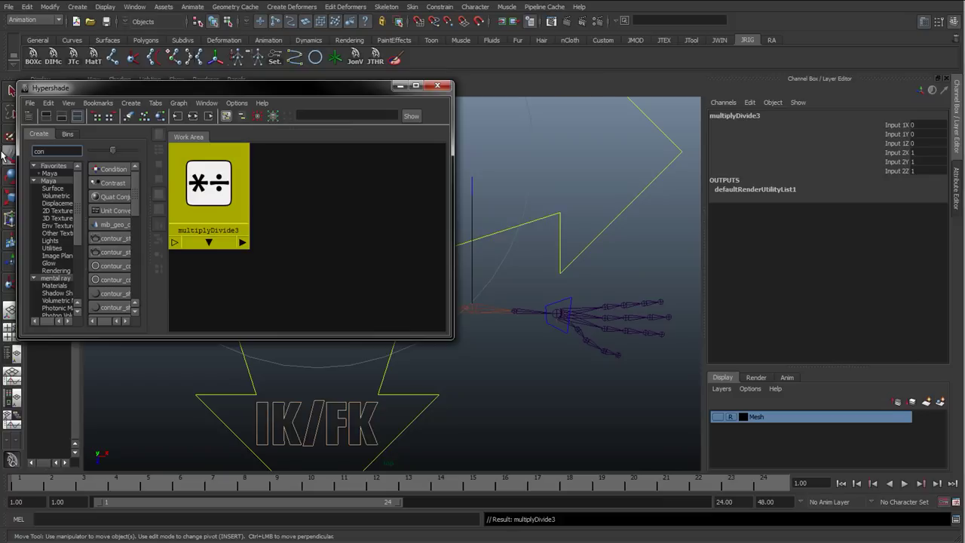
pyautogui.click(113, 169)
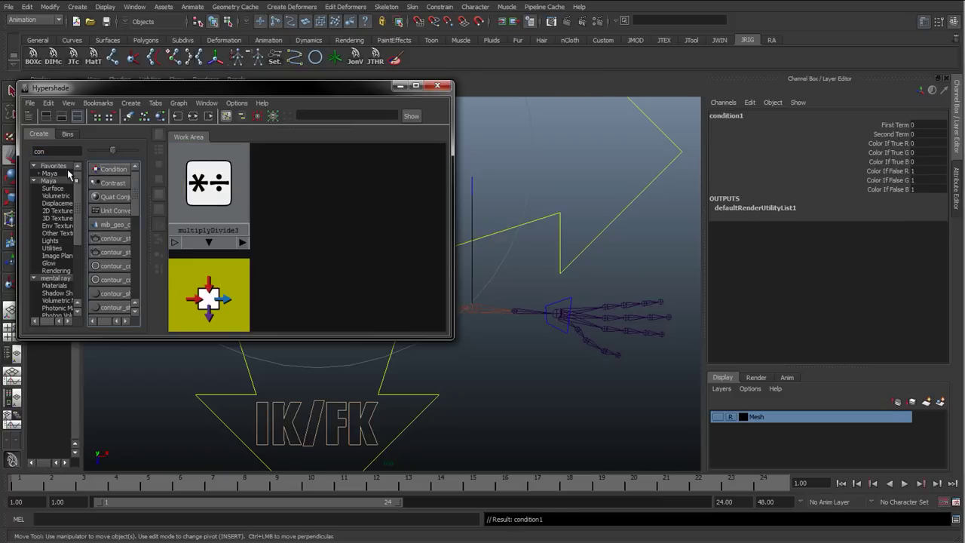
pyautogui.moveTo(55, 152); pyautogui.dragTo(27, 154)
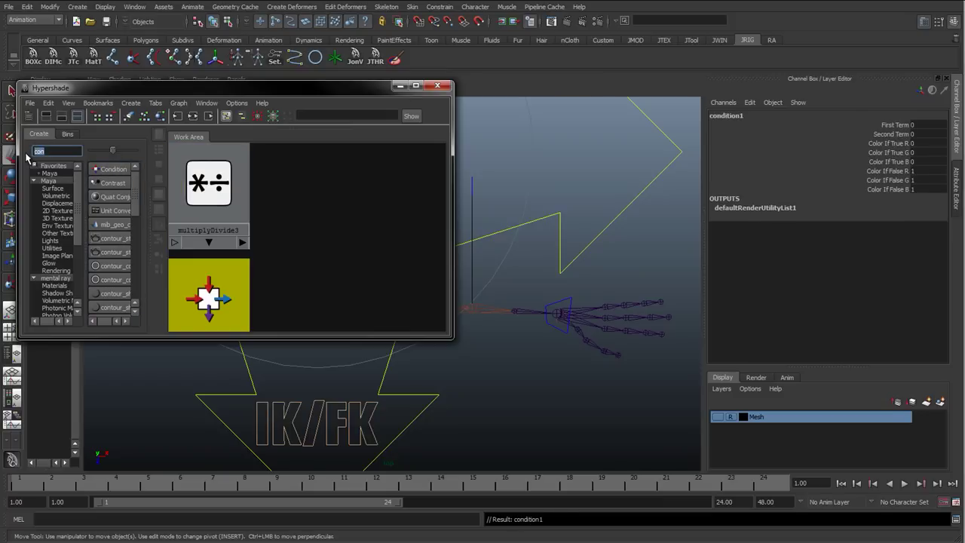
pyautogui.press('BackSpace')
# Step: Hide the node creation list, place the condition node beside the multiply/divide node, and move the Hypershade window below the arm
pyautogui.click(29, 116)
pyautogui.moveTo(98, 280); pyautogui.dragTo(233, 243)
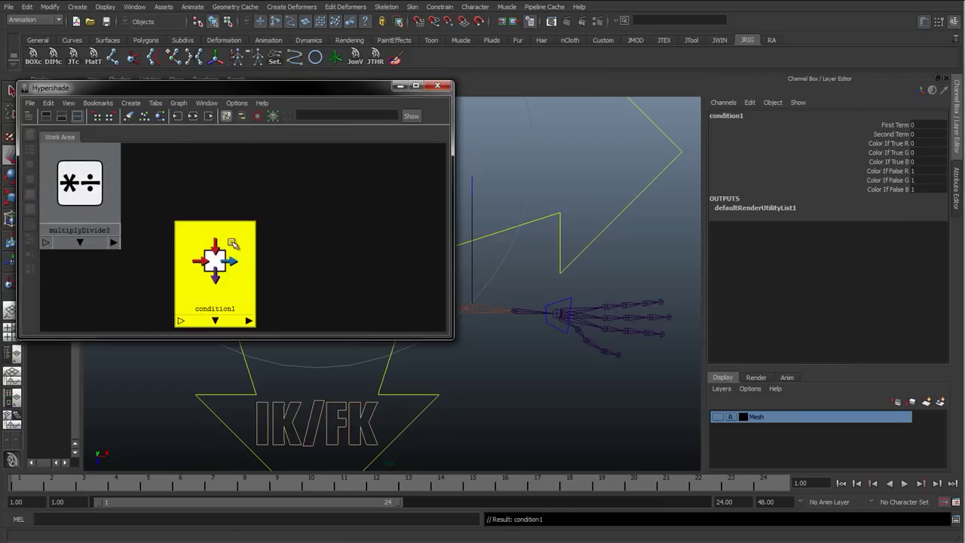
pyautogui.moveTo(332, 89); pyautogui.dragTo(402, 372)
pyautogui.keyDown('alt'); pyautogui.moveTo(377, 269); pyautogui.dragTo(351, 209, button='middle'); pyautogui.keyUp('alt')
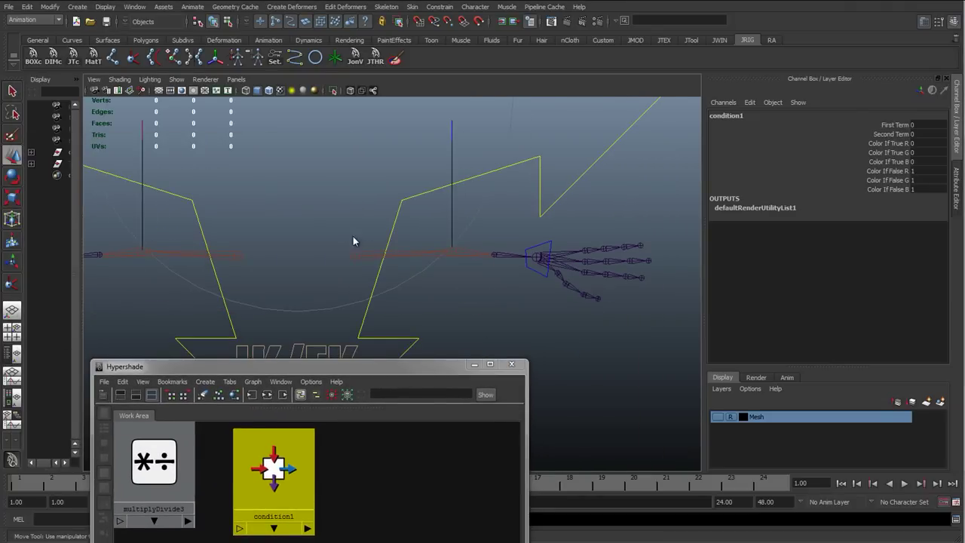
# Step: Try pulling the left wrist control slightly outward to about X 1.89, Y 0.9, Z -0.8 to test the arm's reach
pyautogui.press('space')
pyautogui.keyDown('alt'); pyautogui.moveTo(354, 242); pyautogui.dragTo(316, 254); pyautogui.keyUp('alt')
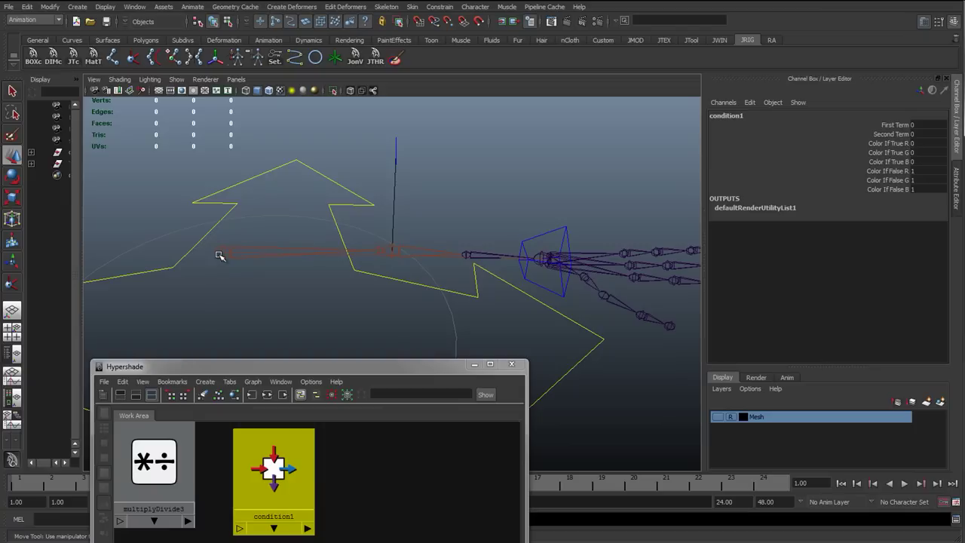
pyautogui.click(554, 240)
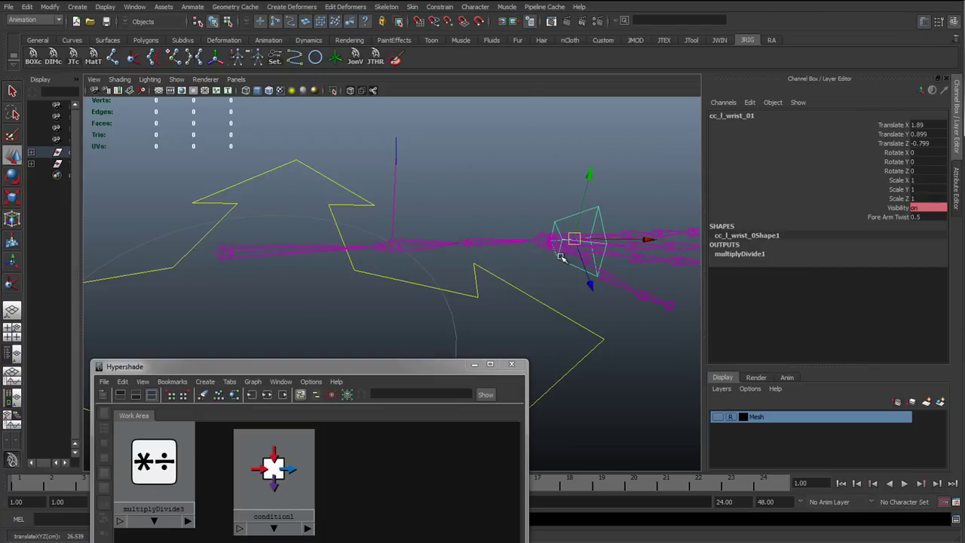
pyautogui.click(411, 207)
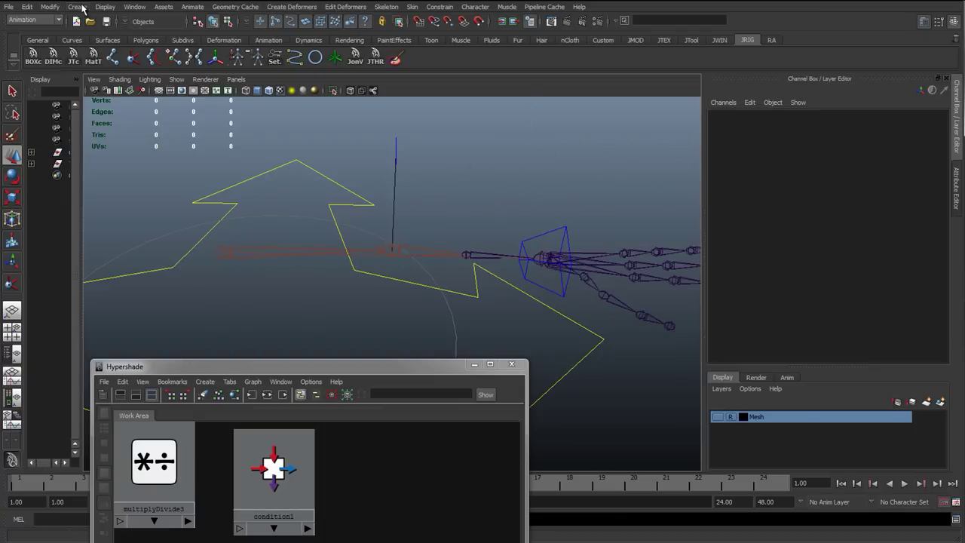
# Step: Show the viewport grid and create a distance dimension about 13 units long between two points on it with the Distance Tool
pyautogui.click(80, 7)
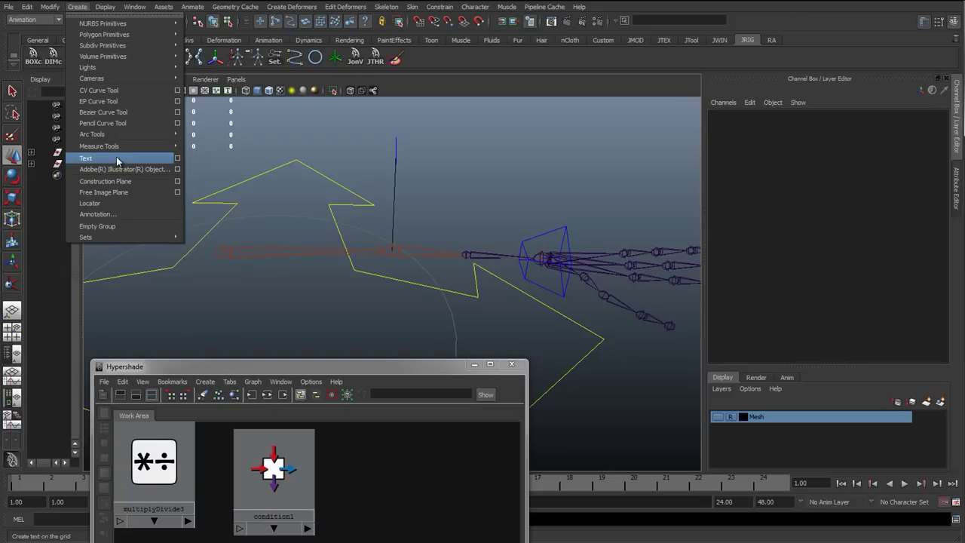
pyautogui.moveTo(118, 151)
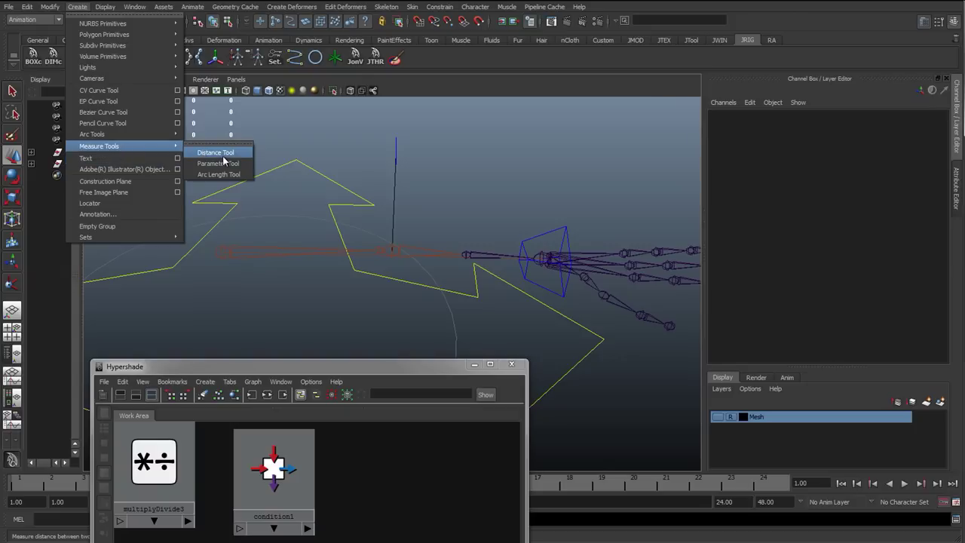
pyautogui.click(216, 152)
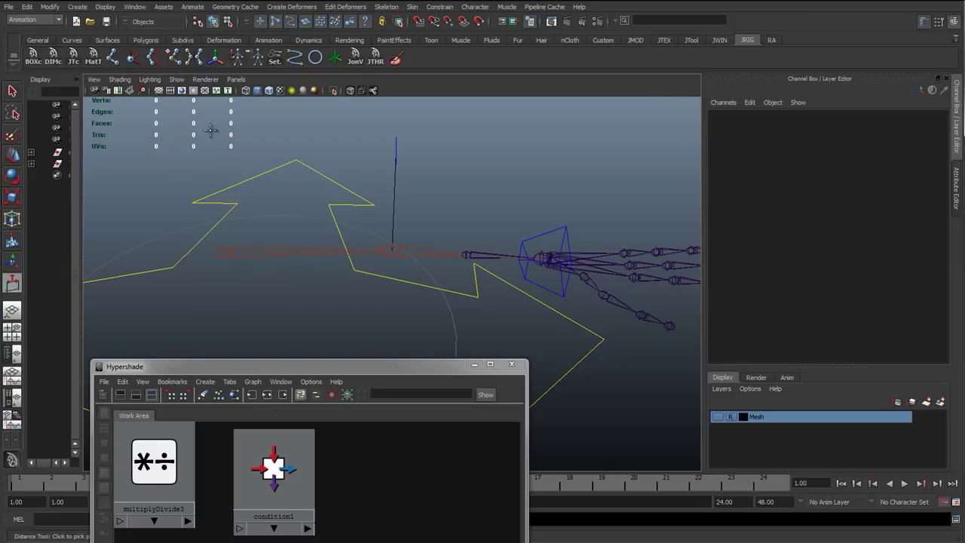
pyautogui.click(160, 91)
pyautogui.keyDown('alt'); pyautogui.moveTo(253, 180); pyautogui.dragTo(287, 248); pyautogui.keyUp('alt')
pyautogui.click(270, 284)
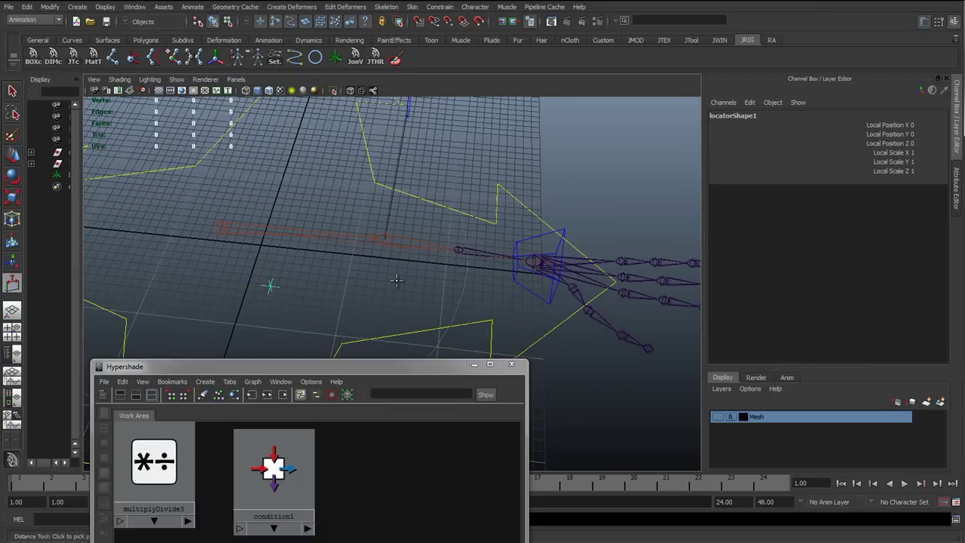
pyautogui.click(397, 279)
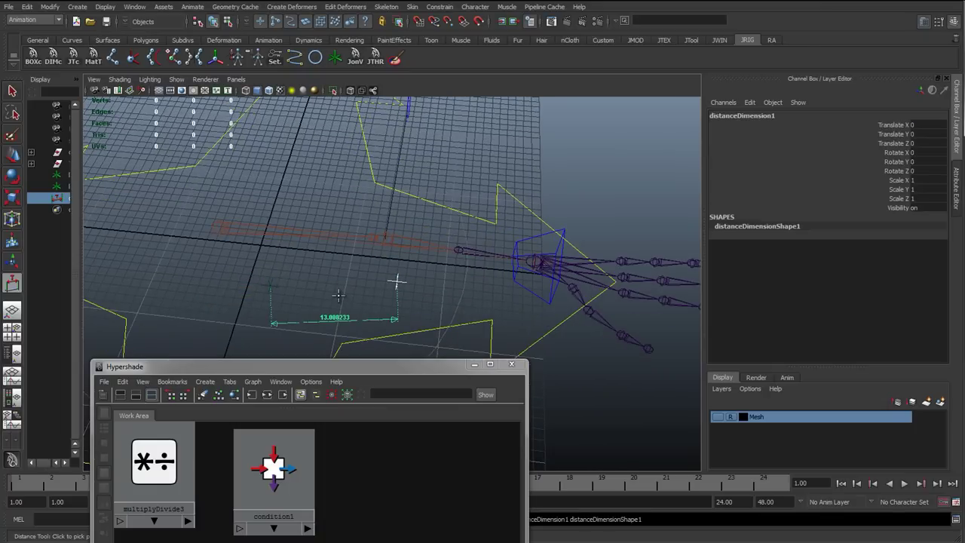
pyautogui.press('w')
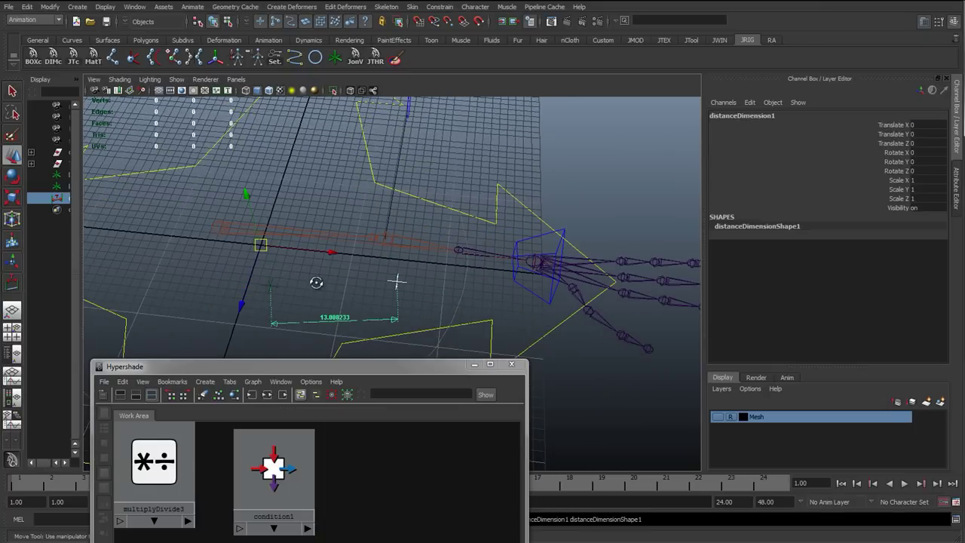
# Step: Snap the distance dimension's first locator onto the left shoulder joint
pyautogui.moveTo(317, 282)
pyautogui.keyDown('alt'); pyautogui.mouseDown()
pyautogui.moveTo(309, 302)
pyautogui.moveTo(298, 279)
pyautogui.mouseUp(); pyautogui.keyUp('alt')
pyautogui.click(264, 285)
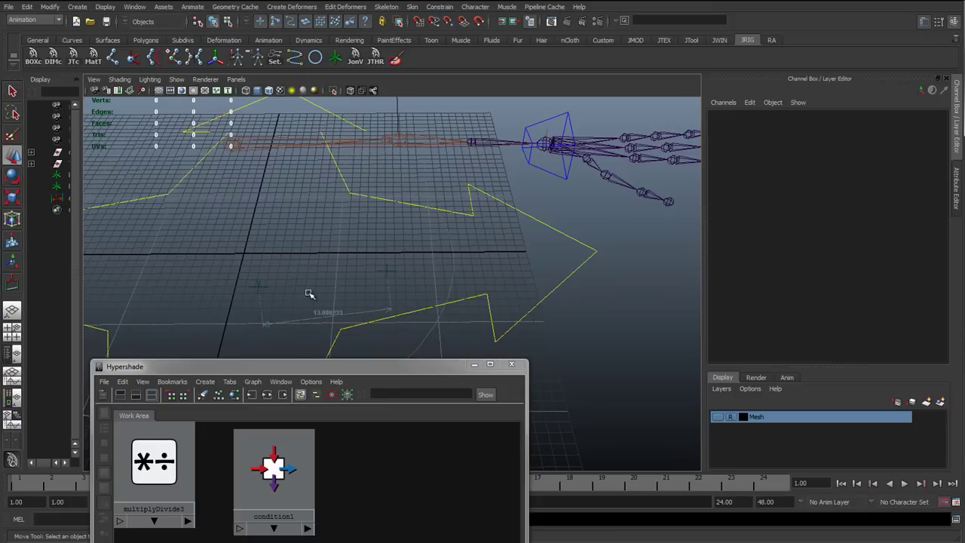
pyautogui.click(264, 287)
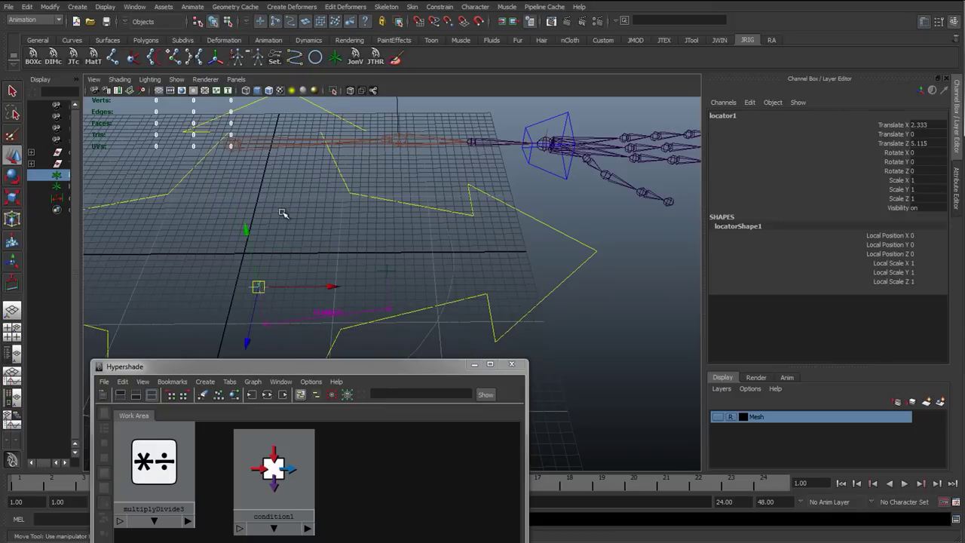
pyautogui.keyDown('alt'); pyautogui.moveTo(280, 213); pyautogui.dragTo(316, 260); pyautogui.keyUp('alt')
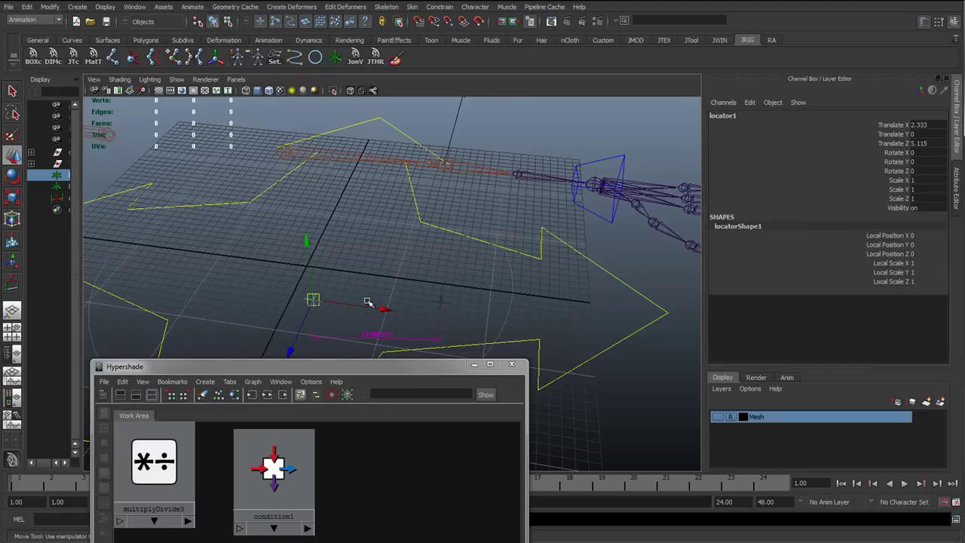
pyautogui.keyDown('alt'); pyautogui.moveTo(281, 312); pyautogui.dragTo(302, 308); pyautogui.keyUp('alt')
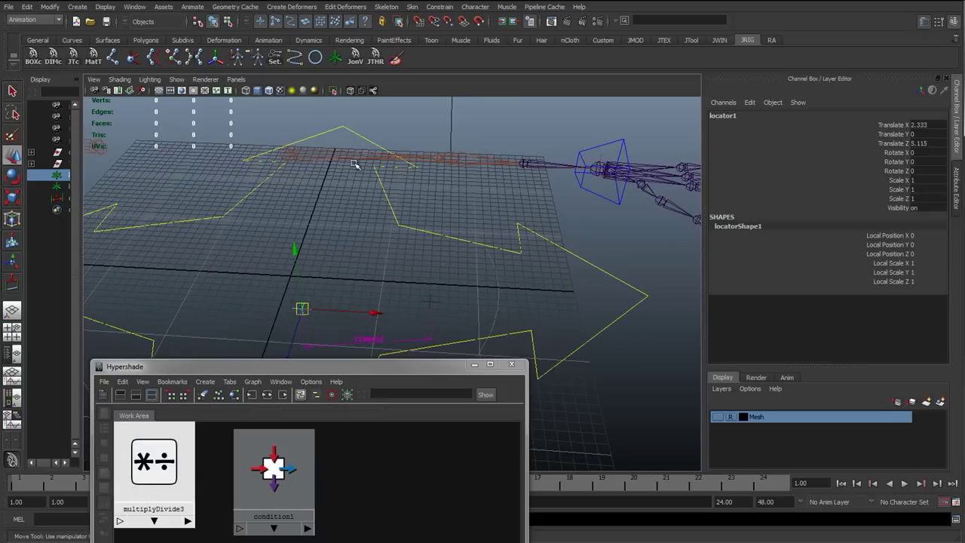
pyautogui.keyDown('alt'); pyautogui.moveTo(312, 187); pyautogui.dragTo(286, 205); pyautogui.keyUp('alt')
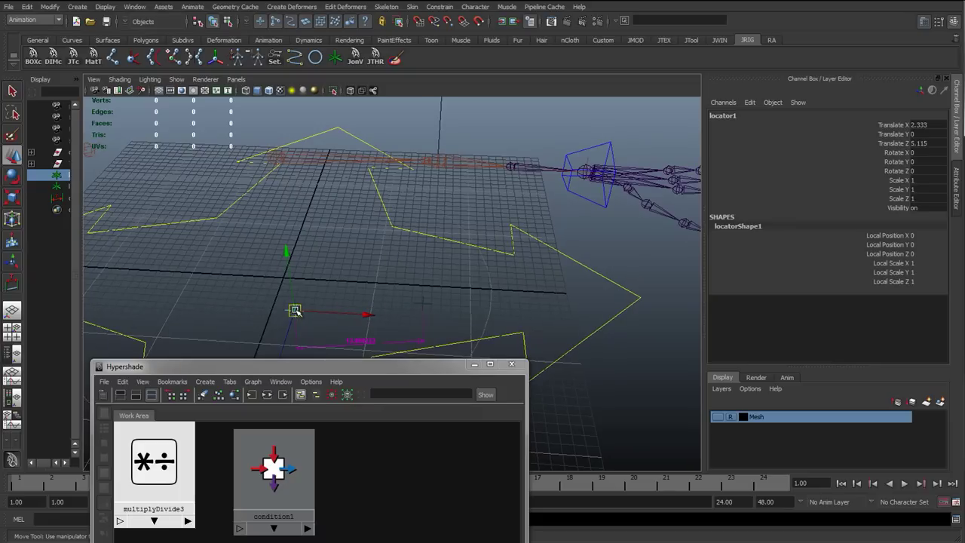
pyautogui.press('v')
pyautogui.moveTo(295, 310); pyautogui.dragTo(276, 158)
# Step: Snap the distance dimension's second locator onto the left wrist joint
pyautogui.click(424, 304)
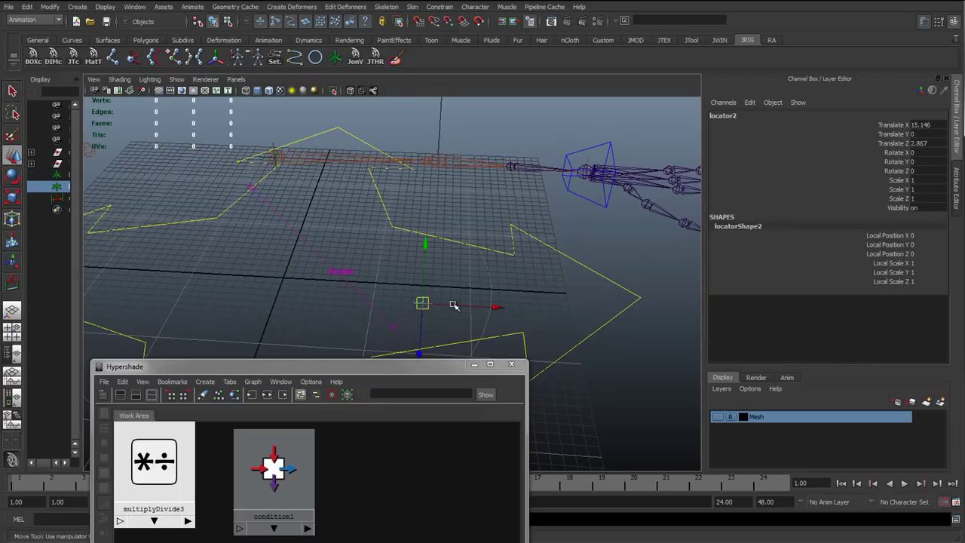
pyautogui.press('v')
pyautogui.moveTo(424, 303); pyautogui.dragTo(592, 178)
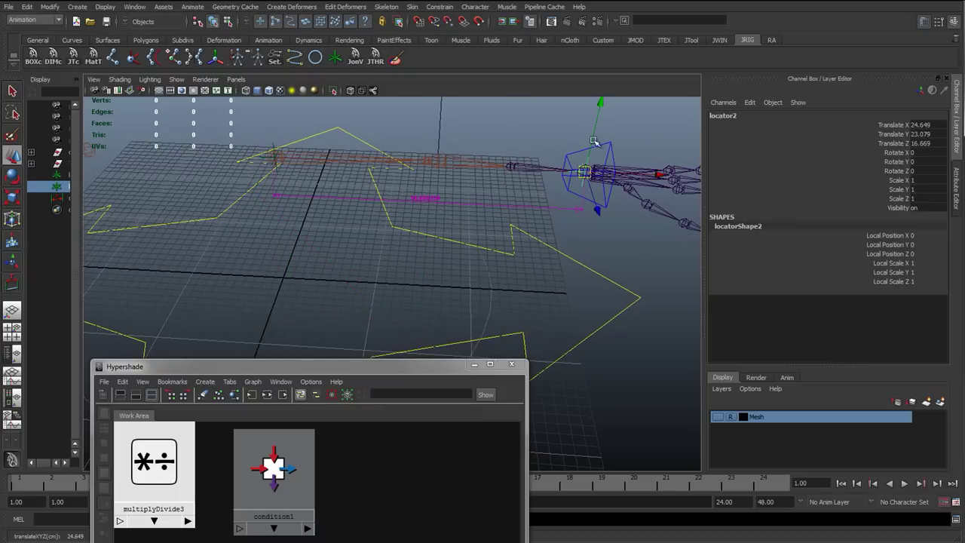
# Step: Point-constrain the locator at the wrist to the left wrist control
pyautogui.keyDown('alt'); pyautogui.moveTo(529, 173); pyautogui.dragTo(491, 214, button='middle'); pyautogui.keyUp('alt')
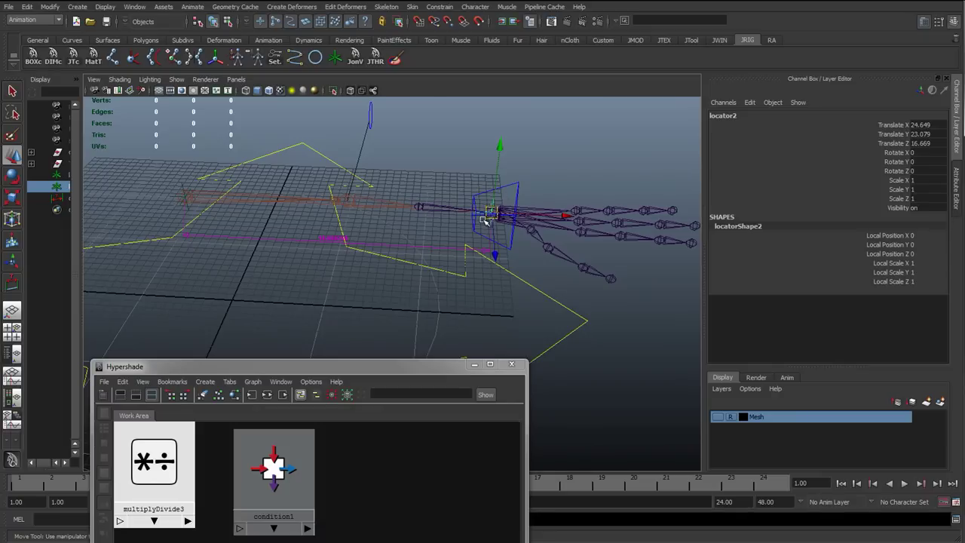
pyautogui.keyDown('alt'); pyautogui.moveTo(484, 221); pyautogui.dragTo(610, 157, button='right'); pyautogui.keyUp('alt')
pyautogui.keyDown('alt'); pyautogui.moveTo(609, 157); pyautogui.dragTo(430, 244, button='middle'); pyautogui.keyUp('alt')
pyautogui.click(458, 202)
pyautogui.scroll(2, 425, 233)
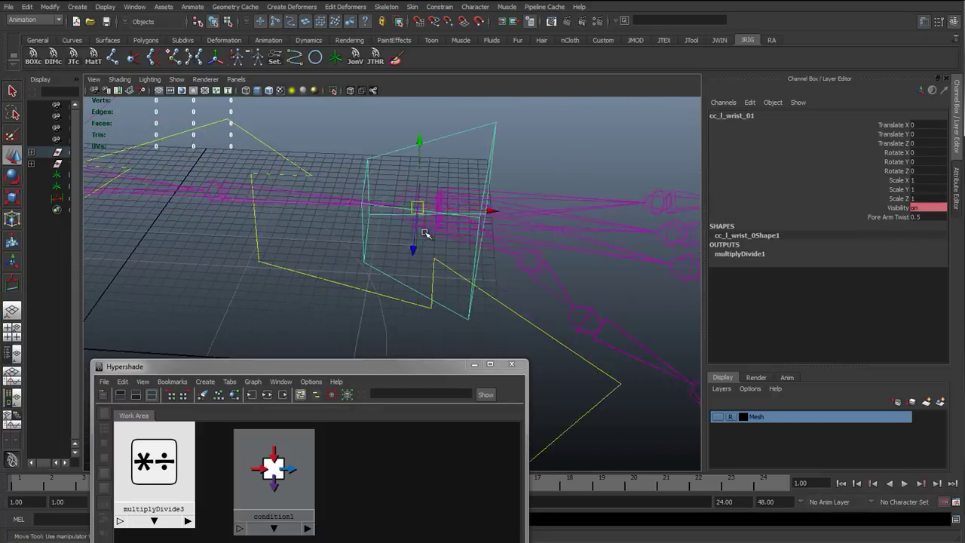
pyautogui.scroll(-2, 388, 180)
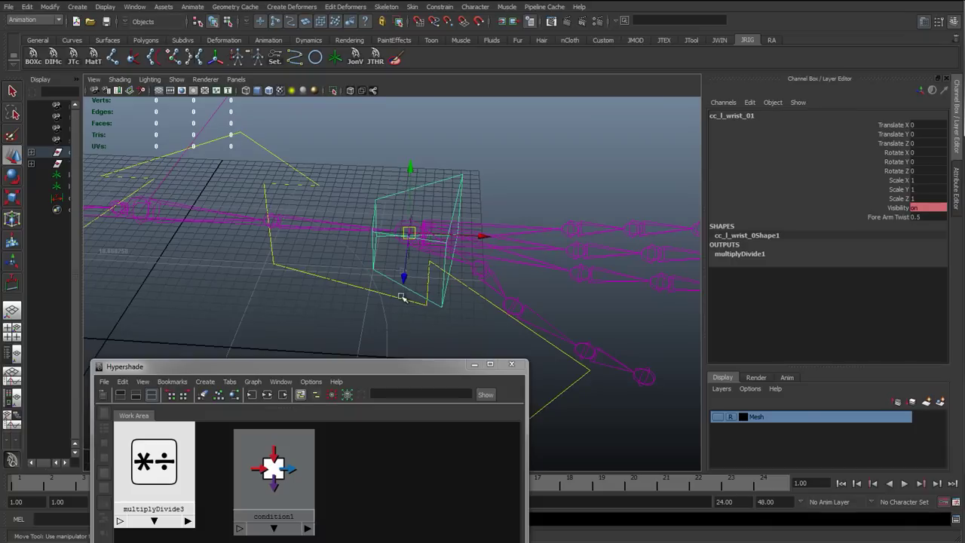
pyautogui.keyDown('alt'); pyautogui.moveTo(385, 254); pyautogui.dragTo(488, 261); pyautogui.keyUp('alt')
pyautogui.keyDown('alt'); pyautogui.moveTo(428, 259); pyautogui.dragTo(366, 269); pyautogui.keyUp('alt')
pyautogui.scroll(-1, 369, 268)
pyautogui.keyDown('alt'); pyautogui.moveTo(525, 243); pyautogui.dragTo(641, 245, button='middle'); pyautogui.keyUp('alt')
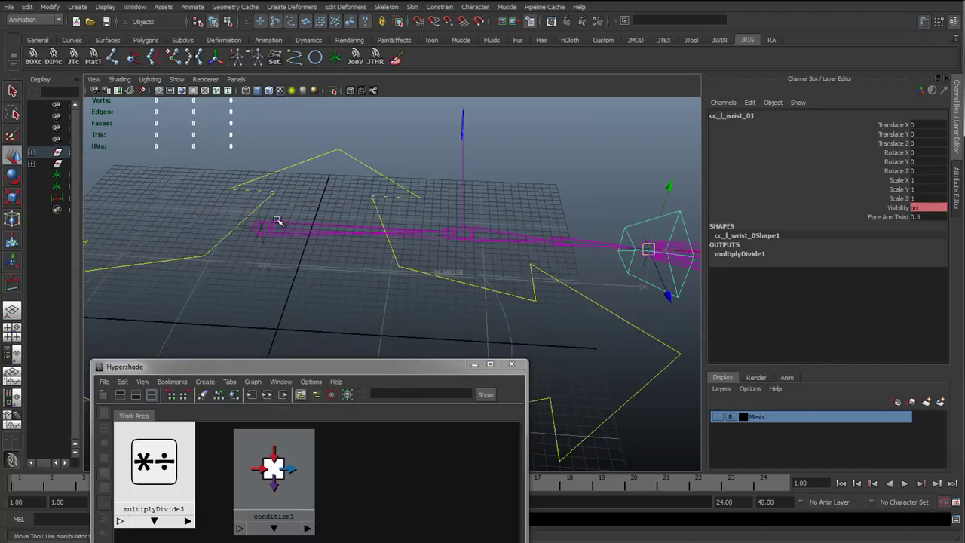
pyautogui.press('q')
pyautogui.keyDown('alt'); pyautogui.moveTo(446, 231); pyautogui.dragTo(279, 226, button='middle'); pyautogui.keyUp('alt')
pyautogui.scroll(2, 455, 227)
pyautogui.scroll(1, 456, 228)
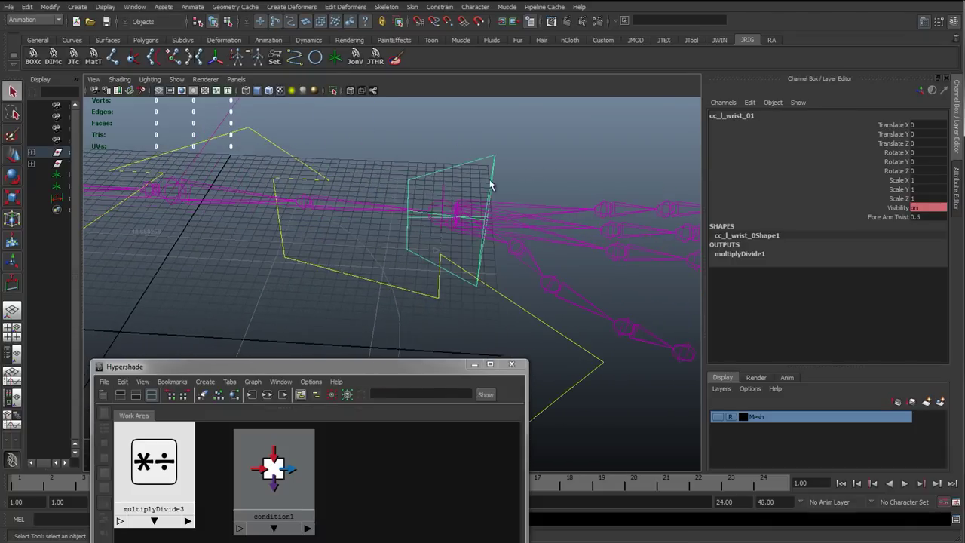
pyautogui.scroll(2, 495, 217)
pyautogui.keyDown('alt'); pyautogui.moveTo(422, 242); pyautogui.dragTo(487, 239); pyautogui.keyUp('alt')
pyautogui.keyDown('alt'); pyautogui.moveTo(487, 240); pyautogui.dragTo(411, 272, button='middle'); pyautogui.keyUp('alt')
pyautogui.scroll(1, 476, 264)
pyautogui.keyDown('alt'); pyautogui.moveTo(476, 264); pyautogui.dragTo(466, 238); pyautogui.keyUp('alt')
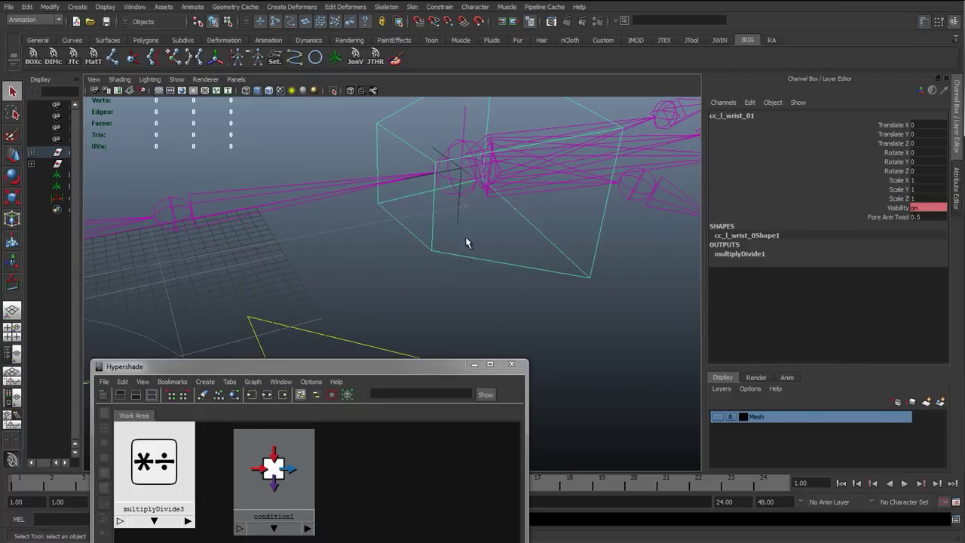
pyautogui.click(459, 227)
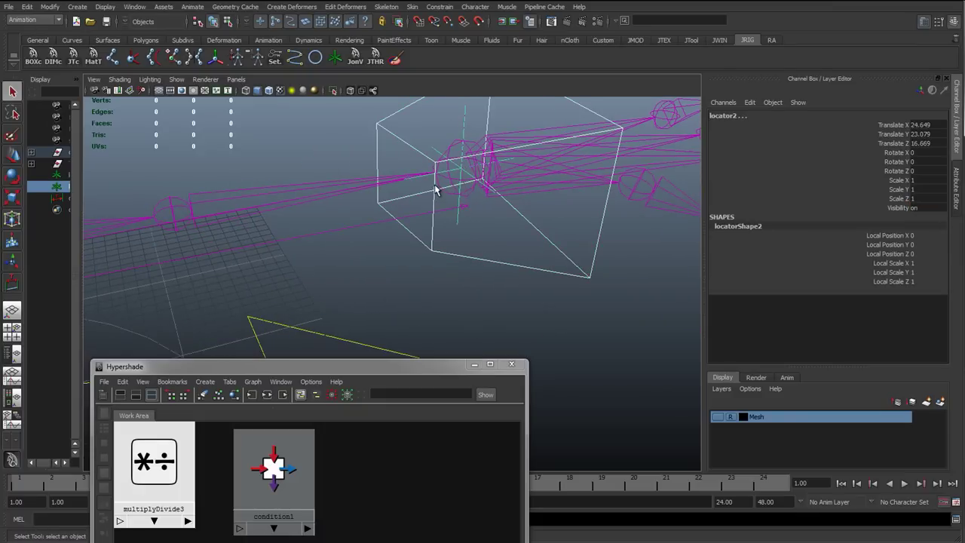
pyautogui.click(428, 7)
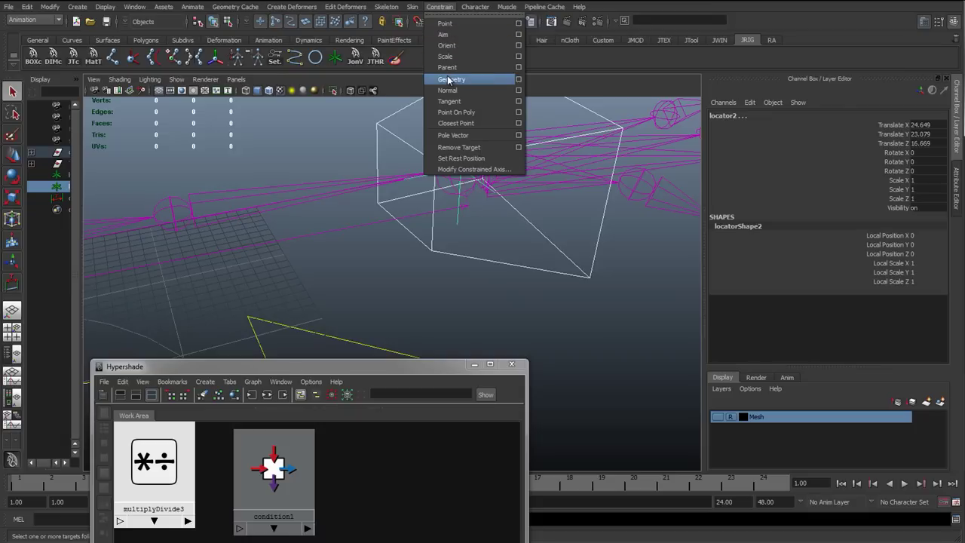
pyautogui.click(453, 24)
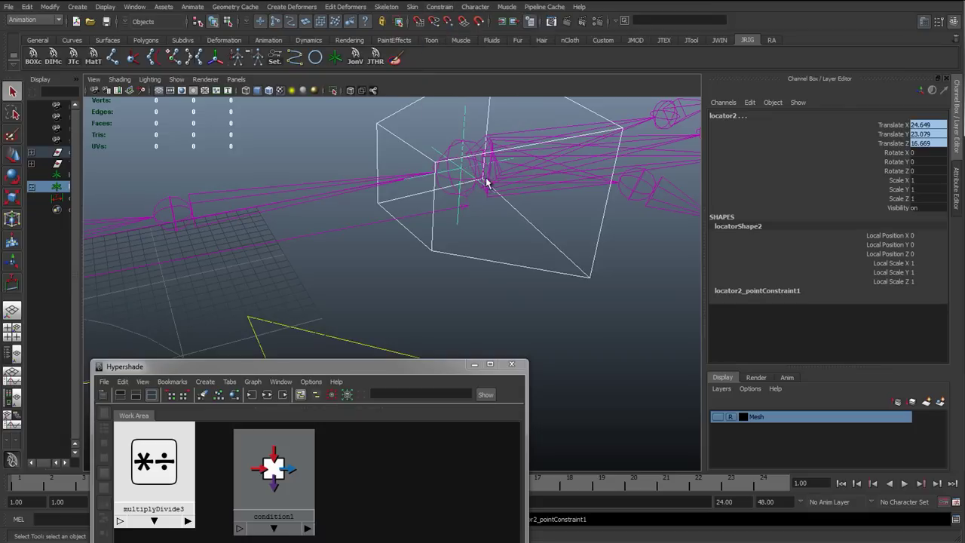
# Step: Point-constrain the distance dimension's locator at the shoulder to the left shoulder joint
pyautogui.keyDown('alt'); pyautogui.moveTo(488, 183); pyautogui.dragTo(678, 211, button='middle'); pyautogui.keyUp('alt')
pyautogui.keyDown('alt'); pyautogui.moveTo(395, 196); pyautogui.dragTo(426, 172); pyautogui.keyUp('alt')
pyautogui.keyDown('alt'); pyautogui.moveTo(426, 173); pyautogui.dragTo(405, 165, button='middle'); pyautogui.keyUp('alt')
pyautogui.click(404, 175)
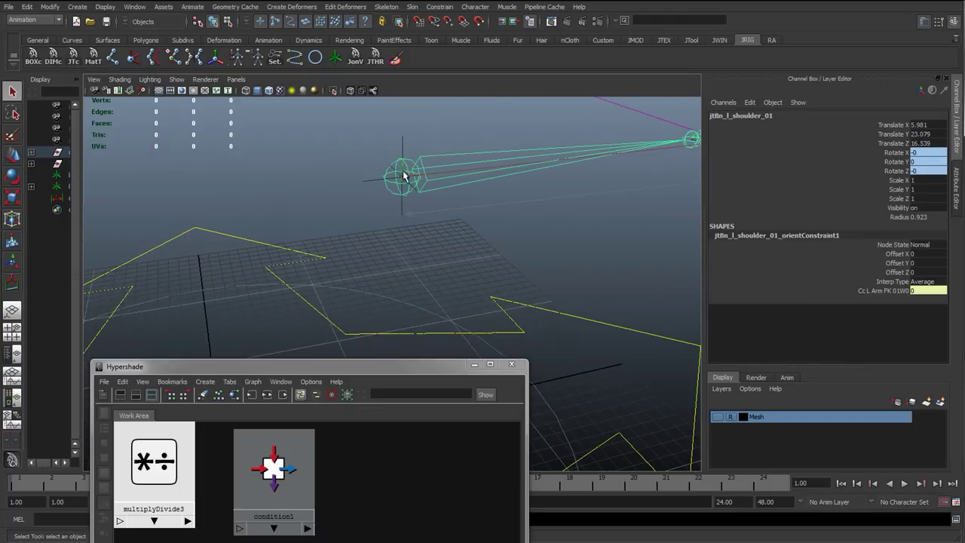
pyautogui.click(403, 147)
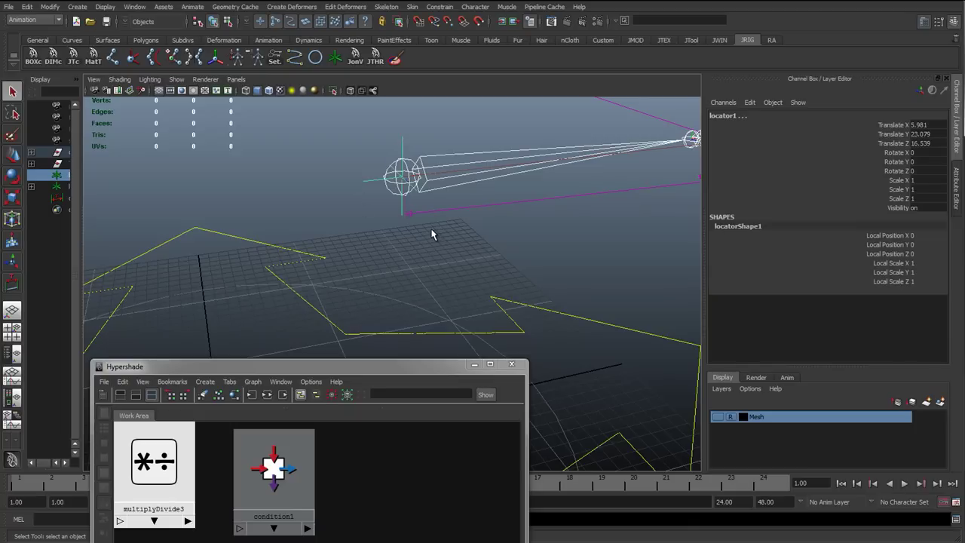
pyautogui.press('g')
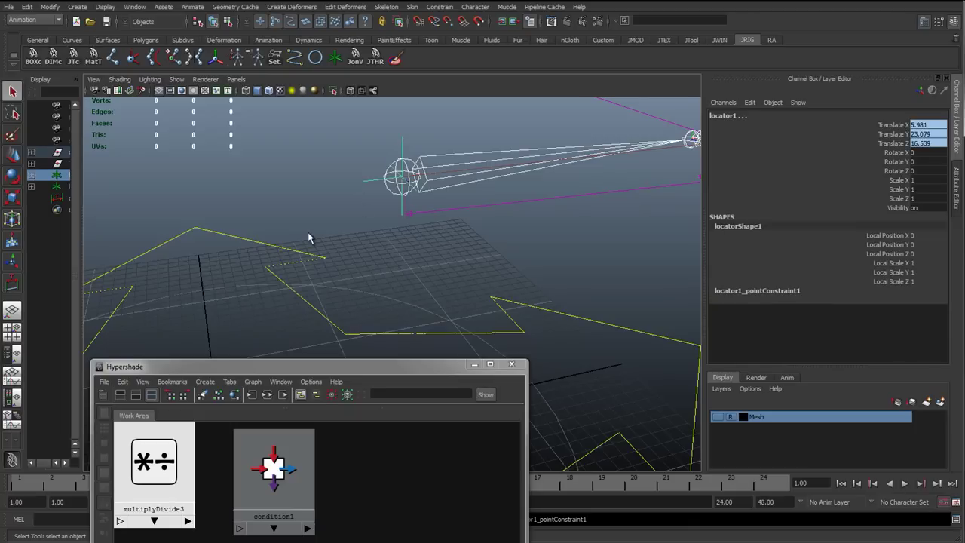
# Step: Select both locators and the distance dimension, and expand the charNode01 and extraNodes01 groups in the scene hierarchy
pyautogui.moveTo(81, 208); pyautogui.dragTo(185, 209)
pyautogui.click(89, 187)
pyautogui.click(90, 198)
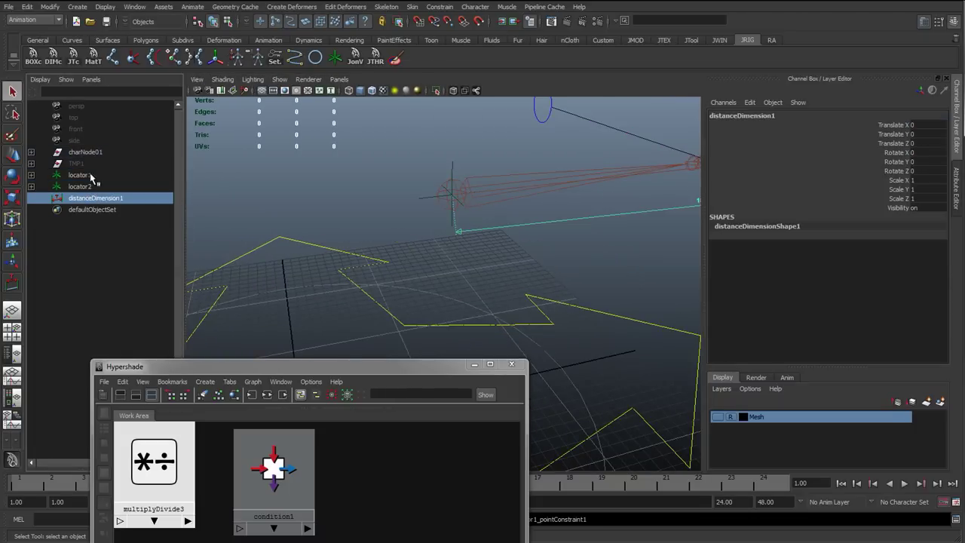
pyautogui.keyDown('shift'); pyautogui.click(71, 175); pyautogui.keyUp('shift')
pyautogui.click(31, 151)
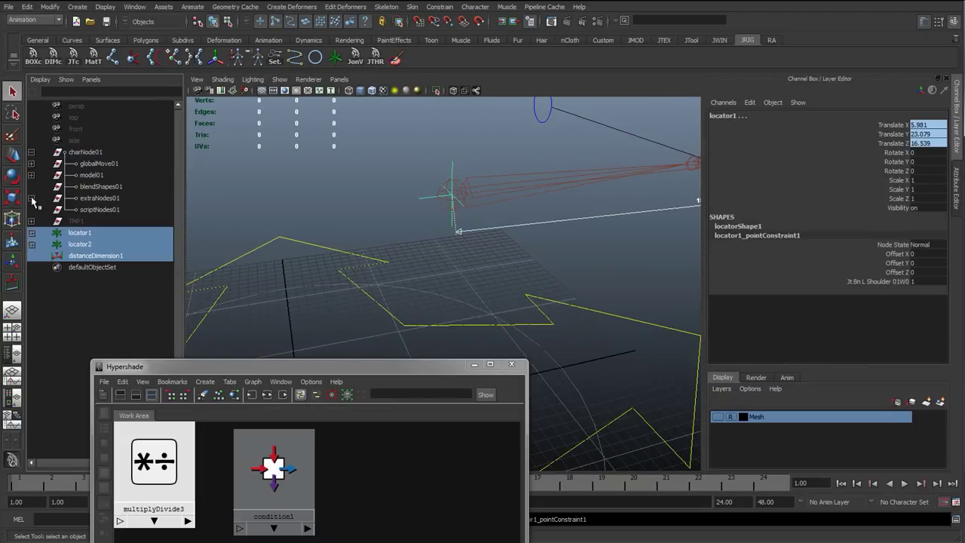
pyautogui.click(31, 197)
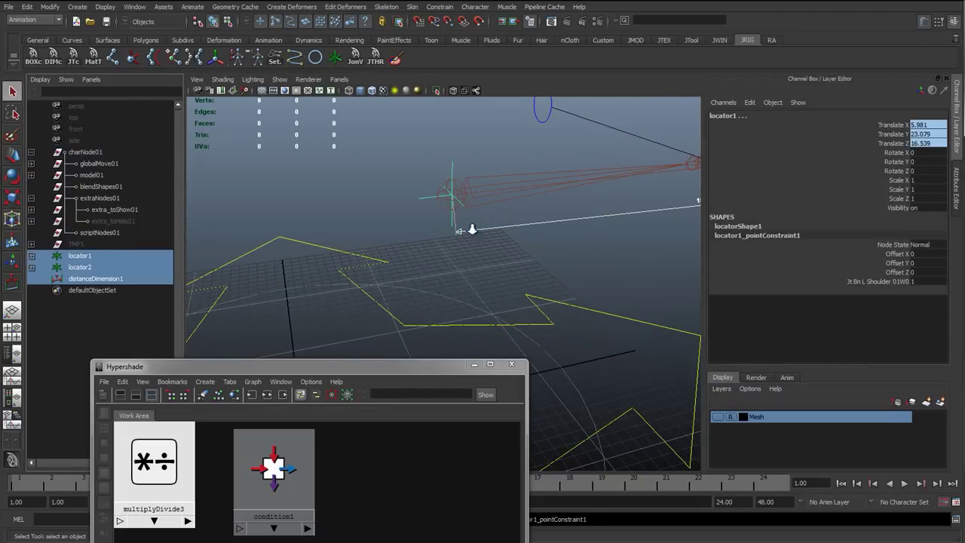
# Step: Clear the selection and hide the viewport grid
pyautogui.keyDown('alt'); pyautogui.moveTo(377, 227); pyautogui.dragTo(607, 275); pyautogui.keyUp('alt')
pyautogui.keyDown('alt'); pyautogui.moveTo(607, 275); pyautogui.dragTo(315, 197, button='middle'); pyautogui.keyUp('alt')
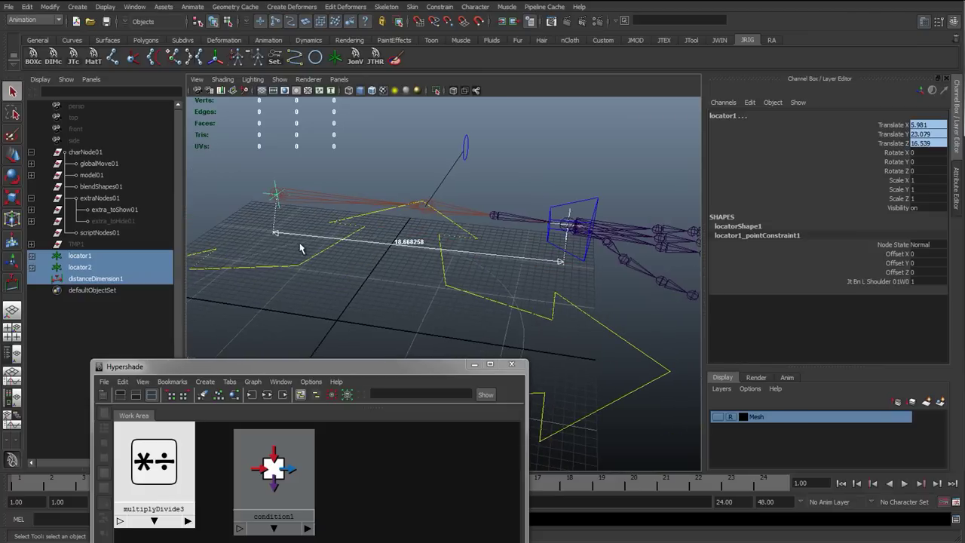
pyautogui.click(316, 211)
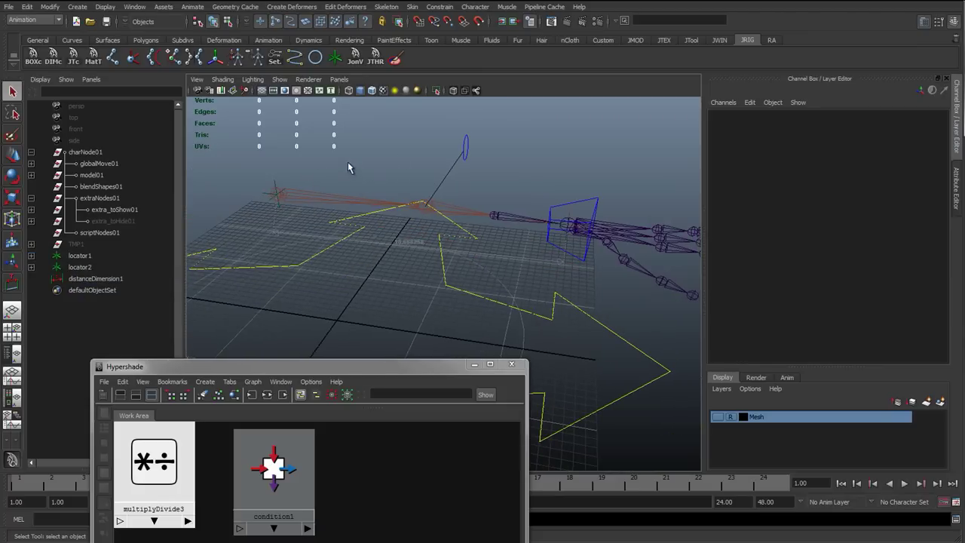
pyautogui.click(262, 90)
pyautogui.keyDown('alt'); pyautogui.moveTo(320, 198); pyautogui.dragTo(264, 170); pyautogui.keyUp('alt')
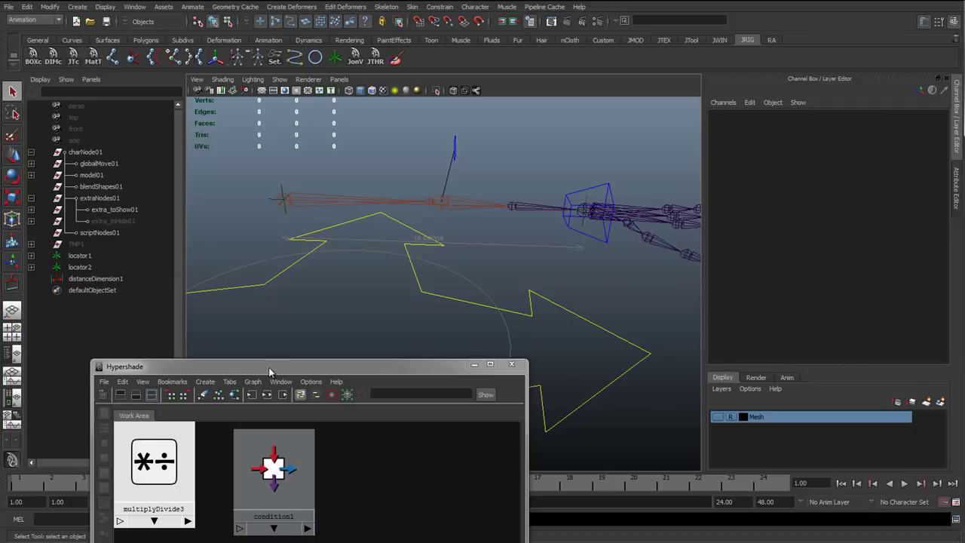
# Step: Add locator1, locator2 and distanceDimension1 to the Hypershade graph alongside the multiply/divide and condition nodes
pyautogui.moveTo(268, 368); pyautogui.dragTo(205, 251)
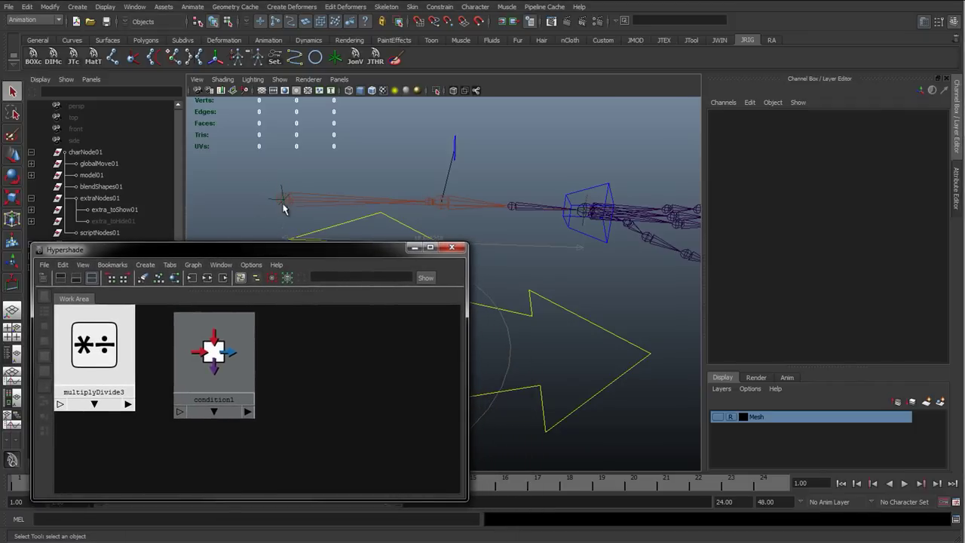
pyautogui.moveTo(280, 253); pyautogui.dragTo(422, 315)
pyautogui.moveTo(75, 281); pyautogui.dragTo(76, 256)
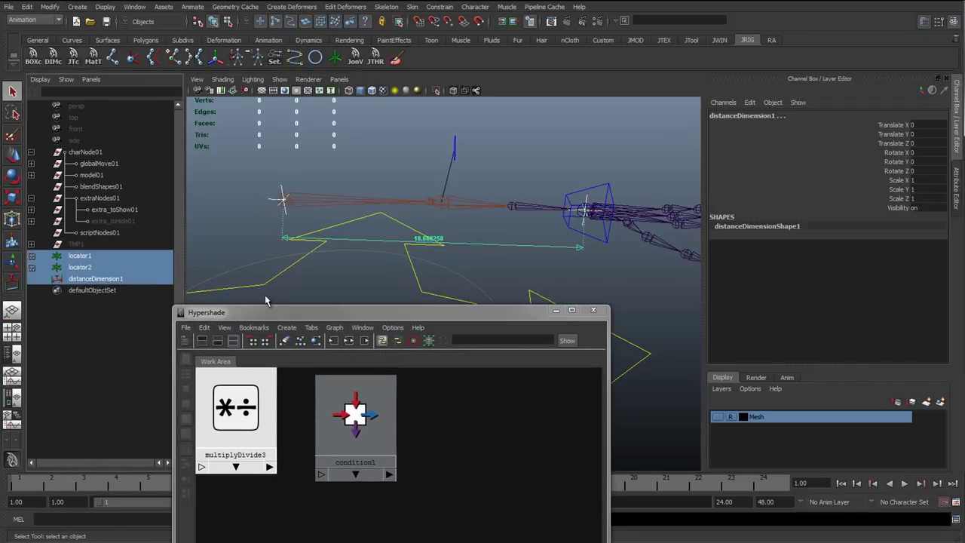
pyautogui.moveTo(327, 315); pyautogui.dragTo(178, 190)
pyautogui.click(186, 203)
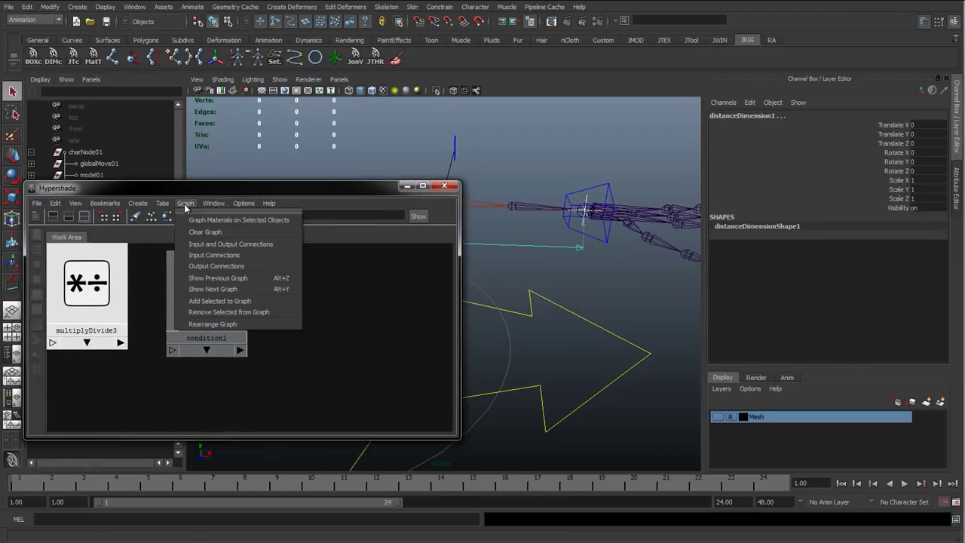
pyautogui.click(219, 301)
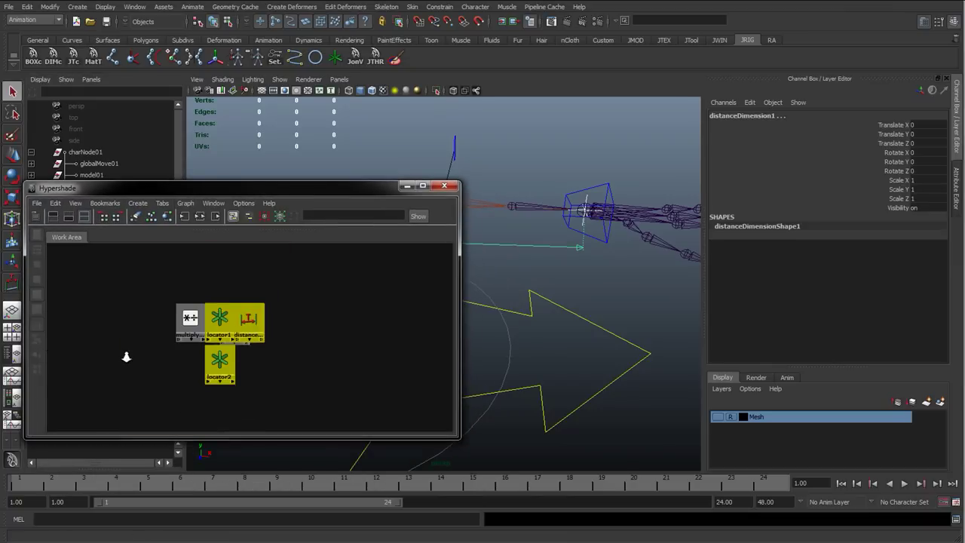
# Step: Arrange the graph with the two locator nodes stacked apart and the distance dimension node between them and the multiply/divide node
pyautogui.moveTo(254, 324); pyautogui.dragTo(171, 280)
pyautogui.click(200, 280)
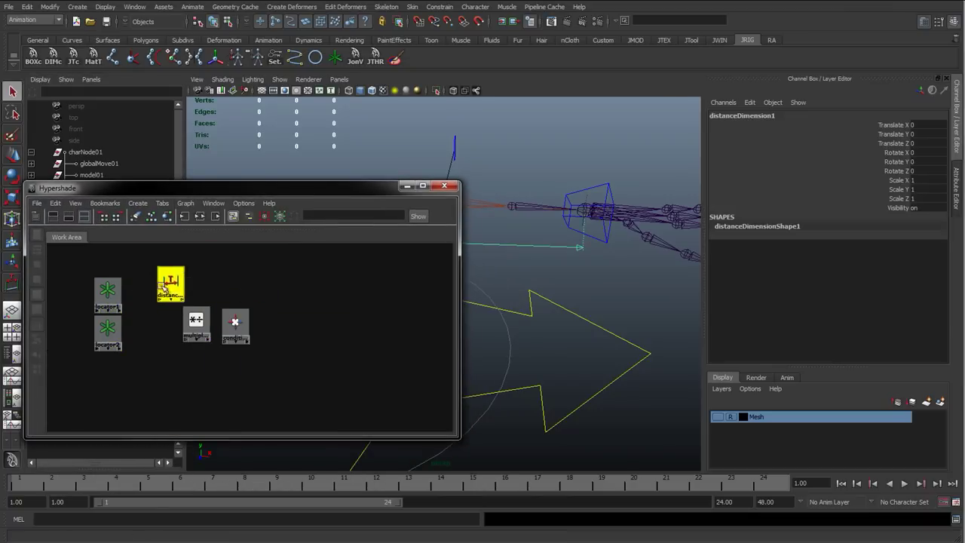
pyautogui.moveTo(111, 283); pyautogui.dragTo(113, 266)
pyautogui.moveTo(105, 346); pyautogui.dragTo(107, 360)
pyautogui.moveTo(109, 289); pyautogui.dragTo(108, 275)
pyautogui.moveTo(161, 291); pyautogui.dragTo(141, 311)
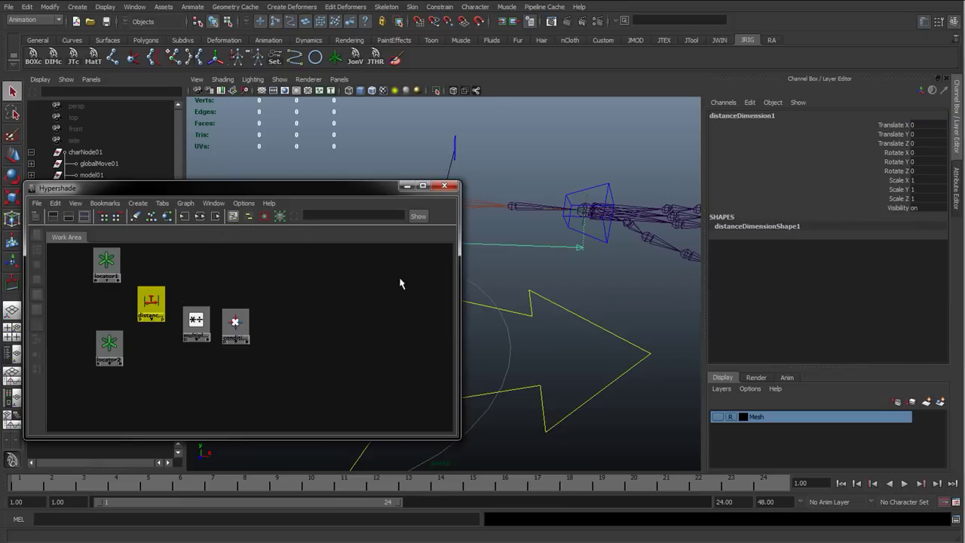
# Step: Show the distance dimension's shape attributes and examine its Distance value
pyautogui.hotkey('ctrl', 'a')
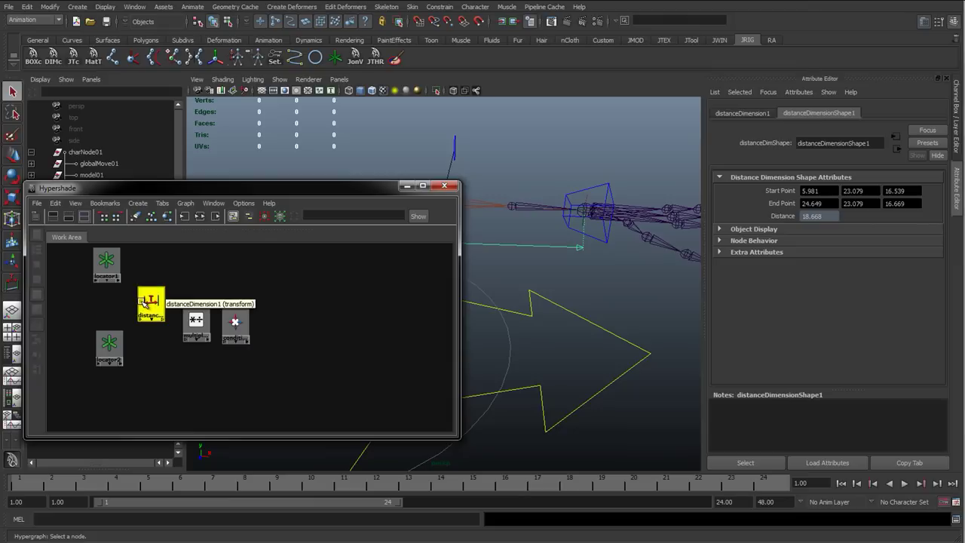
pyautogui.moveTo(828, 216); pyautogui.dragTo(800, 219)
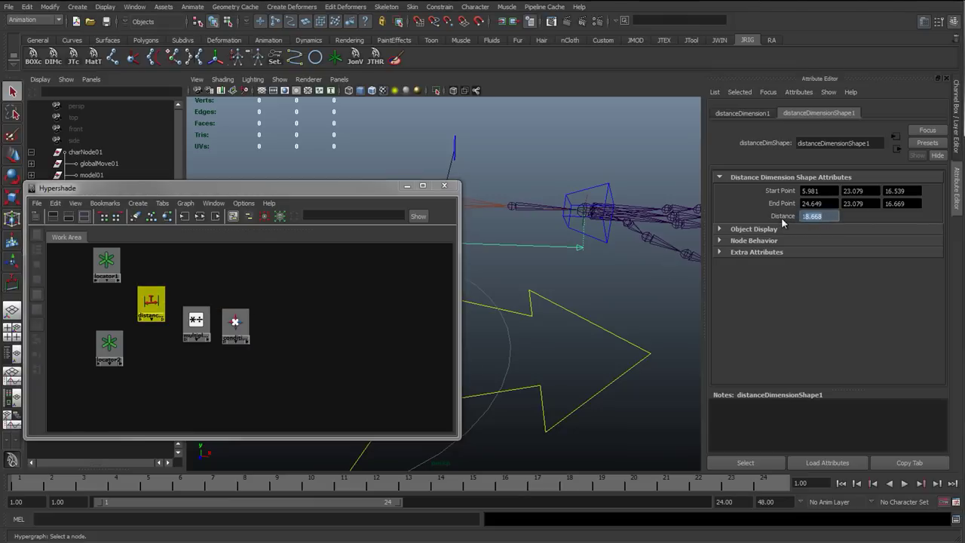
# Step: Try moving the shoulder locator away to test the distance dimension's Distance attribute, and undo the move
pyautogui.click(106, 261)
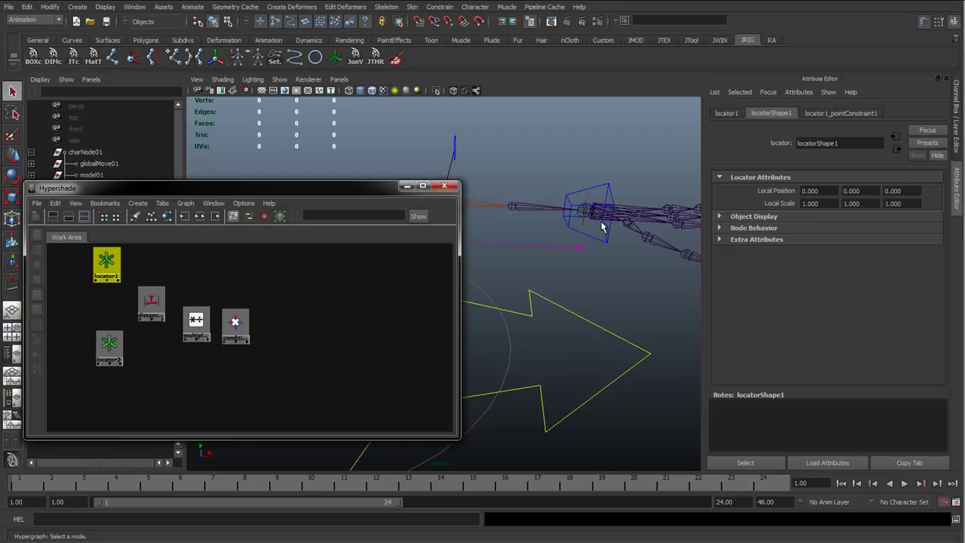
pyautogui.press('w')
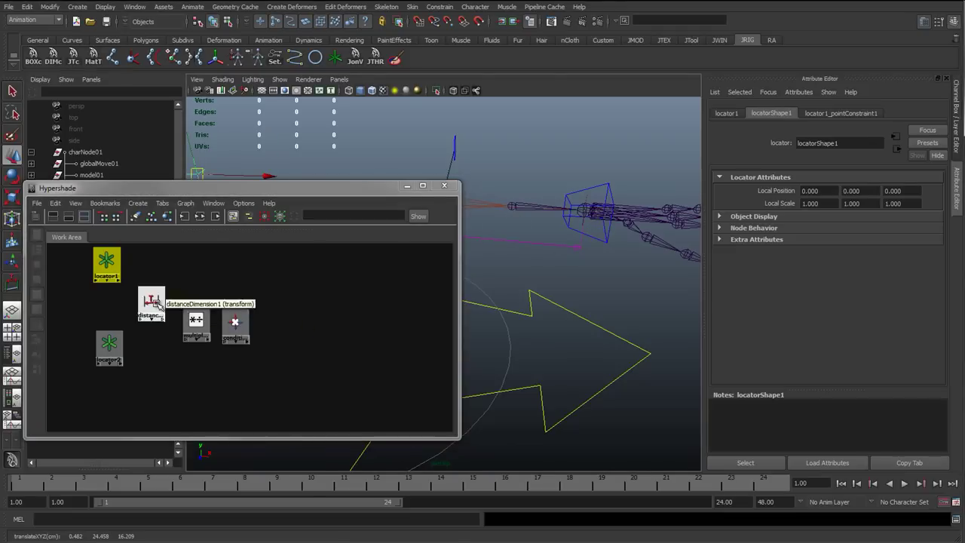
pyautogui.click(151, 301)
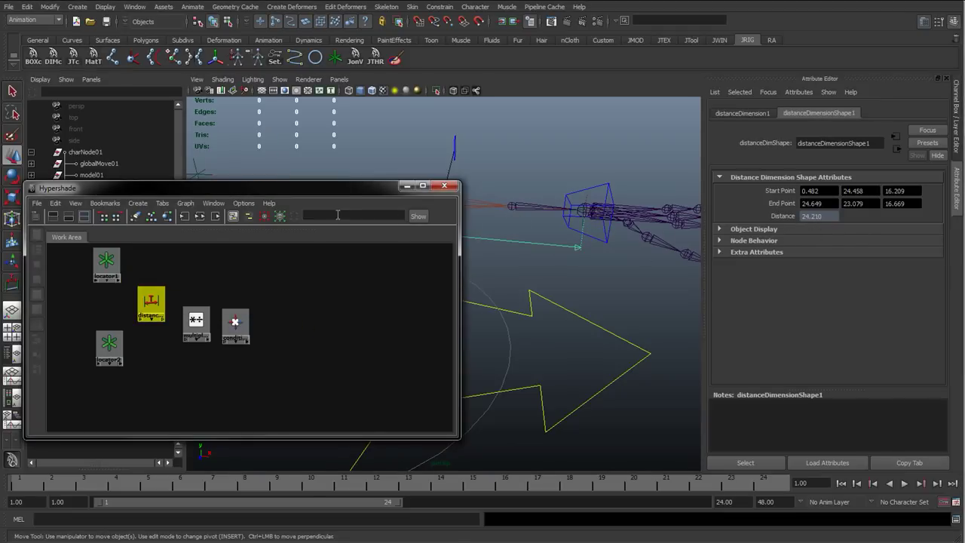
pyautogui.moveTo(343, 187); pyautogui.dragTo(338, 283)
pyautogui.hotkey('ctrl', 'z')
pyautogui.hotkey('ctrl', 'z')
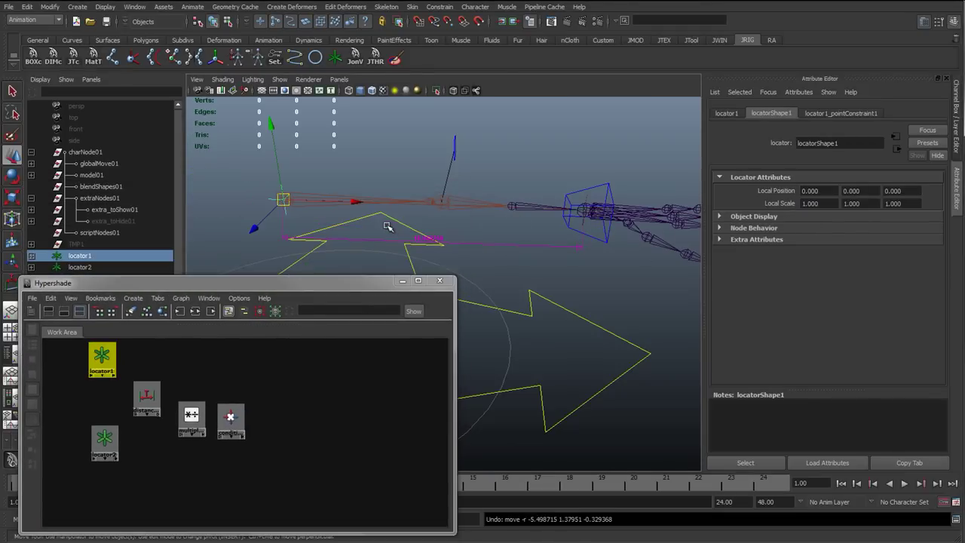
pyautogui.click(146, 396)
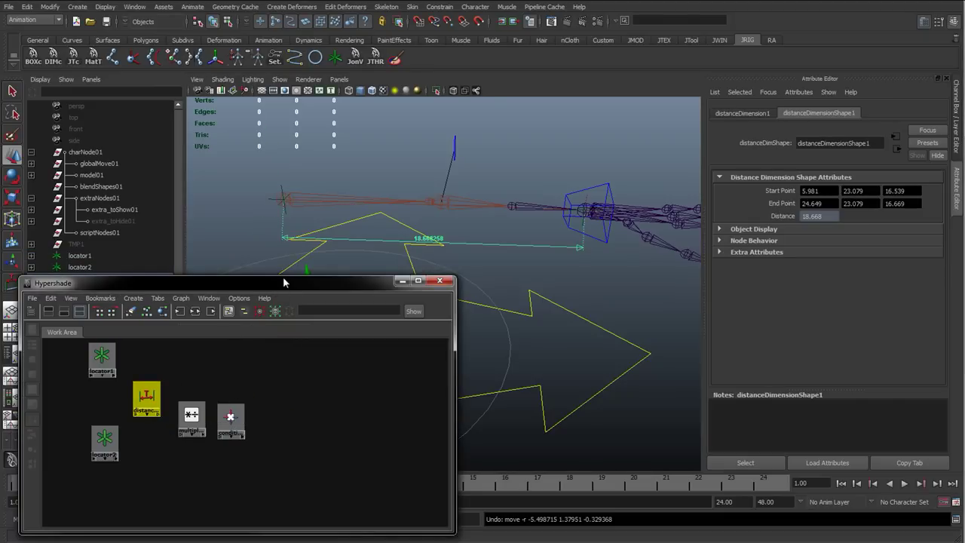
# Step: Add the left shoulder, elbowA, elbowB and foreArmTwist joints to the Hypershade graph
pyautogui.moveTo(285, 283); pyautogui.dragTo(286, 267)
pyautogui.keyDown('alt'); pyautogui.moveTo(485, 280); pyautogui.dragTo(634, 297, button='right'); pyautogui.keyUp('alt')
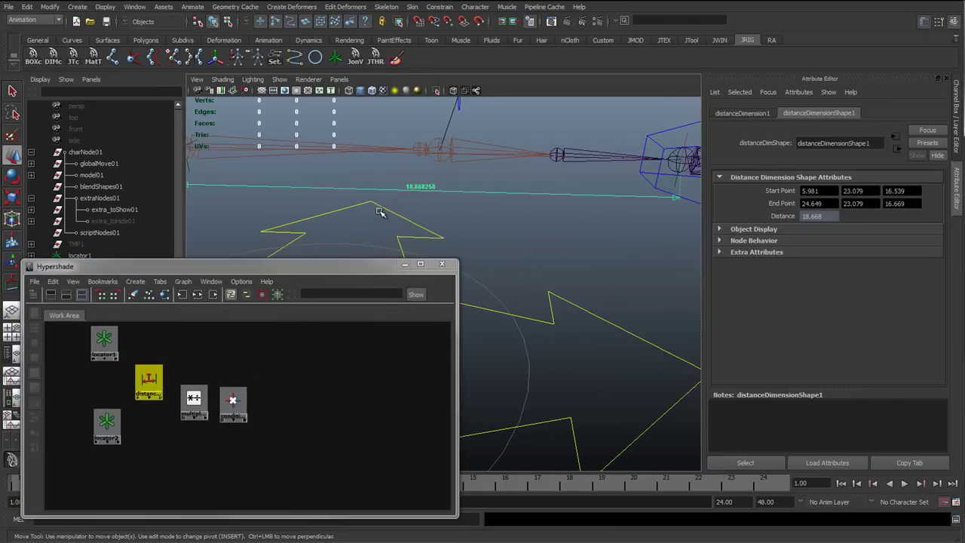
pyautogui.keyDown('alt'); pyautogui.moveTo(380, 212); pyautogui.dragTo(417, 246); pyautogui.keyUp('alt')
pyautogui.press('q')
pyautogui.click(424, 209)
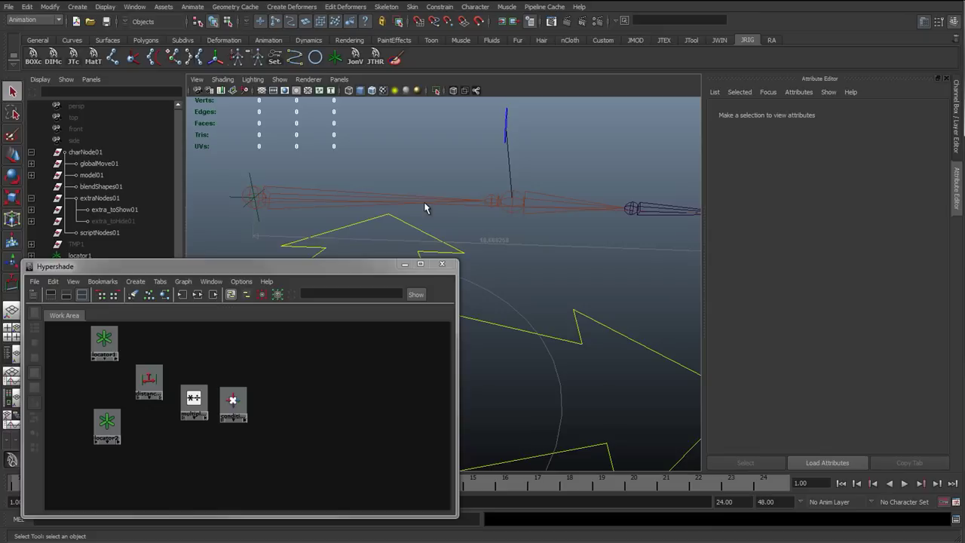
pyautogui.click(486, 202)
pyautogui.click(493, 201)
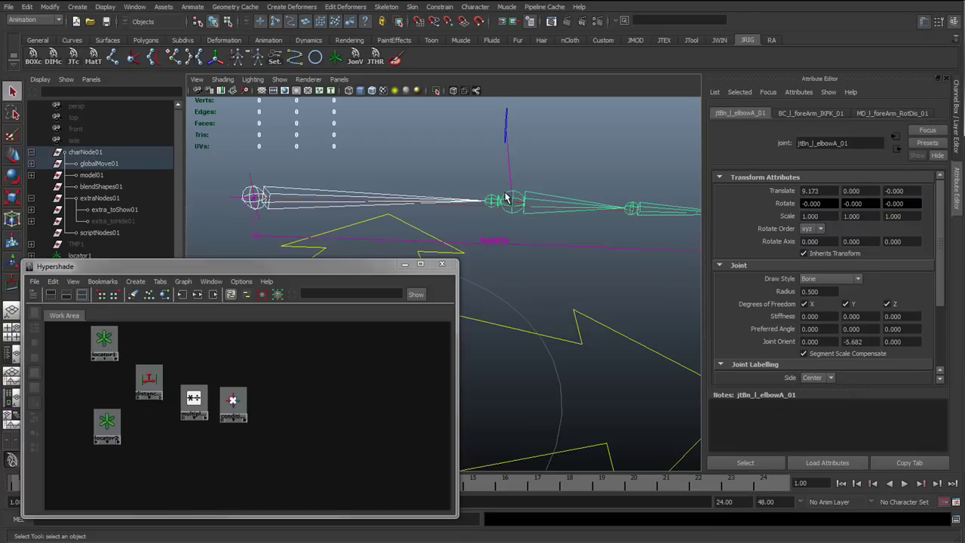
pyautogui.click(629, 208)
pyautogui.keyDown('alt'); pyautogui.moveTo(568, 248); pyautogui.dragTo(645, 228); pyautogui.keyUp('alt')
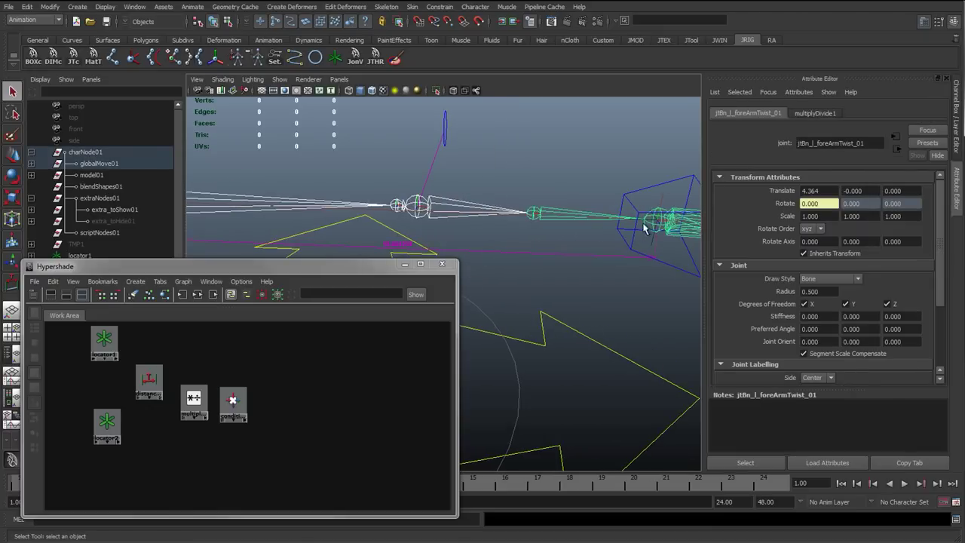
pyautogui.keyDown('alt'); pyautogui.moveTo(639, 223); pyautogui.dragTo(457, 224, button='middle'); pyautogui.keyUp('alt')
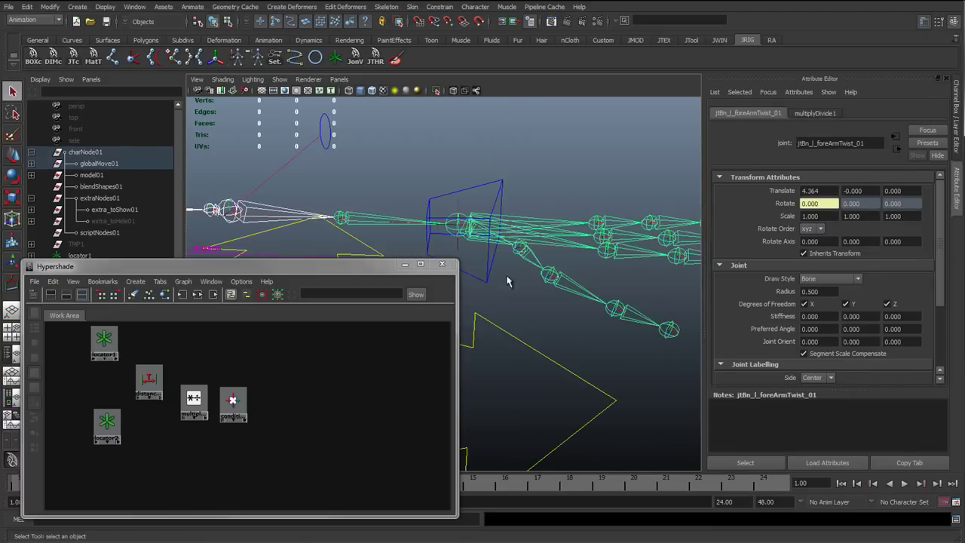
pyautogui.keyDown('alt'); pyautogui.moveTo(517, 352); pyautogui.dragTo(712, 349); pyautogui.keyUp('alt')
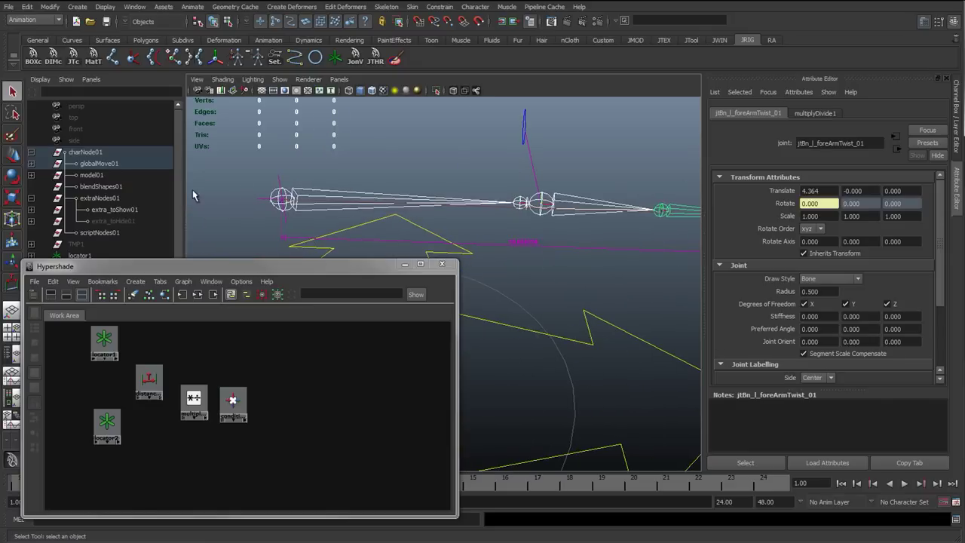
pyautogui.keyDown('alt'); pyautogui.moveTo(470, 207); pyautogui.dragTo(281, 213); pyautogui.keyUp('alt')
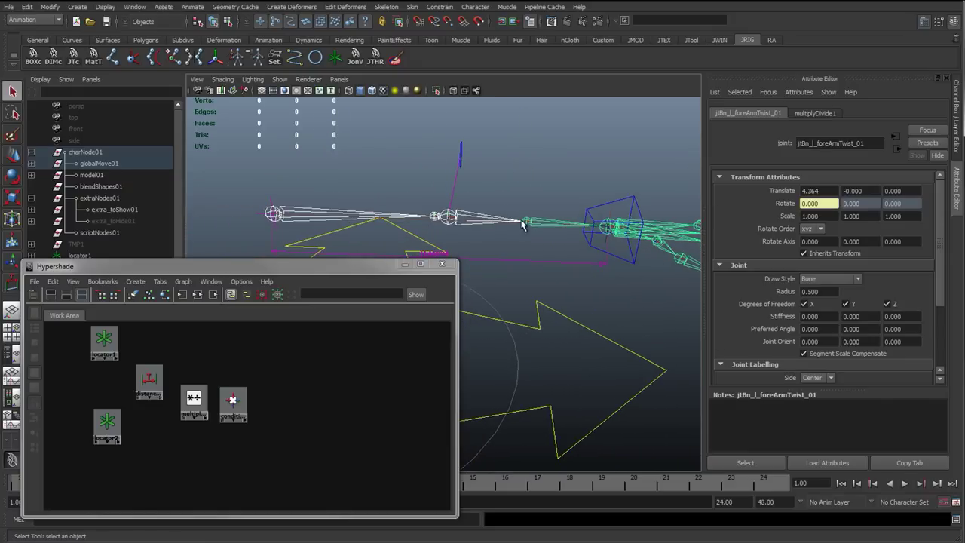
pyautogui.click(184, 284)
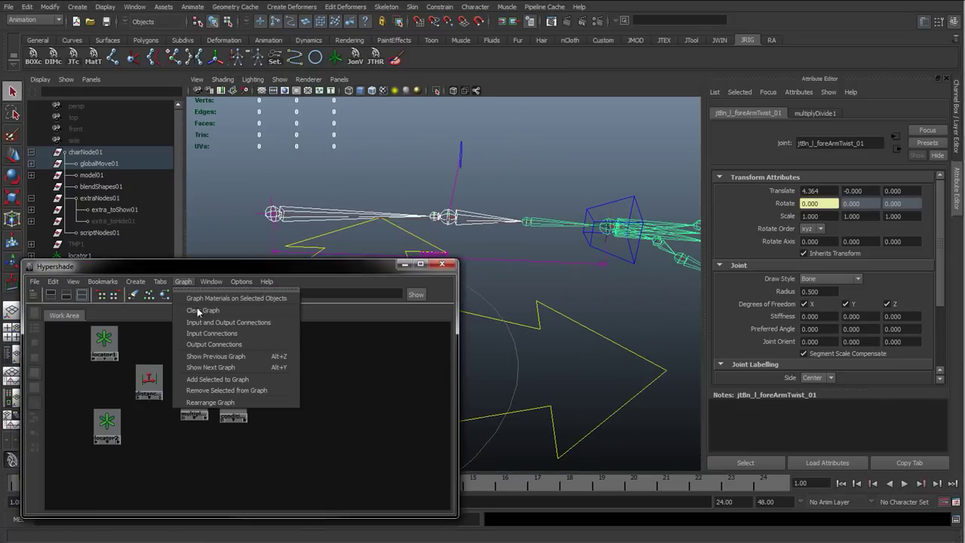
pyautogui.click(208, 379)
# Step: Arrange the four left arm joint nodes in a descending diagonal chain beyond the condition node, starting with the shoulder
pyautogui.keyDown('alt'); pyautogui.moveTo(334, 410); pyautogui.dragTo(347, 388, button='middle'); pyautogui.keyUp('alt')
pyautogui.click(346, 387)
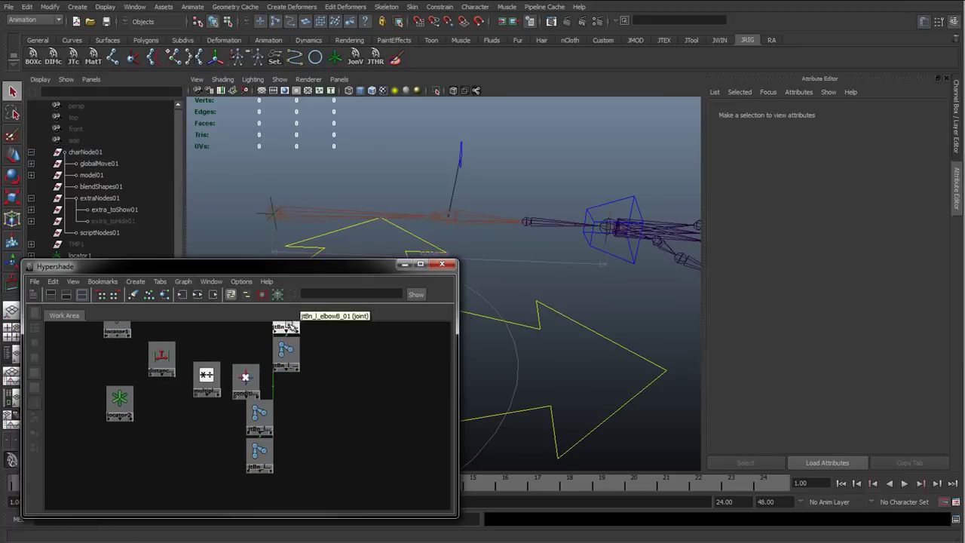
pyautogui.click(289, 329)
pyautogui.moveTo(291, 330); pyautogui.dragTo(423, 401)
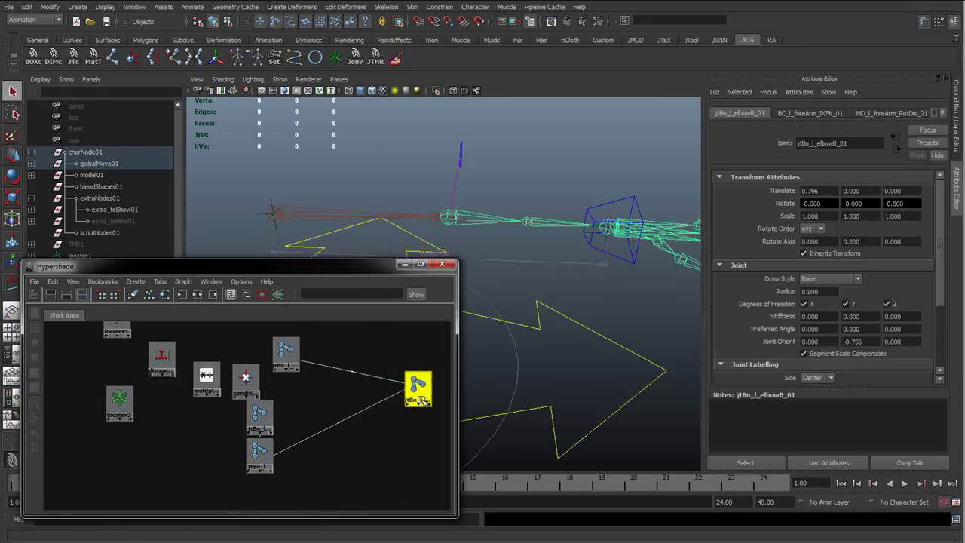
pyautogui.moveTo(292, 355); pyautogui.dragTo(420, 340)
pyautogui.moveTo(420, 385); pyautogui.dragTo(406, 494)
pyautogui.moveTo(374, 391); pyautogui.dragTo(385, 434)
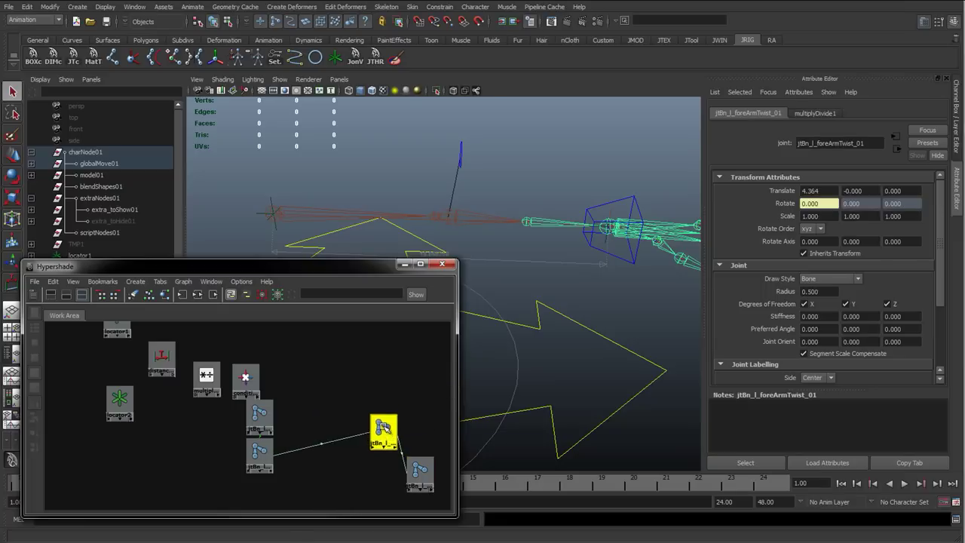
pyautogui.moveTo(271, 456); pyautogui.dragTo(366, 392)
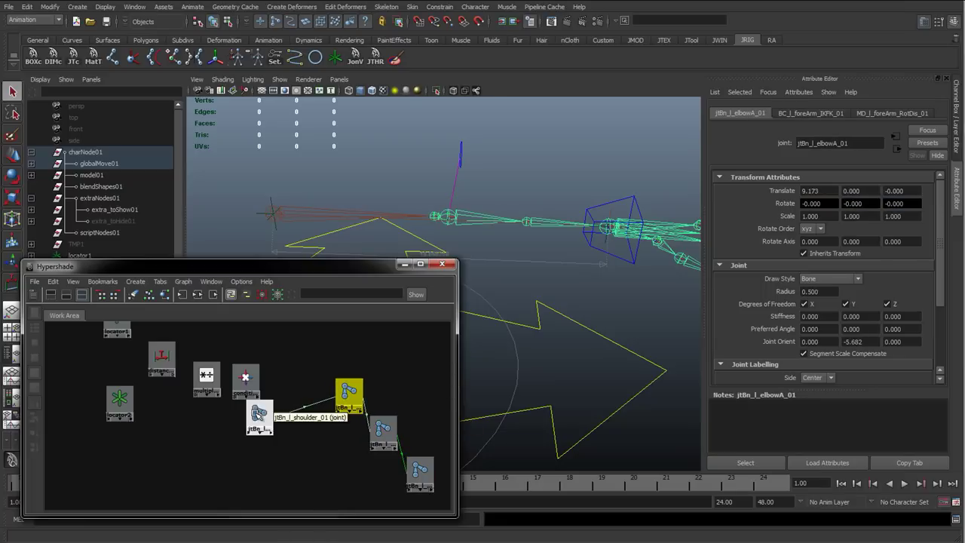
pyautogui.moveTo(255, 426); pyautogui.dragTo(312, 370)
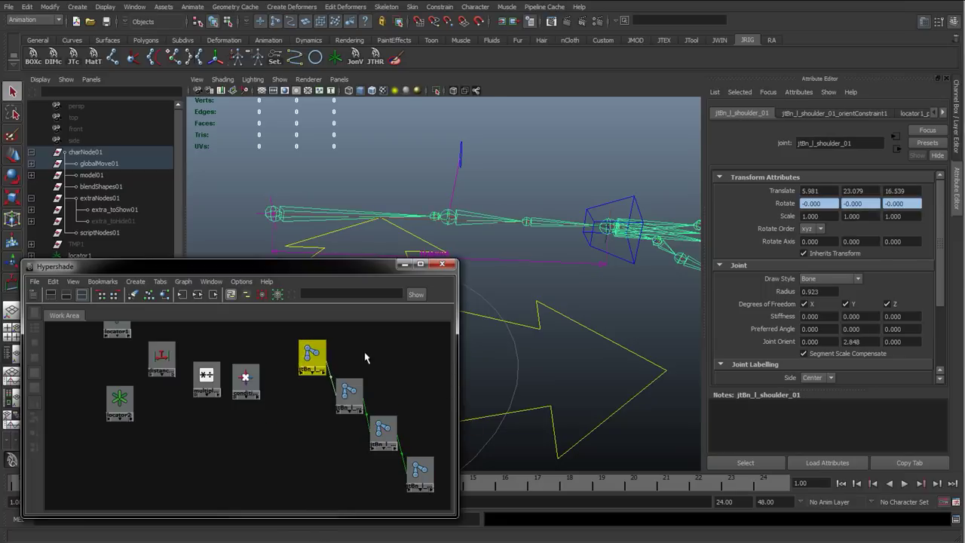
# Step: Show the condition1 node's attributes and examine its First Term, Second Term, Color If True and Color If False fields
pyautogui.click(315, 387)
pyautogui.keyDown('alt'); pyautogui.moveTo(276, 388); pyautogui.dragTo(291, 407, button='middle'); pyautogui.keyUp('alt')
pyautogui.keyDown('alt'); pyautogui.moveTo(323, 448); pyautogui.dragTo(279, 441, button='right'); pyautogui.keyUp('alt')
pyautogui.keyDown('alt'); pyautogui.moveTo(275, 438); pyautogui.dragTo(252, 426, button='middle'); pyautogui.keyUp('alt')
pyautogui.click(237, 389)
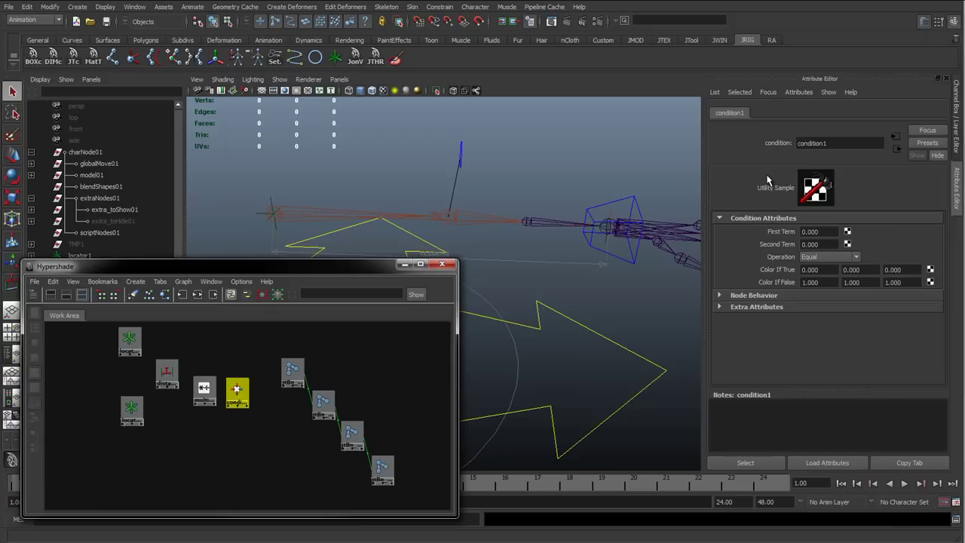
pyautogui.click(805, 232)
pyautogui.click(818, 244)
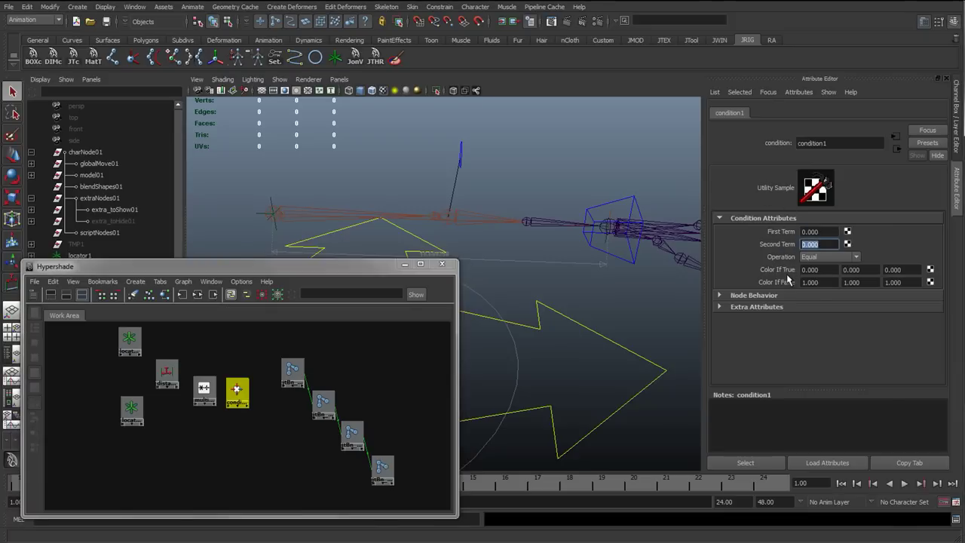
pyautogui.click(818, 270)
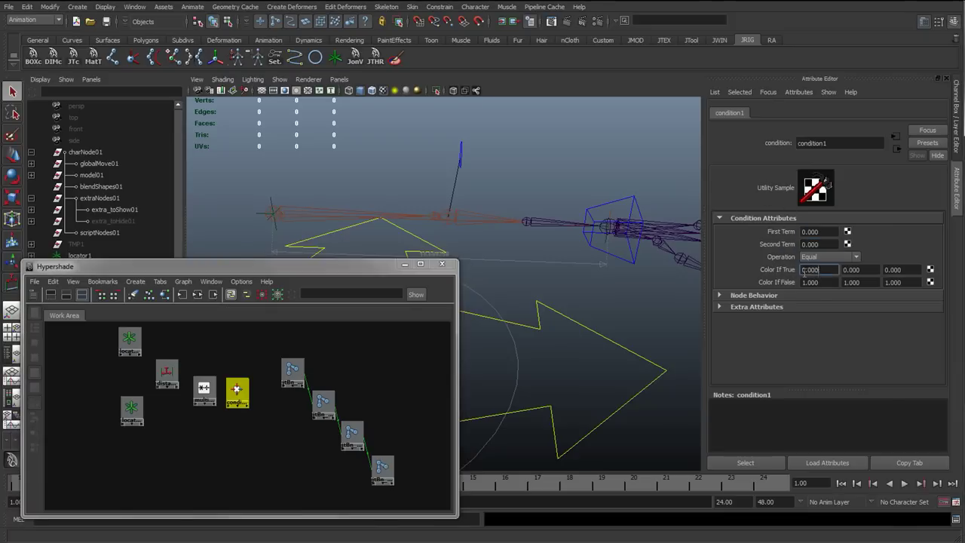
pyautogui.click(871, 273)
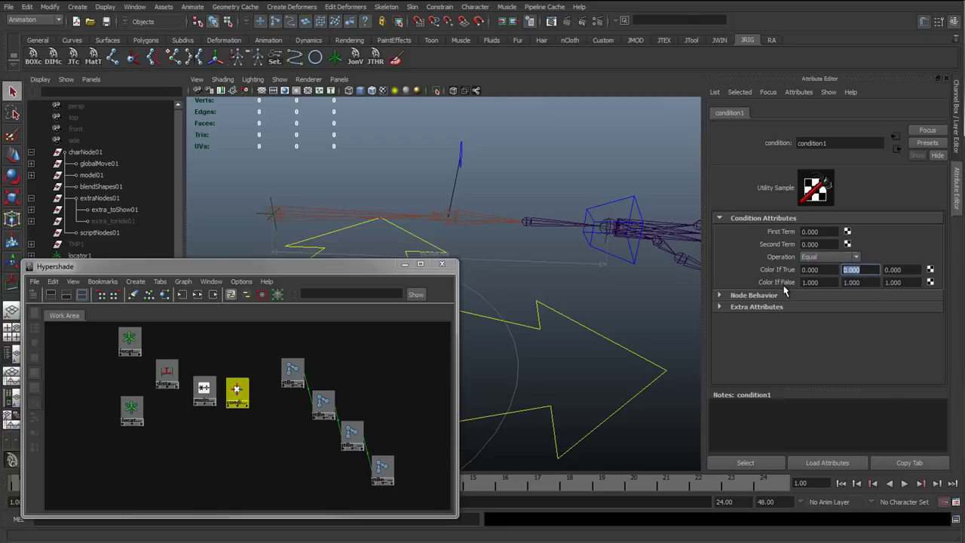
pyautogui.click(813, 282)
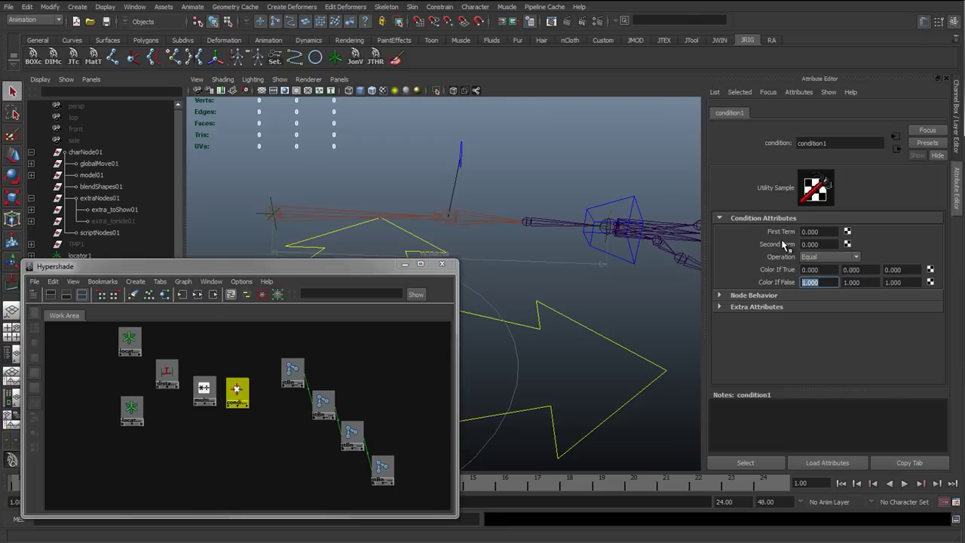
pyautogui.click(833, 233)
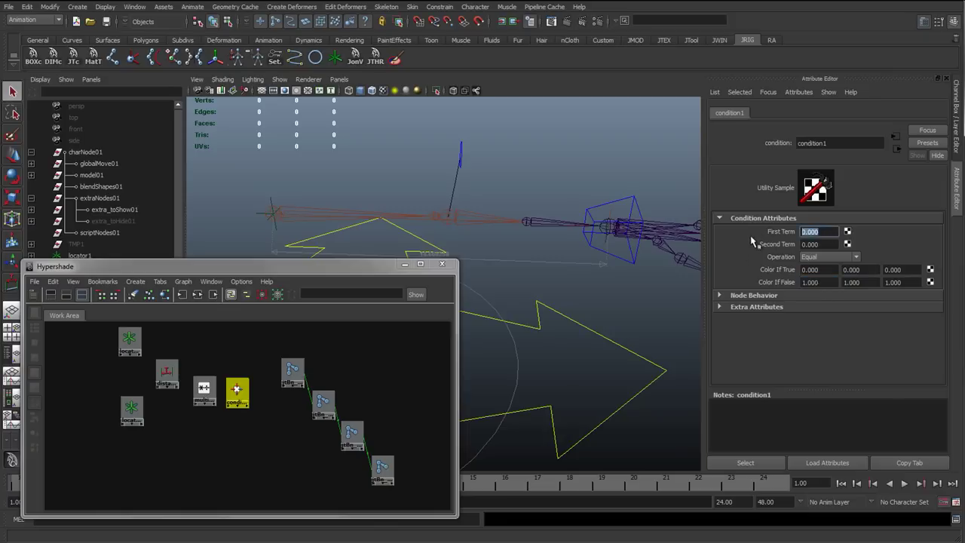
pyautogui.click(827, 244)
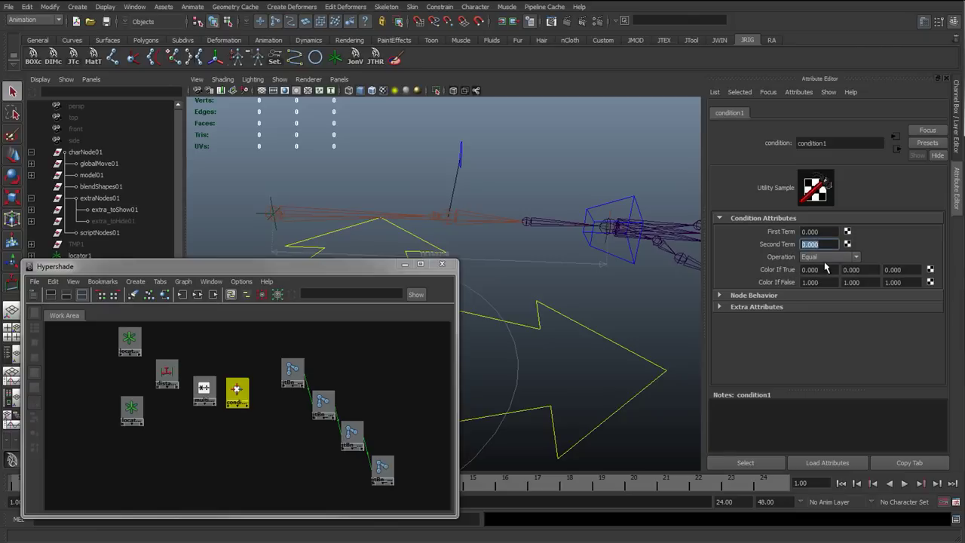
pyautogui.click(820, 232)
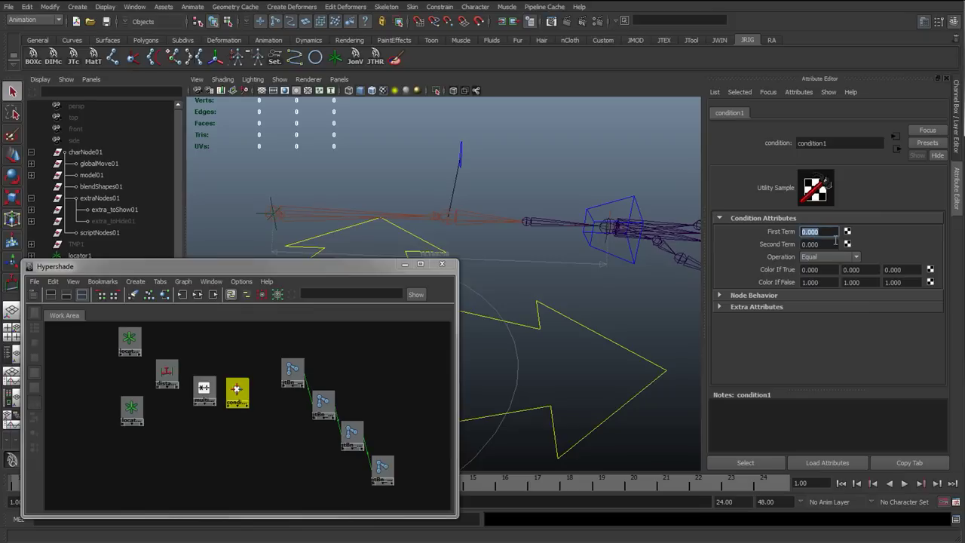
pyautogui.click(828, 244)
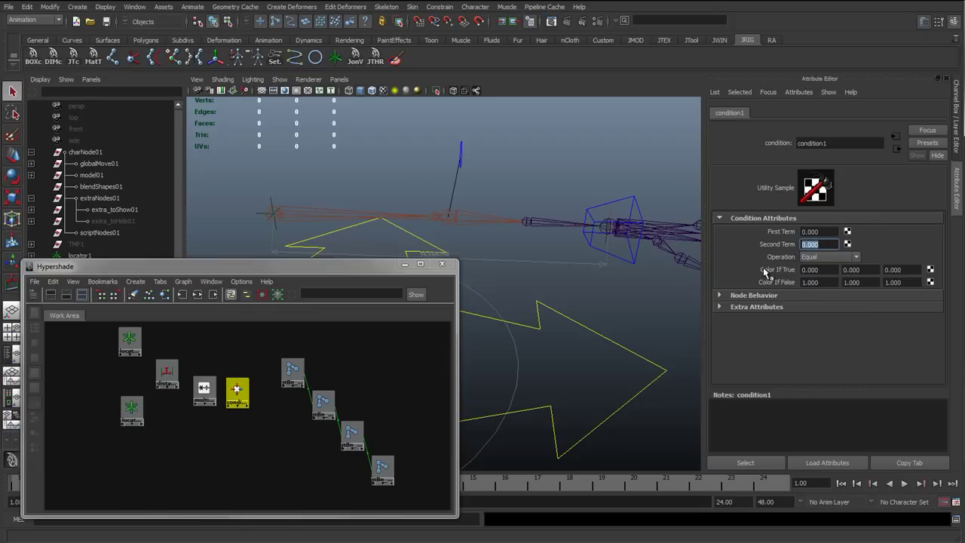
pyautogui.click(820, 232)
pyautogui.click(823, 244)
pyautogui.click(829, 270)
pyautogui.press('Tab')
pyautogui.press('Tab')
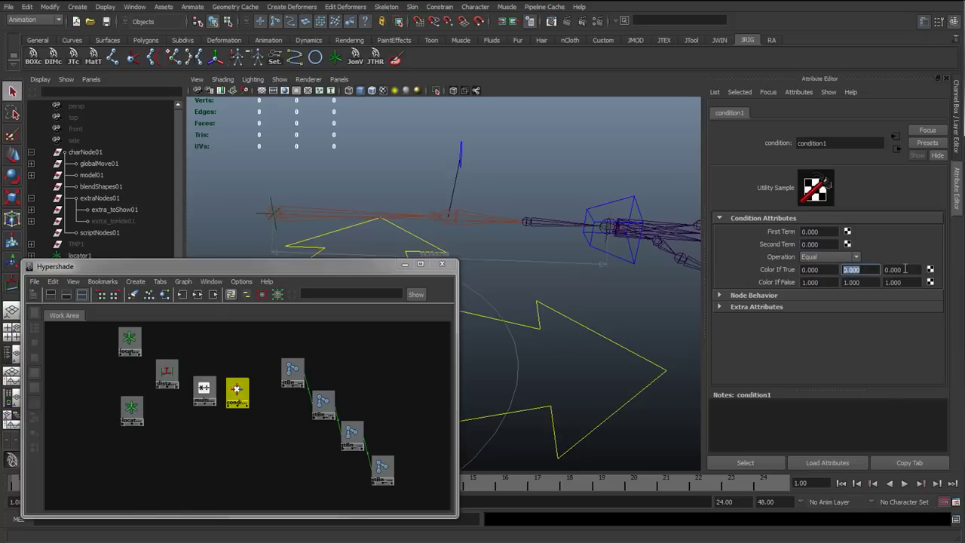
# Step: Set the condition1 node's First Term to 5
pyautogui.click(824, 233)
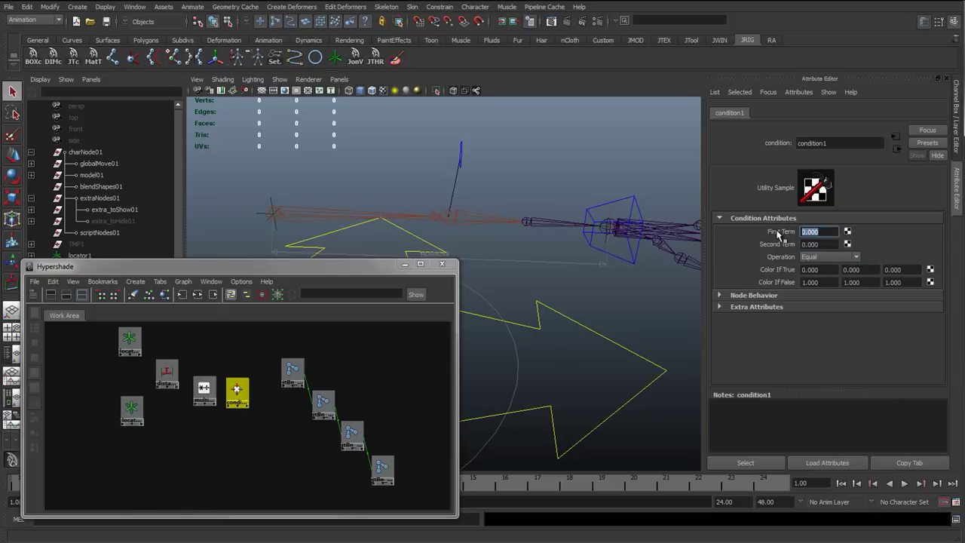
pyautogui.write('5')
pyautogui.click(827, 245)
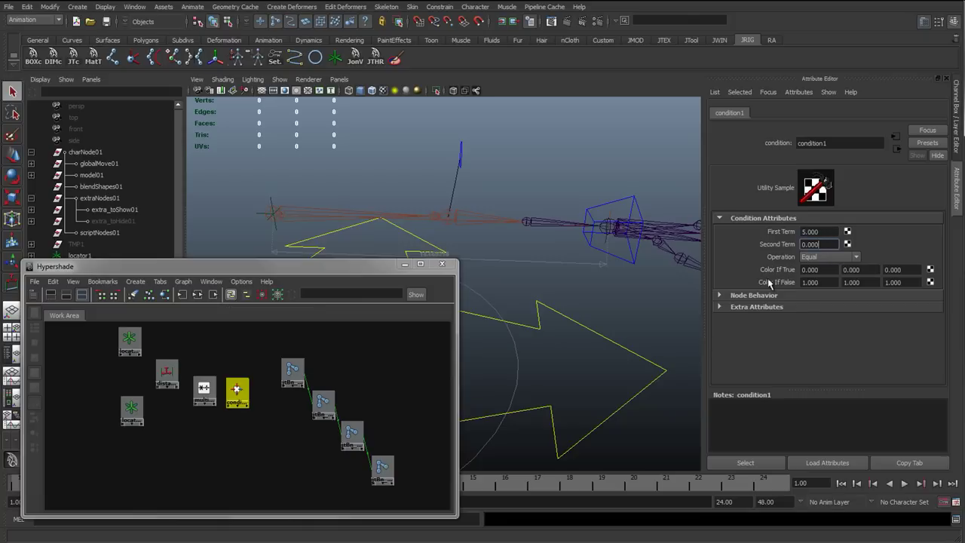
pyautogui.click(807, 282)
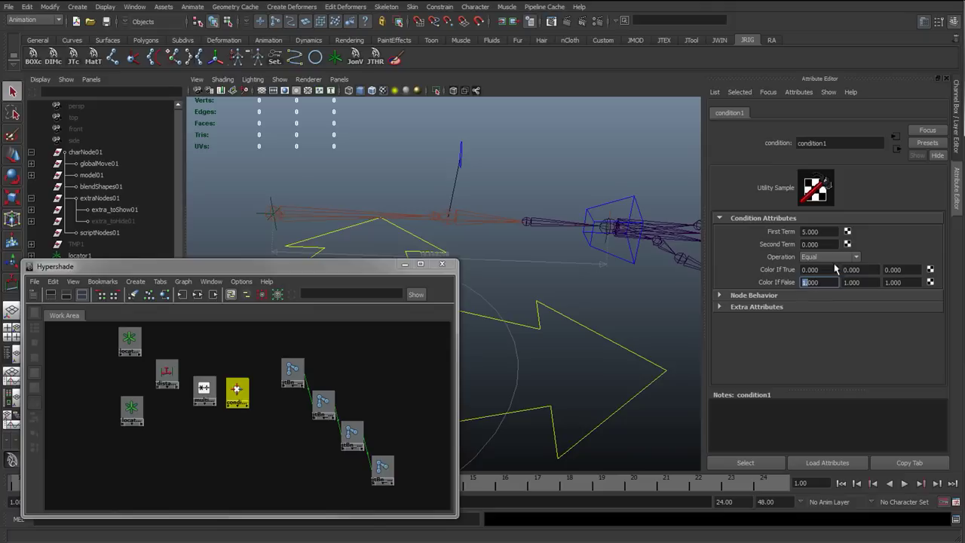
pyautogui.click(824, 232)
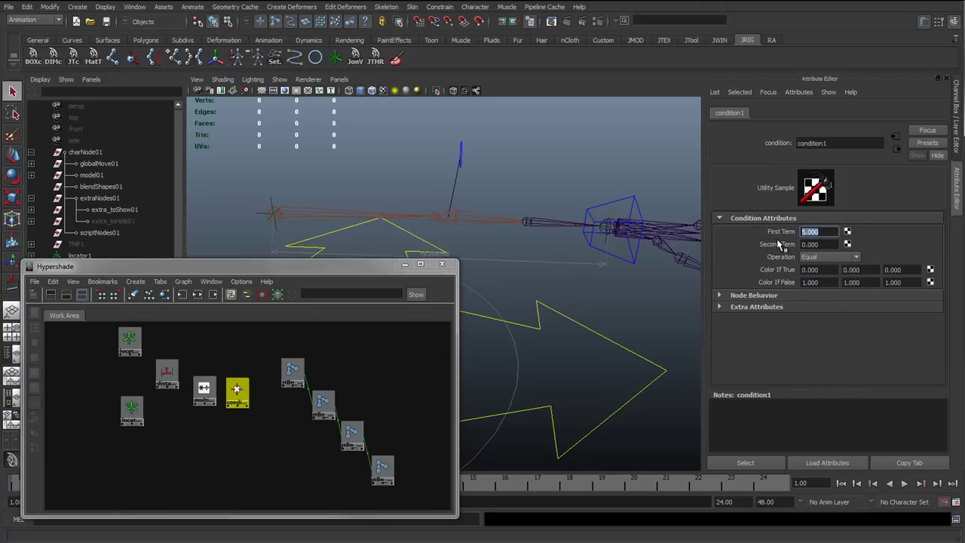
pyautogui.write('5')
pyautogui.click(826, 244)
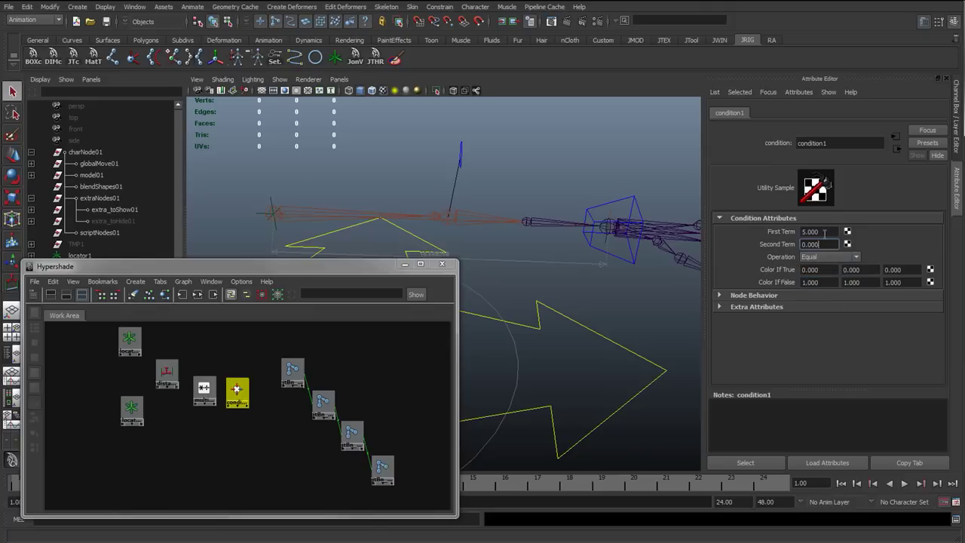
pyautogui.click(825, 233)
# Step: Spread the distance dimension, multiplyDivide and condition nodes further apart in the Hypershade work area
pyautogui.moveTo(351, 273); pyautogui.dragTo(416, 212)
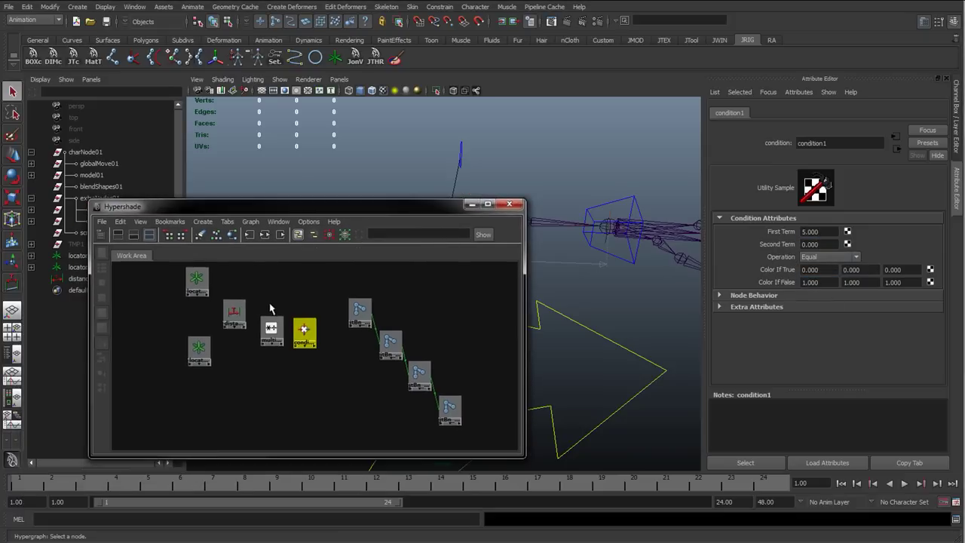
pyautogui.scroll(2, 294, 336)
pyautogui.keyDown('alt'); pyautogui.moveTo(286, 348); pyautogui.dragTo(323, 380, button='middle'); pyautogui.keyUp('alt')
pyautogui.moveTo(244, 331); pyautogui.dragTo(234, 320)
pyautogui.moveTo(291, 349); pyautogui.dragTo(269, 353)
pyautogui.moveTo(336, 351)
pyautogui.mouseDown()
pyautogui.moveTo(343, 354)
pyautogui.moveTo(334, 361)
pyautogui.mouseUp()
pyautogui.click(227, 313)
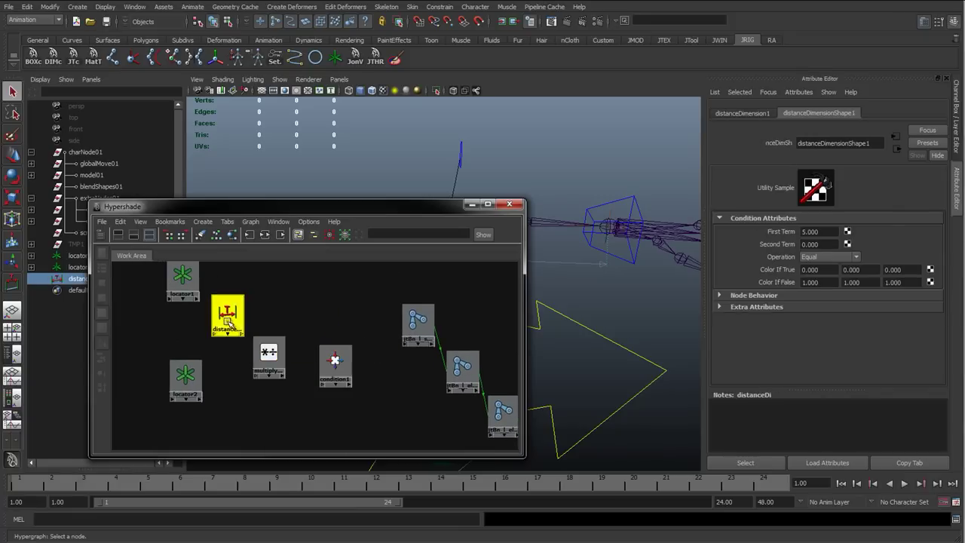
pyautogui.moveTo(270, 356); pyautogui.dragTo(275, 349)
# Step: Open the Connection Editor from the distance dimension to multiplyDivide3, look for the distance output, and close the editor
pyautogui.click(227, 313)
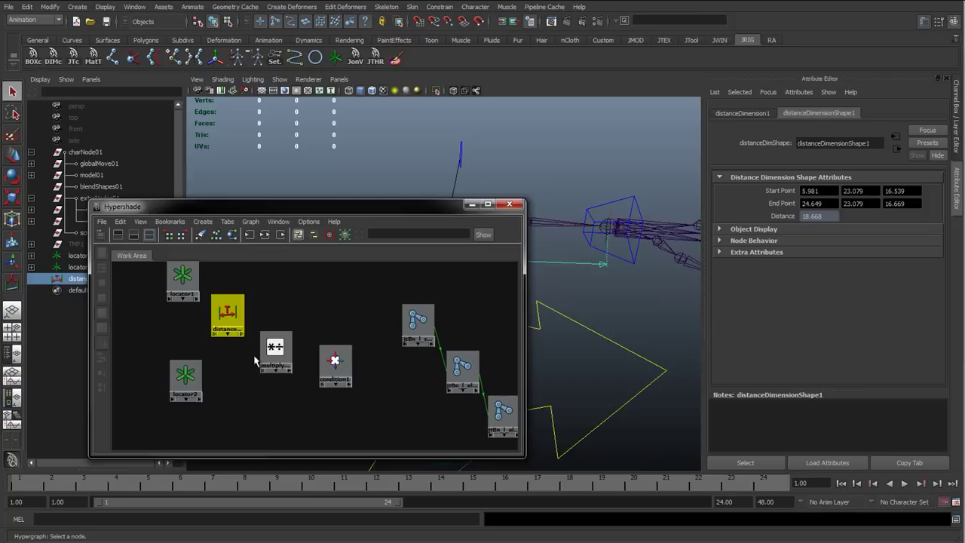
pyautogui.moveTo(227, 313); pyautogui.dragTo(278, 353, button='middle')
pyautogui.click(317, 405)
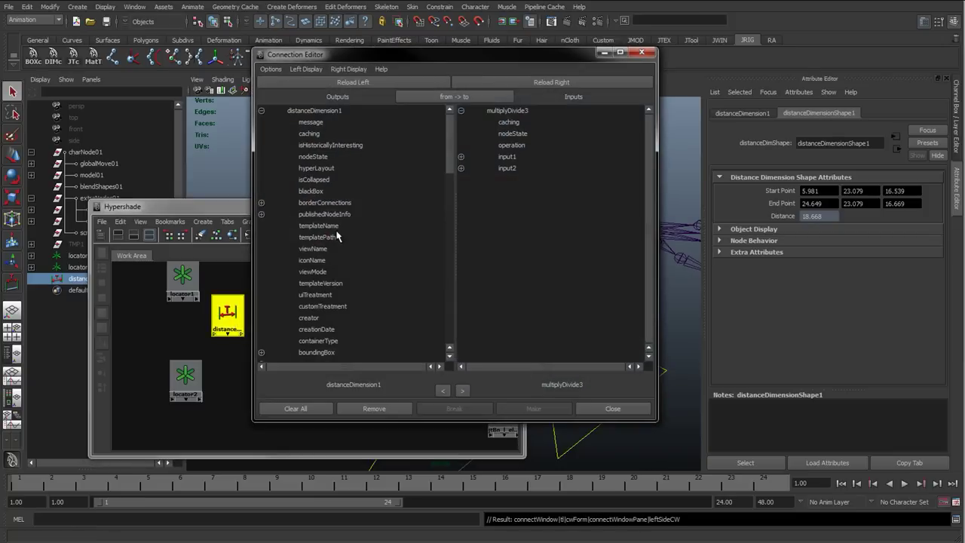
pyautogui.scroll(-10, 336, 249)
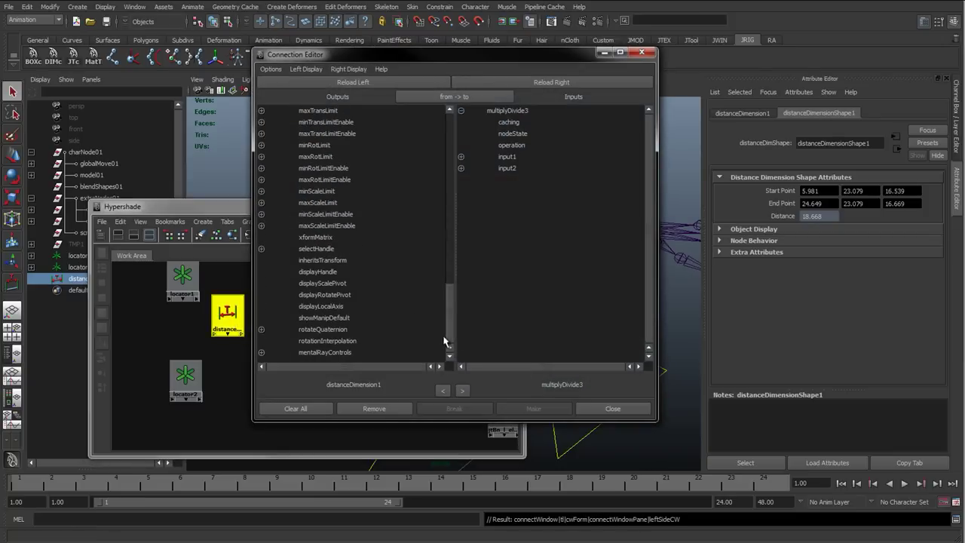
pyautogui.moveTo(450, 323); pyautogui.dragTo(452, 153)
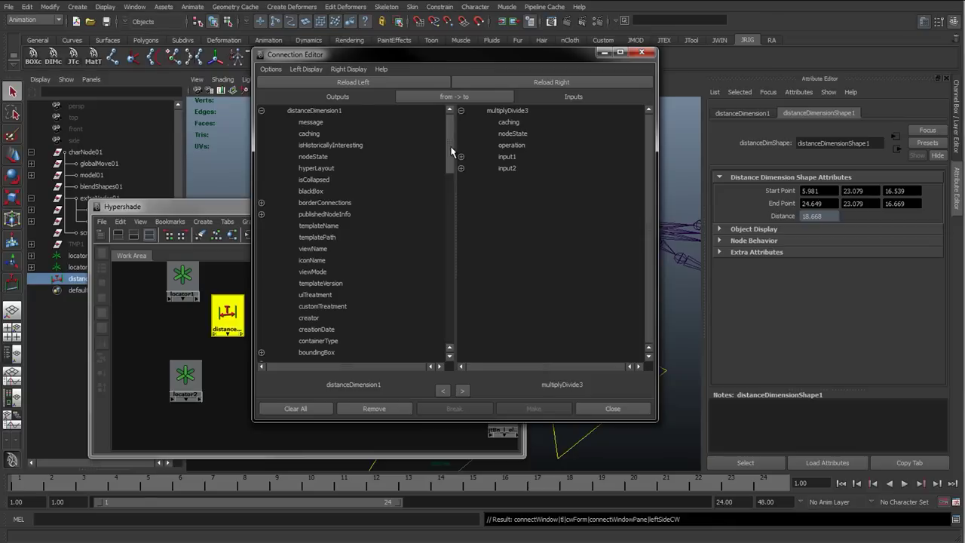
pyautogui.moveTo(452, 153); pyautogui.dragTo(448, 173)
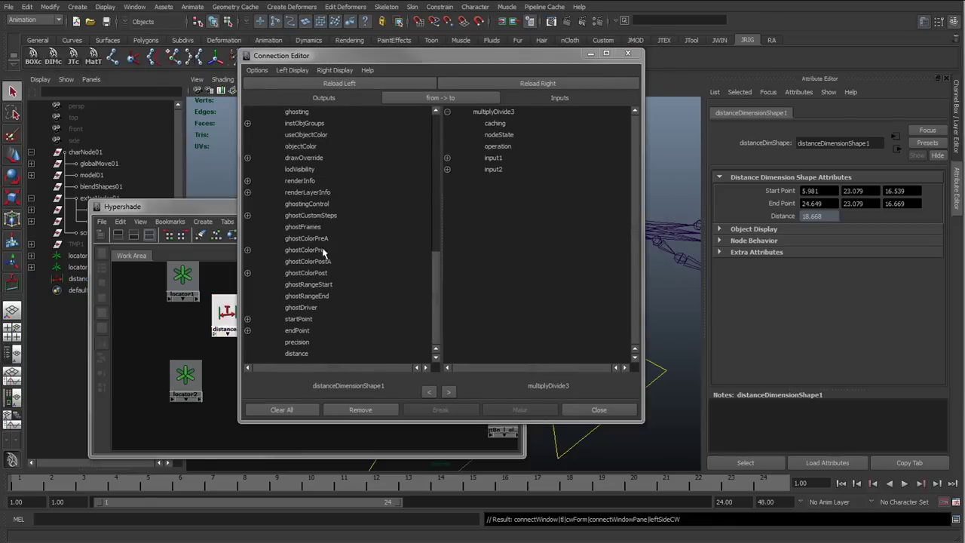
pyautogui.click(628, 52)
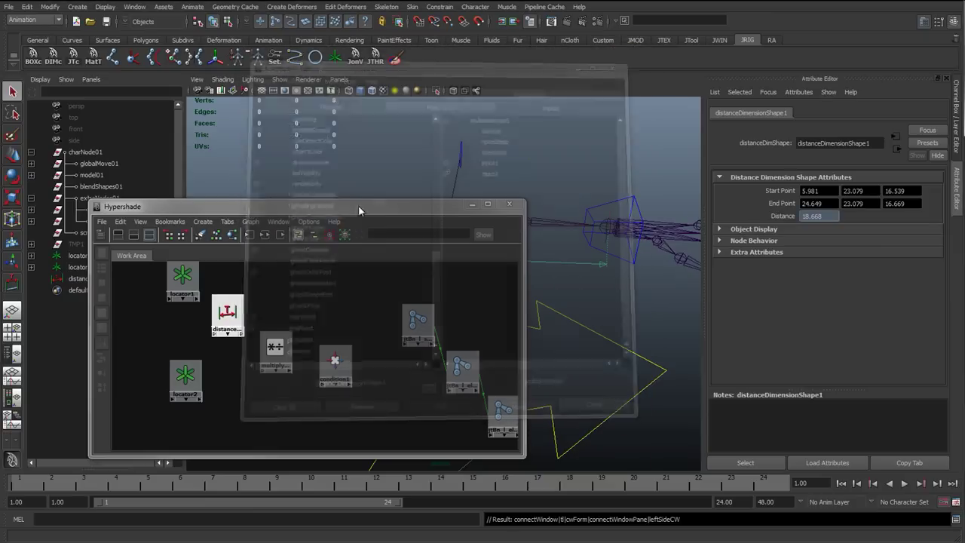
# Step: Graph the input and output connections of all the locator, distance dimension, utility and arm joint nodes
pyautogui.scroll(-2, 273, 325)
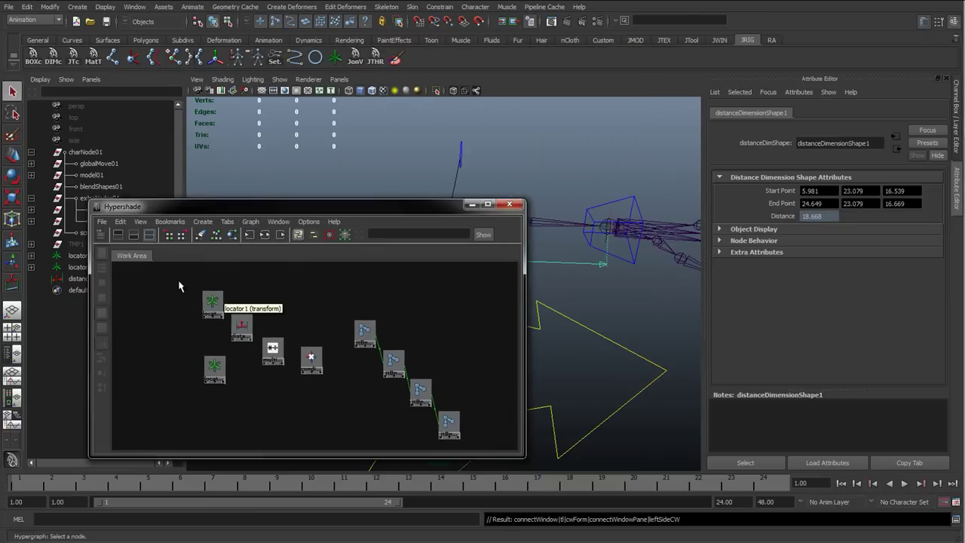
pyautogui.moveTo(179, 282); pyautogui.dragTo(486, 455)
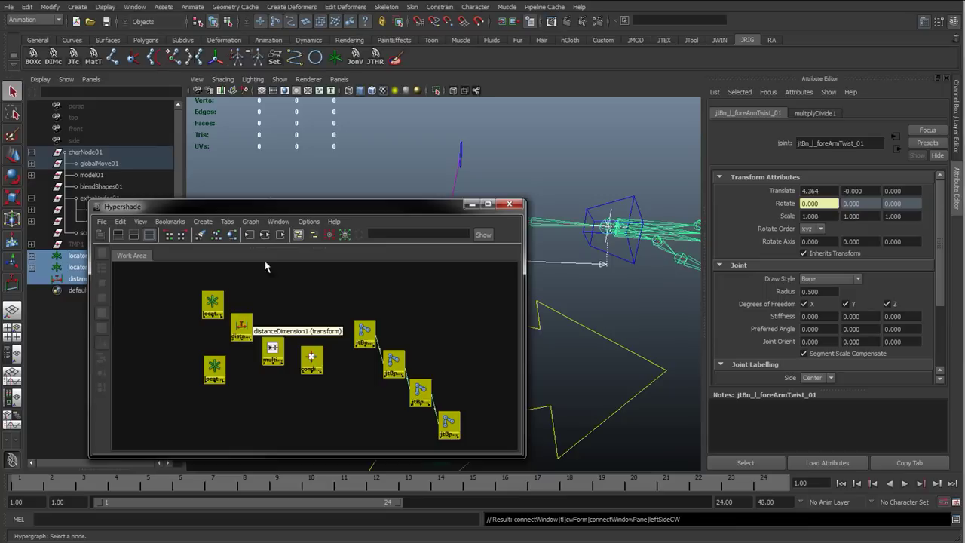
pyautogui.click(264, 235)
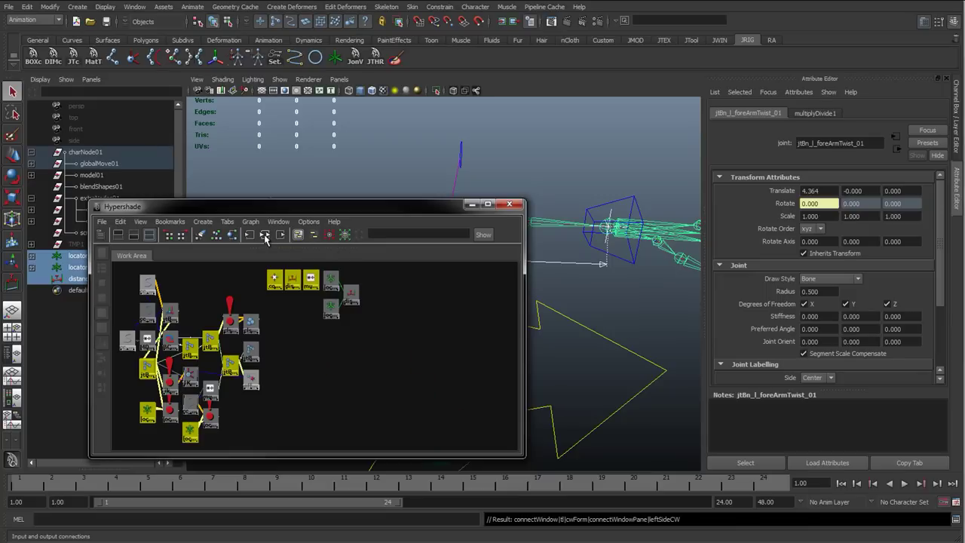
# Step: Move the selected locator, joint and utility nodes clear of the other connected nodes in the graph
pyautogui.moveTo(277, 281); pyautogui.dragTo(480, 352)
pyautogui.keyDown('alt'); pyautogui.moveTo(349, 339); pyautogui.dragTo(216, 317, button='middle'); pyautogui.keyUp('alt')
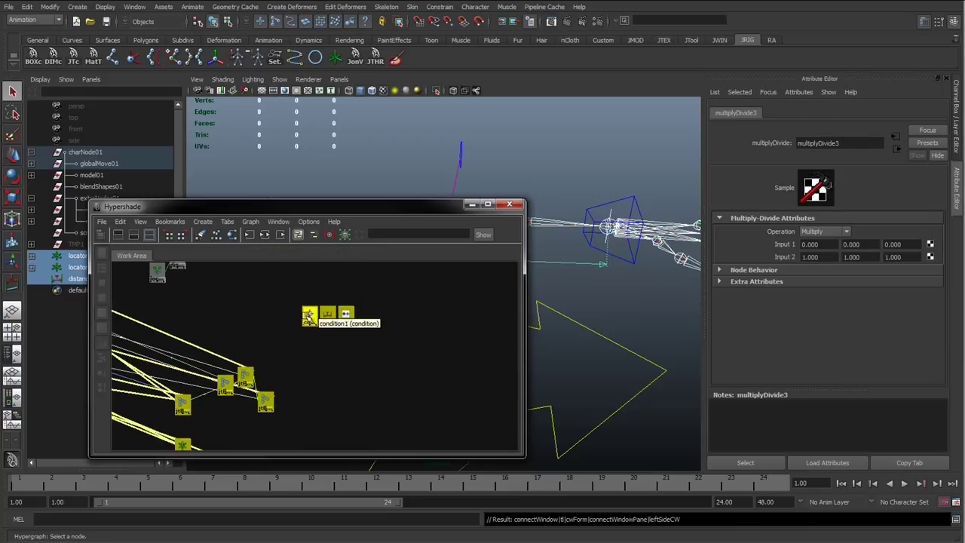
pyautogui.moveTo(315, 314); pyautogui.dragTo(410, 276)
# Step: Move the distanceDimensionShape1 node and its two locator shape nodes next to the separated utility nodes
pyautogui.keyDown('alt'); pyautogui.moveTo(123, 307); pyautogui.dragTo(167, 317, button='middle'); pyautogui.keyUp('alt')
pyautogui.scroll(6, 294, 319)
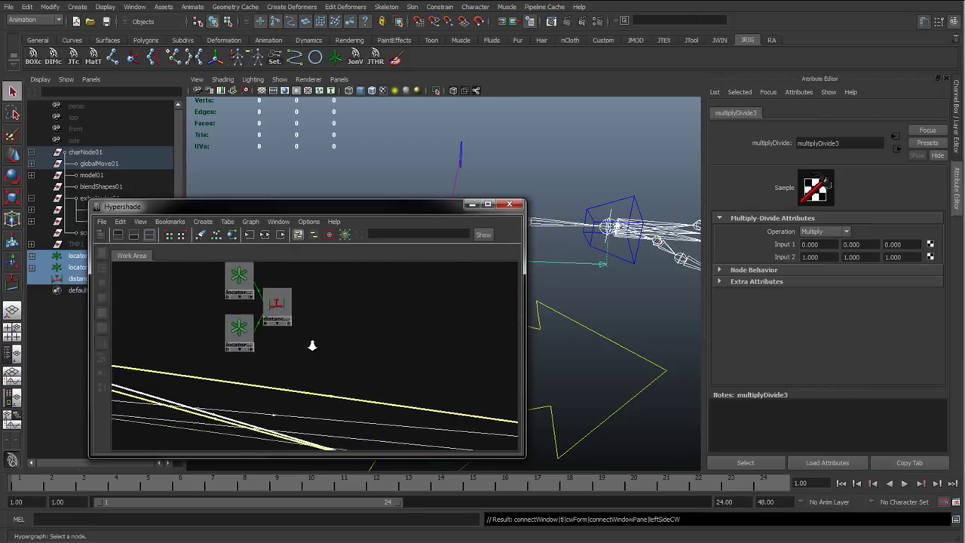
pyautogui.keyDown('alt'); pyautogui.moveTo(195, 287); pyautogui.dragTo(194, 326, button='middle'); pyautogui.keyUp('alt')
pyautogui.moveTo(284, 207)
pyautogui.mouseDown()
pyautogui.moveTo(294, 357)
pyautogui.moveTo(273, 215)
pyautogui.mouseUp()
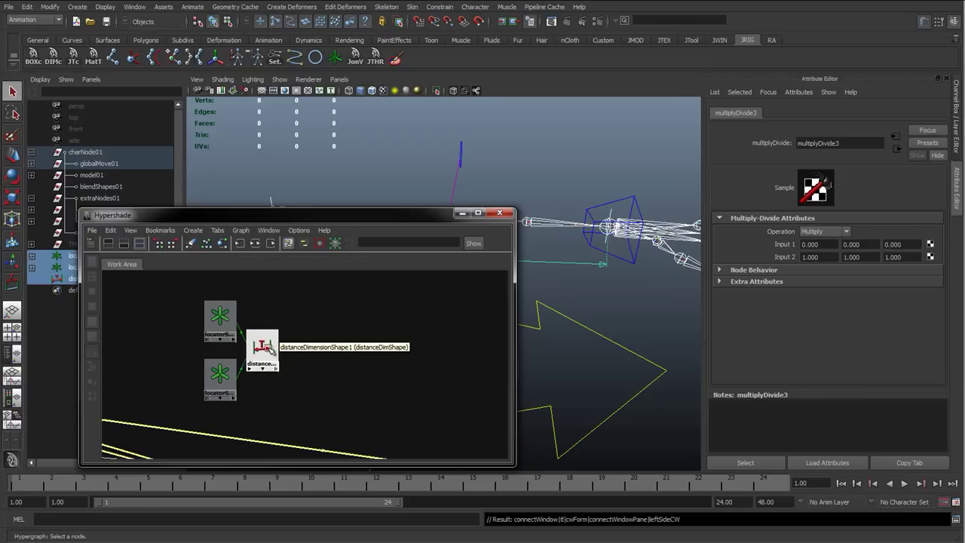
pyautogui.scroll(-5, 304, 366)
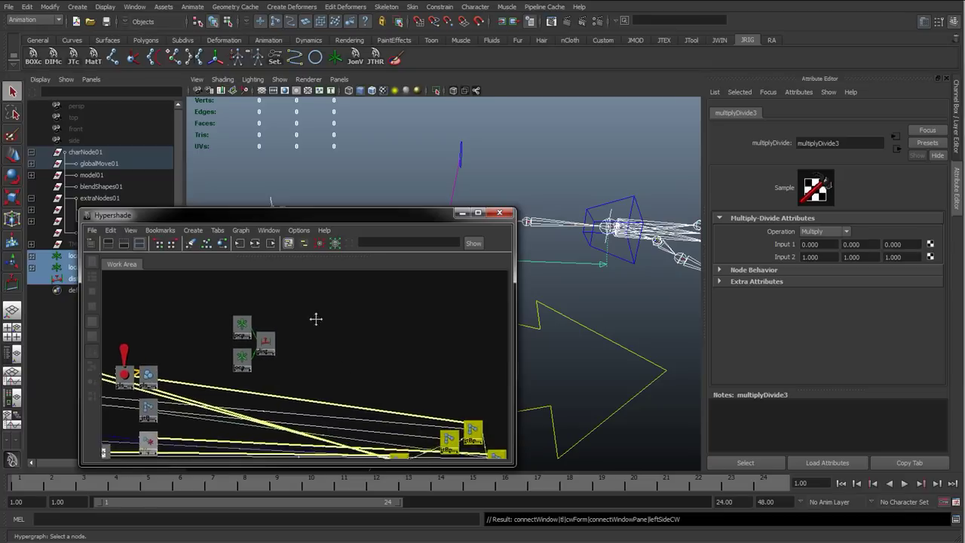
pyautogui.keyDown('alt'); pyautogui.moveTo(316, 318); pyautogui.dragTo(230, 280, button='middle'); pyautogui.keyUp('alt')
pyautogui.scroll(-2, 220, 324)
pyautogui.moveTo(169, 289); pyautogui.dragTo(223, 337)
pyautogui.moveTo(205, 310); pyautogui.dragTo(388, 334, button='middle')
# Step: Remove the unneeded constraint, effector and other connected nodes from the Hypershade graph
pyautogui.scroll(-4, 162, 344)
pyautogui.keyDown('alt'); pyautogui.moveTo(162, 345); pyautogui.dragTo(223, 340, button='middle'); pyautogui.keyUp('alt')
pyautogui.moveTo(186, 308); pyautogui.dragTo(295, 424)
pyautogui.click(241, 230)
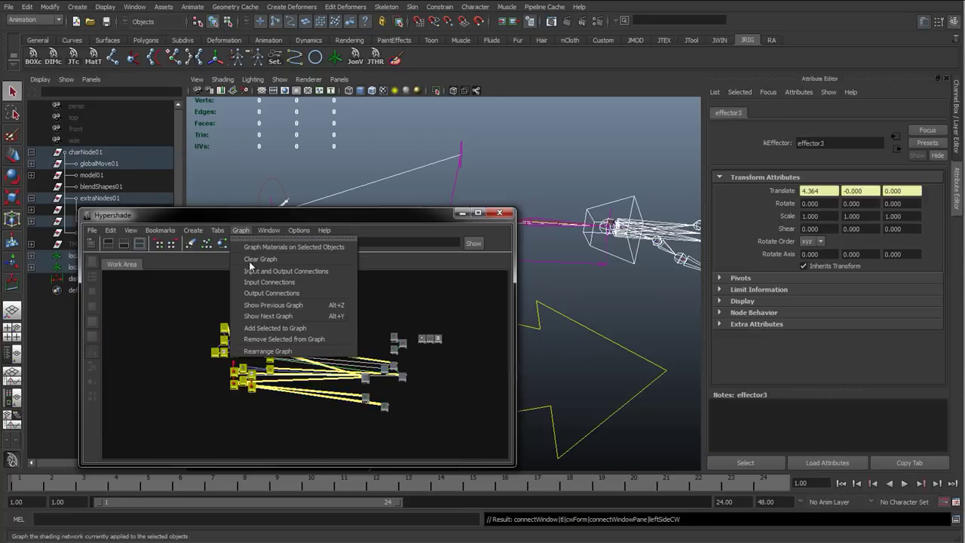
pyautogui.click(276, 339)
# Step: Move the two locator transform nodes away from the joints, and place the distanceDimension1 transform below the condition and multiplyDivide nodes
pyautogui.moveTo(312, 307); pyautogui.dragTo(458, 428)
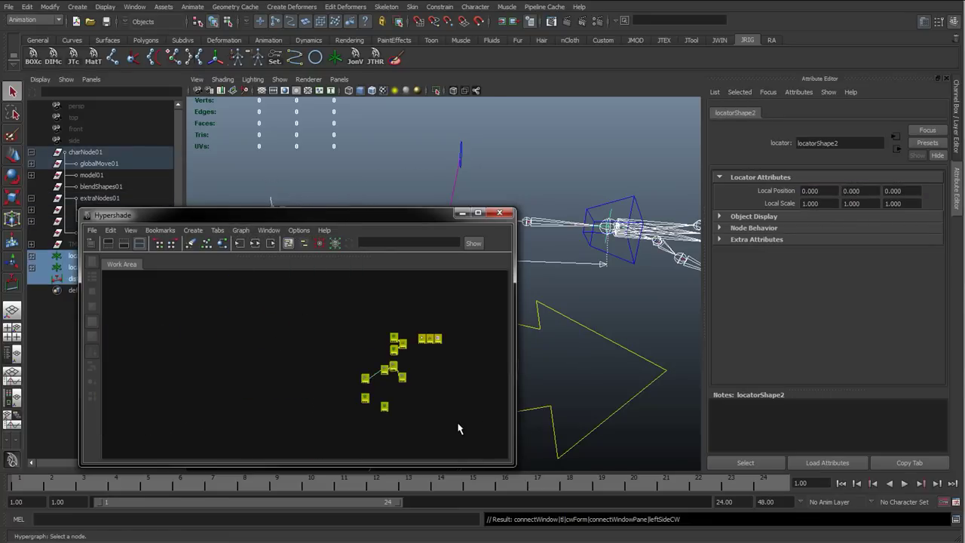
pyautogui.press('f')
pyautogui.click(241, 404)
pyautogui.click(252, 427)
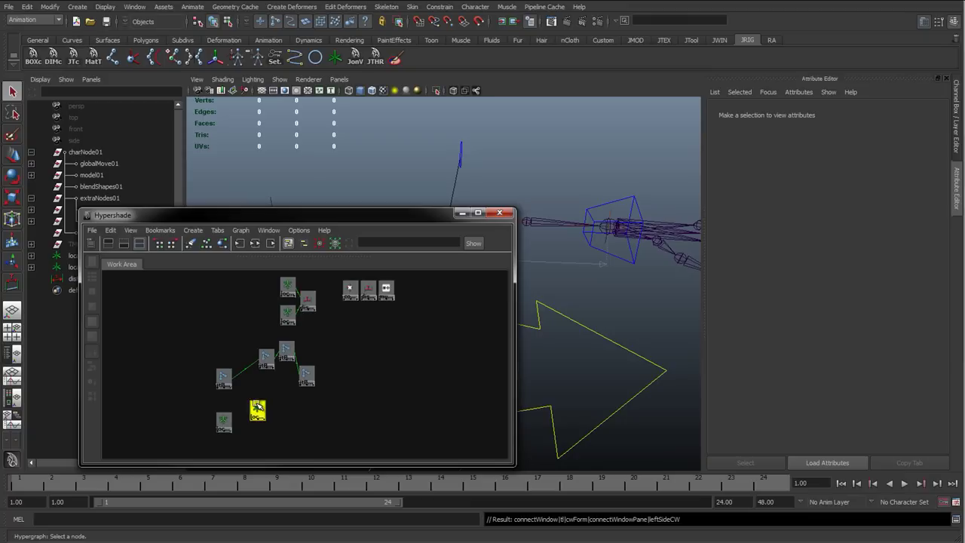
pyautogui.keyDown('shift'); pyautogui.click(230, 427); pyautogui.keyUp('shift')
pyautogui.moveTo(230, 427); pyautogui.dragTo(136, 295)
pyautogui.scroll(2, 367, 340)
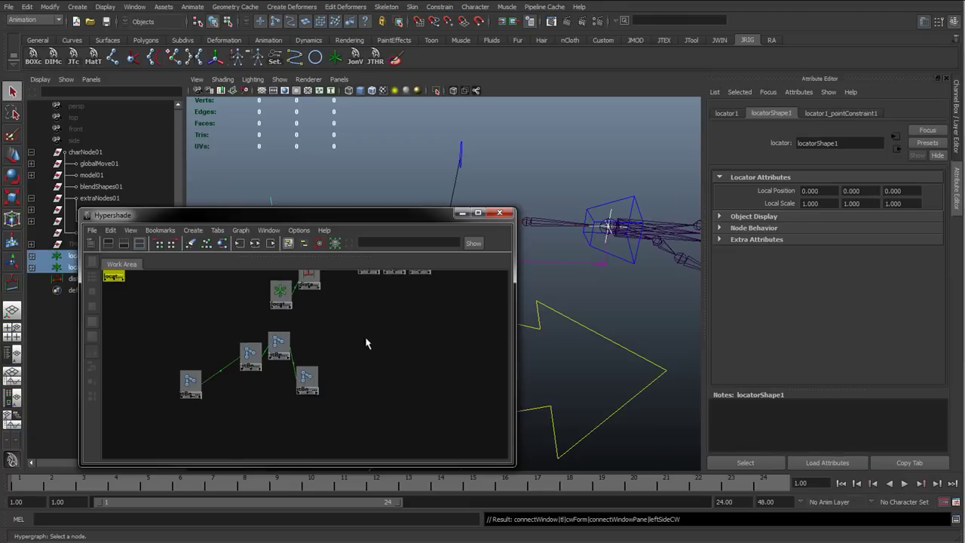
pyautogui.moveTo(382, 305); pyautogui.dragTo(383, 376)
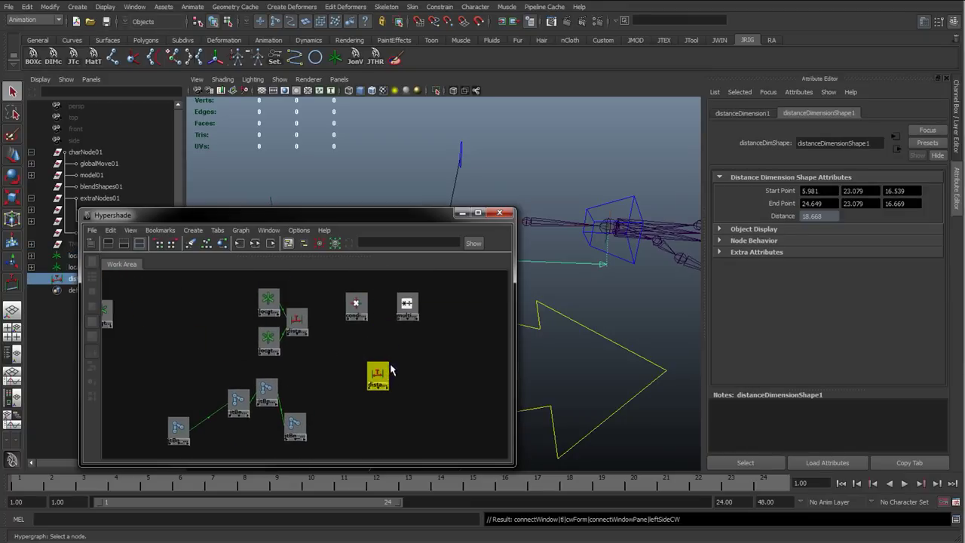
# Step: Compare the attributes of the distanceDimensionShape1 node with those of the distanceDimension1 transform node
pyautogui.moveTo(190, 215); pyautogui.dragTo(232, 222)
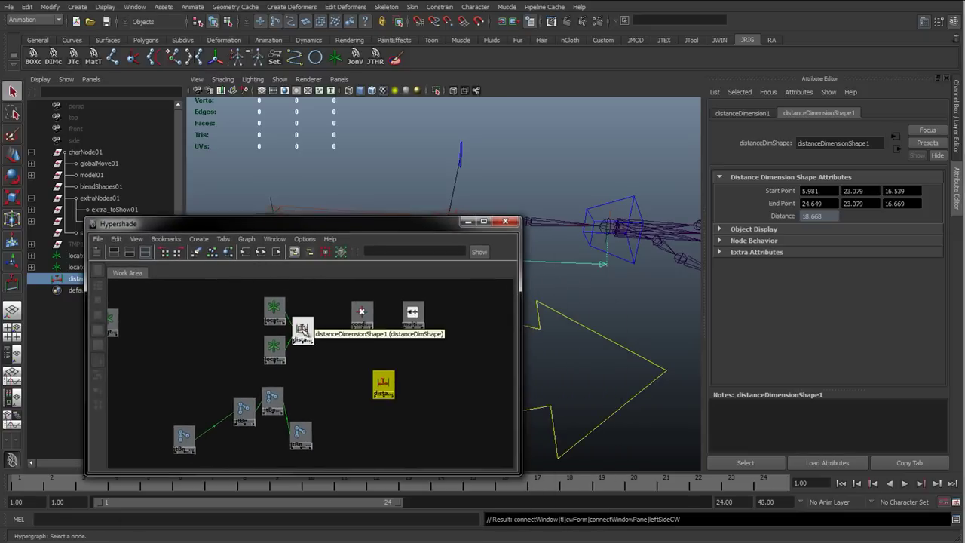
pyautogui.click(300, 328)
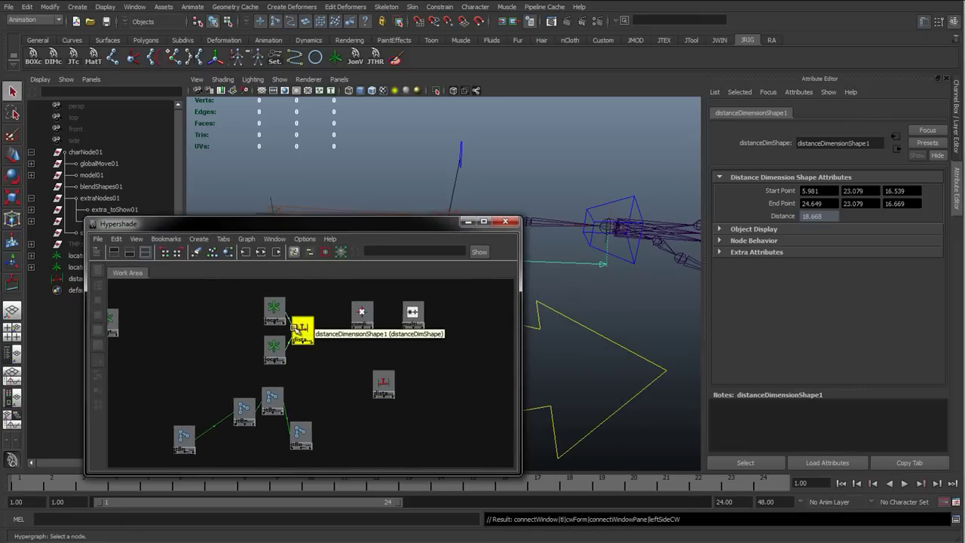
pyautogui.click(384, 385)
pyautogui.click(302, 330)
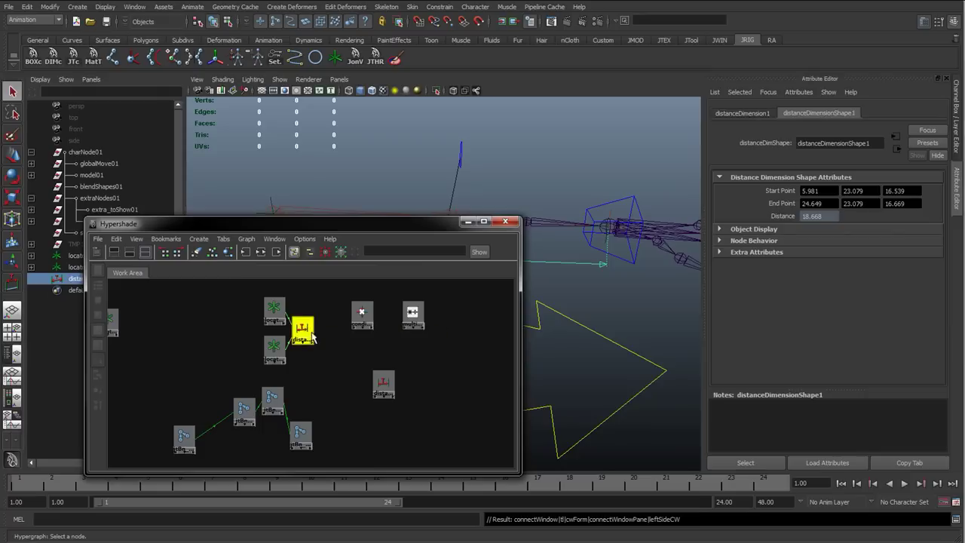
pyautogui.moveTo(302, 330); pyautogui.dragTo(335, 359)
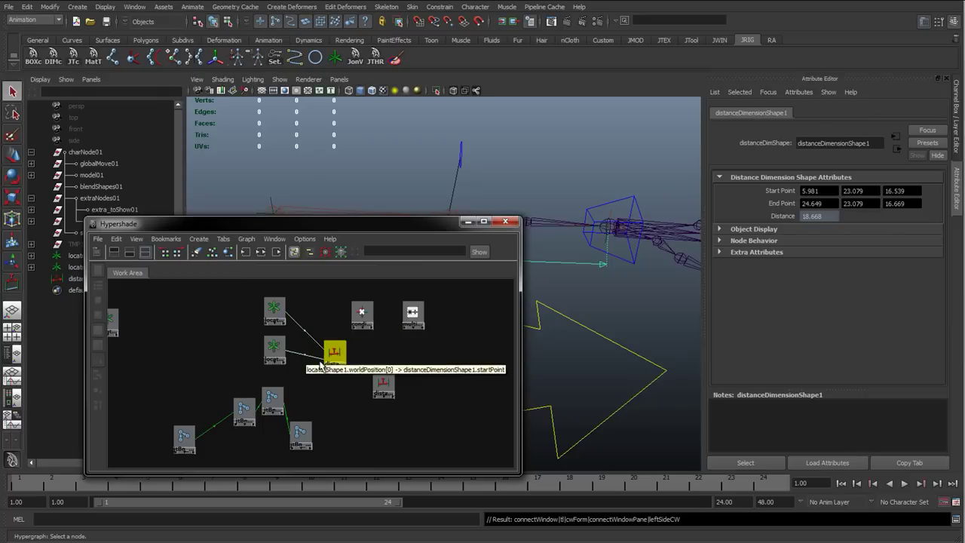
pyautogui.click(383, 386)
pyautogui.click(334, 353)
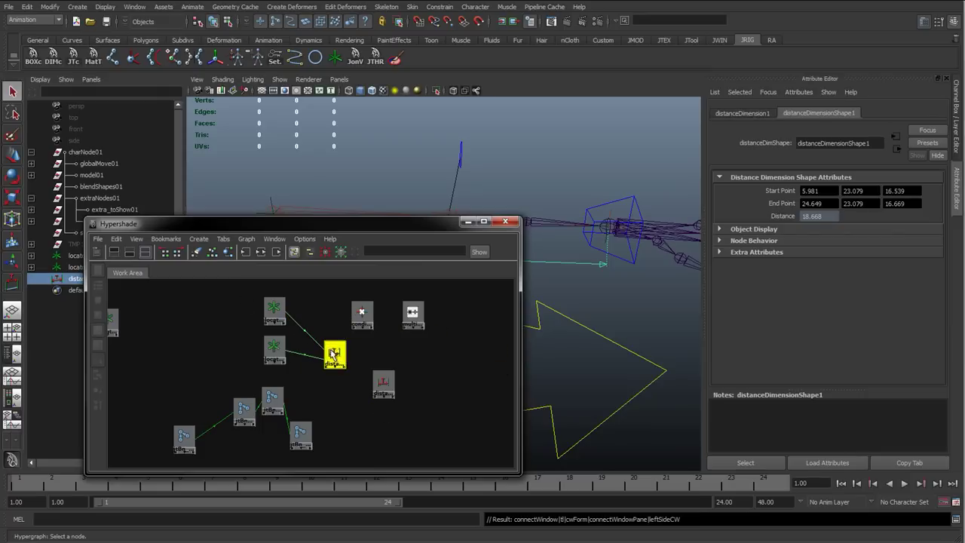
pyautogui.click(381, 384)
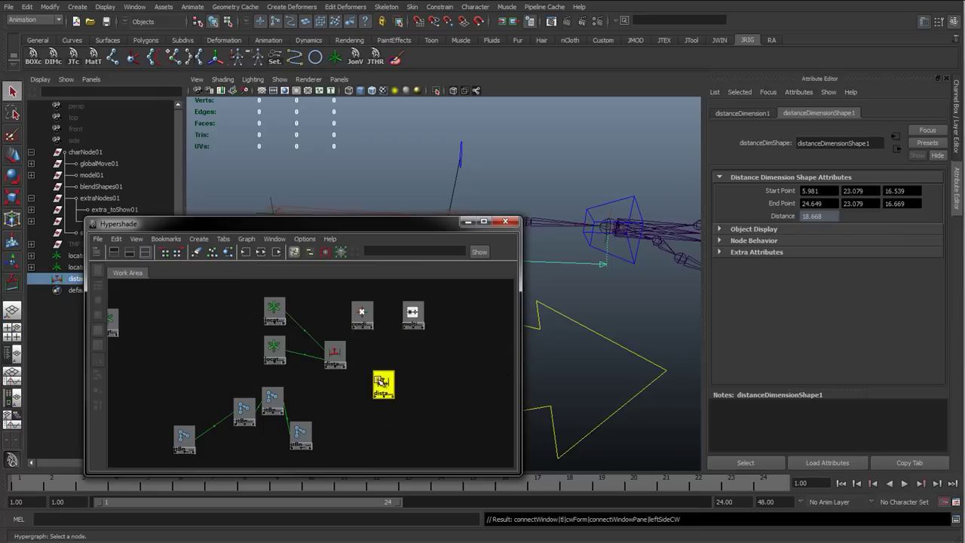
pyautogui.click(334, 355)
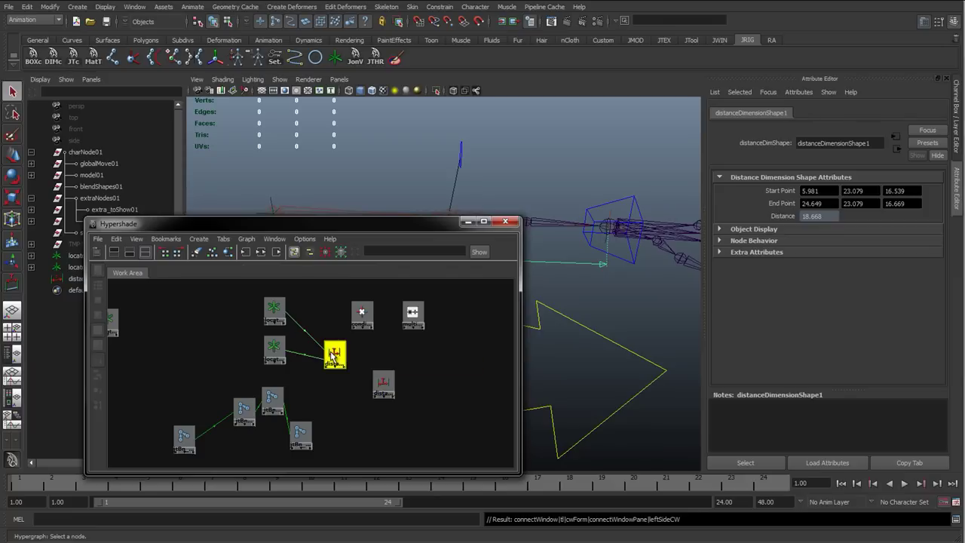
# Step: Move the two locator shape nodes away from the utility nodes and place distanceDimensionShape1 right beside them
pyautogui.moveTo(237, 301); pyautogui.dragTo(290, 368)
pyautogui.moveTo(279, 325); pyautogui.dragTo(178, 341)
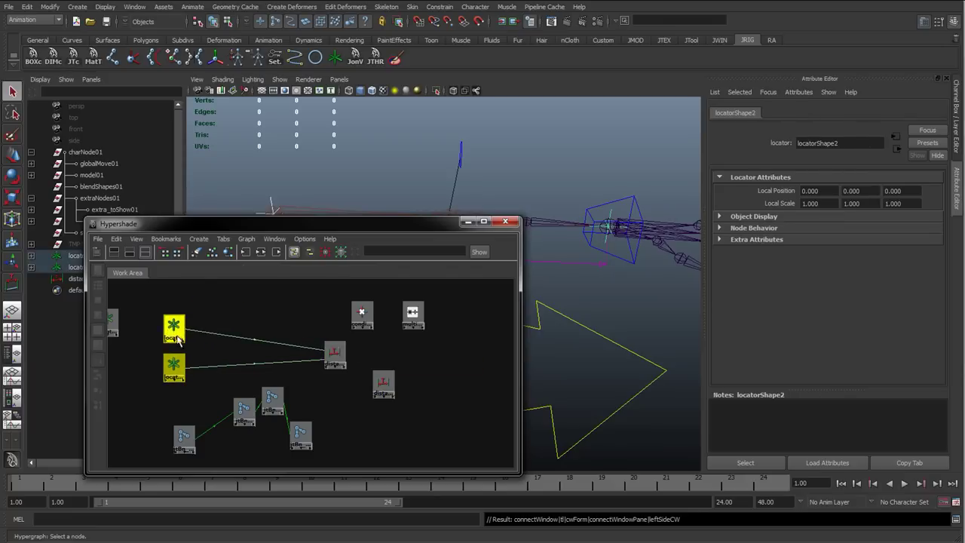
pyautogui.keyDown('alt'); pyautogui.moveTo(248, 372); pyautogui.dragTo(305, 361, button='middle'); pyautogui.keyUp('alt')
pyautogui.moveTo(390, 344); pyautogui.dragTo(280, 330)
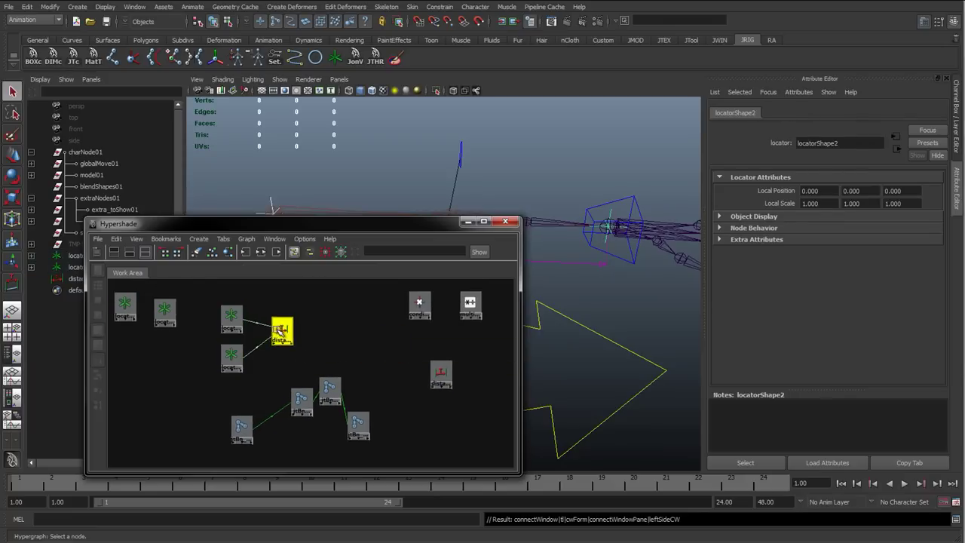
# Step: Gather the distanceDimension1 transform with the two locator transforms and remove all three from the graph
pyautogui.moveTo(442, 372); pyautogui.dragTo(131, 336)
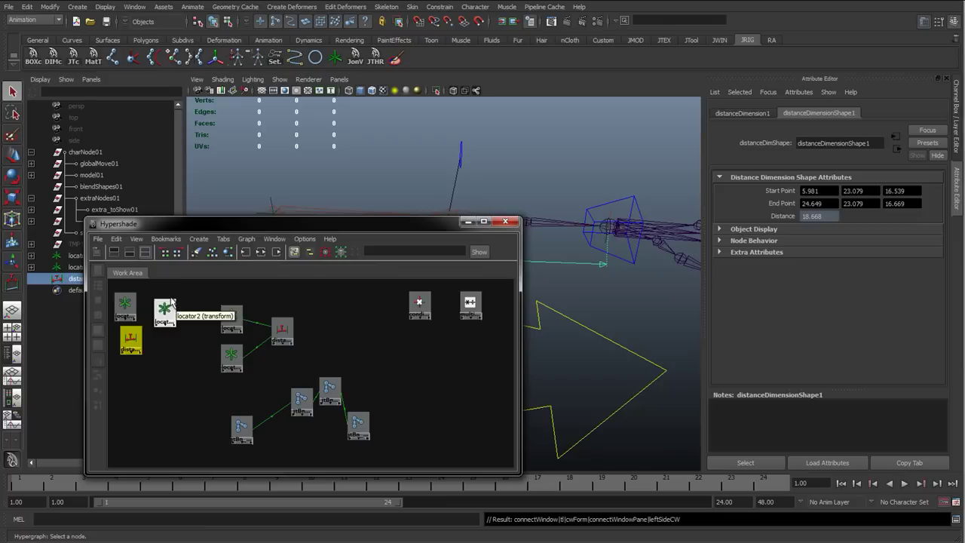
pyautogui.moveTo(168, 286); pyautogui.dragTo(108, 353)
pyautogui.click(247, 239)
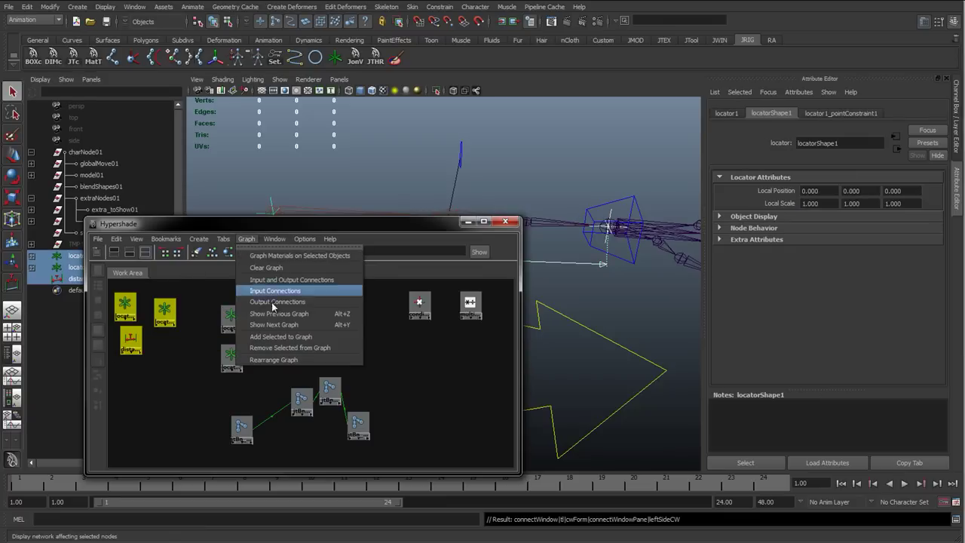
pyautogui.click(269, 347)
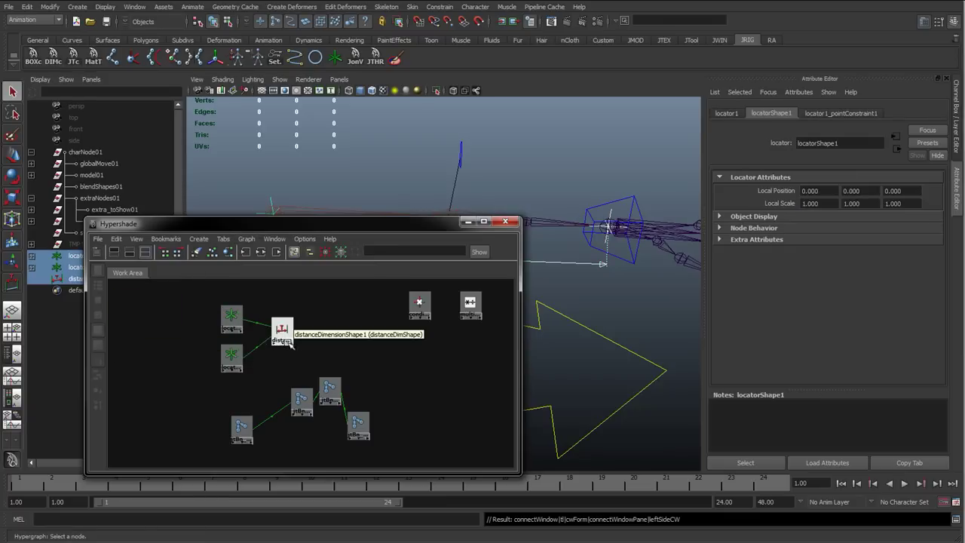
# Step: Inspect which outputs of distanceDimensionShape1 are available for connecting
pyautogui.rightClick(290, 342)
pyautogui.click(286, 339)
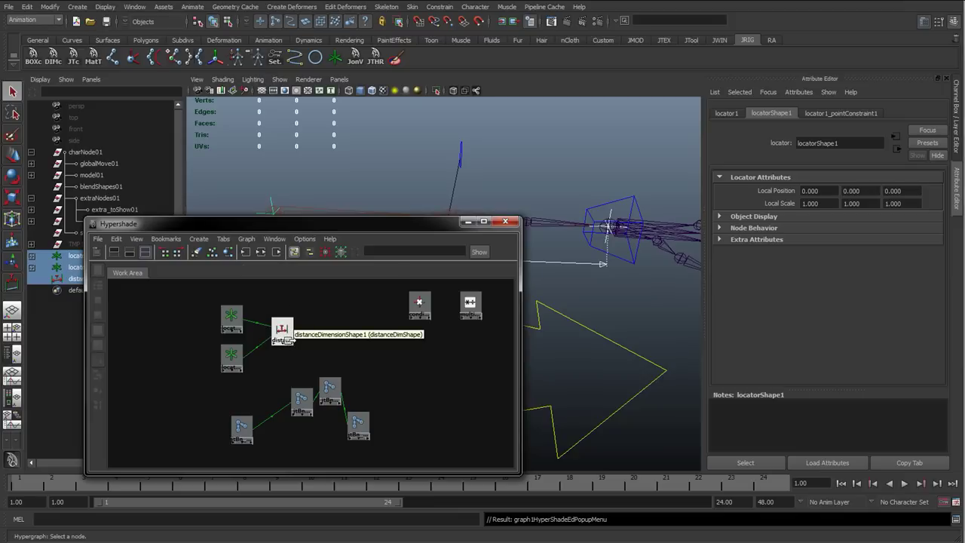
pyautogui.rightClick(287, 340)
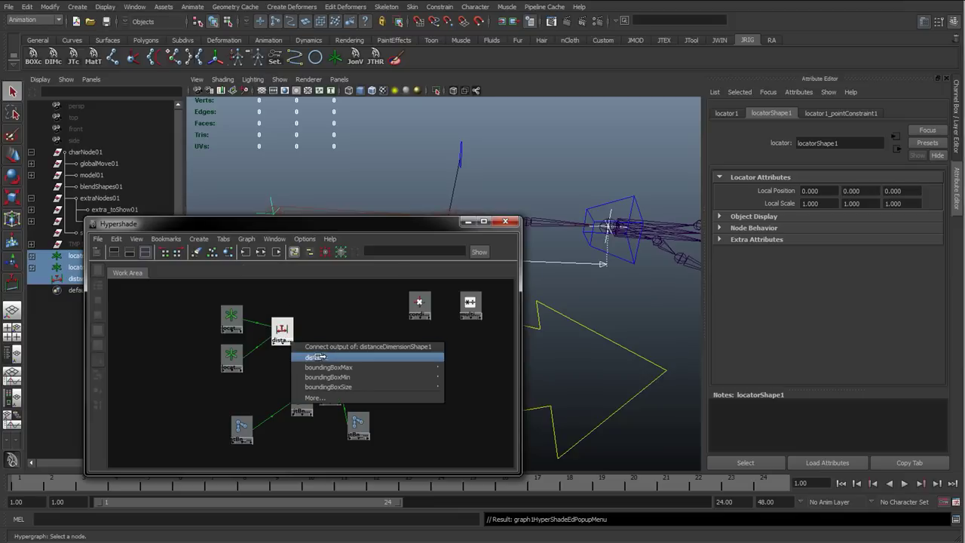
pyautogui.click(313, 332)
# Step: Move the four arm joint nodes to the far side of the graph, opposite the locator shape nodes
pyautogui.keyDown('alt'); pyautogui.moveTo(295, 350); pyautogui.dragTo(226, 332, button='middle'); pyautogui.keyUp('alt')
pyautogui.moveTo(289, 401); pyautogui.dragTo(495, 334)
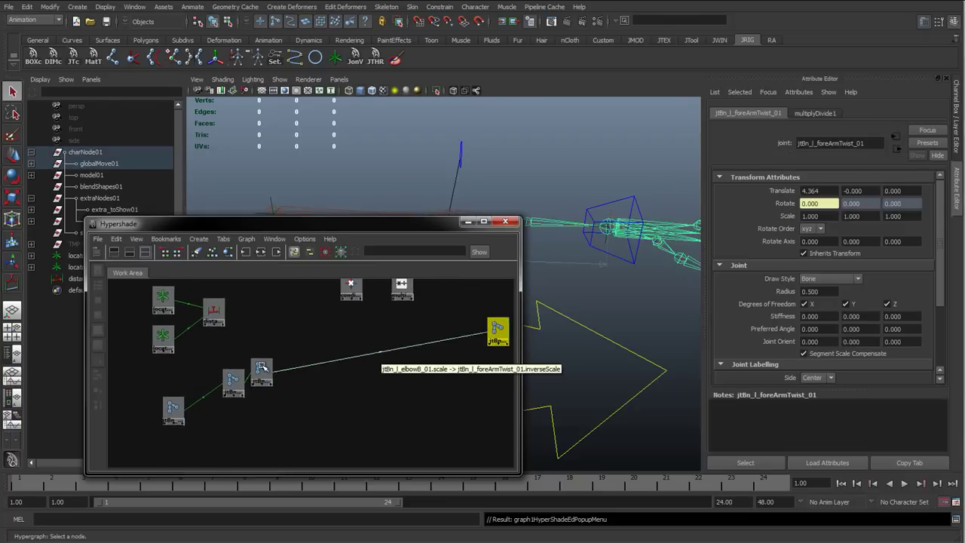
pyautogui.moveTo(261, 371); pyautogui.dragTo(461, 374)
pyautogui.moveTo(233, 379); pyautogui.dragTo(439, 408)
pyautogui.moveTo(172, 411); pyautogui.dragTo(415, 436)
# Step: Place the multiplyDivide node beside distanceDimensionShape1 and the condition node just past it
pyautogui.moveTo(349, 289); pyautogui.dragTo(359, 353)
pyautogui.moveTo(393, 290); pyautogui.dragTo(250, 328)
pyautogui.scroll(1, 325, 367)
pyautogui.moveTo(362, 355); pyautogui.dragTo(323, 356)
# Step: Connect the distance output of distanceDimensionShape1 to input2X of multiplyDivide3 using the Connection Editor
pyautogui.keyDown('alt'); pyautogui.moveTo(233, 331); pyautogui.dragTo(299, 352, button='middle'); pyautogui.keyUp('alt')
pyautogui.click(266, 321)
pyautogui.moveTo(266, 320); pyautogui.dragTo(323, 343, button='middle')
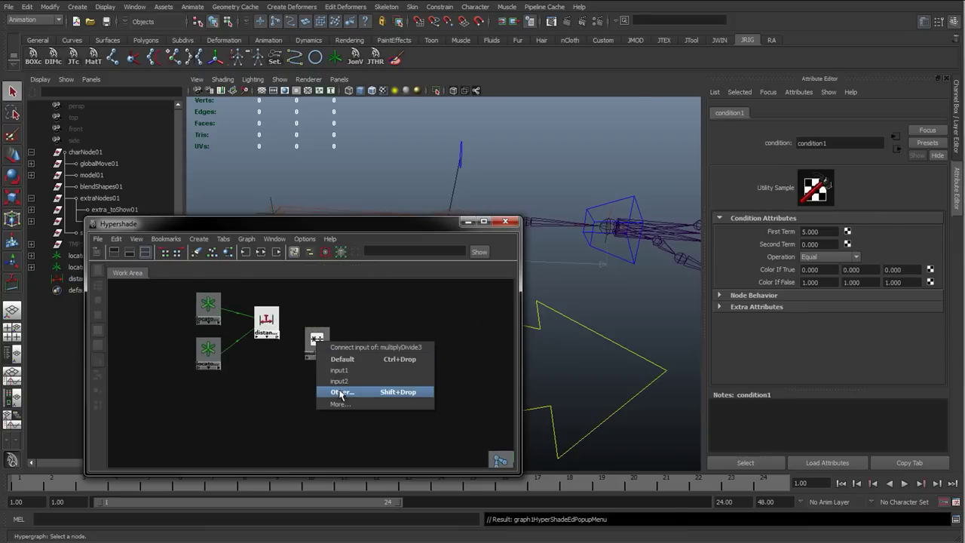
pyautogui.click(341, 392)
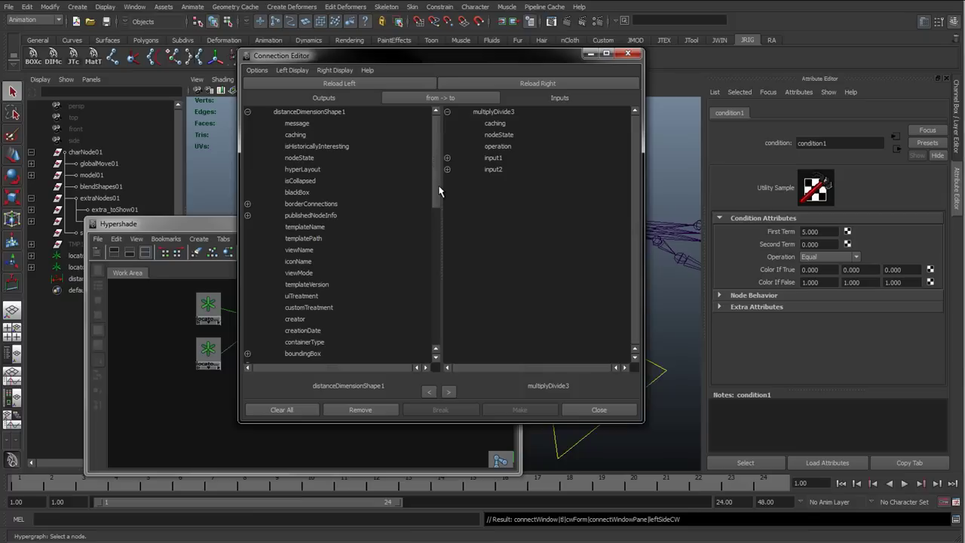
pyautogui.moveTo(436, 198); pyautogui.dragTo(435, 344)
pyautogui.click(300, 354)
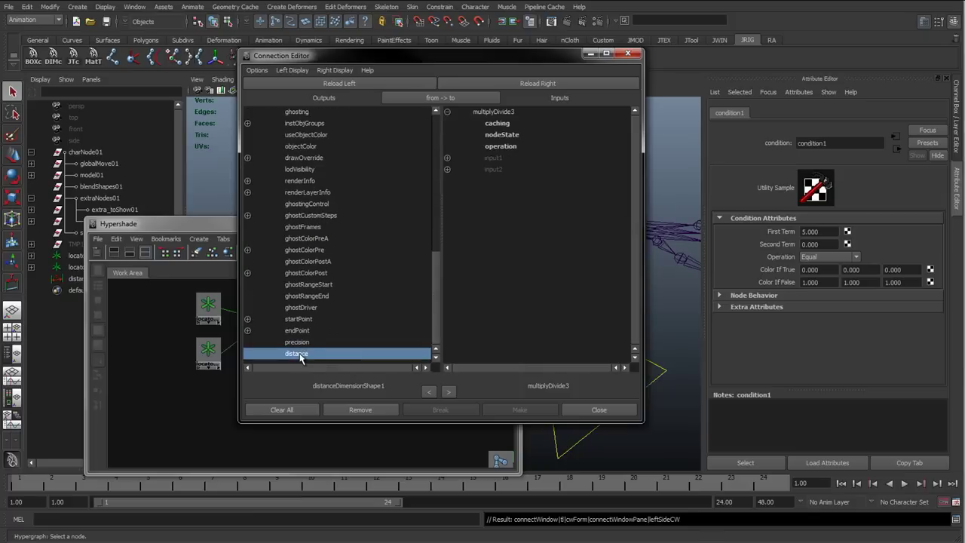
pyautogui.moveTo(455, 56); pyautogui.dragTo(234, 29)
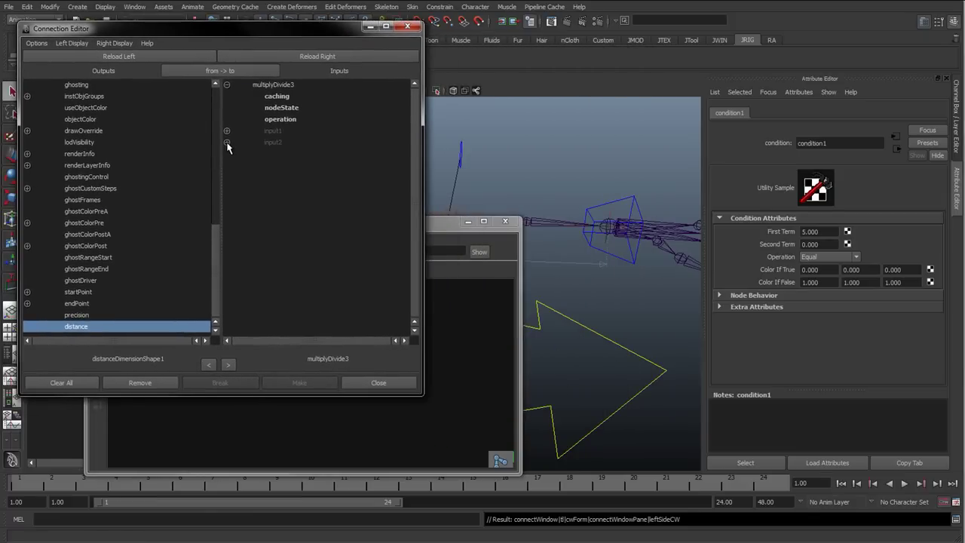
pyautogui.click(227, 143)
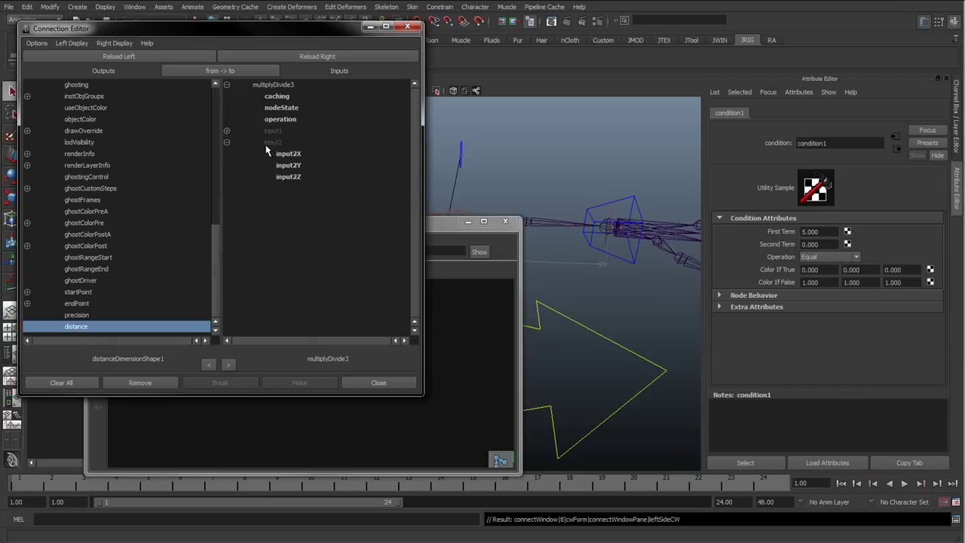
pyautogui.click(290, 154)
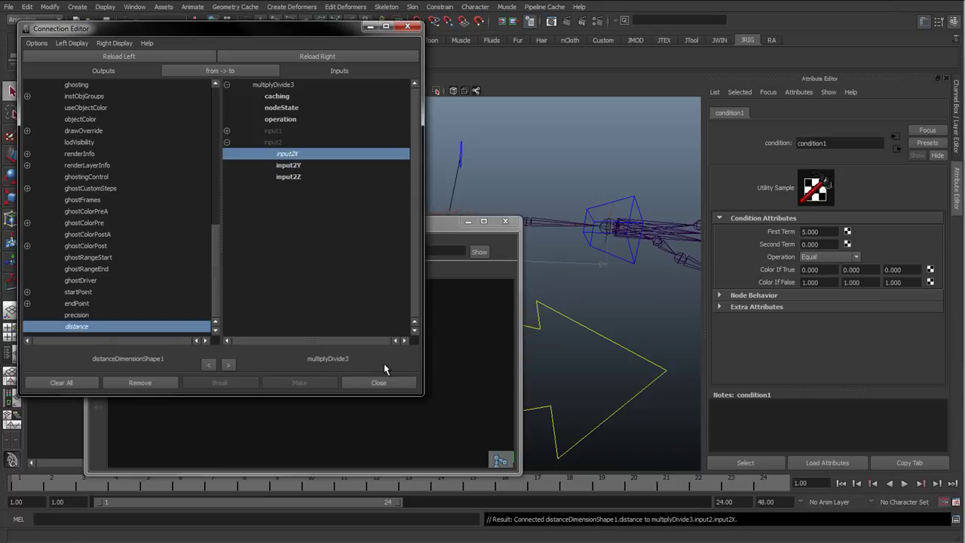
pyautogui.click(374, 383)
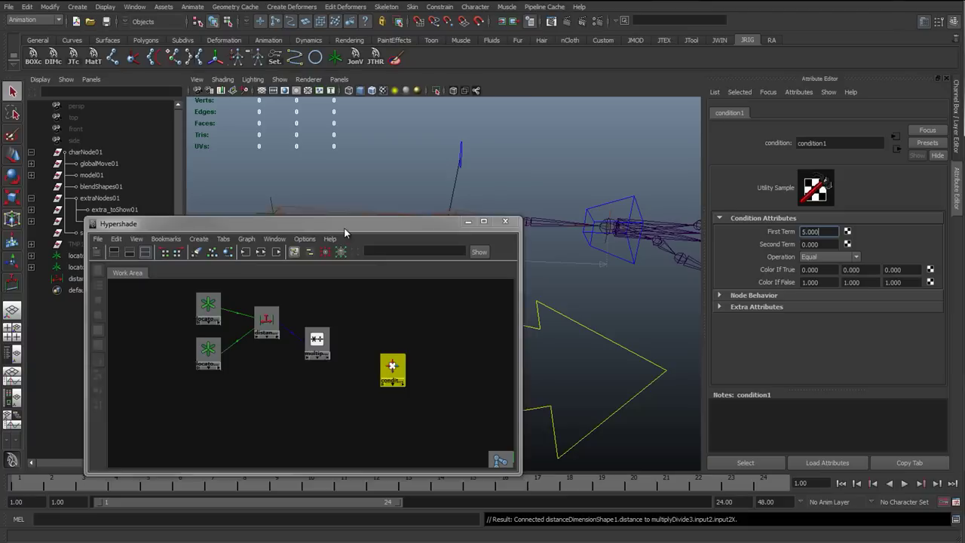
# Step: Duplicate the multiplyDivide3 node and place the copy below it, between the distance shape and the original
pyautogui.moveTo(344, 228); pyautogui.dragTo(342, 241)
pyautogui.keyDown('alt'); pyautogui.moveTo(342, 366); pyautogui.dragTo(312, 370, button='right'); pyautogui.keyUp('alt')
pyautogui.keyDown('alt'); pyautogui.moveTo(312, 370); pyautogui.dragTo(297, 349, button='middle'); pyautogui.keyUp('alt')
pyautogui.keyDown('alt'); pyautogui.moveTo(309, 381); pyautogui.dragTo(348, 388, button='right'); pyautogui.keyUp('alt')
pyautogui.moveTo(293, 350); pyautogui.dragTo(295, 363)
pyautogui.hotkey('ctrl', 'd')
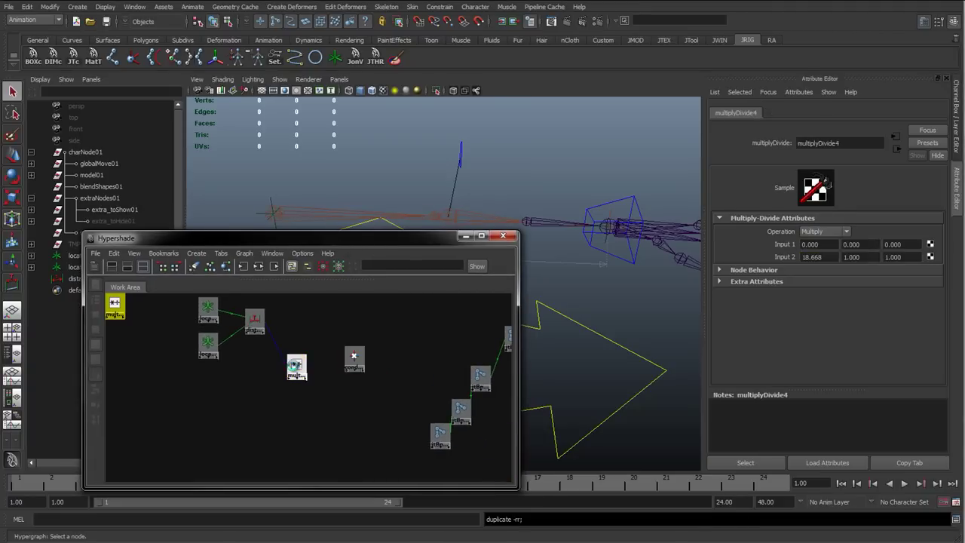
pyautogui.moveTo(114, 305); pyautogui.dragTo(270, 408)
pyautogui.moveTo(302, 367); pyautogui.dragTo(301, 355)
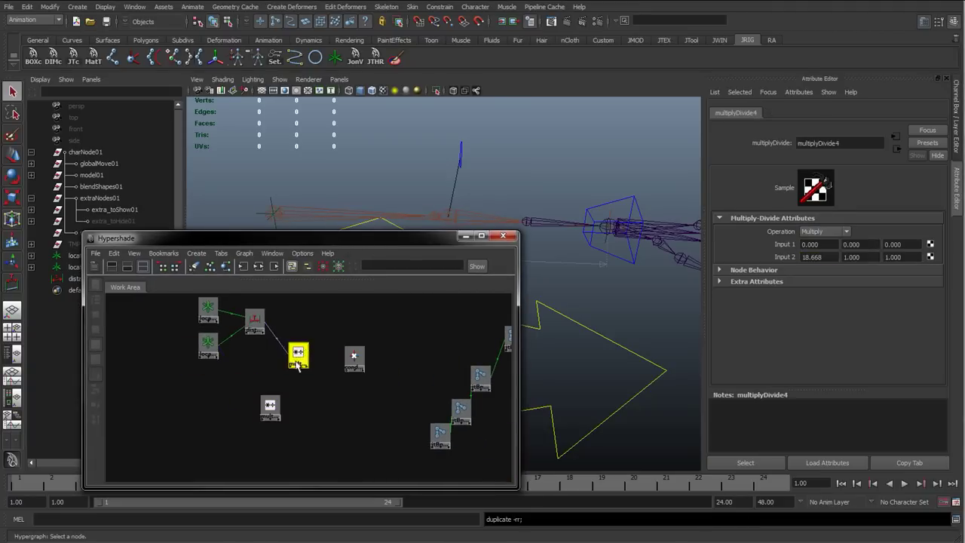
pyautogui.moveTo(270, 408); pyautogui.dragTo(261, 388)
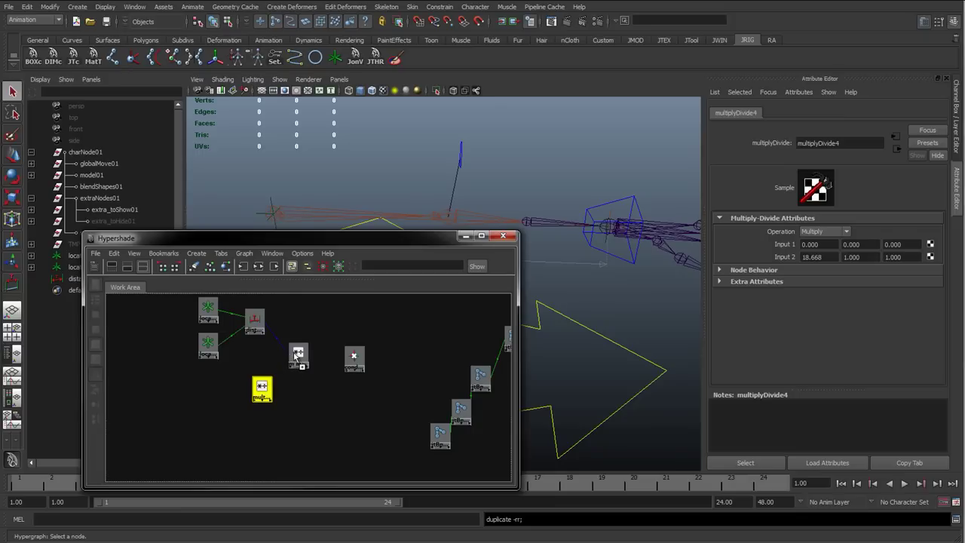
# Step: Connect outputX of multiplyDivide4 to input1X of multiplyDivide3 using the Connection Editor
pyautogui.moveTo(298, 355); pyautogui.dragTo(299, 354, button='middle')
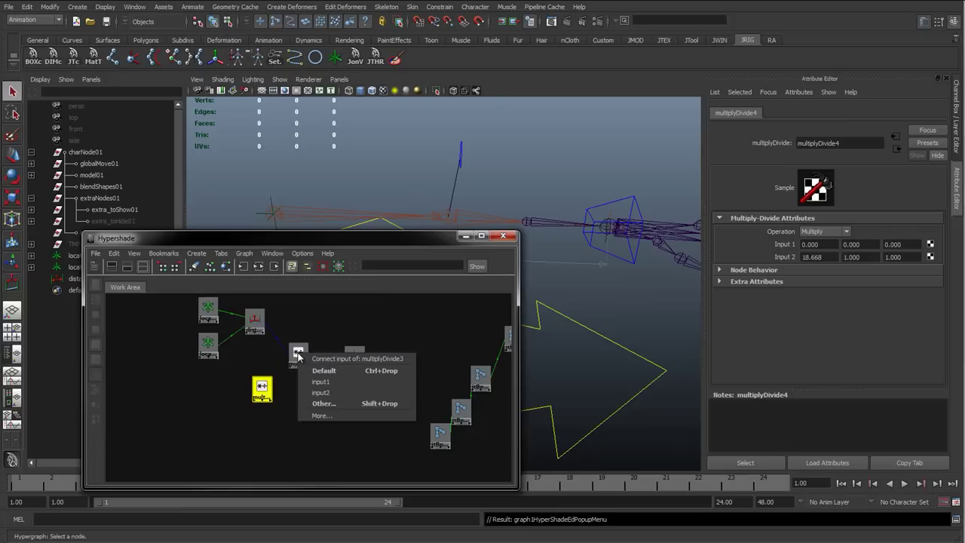
pyautogui.click(319, 403)
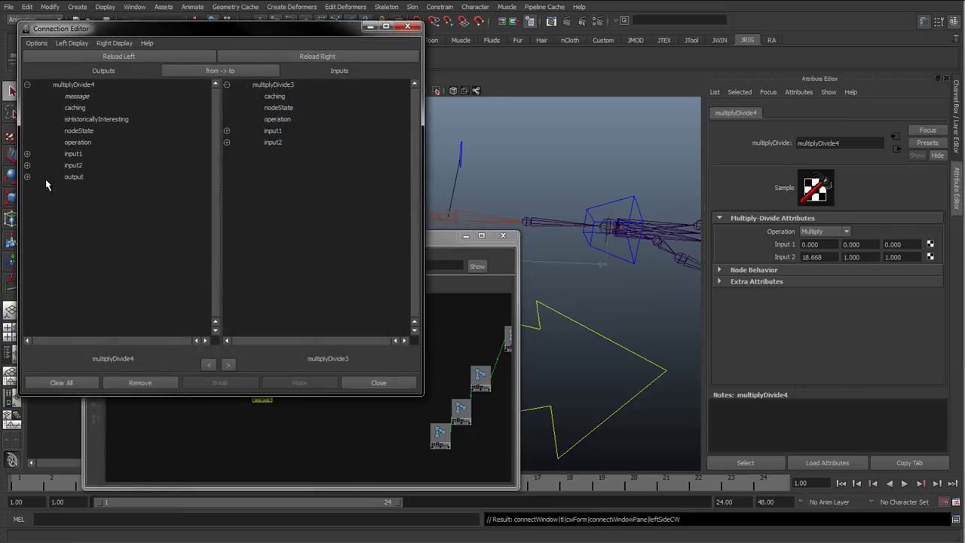
pyautogui.click(27, 176)
pyautogui.click(87, 188)
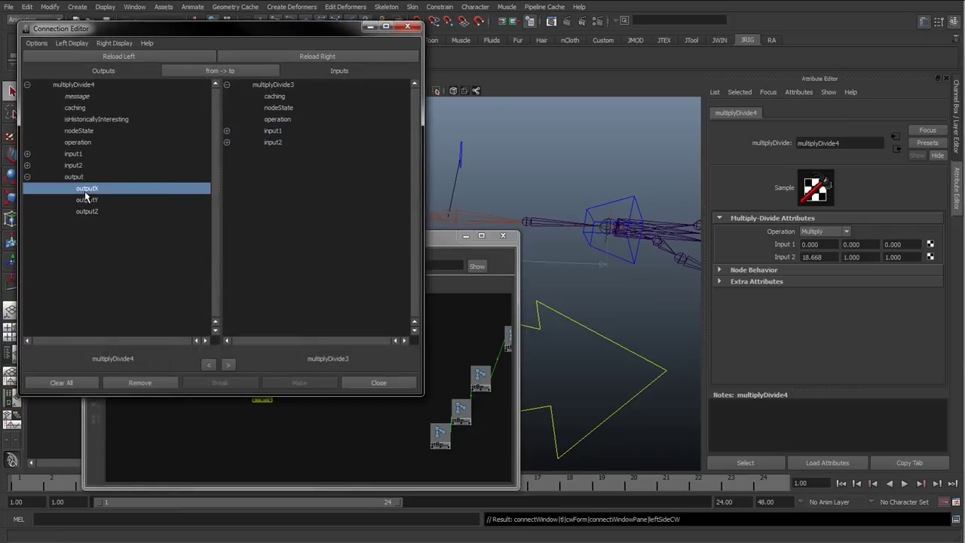
pyautogui.click(227, 130)
pyautogui.click(295, 143)
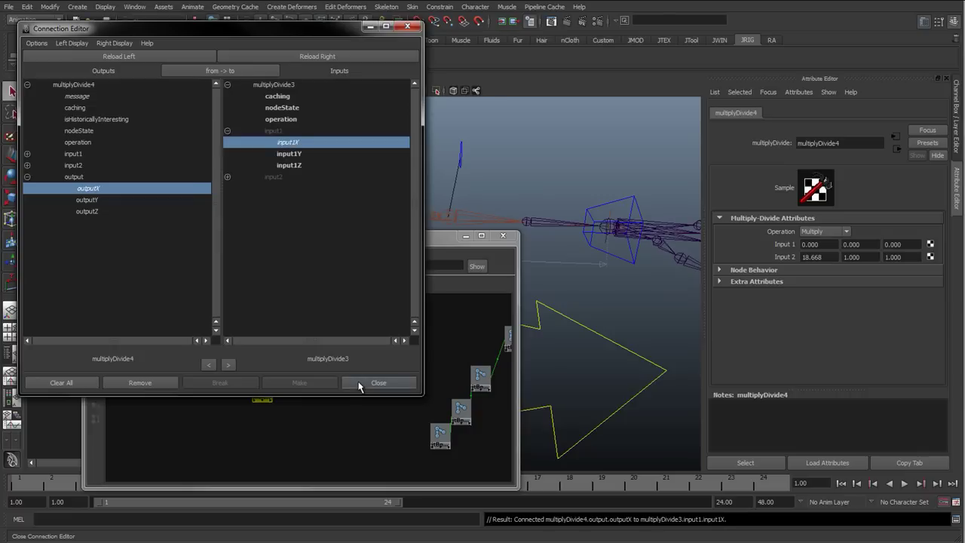
pyautogui.click(359, 385)
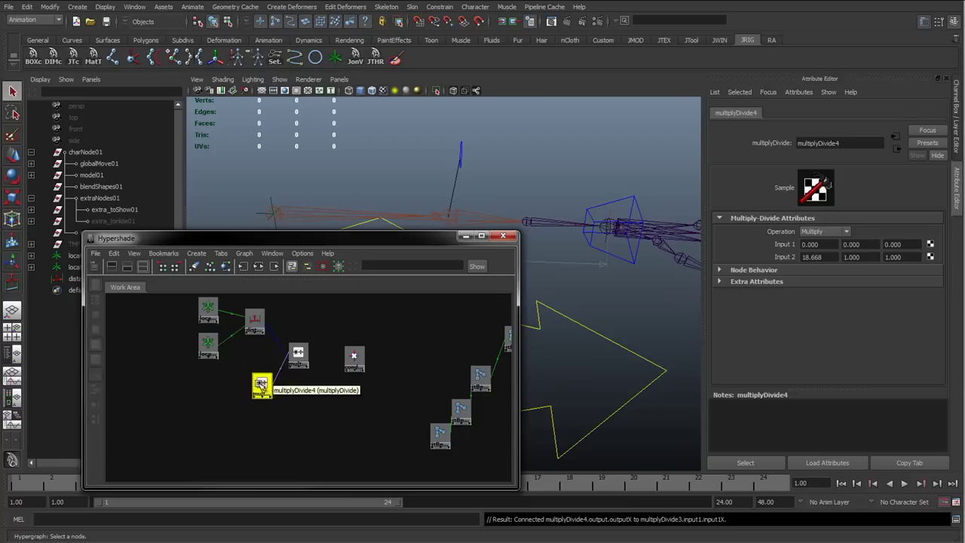
# Step: Set the X values of Input 1 and Input 2 on multiplyDivide4 to 1, and check multiplyDivide3's incoming values
pyautogui.moveTo(260, 385); pyautogui.dragTo(241, 394)
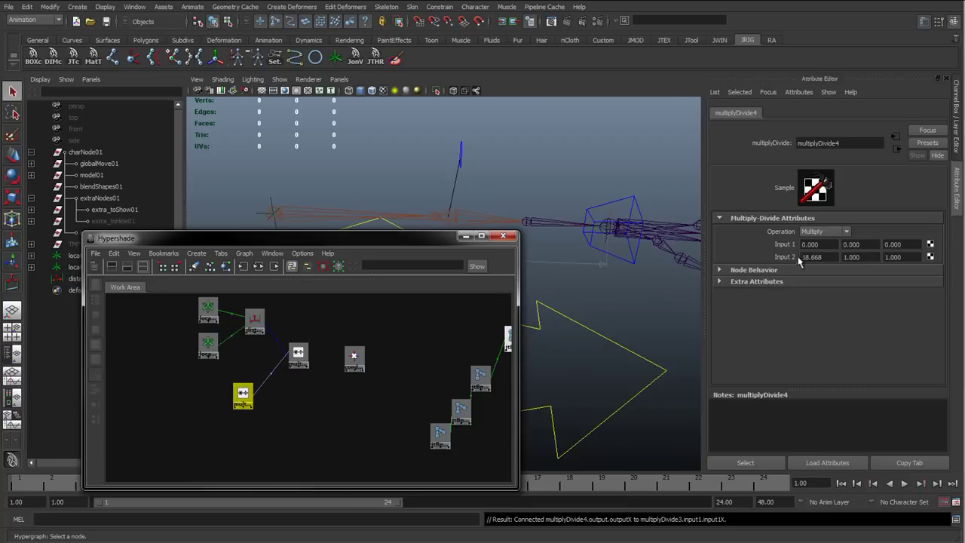
pyautogui.doubleClick(242, 395)
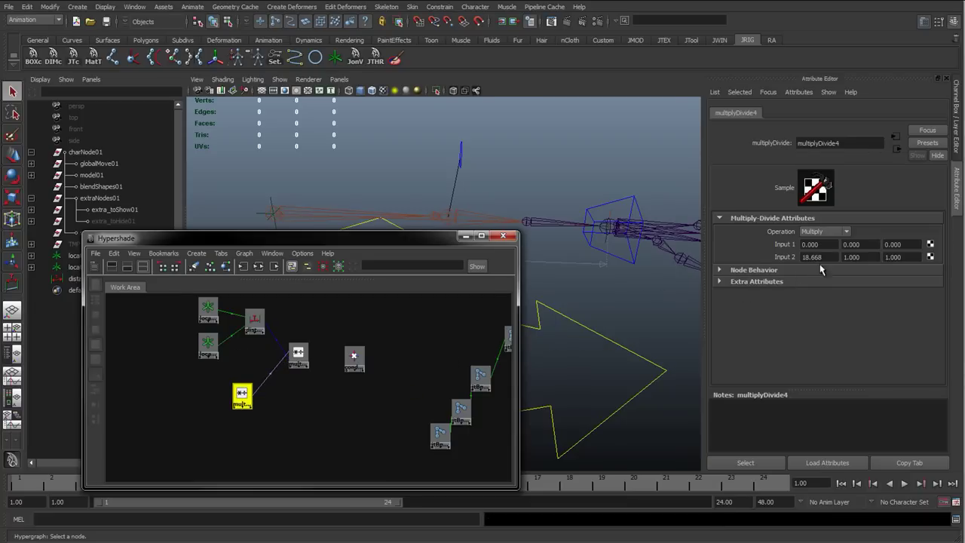
pyautogui.doubleClick(814, 257)
pyautogui.write('1')
pyautogui.doubleClick(829, 245)
pyautogui.write('1')
pyautogui.click(827, 254)
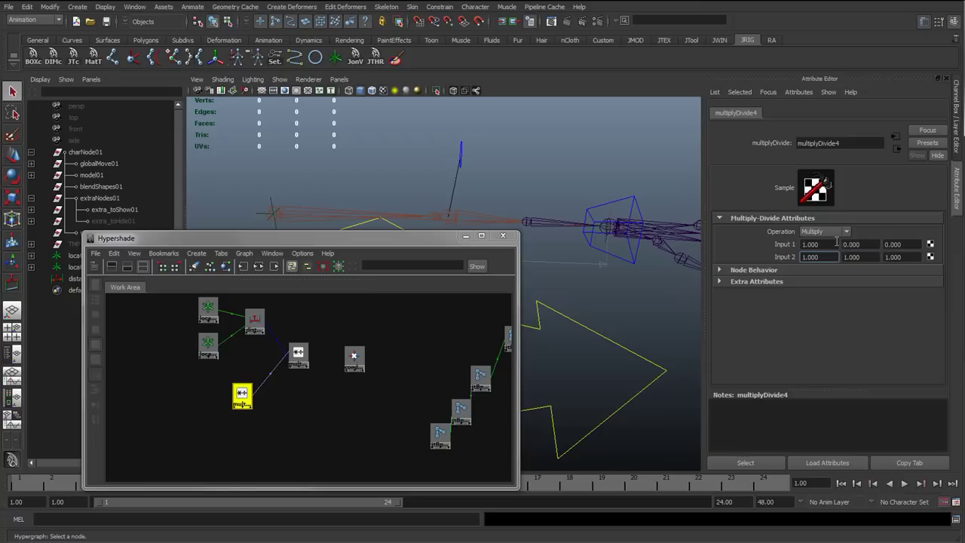
pyautogui.click(298, 353)
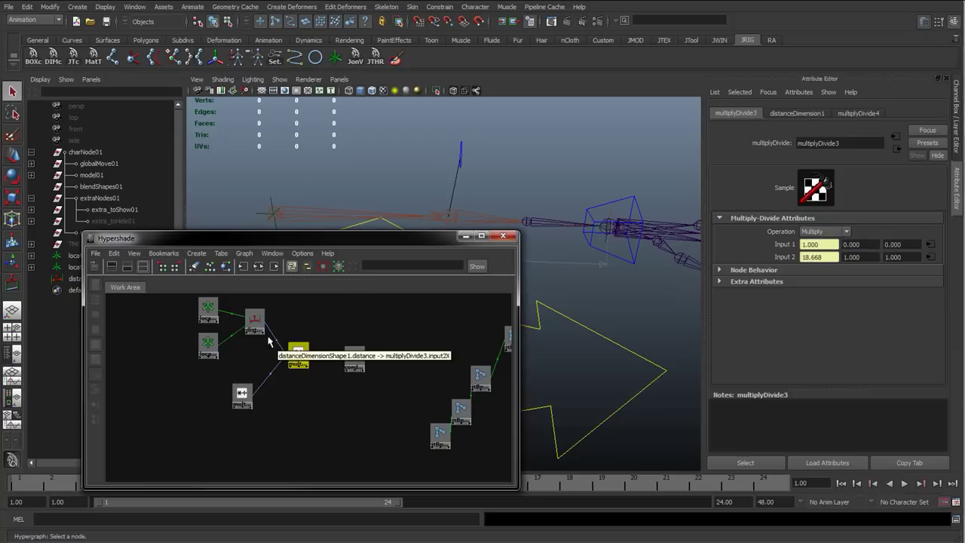
pyautogui.moveTo(242, 405); pyautogui.dragTo(251, 408)
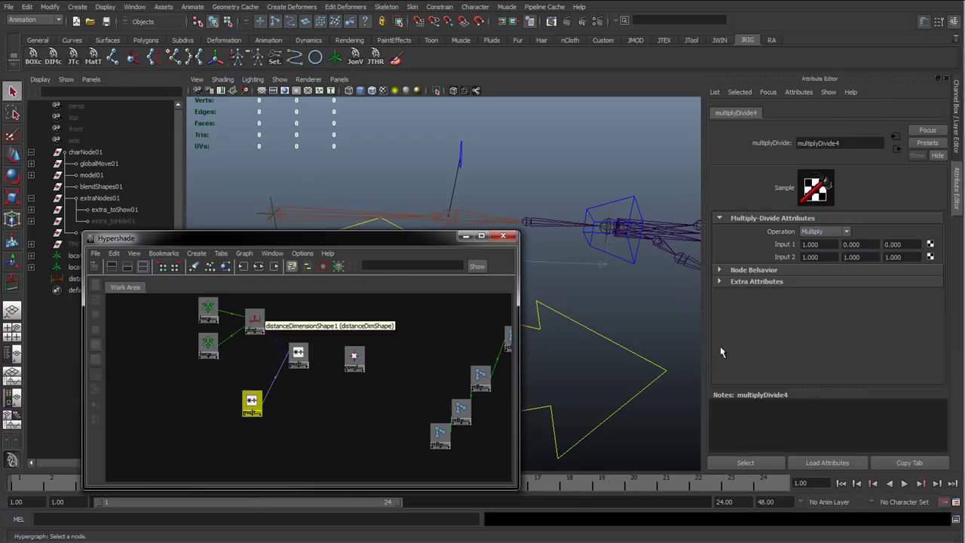
# Step: Try scaling the cc_global_01 control up uniformly by about 2.79 to test the rig's distance measurement, and undo the scale
pyautogui.click(578, 352)
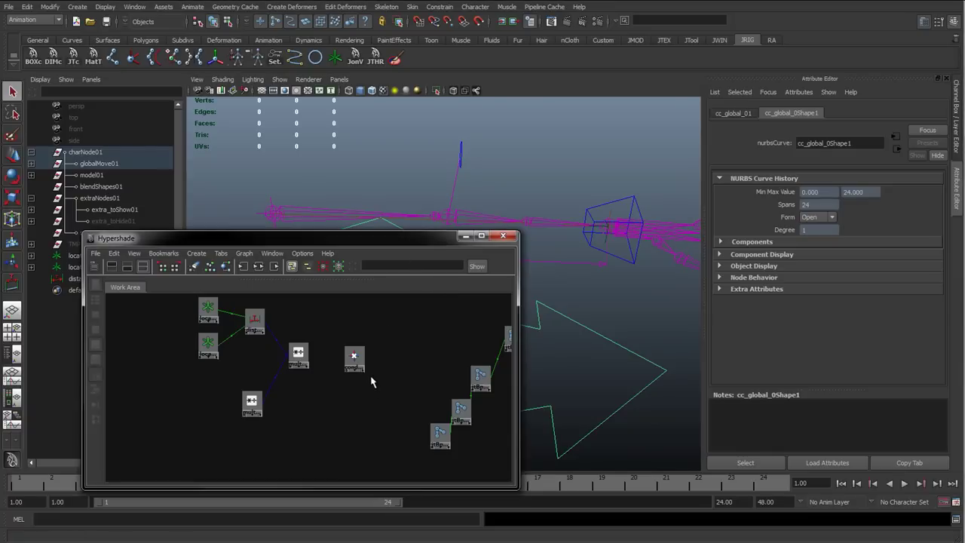
pyautogui.moveTo(392, 243); pyautogui.dragTo(285, 421)
pyautogui.press('r')
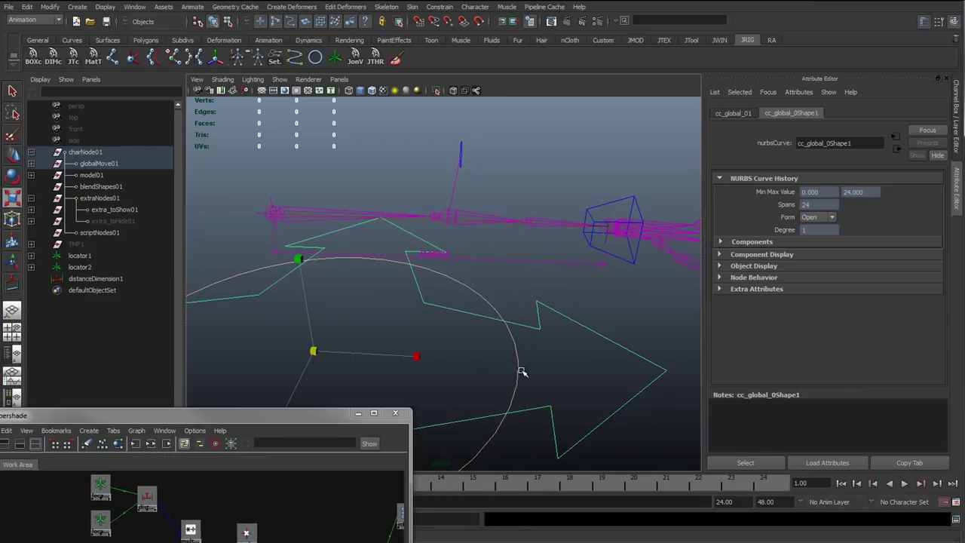
pyautogui.press('f')
pyautogui.moveTo(483, 354); pyautogui.dragTo(765, 402, button='middle')
pyautogui.hotkey('ctrl', 'z')
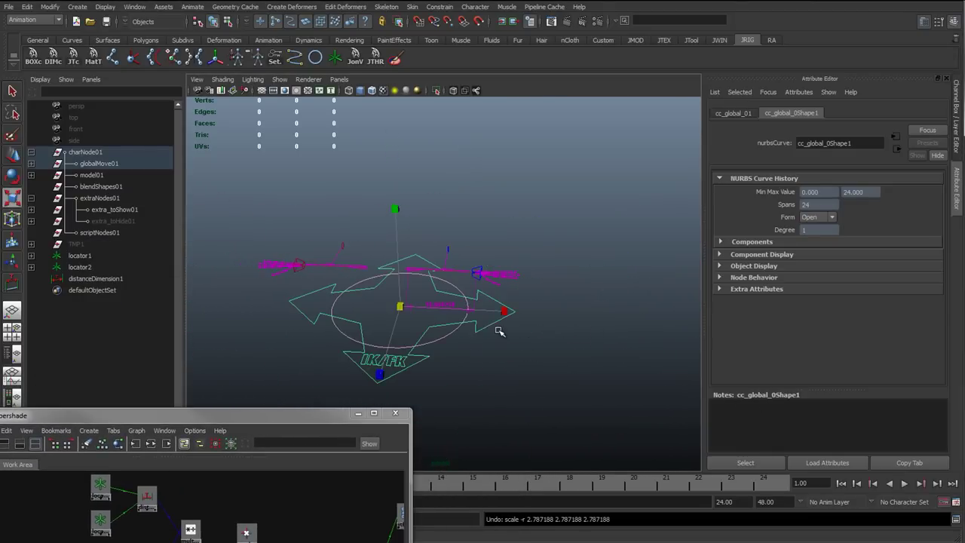
# Step: Scale the global control by about 1.45 with the left arm's distance dimension in close view, and undo that scale
pyautogui.moveTo(245, 421); pyautogui.dragTo(274, 268)
pyautogui.keyDown('alt'); pyautogui.moveTo(531, 301); pyautogui.dragTo(519, 319, button='right'); pyautogui.keyUp('alt')
pyautogui.keyDown('alt'); pyautogui.moveTo(560, 294); pyautogui.dragTo(626, 275, button='middle'); pyautogui.keyUp('alt')
pyautogui.keyDown('alt'); pyautogui.moveTo(576, 284); pyautogui.dragTo(623, 299, button='right'); pyautogui.keyUp('alt')
pyautogui.keyDown('alt'); pyautogui.moveTo(534, 278); pyautogui.dragTo(491, 260, button='middle'); pyautogui.keyUp('alt')
pyautogui.keyDown('alt'); pyautogui.moveTo(491, 260); pyautogui.dragTo(529, 195); pyautogui.keyUp('alt')
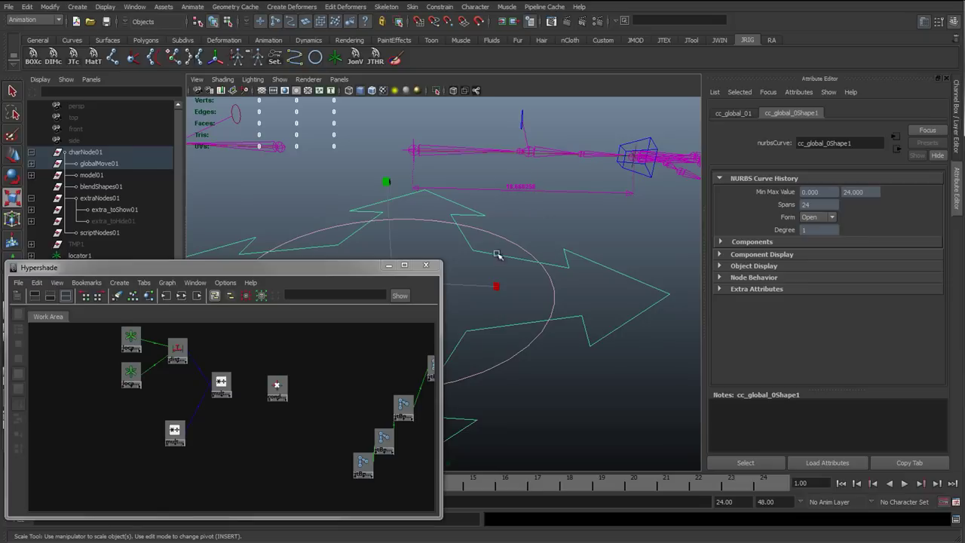
pyautogui.moveTo(587, 255); pyautogui.dragTo(728, 264, button='middle')
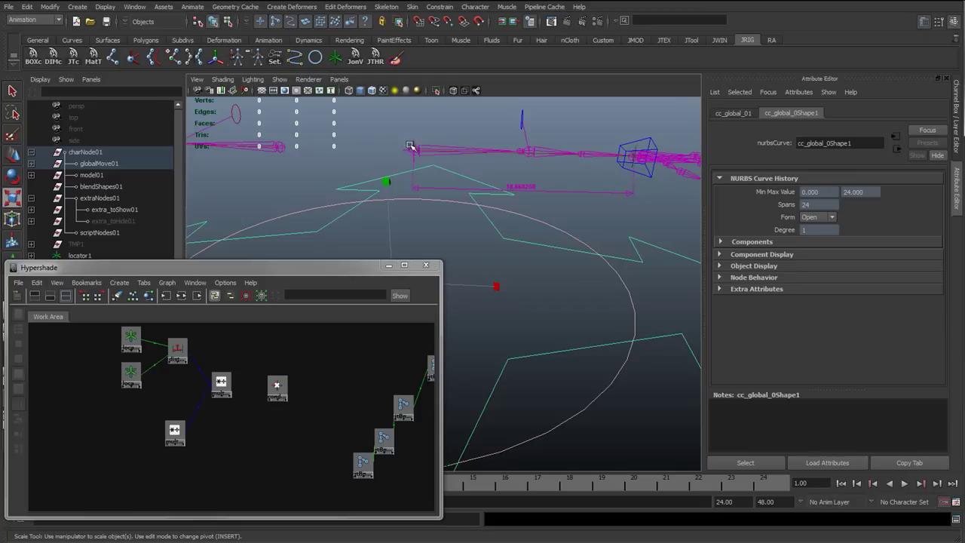
pyautogui.hotkey('ctrl', 'z')
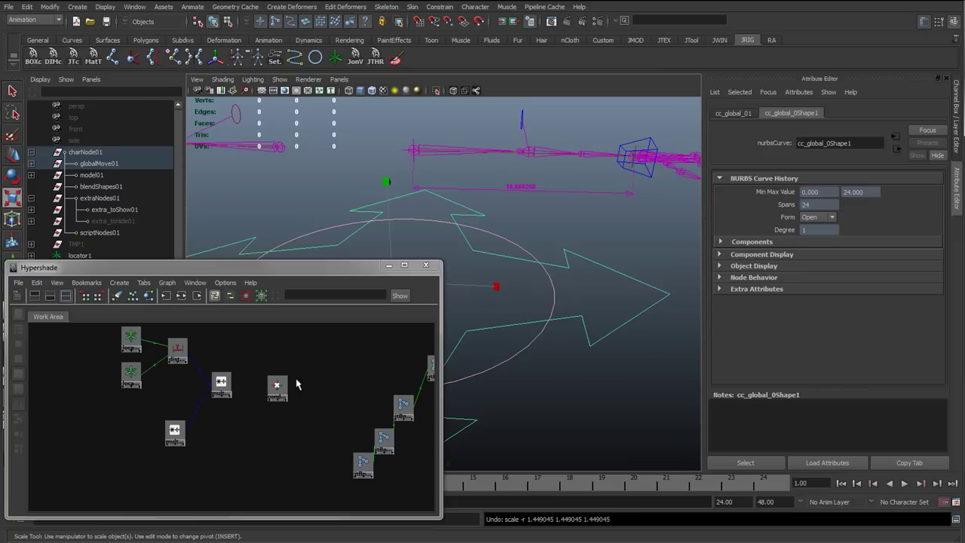
# Step: Inspect the X values of Input 1 and Input 2 on multiplyDivide4, and reselect the cc_global_01 control
pyautogui.click(174, 431)
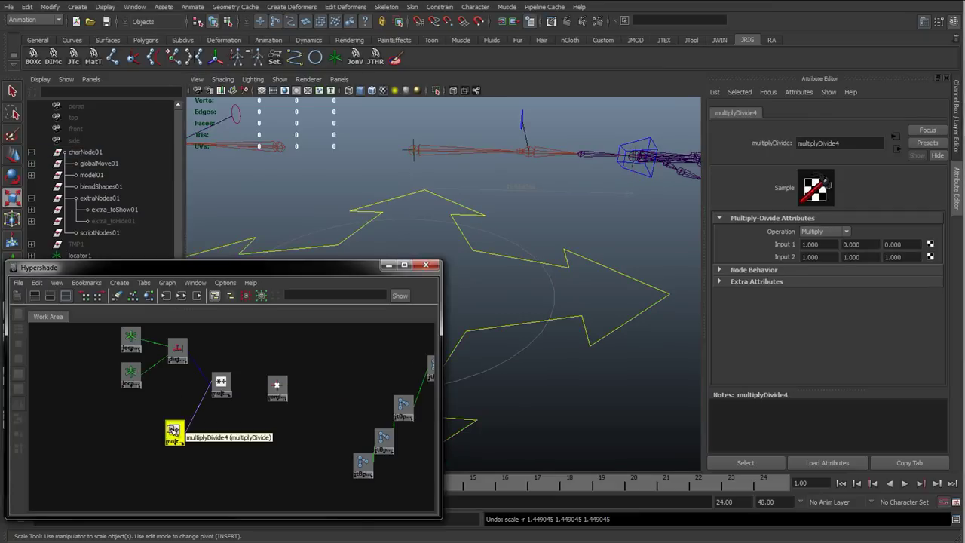
pyautogui.moveTo(173, 431); pyautogui.dragTo(175, 435)
pyautogui.click(821, 245)
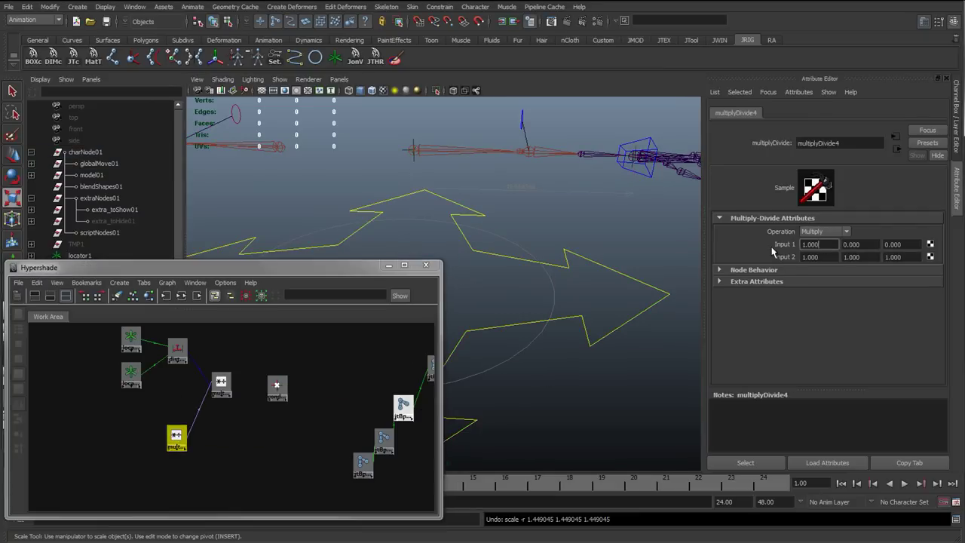
pyautogui.doubleClick(834, 245)
pyautogui.doubleClick(829, 257)
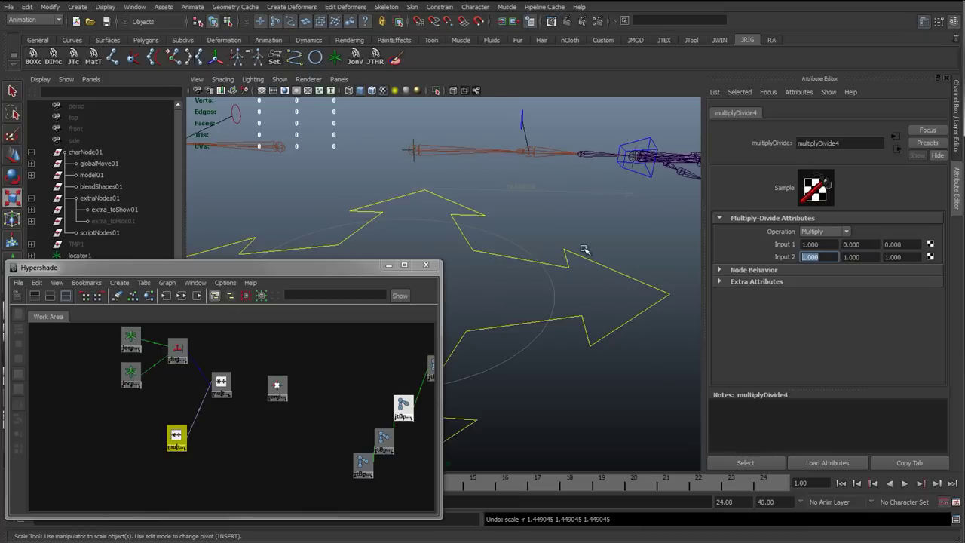
pyautogui.click(556, 259)
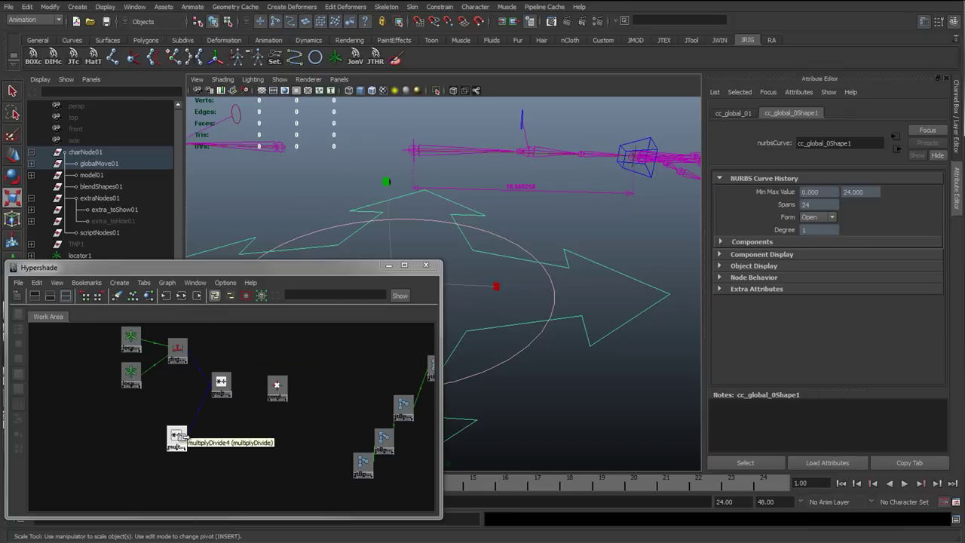
# Step: Rearrange the multiplyDivide4 and multiplyDivide3 nodes in the Hypershade work area, and show the attributes of condition1
pyautogui.moveTo(176, 436); pyautogui.dragTo(170, 432)
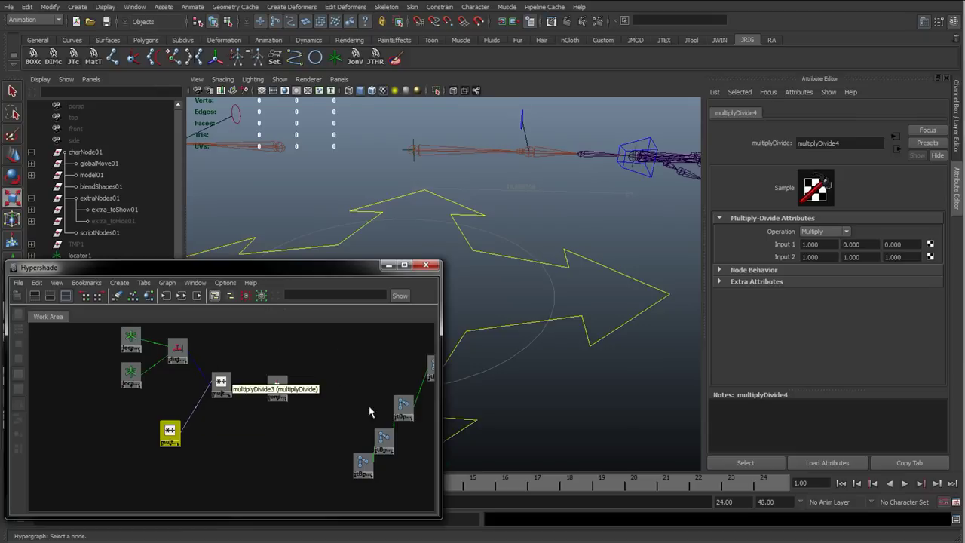
pyautogui.moveTo(172, 434); pyautogui.dragTo(121, 440)
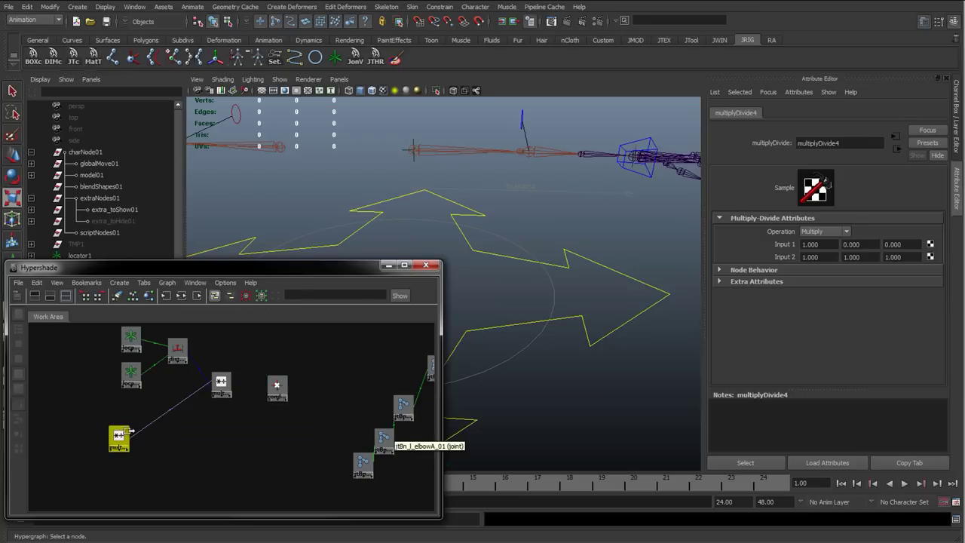
pyautogui.moveTo(130, 432); pyautogui.dragTo(152, 432)
pyautogui.click(223, 372)
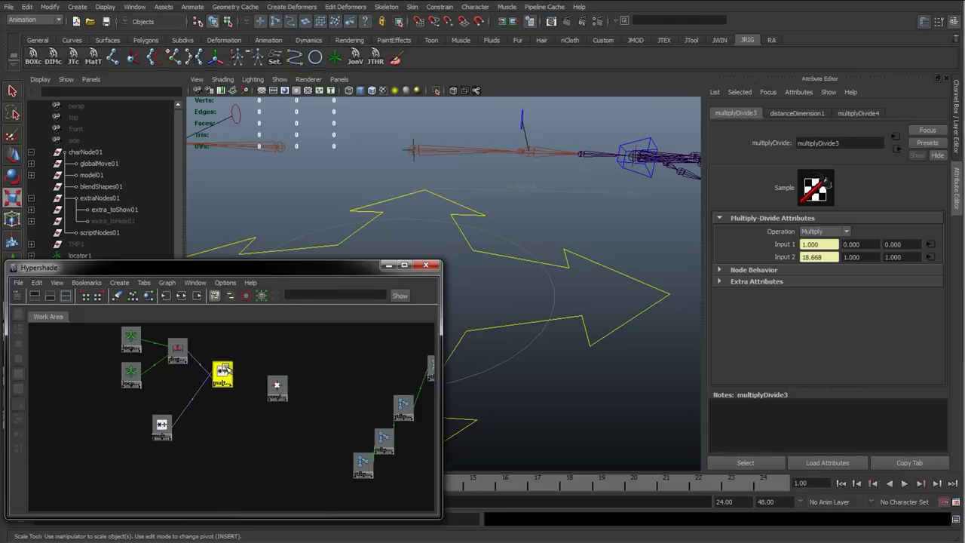
pyautogui.moveTo(224, 371); pyautogui.dragTo(221, 390)
pyautogui.click(277, 388)
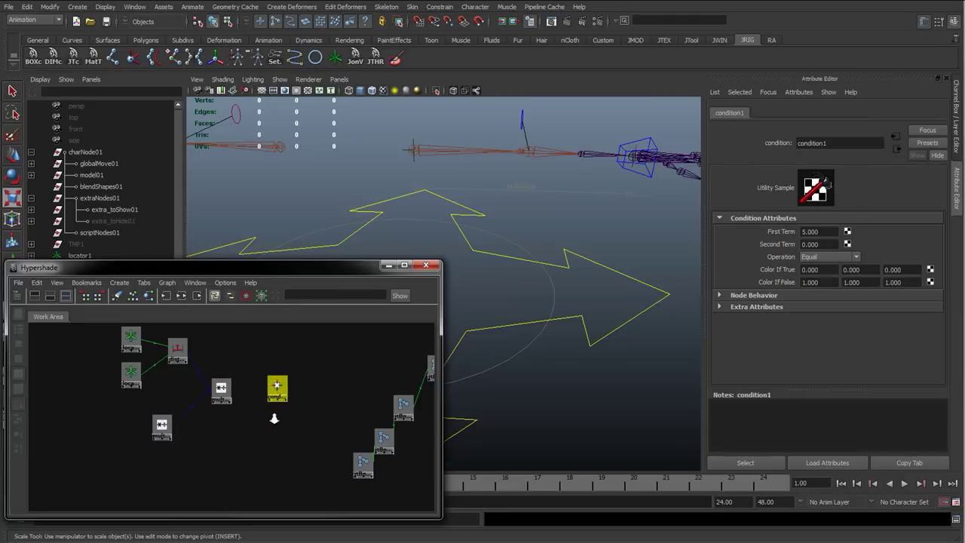
# Step: Connect the distance output of distanceDimensionShape1 to the firstTerm input of condition1
pyautogui.scroll(2, 279, 438)
pyautogui.scroll(1, 188, 390)
pyautogui.keyDown('alt'); pyautogui.moveTo(206, 361); pyautogui.dragTo(180, 365, button='middle'); pyautogui.keyUp('alt')
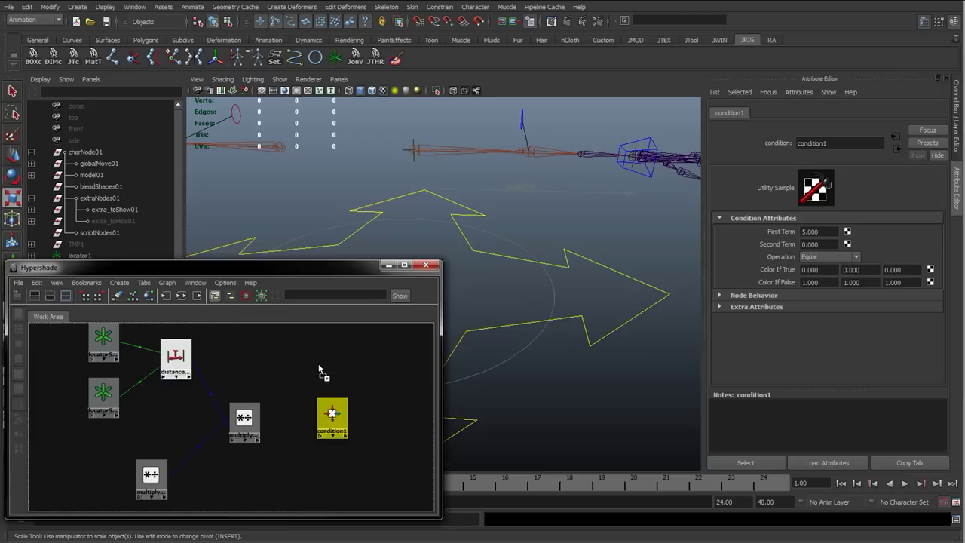
pyautogui.moveTo(319, 369); pyautogui.dragTo(338, 414, button='middle')
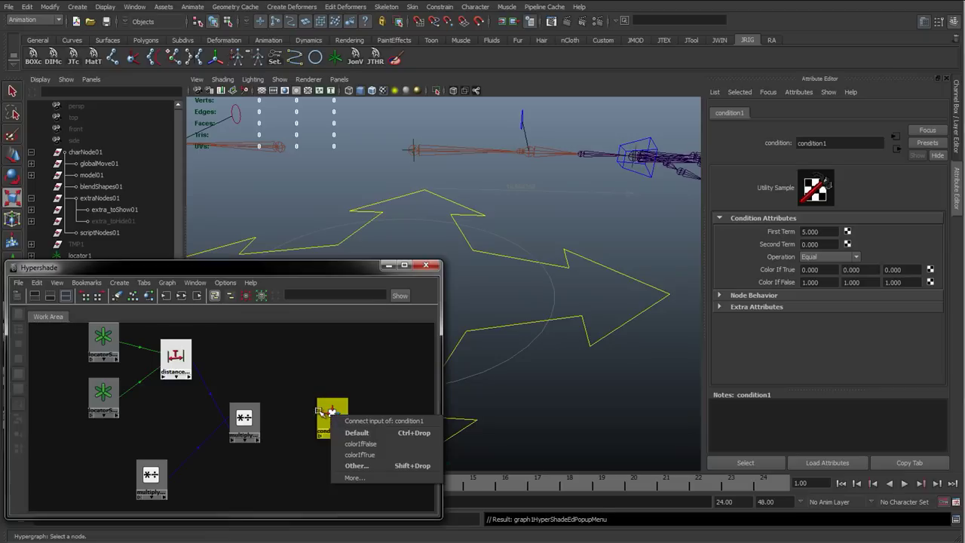
pyautogui.click(356, 467)
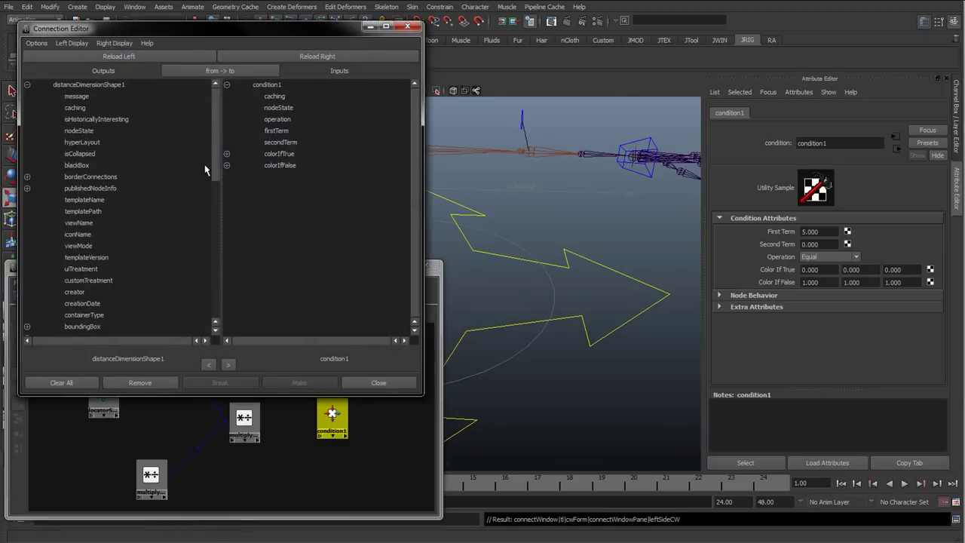
pyautogui.moveTo(217, 155); pyautogui.dragTo(203, 294)
pyautogui.click(76, 329)
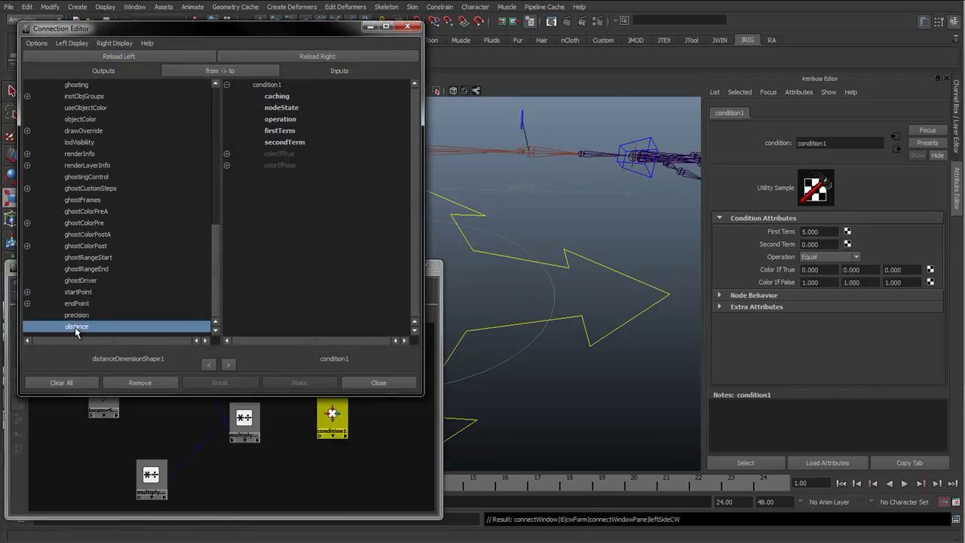
pyautogui.click(279, 132)
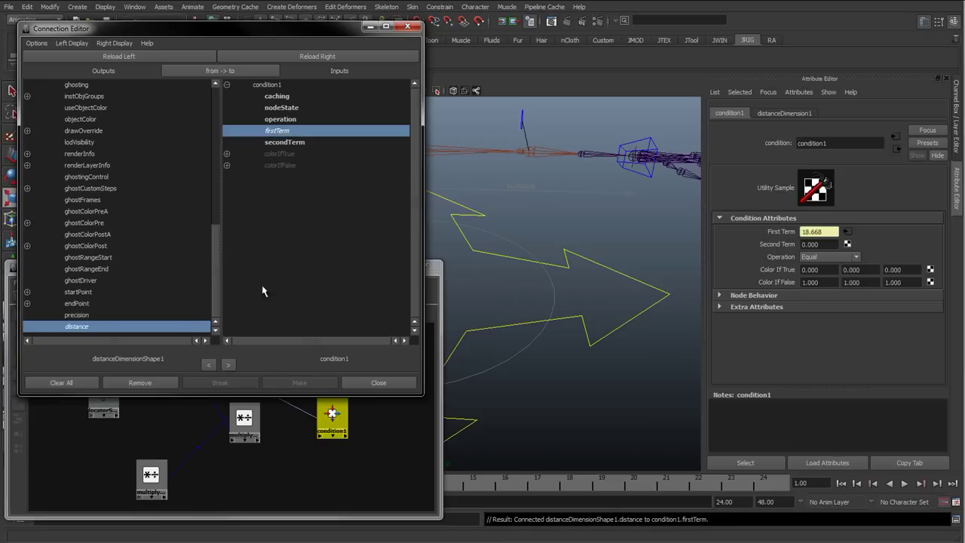
pyautogui.click(379, 383)
# Step: Set condition1's operation to Less or Equal and check its first and second terms
pyautogui.click(825, 258)
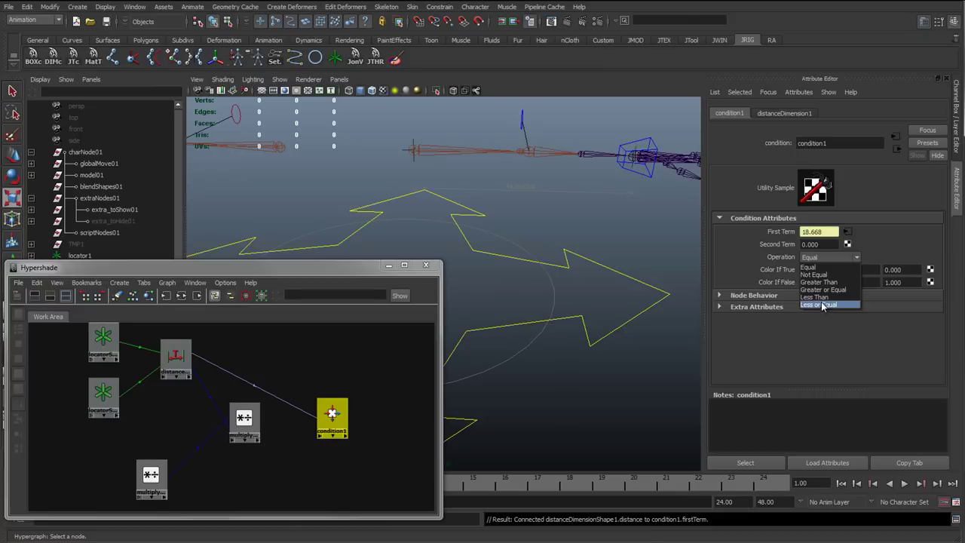
pyautogui.click(827, 306)
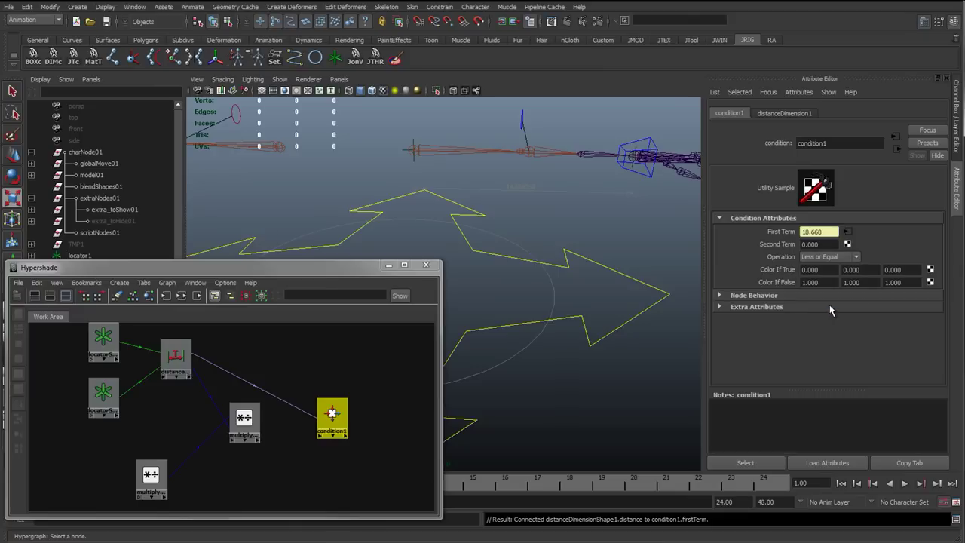
pyautogui.click(803, 233)
pyautogui.keyDown('alt'); pyautogui.moveTo(560, 222); pyautogui.dragTo(564, 304); pyautogui.keyUp('alt')
pyautogui.click(824, 235)
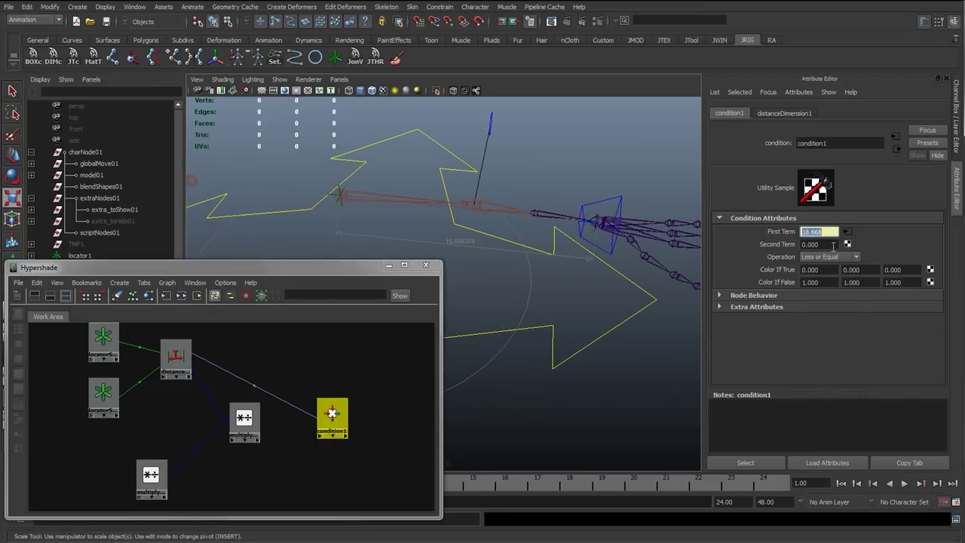
pyautogui.moveTo(819, 247); pyautogui.dragTo(770, 247)
# Step: Move the left wrist control outward along the arm to about X 24.68 cm, so the arm just straightens
pyautogui.click(620, 199)
pyautogui.press('w')
pyautogui.keyDown('alt'); pyautogui.moveTo(596, 217); pyautogui.dragTo(523, 269); pyautogui.keyUp('alt')
pyautogui.press('space')
pyautogui.keyDown('alt'); pyautogui.moveTo(523, 269); pyautogui.dragTo(621, 261, button='right'); pyautogui.keyUp('alt')
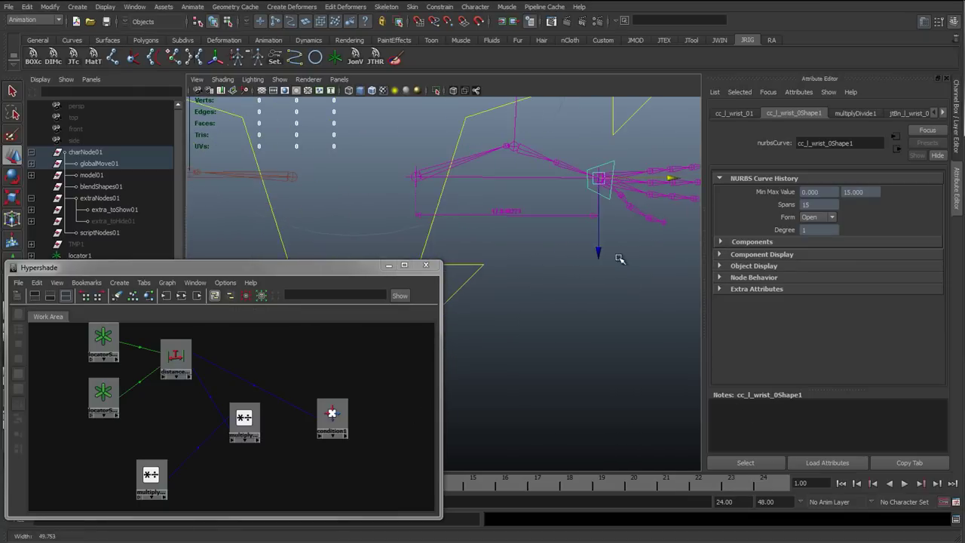
pyautogui.keyDown('alt'); pyautogui.moveTo(613, 225); pyautogui.dragTo(481, 274, button='middle'); pyautogui.keyUp('alt')
pyautogui.keyDown('alt'); pyautogui.moveTo(472, 261); pyautogui.dragTo(557, 276, button='right'); pyautogui.keyUp('alt')
pyautogui.keyDown('alt'); pyautogui.moveTo(557, 276); pyautogui.dragTo(589, 247); pyautogui.keyUp('alt')
pyautogui.moveTo(631, 221); pyautogui.dragTo(651, 227)
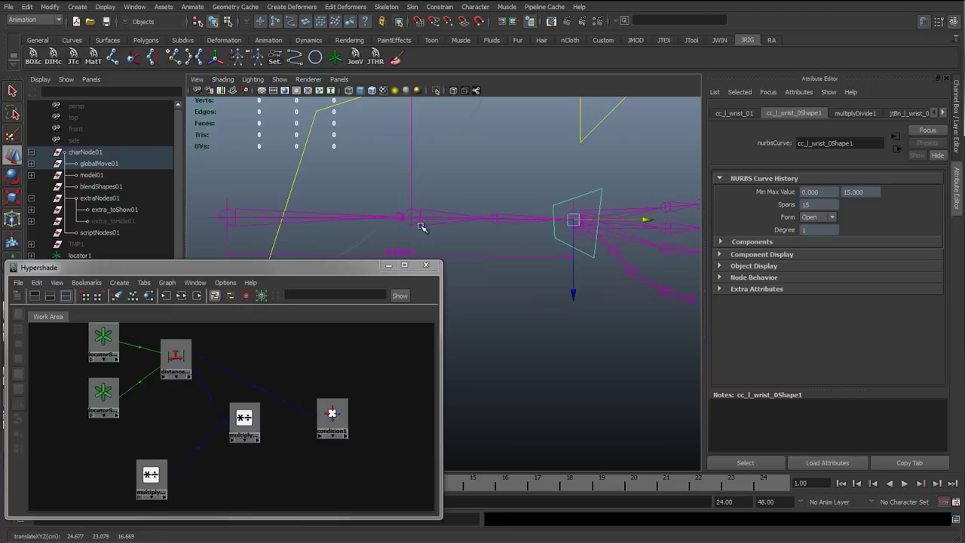
pyautogui.moveTo(647, 220); pyautogui.dragTo(648, 219)
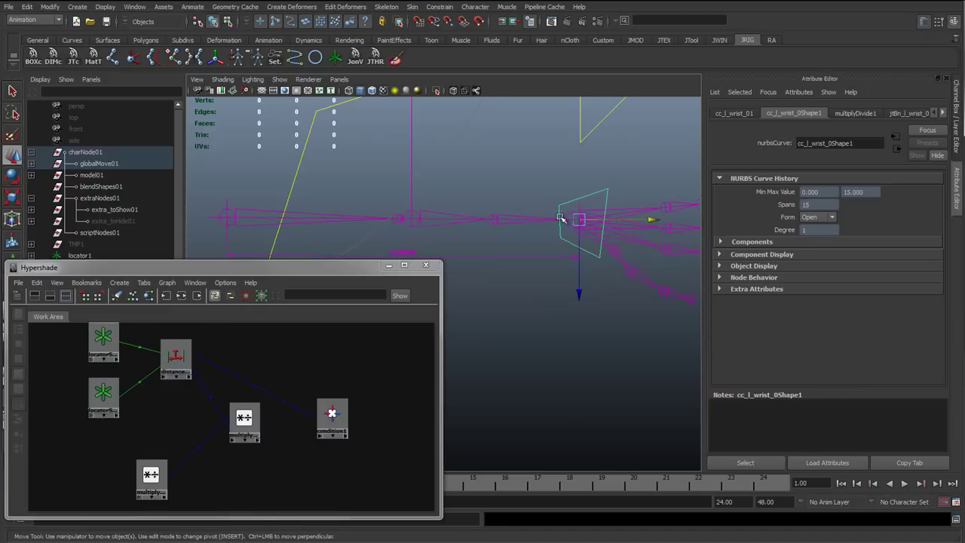
pyautogui.moveTo(654, 220); pyautogui.dragTo(647, 219)
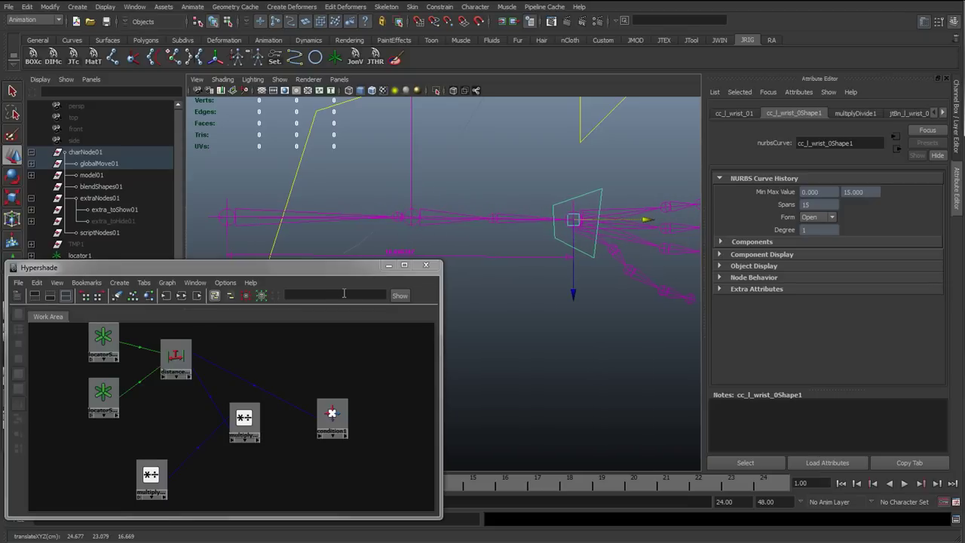
# Step: Copy the distance value from distanceDimensionShape1 into condition1's Second Term as 18.696
pyautogui.click(176, 357)
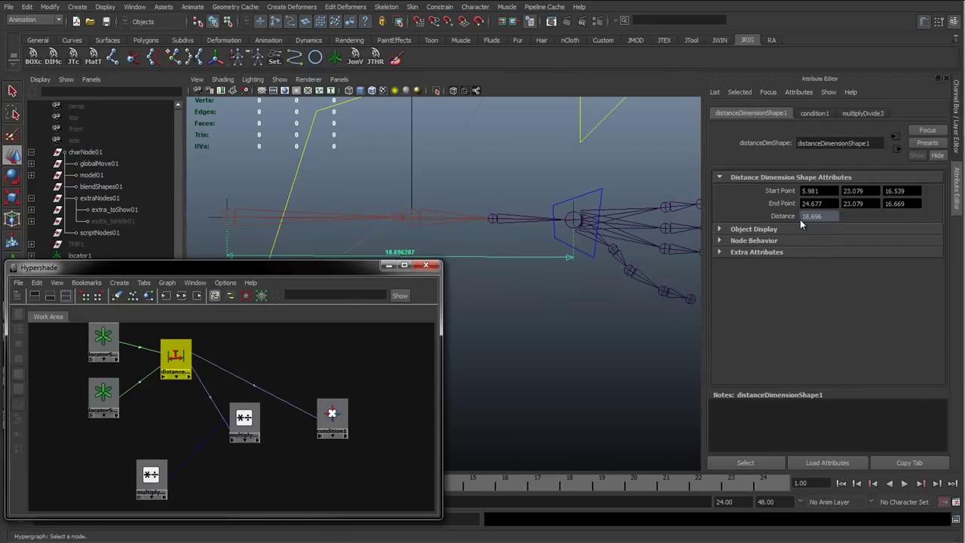
pyautogui.moveTo(825, 218); pyautogui.dragTo(774, 216)
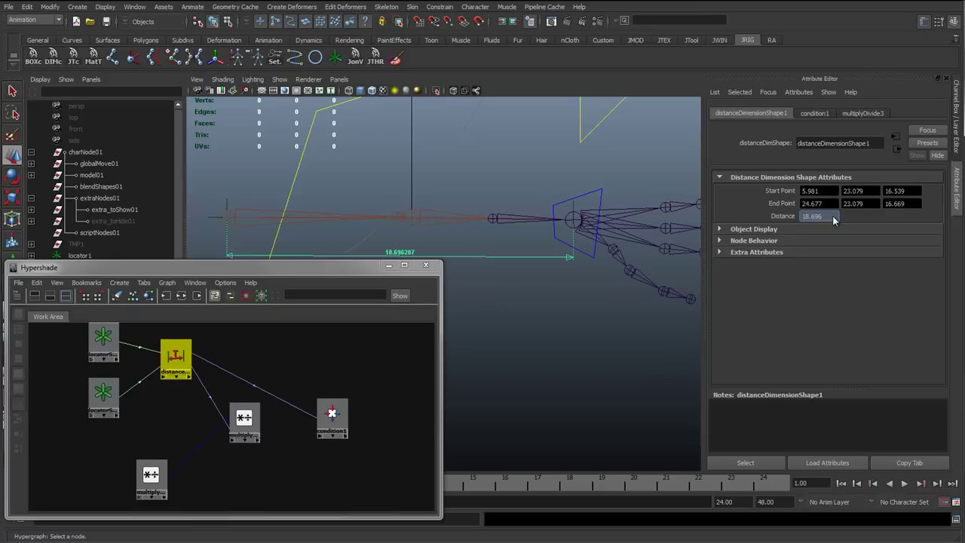
pyautogui.moveTo(833, 215); pyautogui.dragTo(756, 217)
pyautogui.hotkey('ctrl', 'c')
pyautogui.click(332, 417)
pyautogui.moveTo(823, 244); pyautogui.dragTo(764, 243)
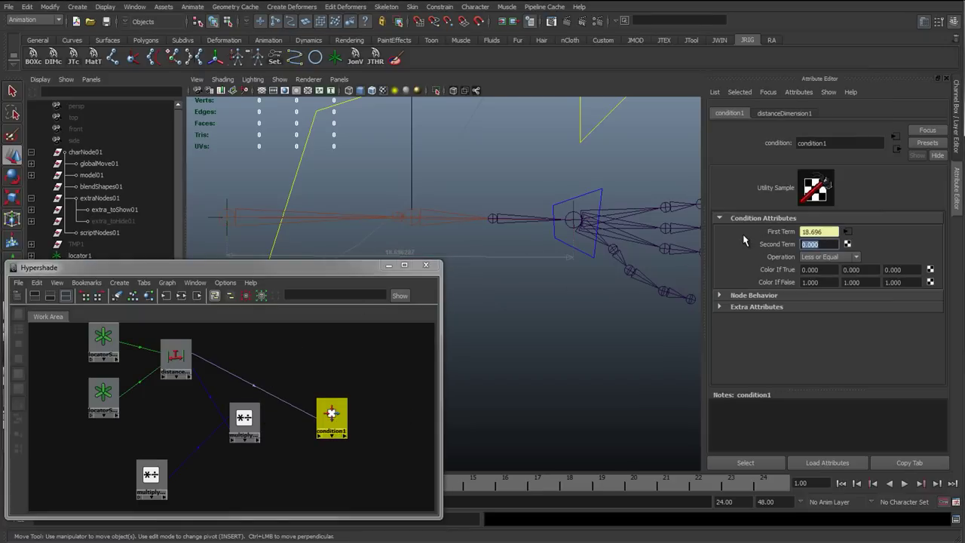
pyautogui.hotkey('ctrl', 'v')
# Step: Set the first Input 1 value of multiplyDivide4 to 18.696 and lock that attribute
pyautogui.moveTo(350, 269); pyautogui.dragTo(349, 238)
pyautogui.click(148, 445)
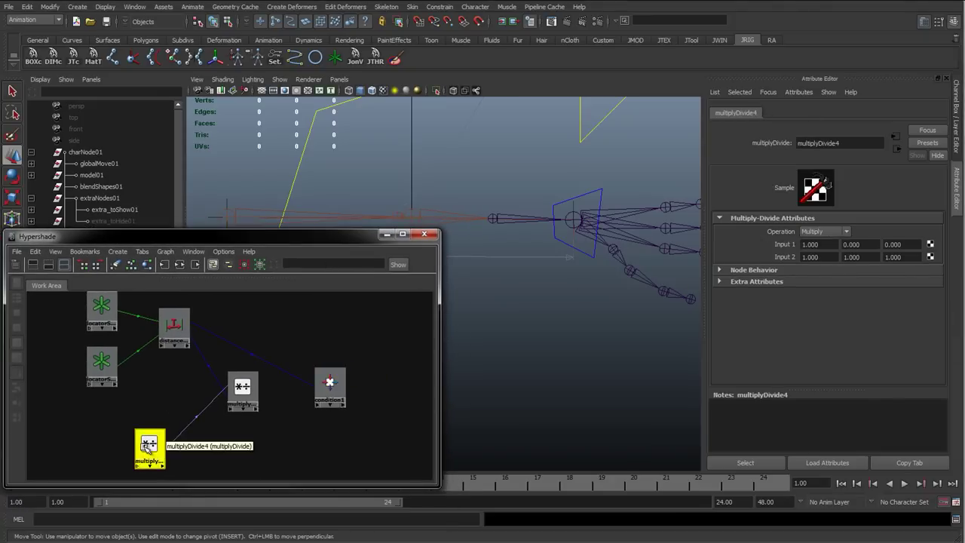
pyautogui.moveTo(149, 445); pyautogui.dragTo(159, 435)
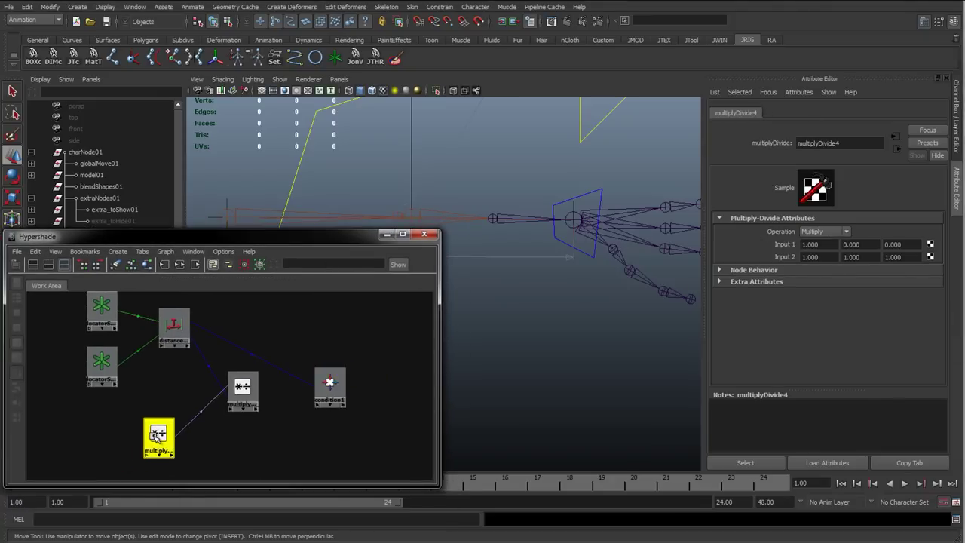
pyautogui.click(831, 245)
pyautogui.hotkey('ctrl', 'v')
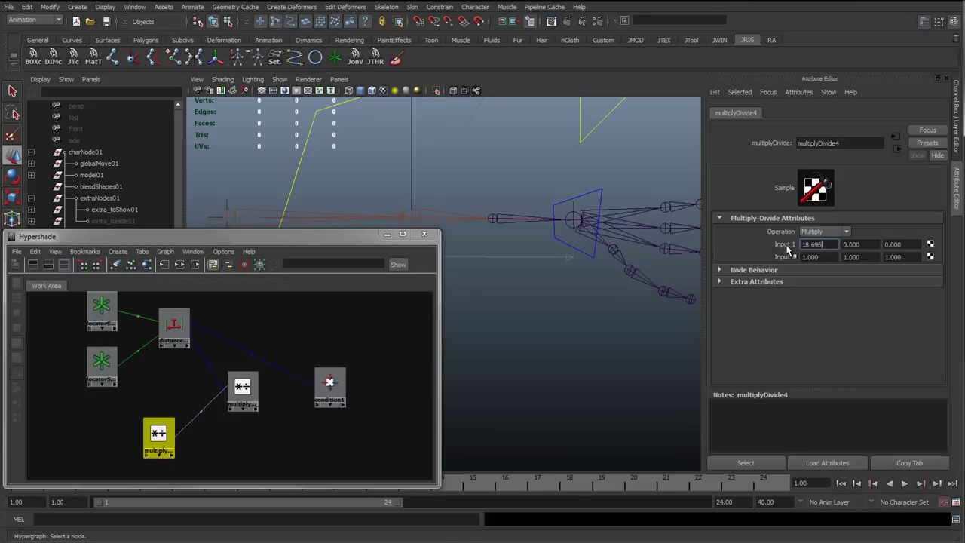
pyautogui.click(829, 259)
pyautogui.click(828, 248)
pyautogui.rightClick(828, 243)
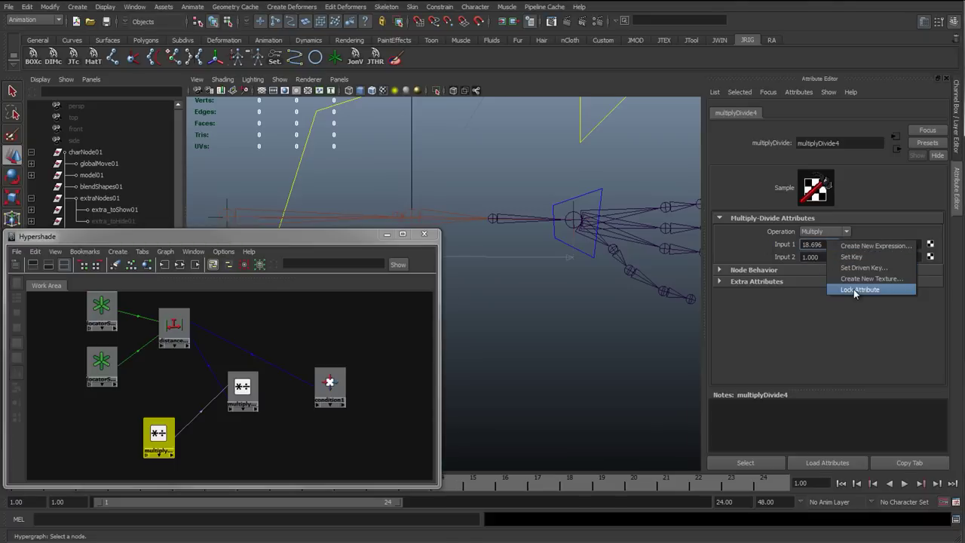
pyautogui.click(854, 288)
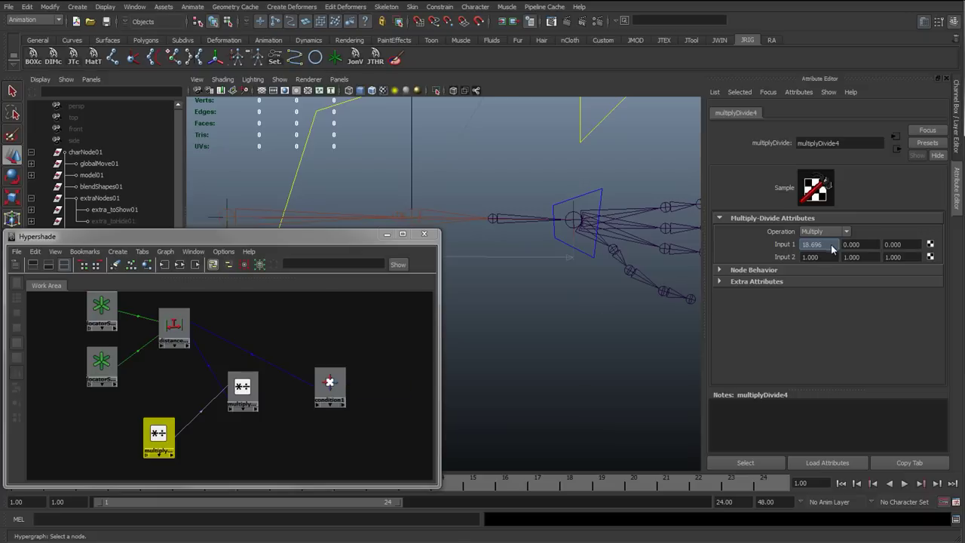
pyautogui.click(181, 387)
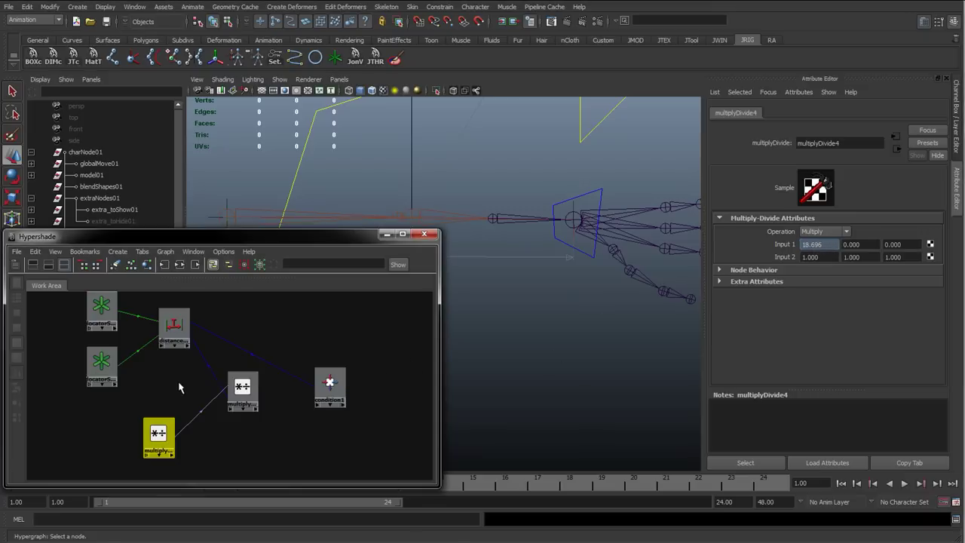
# Step: Rearrange multiplyDivide4, multiplyDivide3 and condition1 closer together in the node graph and check the condition's terms
pyautogui.moveTo(159, 437); pyautogui.dragTo(163, 434)
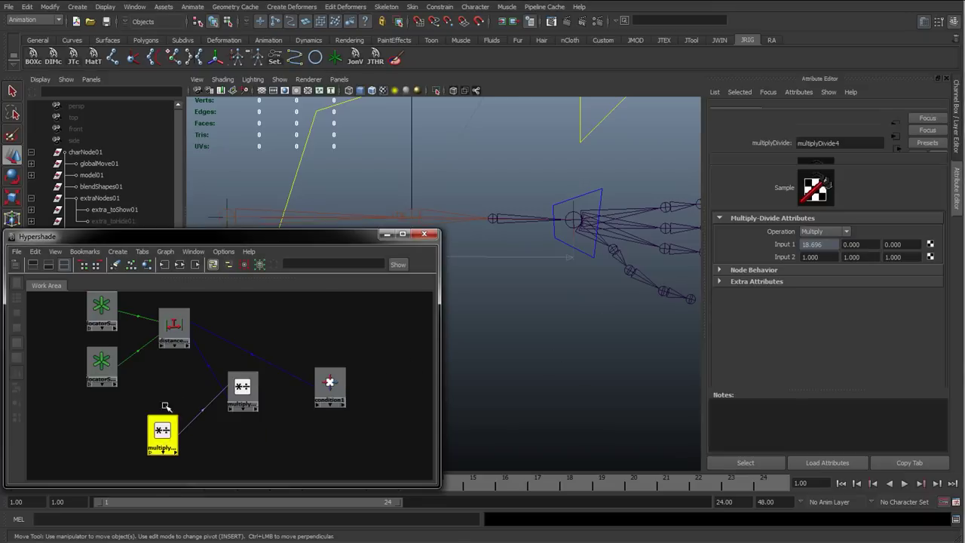
pyautogui.click(240, 386)
pyautogui.moveTo(238, 387); pyautogui.dragTo(229, 375)
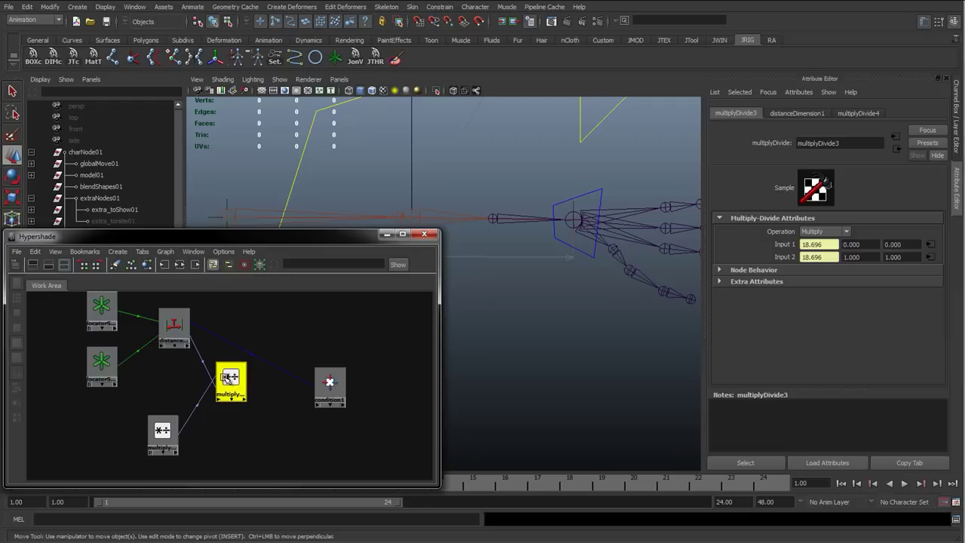
pyautogui.click(330, 383)
pyautogui.moveTo(329, 382); pyautogui.dragTo(315, 372)
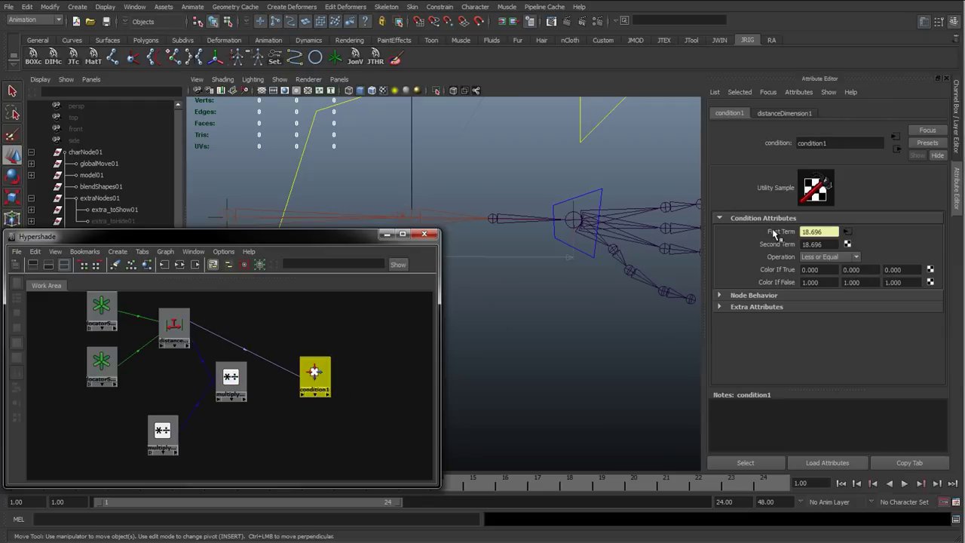
pyautogui.moveTo(824, 245); pyautogui.dragTo(779, 248)
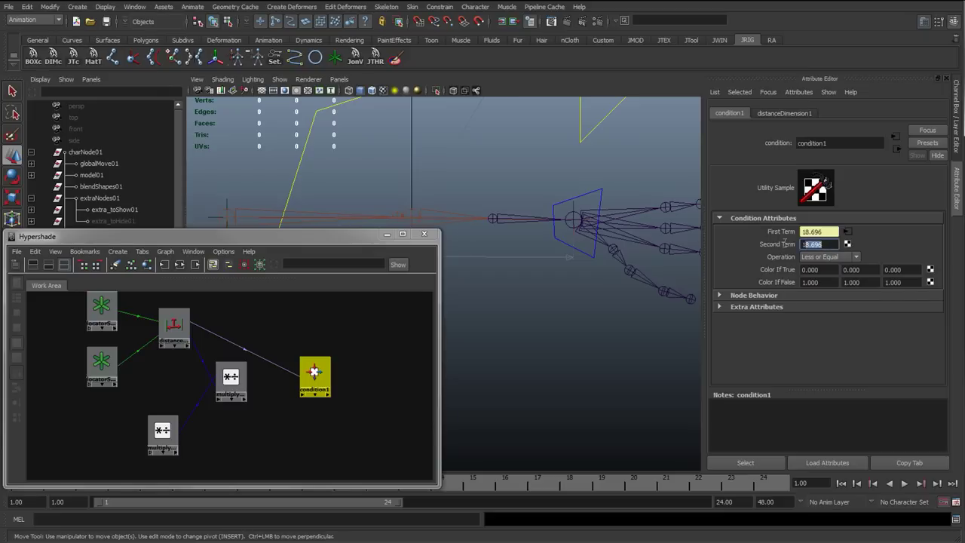
# Step: Reset the left wrist control's Translate X to 0
pyautogui.click(601, 195)
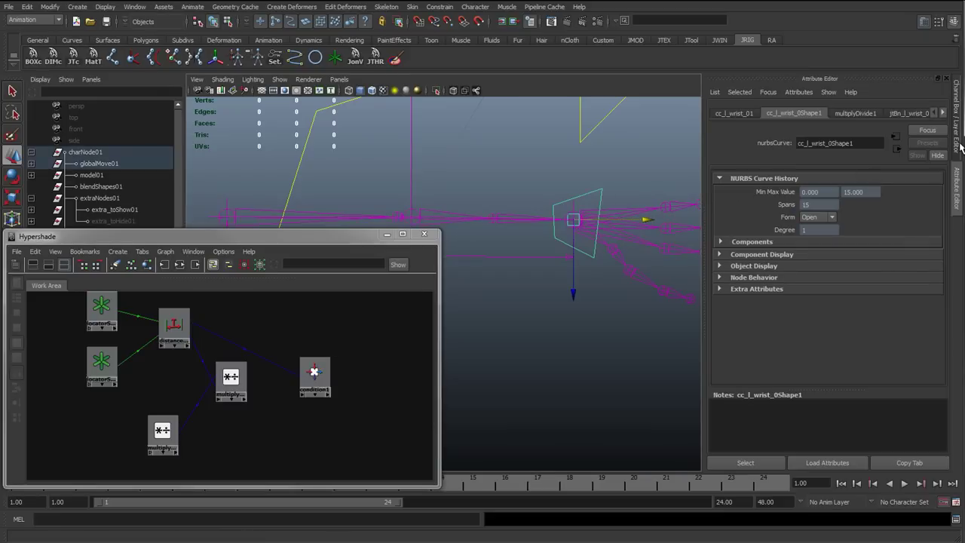
pyautogui.click(957, 121)
pyautogui.click(926, 127)
pyautogui.write('0')
pyautogui.press('Return')
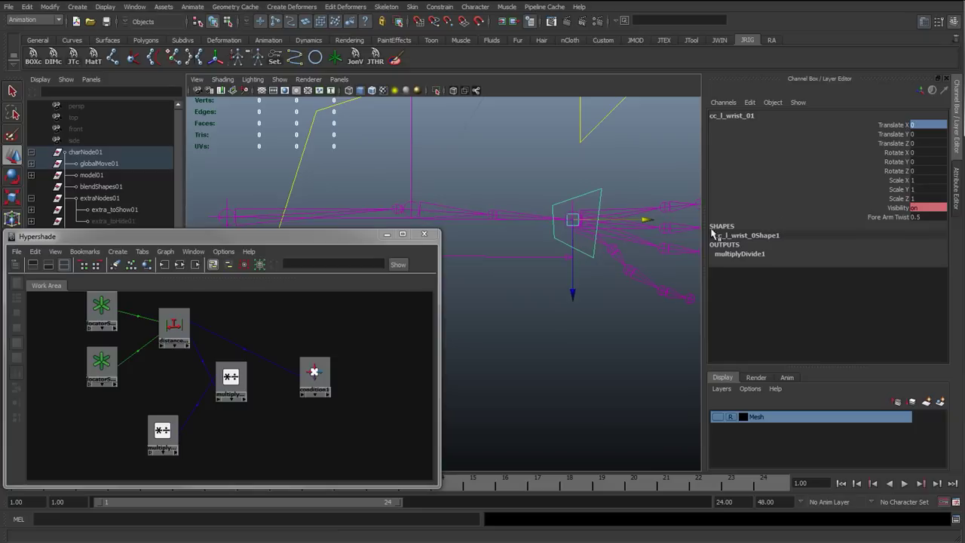
# Step: Compare the values of multiplyDivide3 and condition1, and connect outputX of multiplyDivide4 to condition1's secondTerm
pyautogui.click(229, 377)
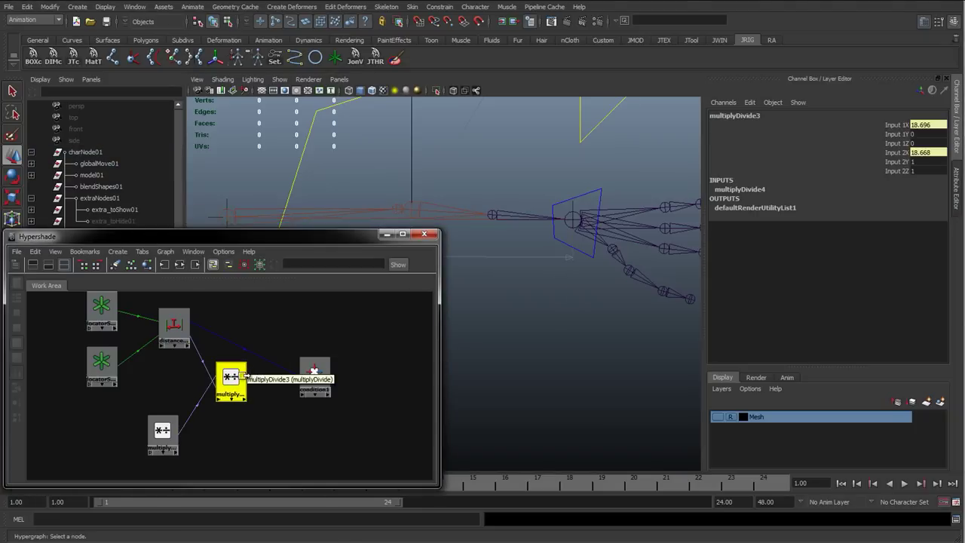
pyautogui.doubleClick(315, 373)
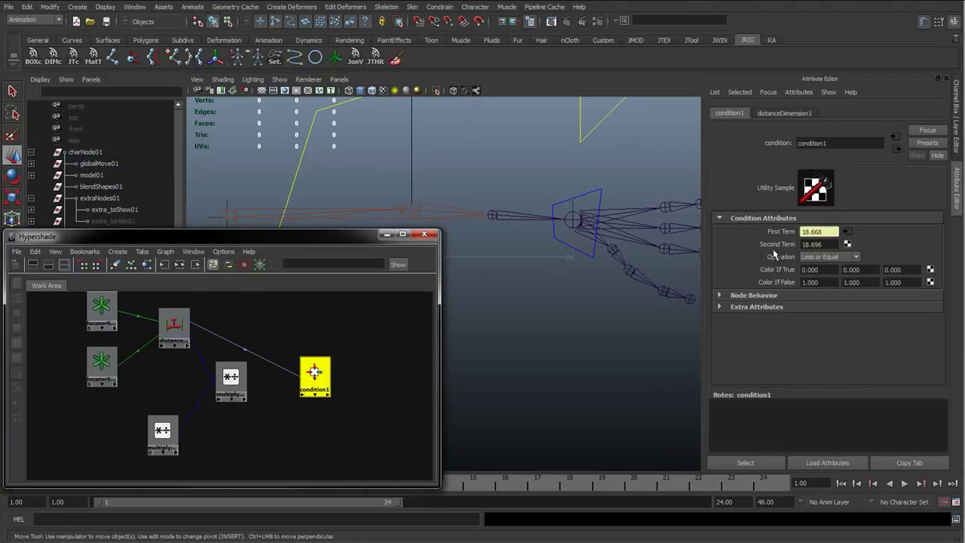
pyautogui.click(784, 246)
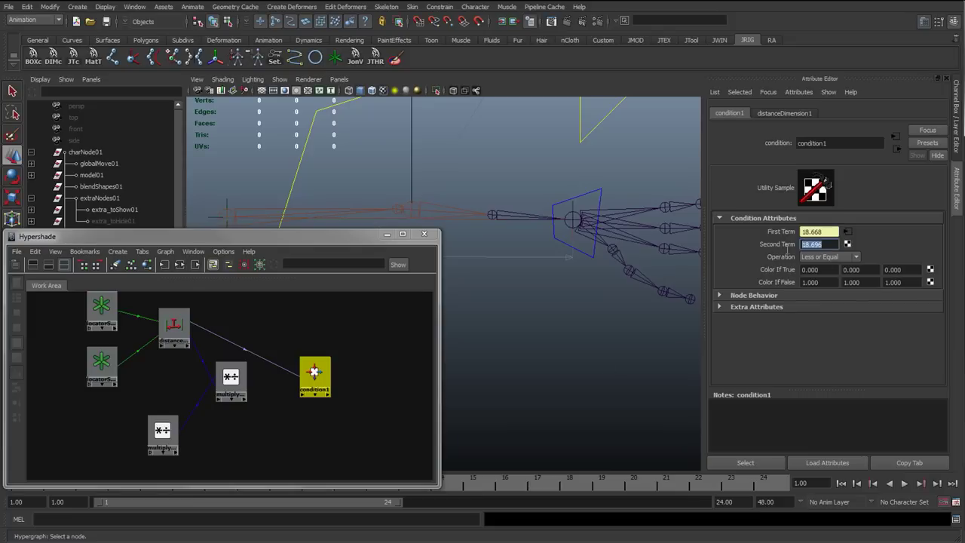
pyautogui.moveTo(160, 432); pyautogui.dragTo(315, 376, button='middle')
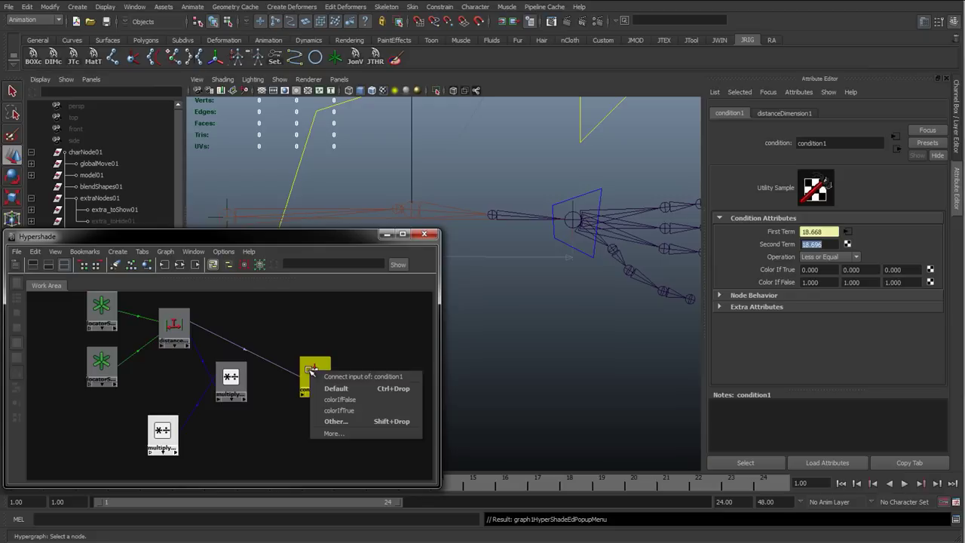
pyautogui.click(329, 423)
pyautogui.click(27, 176)
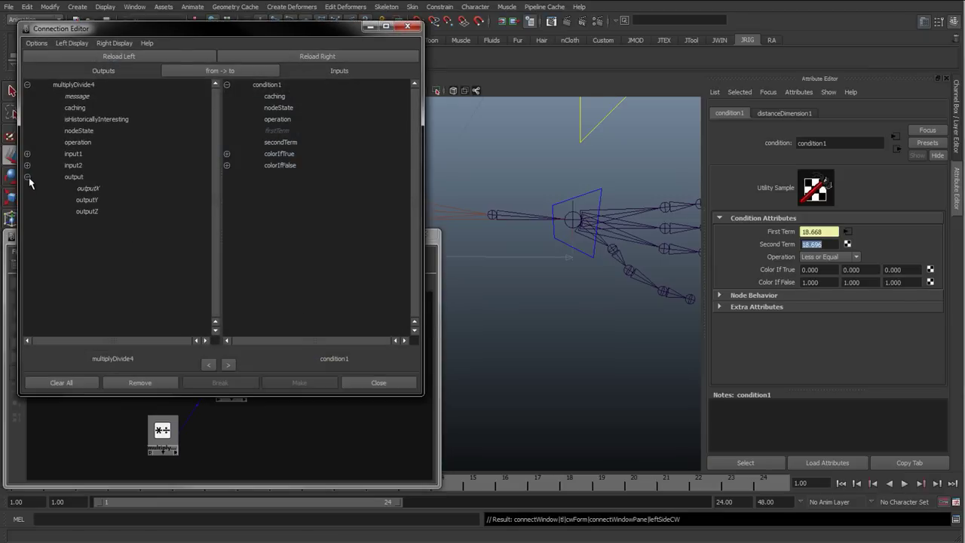
pyautogui.click(90, 188)
pyautogui.click(279, 143)
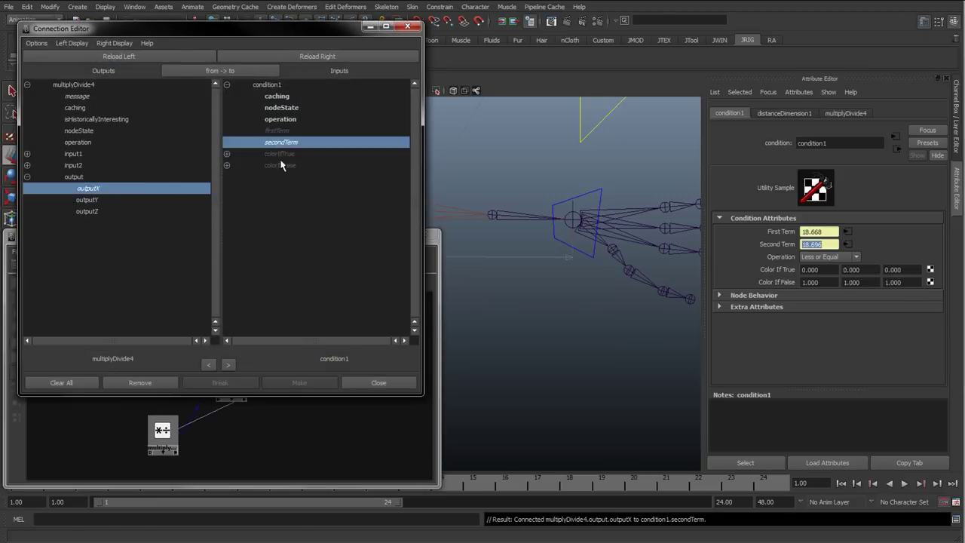
pyautogui.click(378, 383)
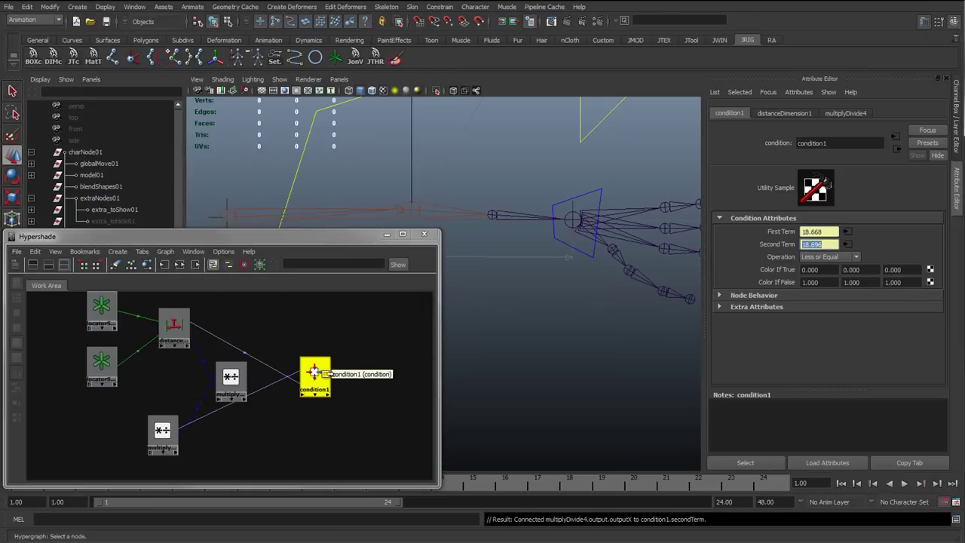
pyautogui.click(162, 432)
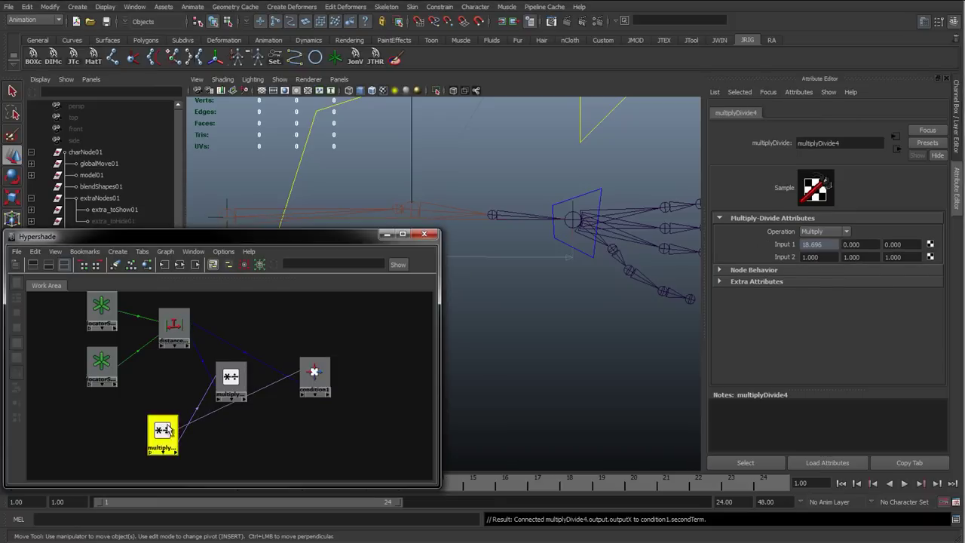
# Step: Review multiplyDivide4's Input 1 and Input 2 values, move the node lower in the graph, and check condition1's First Term and Second Term
pyautogui.click(827, 248)
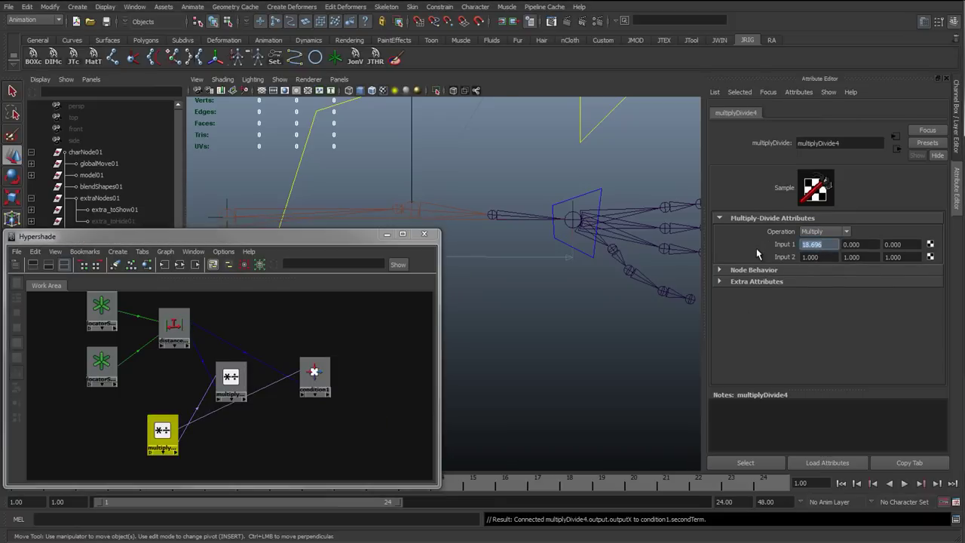
pyautogui.click(827, 257)
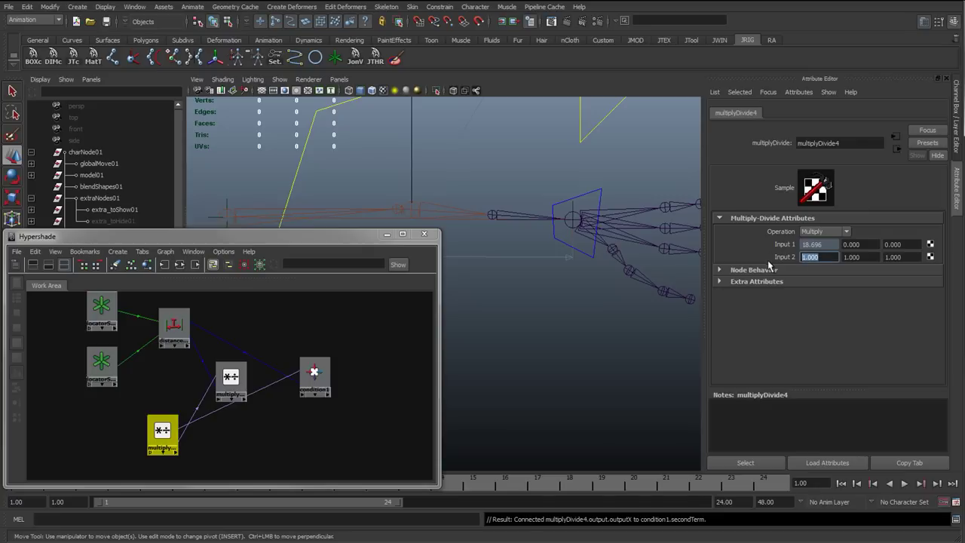
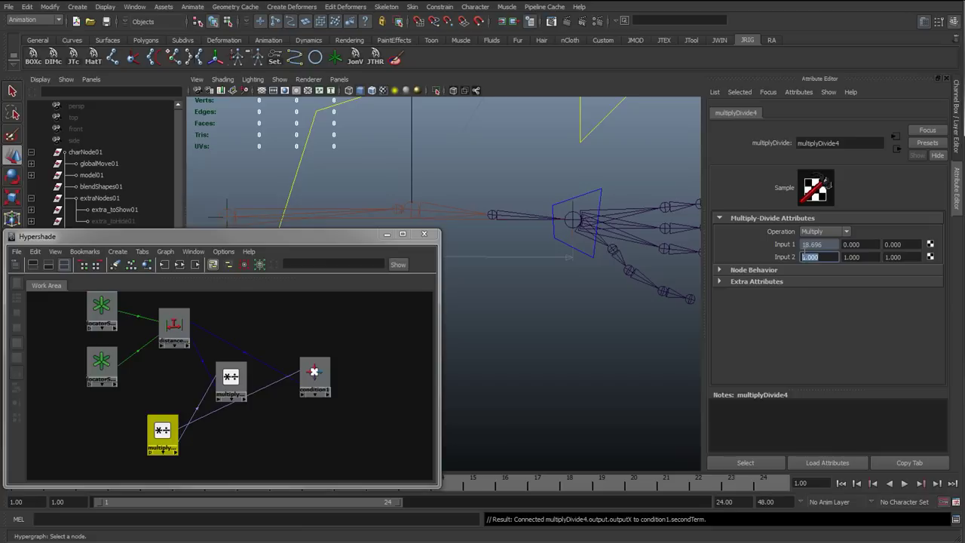
pyautogui.moveTo(804, 246); pyautogui.dragTo(825, 246)
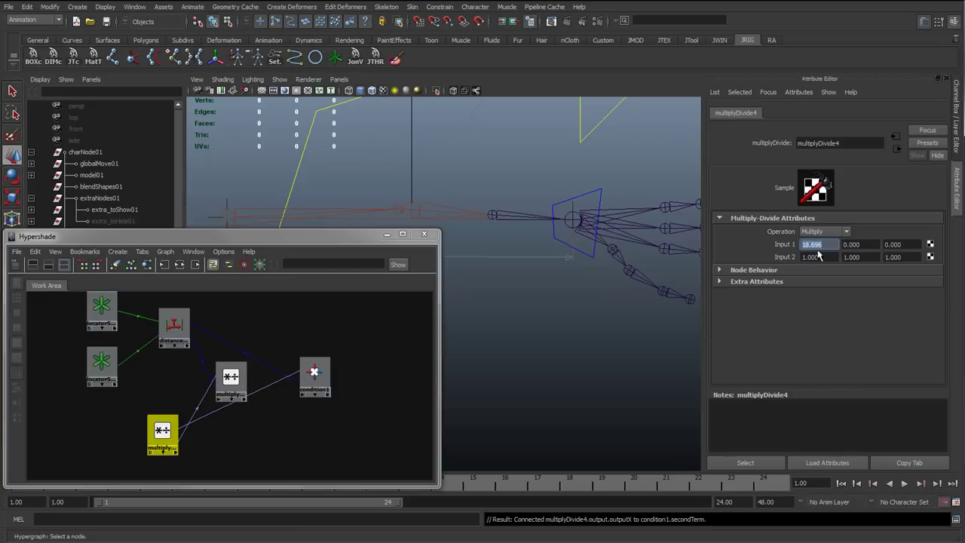
pyautogui.moveTo(167, 430); pyautogui.dragTo(182, 448)
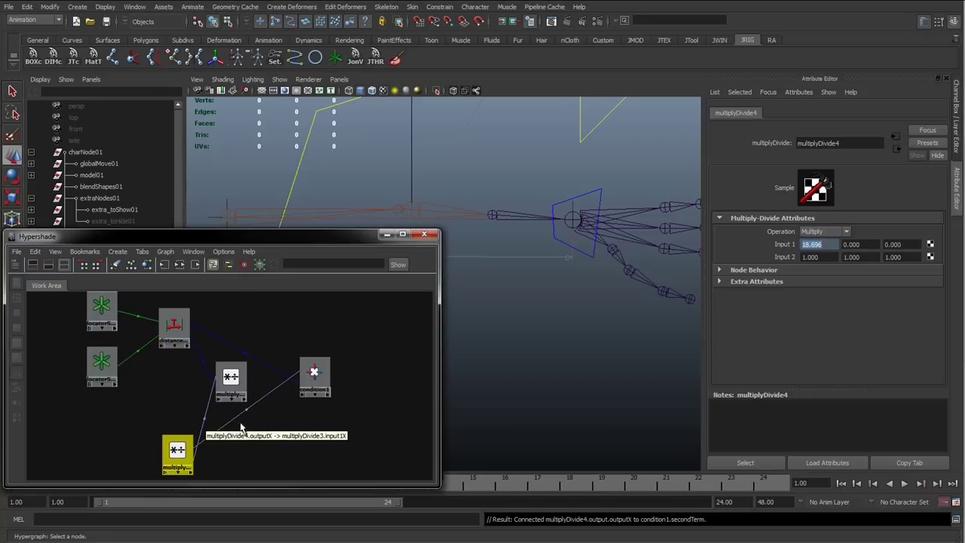
pyautogui.click(315, 375)
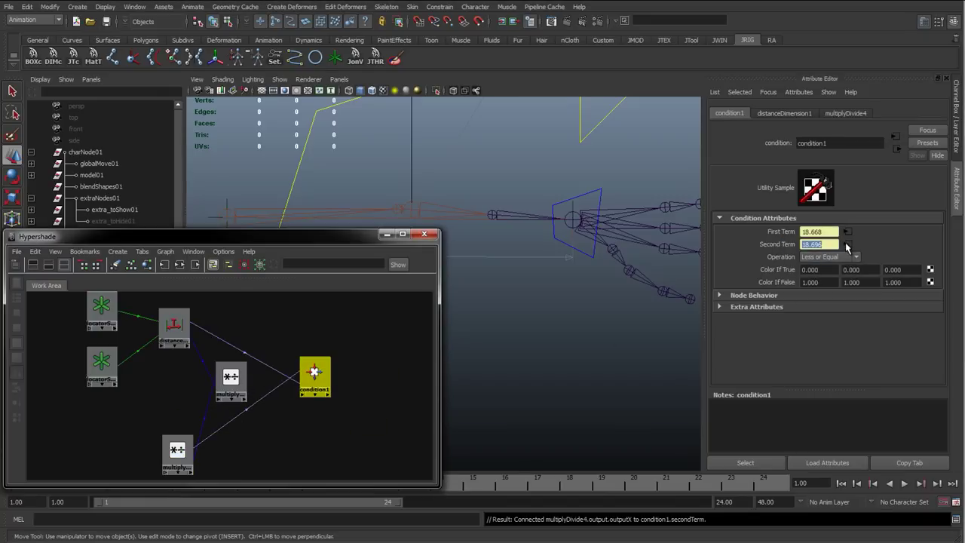
pyautogui.moveTo(827, 243); pyautogui.dragTo(784, 247)
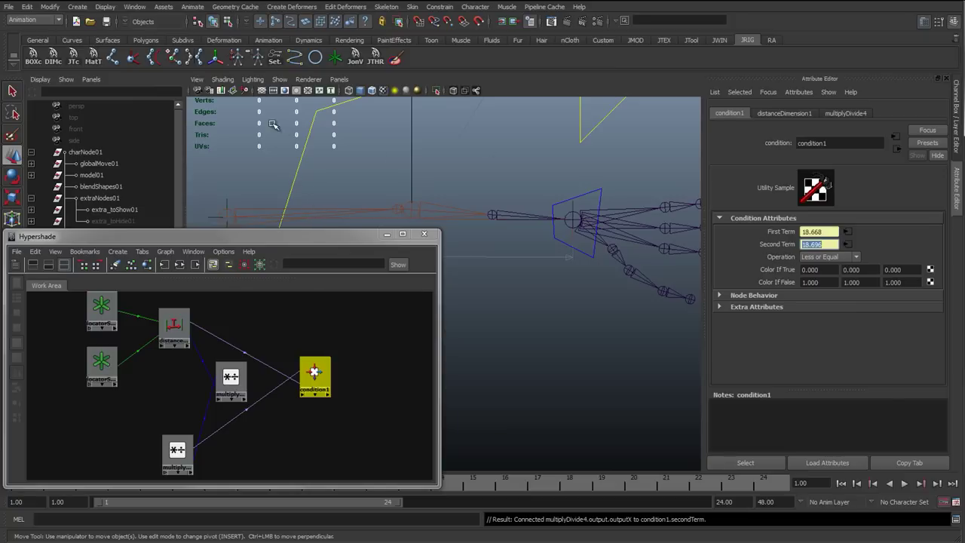
pyautogui.click(826, 245)
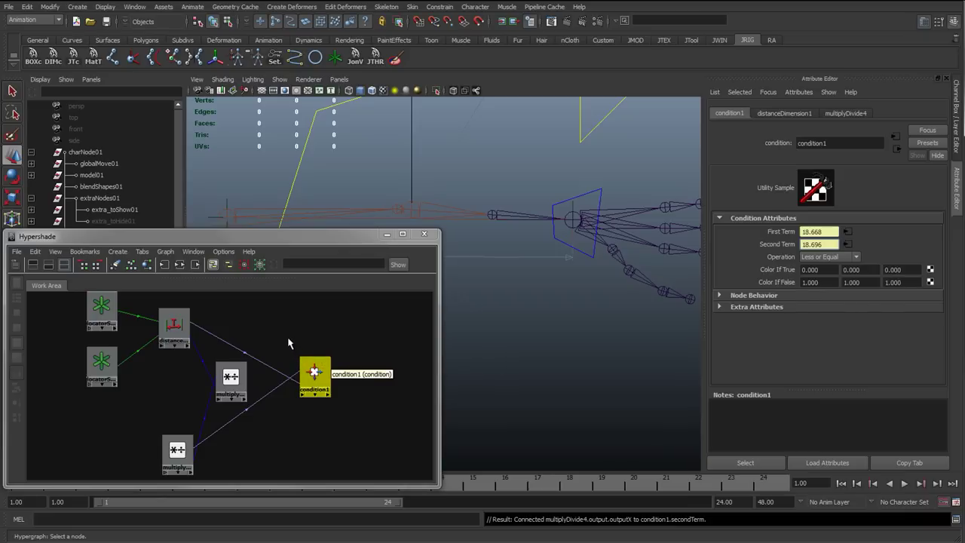
# Step: Move multiplyDivide4 and multiplyDivide3 farther from condition1 in the node graph and recheck condition1's First Term and Second Term
pyautogui.moveTo(177, 451); pyautogui.dragTo(165, 451)
pyautogui.moveTo(231, 375); pyautogui.dragTo(214, 375)
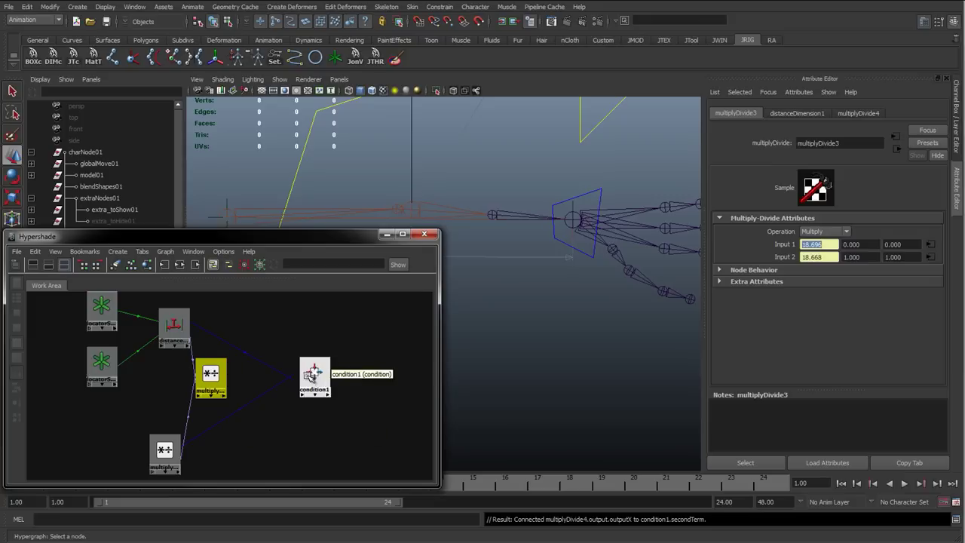
pyautogui.click(313, 373)
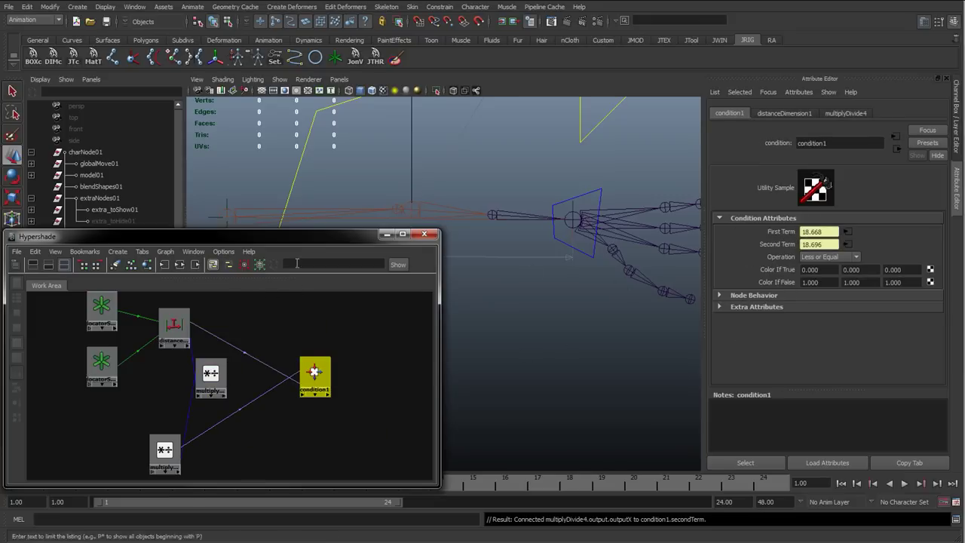
pyautogui.moveTo(830, 235); pyautogui.dragTo(781, 239)
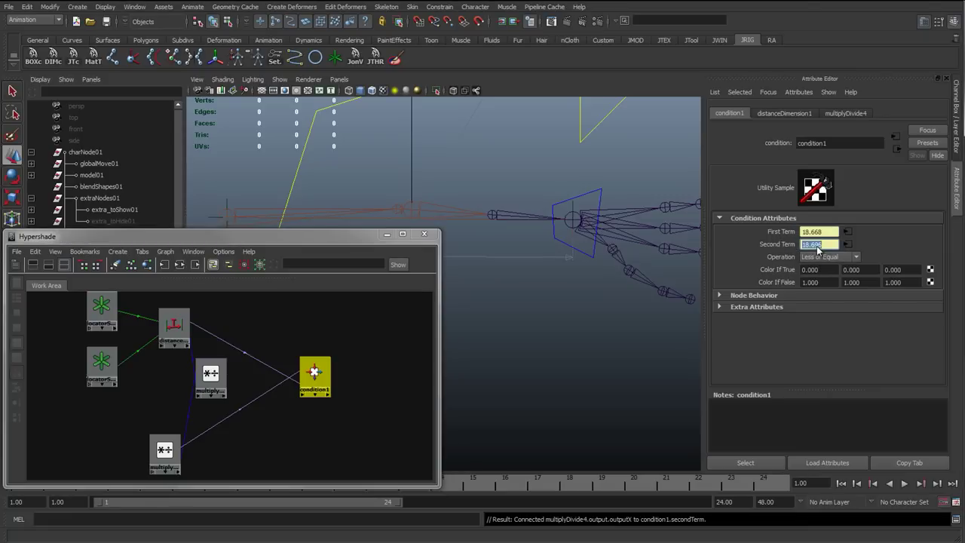
# Step: Move the left wrist control toward the shoulder so the elbow bends, and check condition1's First Term against its Second Term
pyautogui.click(601, 197)
pyautogui.click(603, 195)
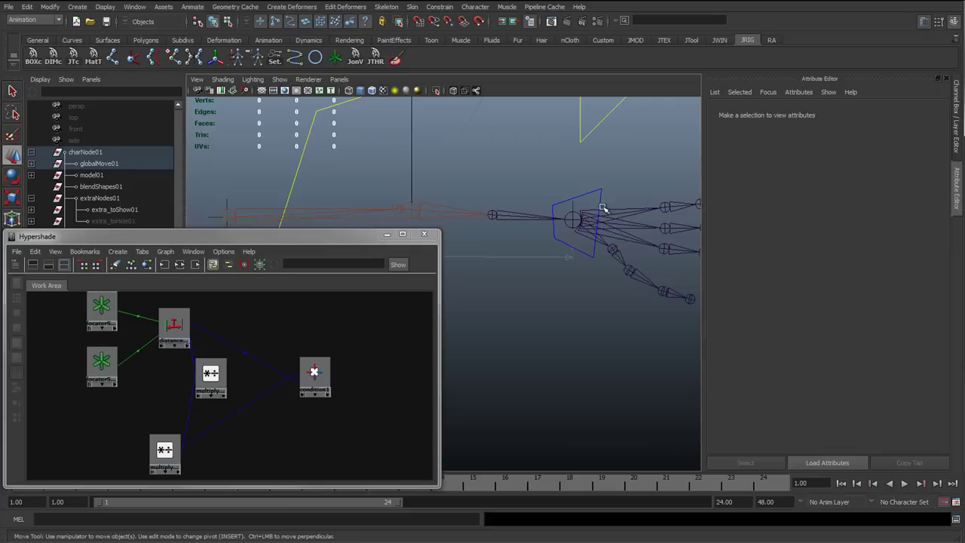
pyautogui.moveTo(577, 220); pyautogui.dragTo(572, 220)
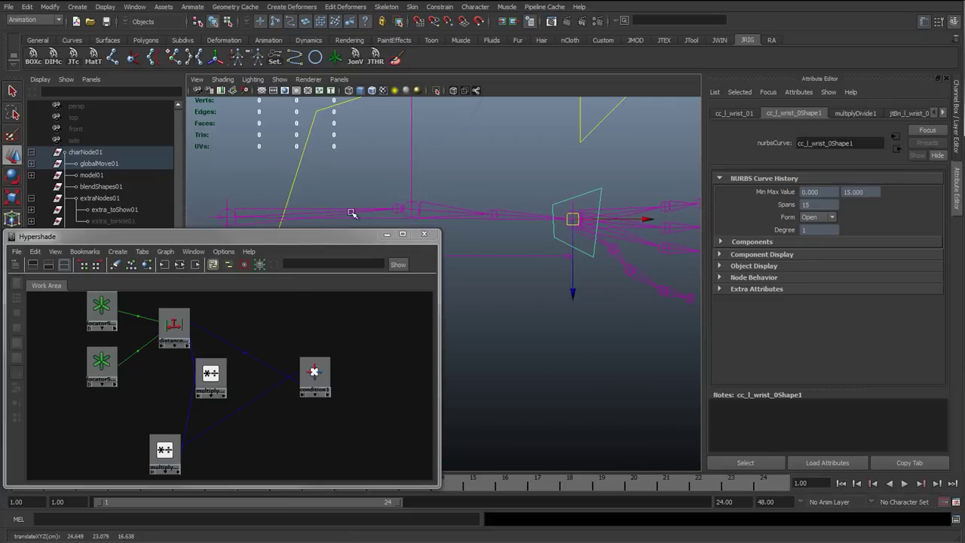
pyautogui.keyDown('alt'); pyautogui.moveTo(577, 222); pyautogui.dragTo(355, 216, button='middle'); pyautogui.keyUp('alt')
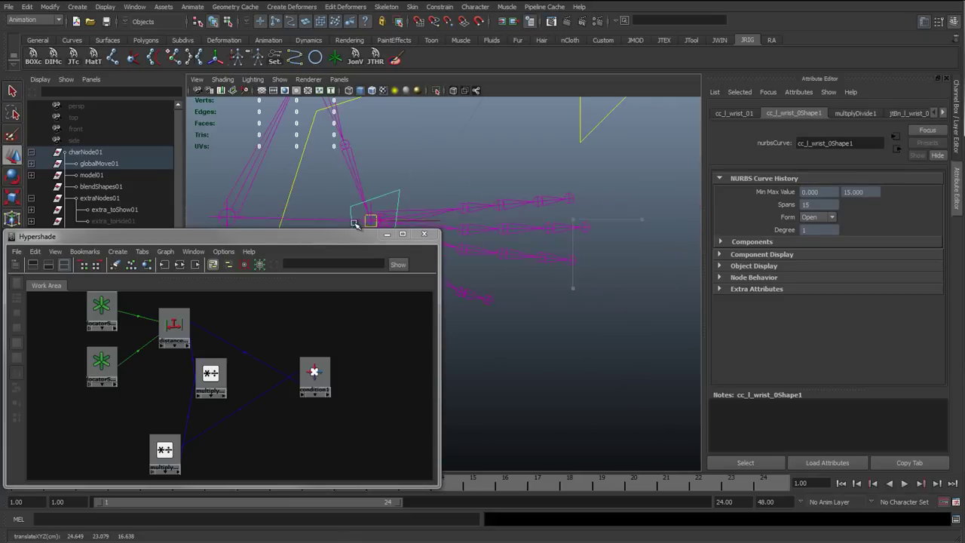
pyautogui.keyDown('alt'); pyautogui.moveTo(599, 207); pyautogui.dragTo(622, 207, button='middle'); pyautogui.keyUp('alt')
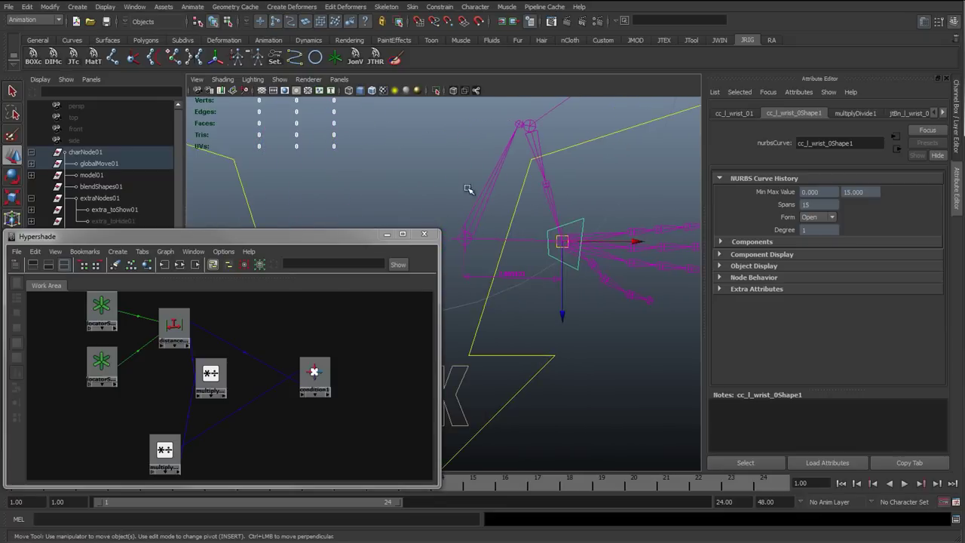
pyautogui.moveTo(180, 329); pyautogui.dragTo(291, 373, button='middle')
pyautogui.click(314, 374)
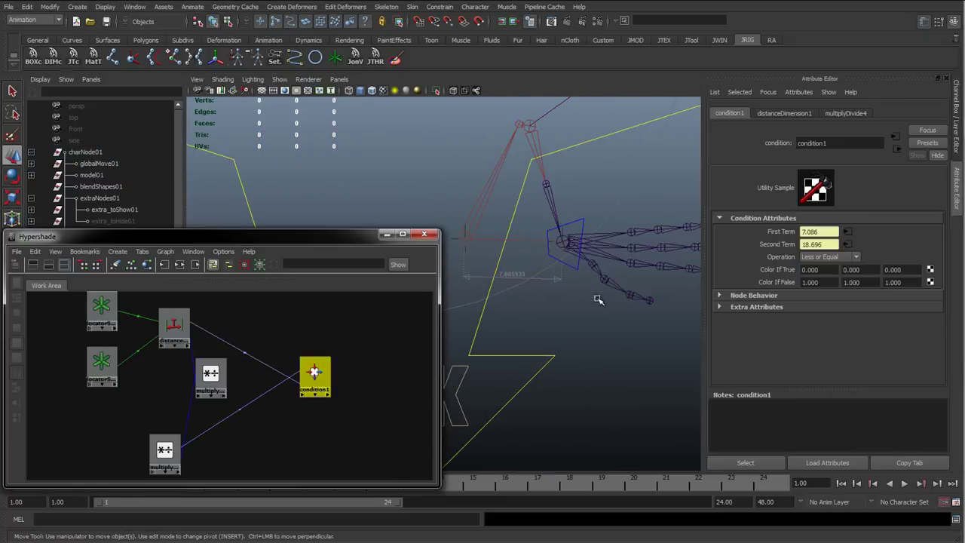
# Step: Set all three Color If True values of condition1 to 1
pyautogui.keyDown('alt'); pyautogui.moveTo(581, 274); pyautogui.dragTo(558, 273, button='middle'); pyautogui.keyUp('alt')
pyautogui.click(806, 270)
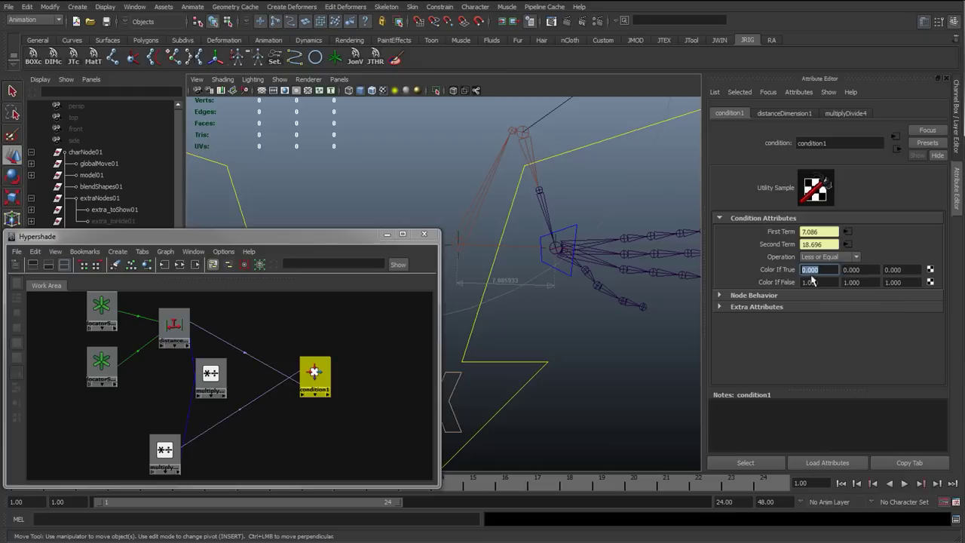
pyautogui.write('1')
pyautogui.press('Tab')
pyautogui.write('1')
pyautogui.press('Tab')
pyautogui.write('1')
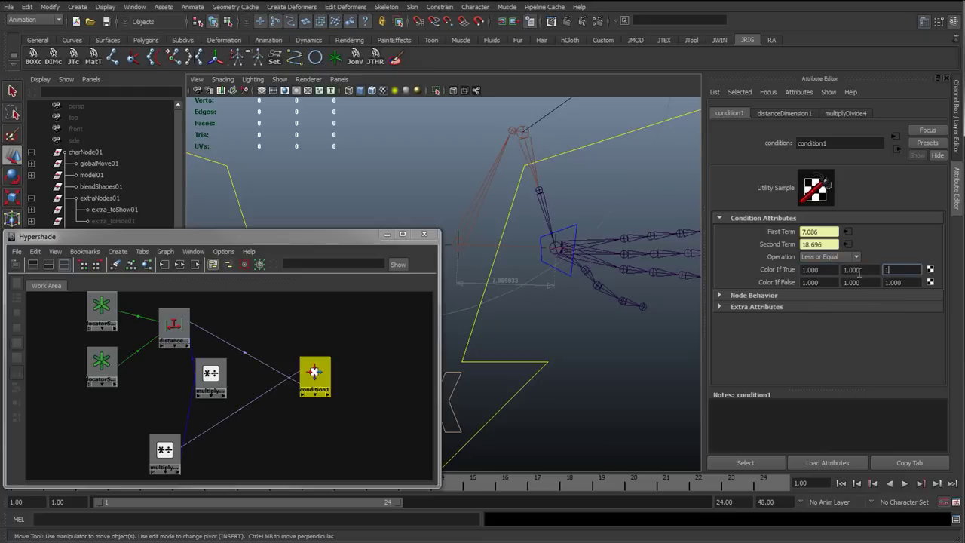
# Step: Pull the left wrist control outward to just short of full arm length and inspect condition1's terms and Color If True values
pyautogui.click(576, 227)
pyautogui.moveTo(555, 247); pyautogui.dragTo(645, 264)
pyautogui.moveTo(502, 249)
pyautogui.keyDown('alt'); pyautogui.mouseDown(button='middle')
pyautogui.moveTo(437, 250)
pyautogui.moveTo(490, 239)
pyautogui.mouseUp(button='middle'); pyautogui.keyUp('alt')
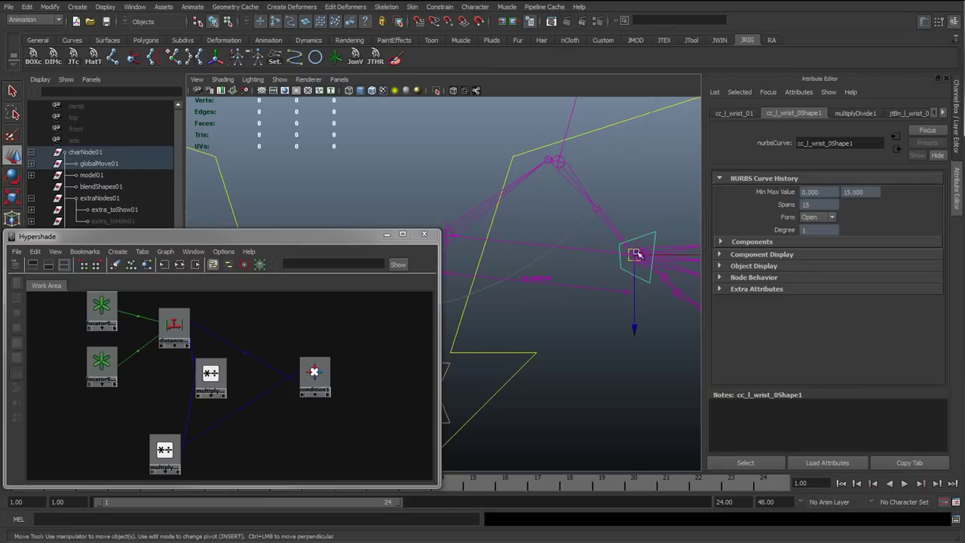
pyautogui.moveTo(636, 254); pyautogui.dragTo(571, 136)
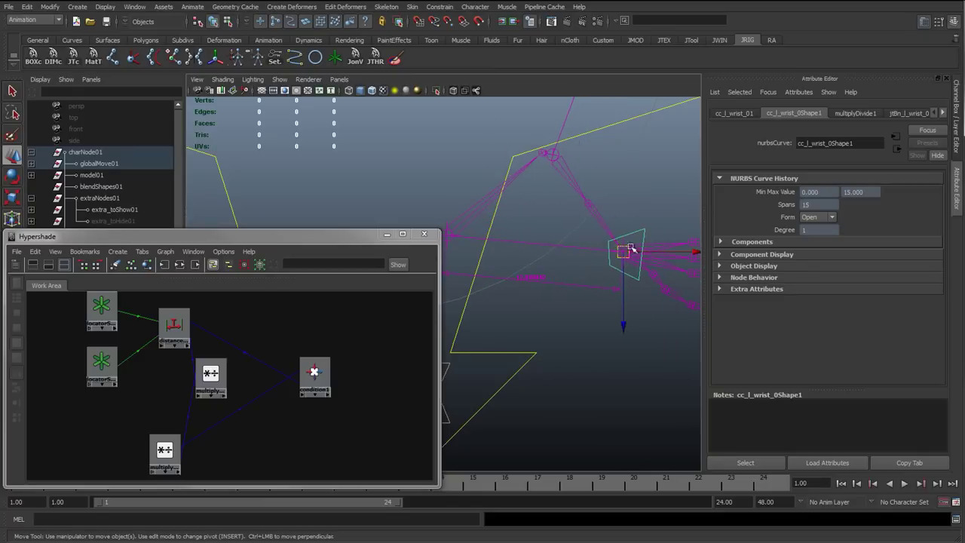
pyautogui.moveTo(625, 251); pyautogui.dragTo(654, 236)
pyautogui.click(326, 367)
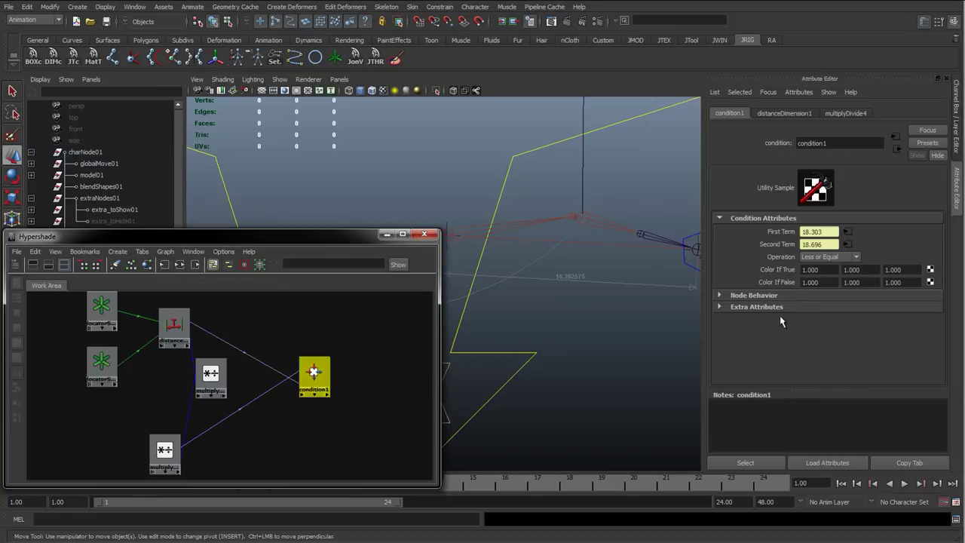
pyautogui.click(858, 269)
pyautogui.click(893, 269)
pyautogui.keyDown('alt'); pyautogui.moveTo(658, 246); pyautogui.dragTo(574, 235, button='middle'); pyautogui.keyUp('alt')
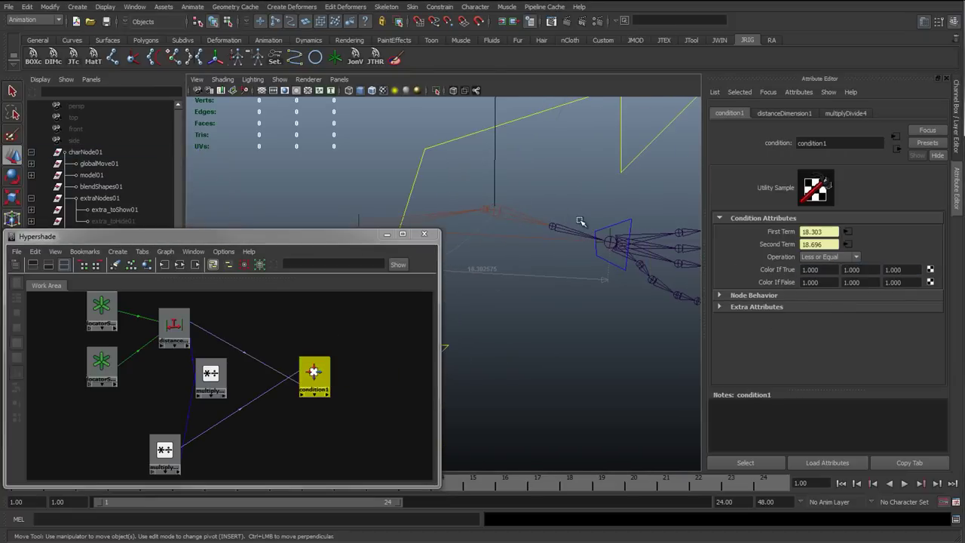
# Step: Bring the left wrist control back toward the shoulder to bend the arm and inspect condition1's terms again
pyautogui.click(622, 222)
pyautogui.moveTo(612, 241); pyautogui.dragTo(537, 227)
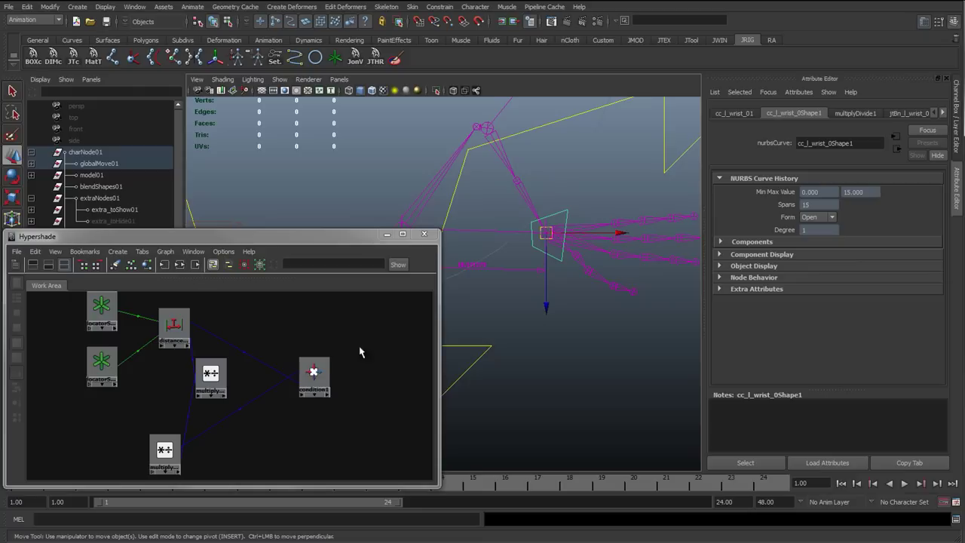
pyautogui.click(303, 377)
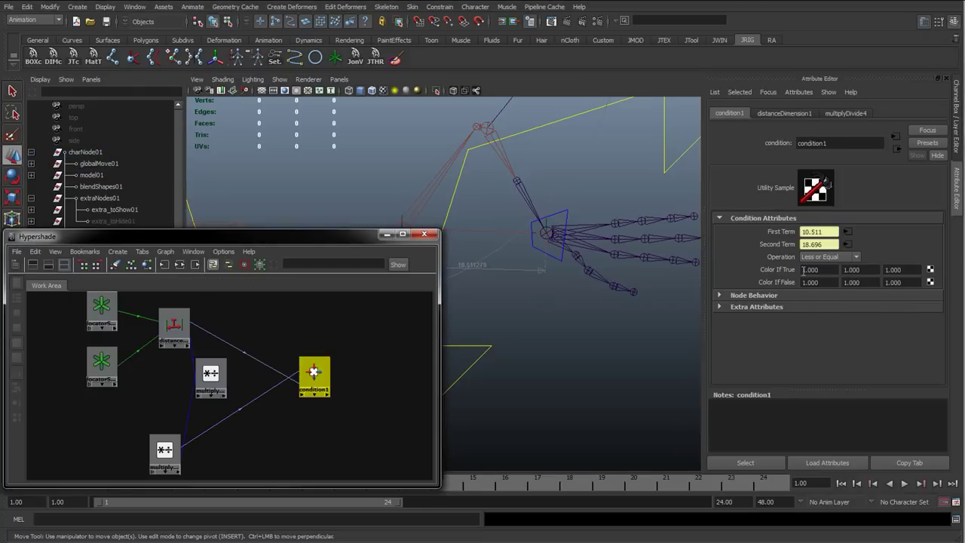
# Step: Move the left wrist control far beyond full arm length and examine condition1's First Term and Color If False values
pyautogui.click(559, 235)
pyautogui.moveTo(553, 235); pyautogui.dragTo(729, 247)
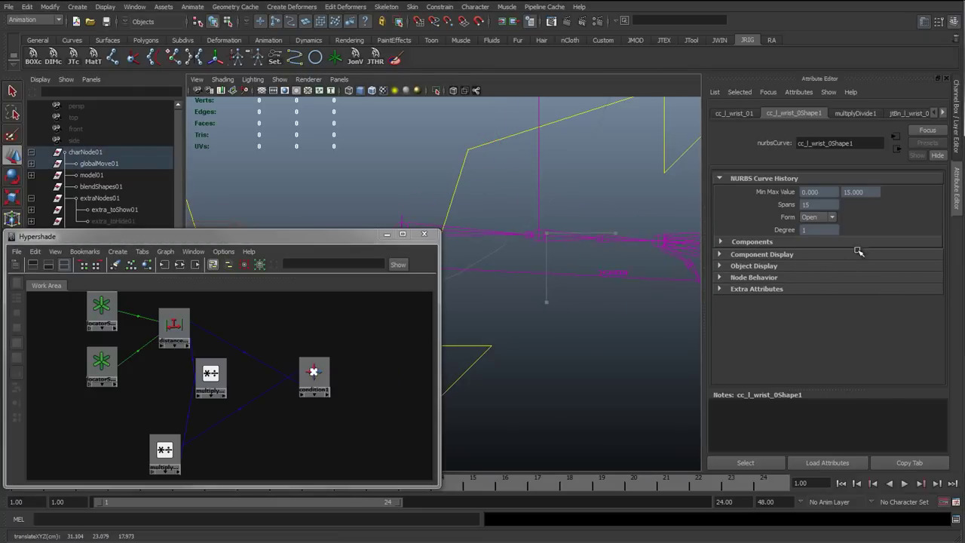
pyautogui.click(313, 369)
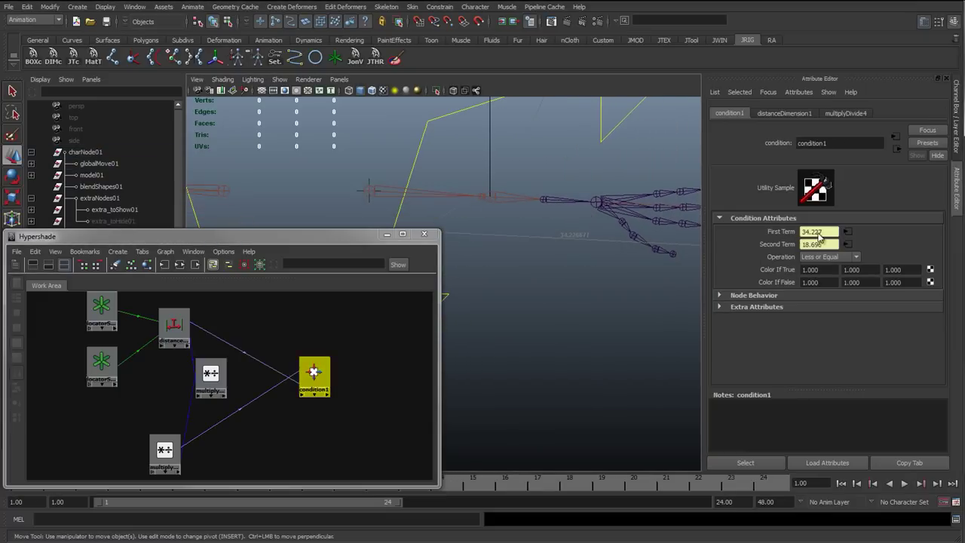
pyautogui.moveTo(819, 236); pyautogui.dragTo(788, 237)
pyautogui.moveTo(806, 281); pyautogui.dragTo(767, 286)
pyautogui.moveTo(905, 283); pyautogui.dragTo(798, 291)
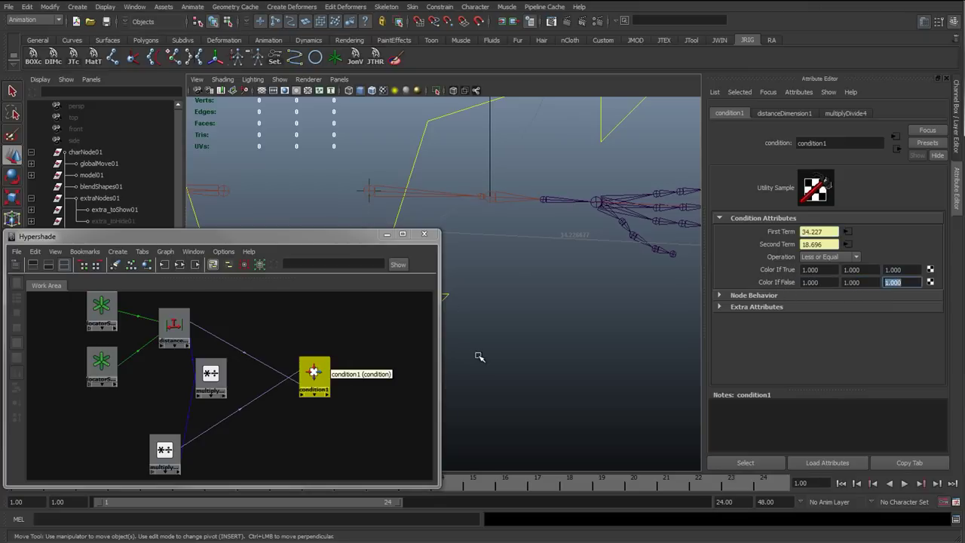
# Step: Move multiplyDivide3 slightly toward condition1 in the node graph and set its Operation to Divide
pyautogui.moveTo(209, 372); pyautogui.dragTo(230, 381)
pyautogui.click(173, 325)
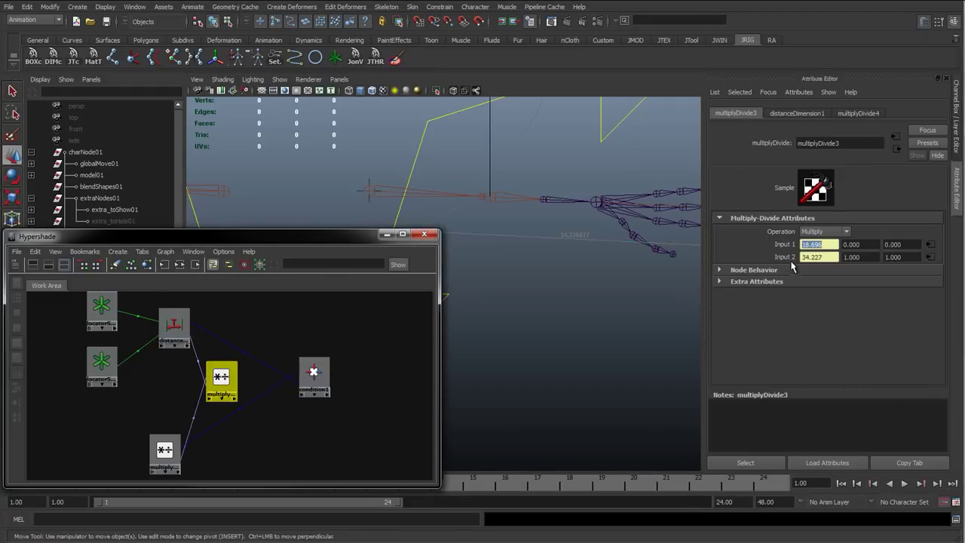
pyautogui.click(829, 244)
pyautogui.moveTo(832, 244); pyautogui.dragTo(788, 249)
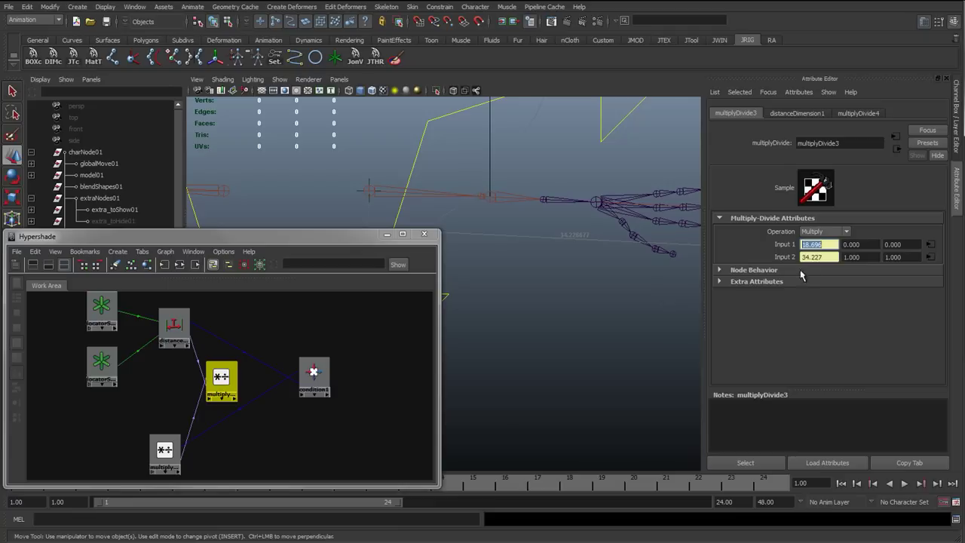
pyautogui.click(824, 232)
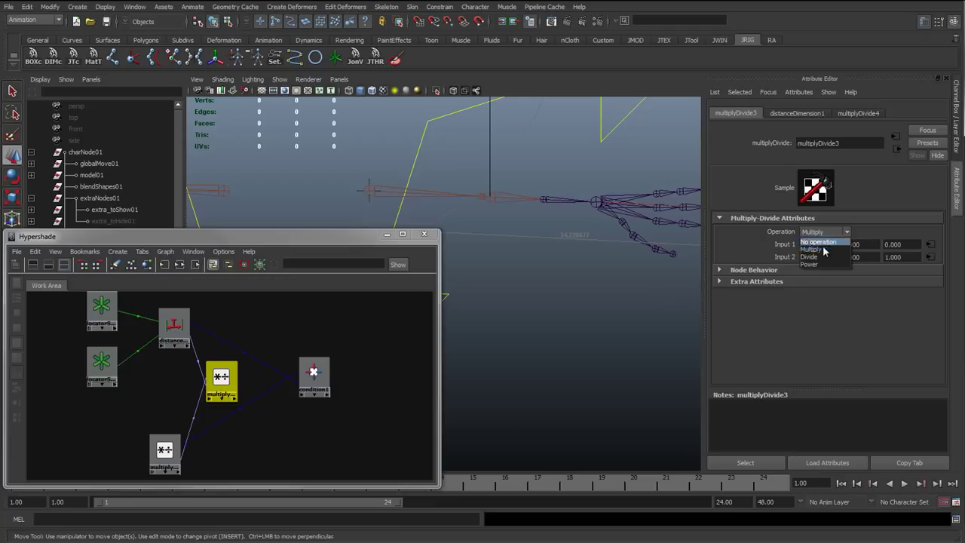
pyautogui.click(818, 258)
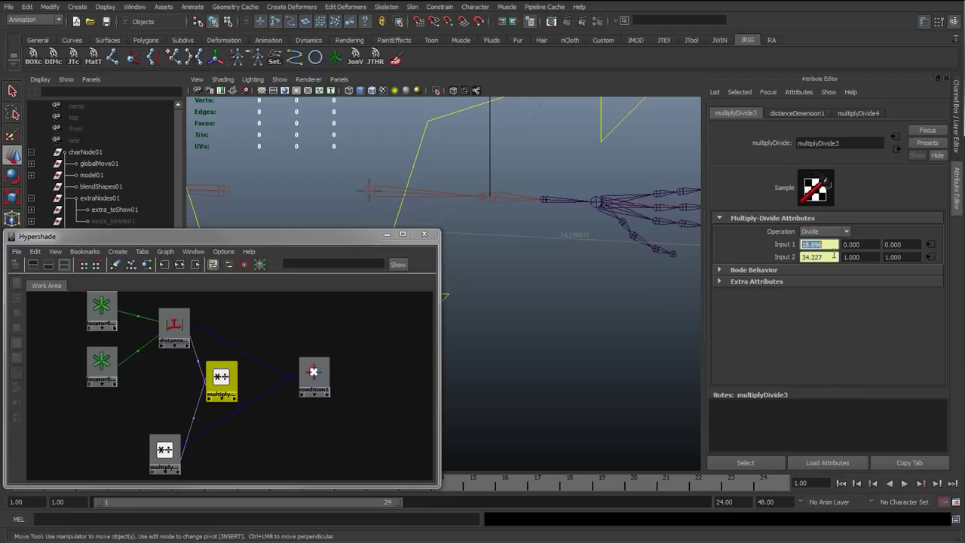
# Step: Compare multiplyDivide3's Input 1 and Input 2, inspect the connections feeding them, and nudge the node toward condition1
pyautogui.moveTo(834, 257); pyautogui.dragTo(790, 258)
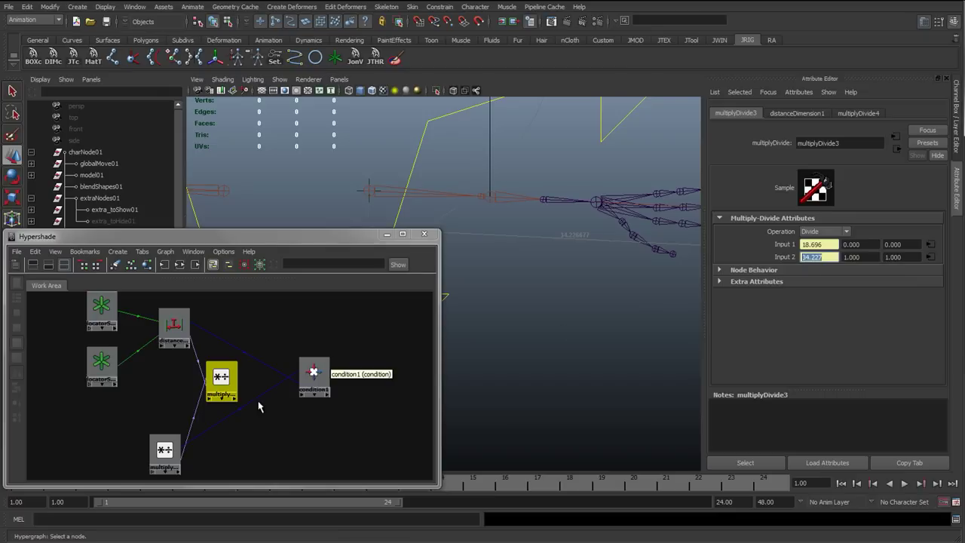
pyautogui.moveTo(834, 245); pyautogui.dragTo(794, 249)
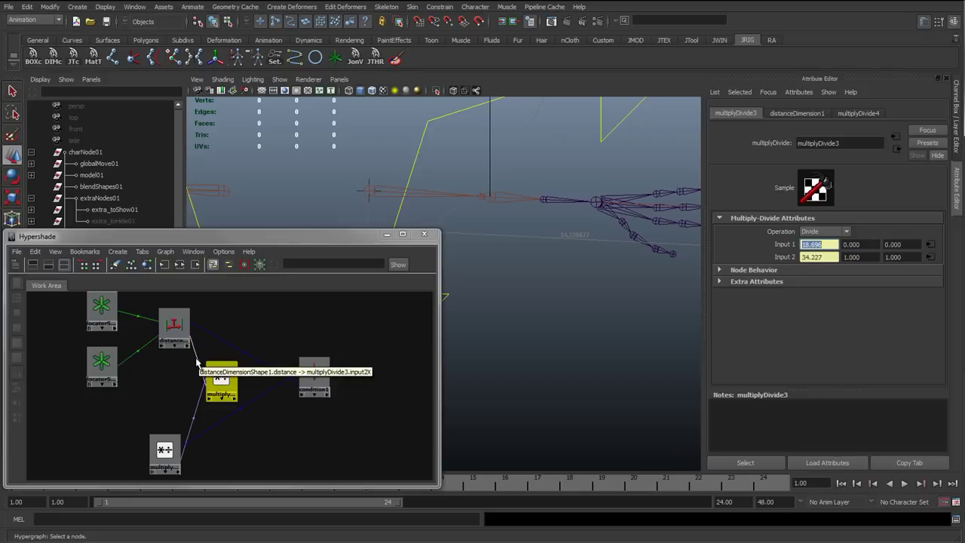
pyautogui.click(198, 423)
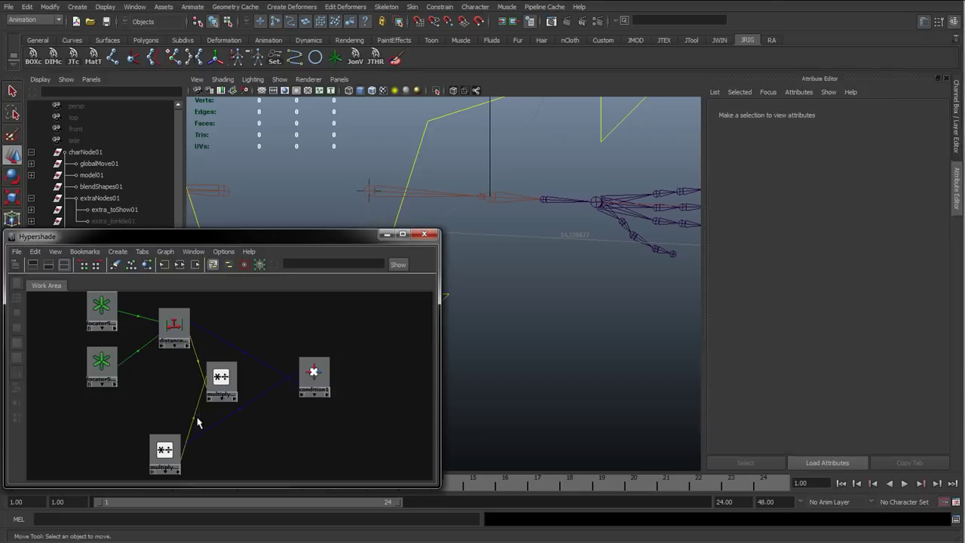
pyautogui.moveTo(221, 379); pyautogui.dragTo(227, 380)
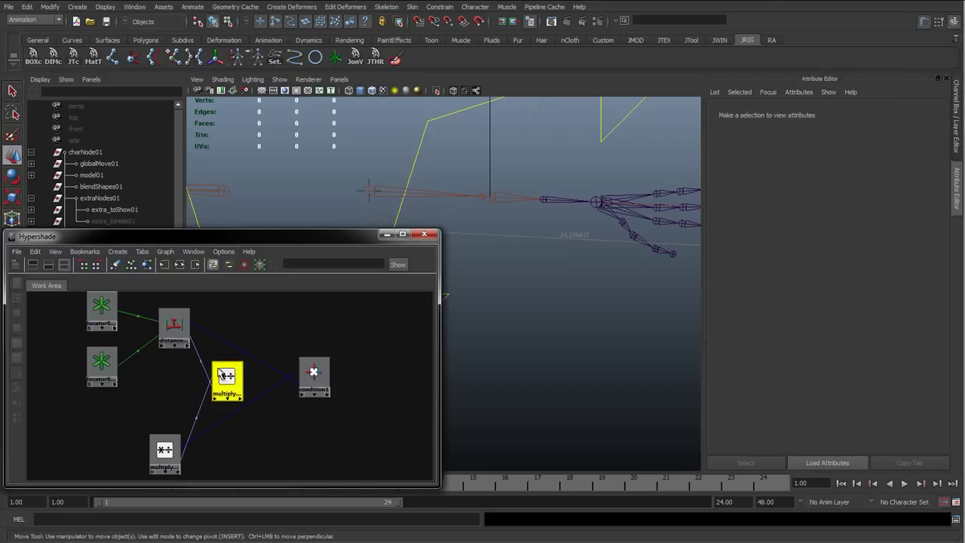
# Step: Delete the two connections feeding multiplyDivide3 from the distance dimension node and multiplyDivide4
pyautogui.click(182, 325)
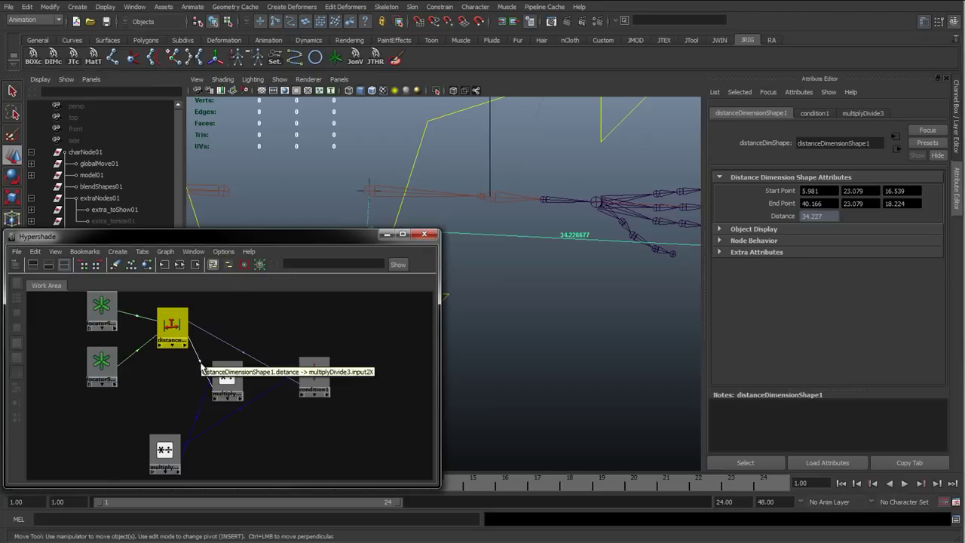
pyautogui.click(201, 402)
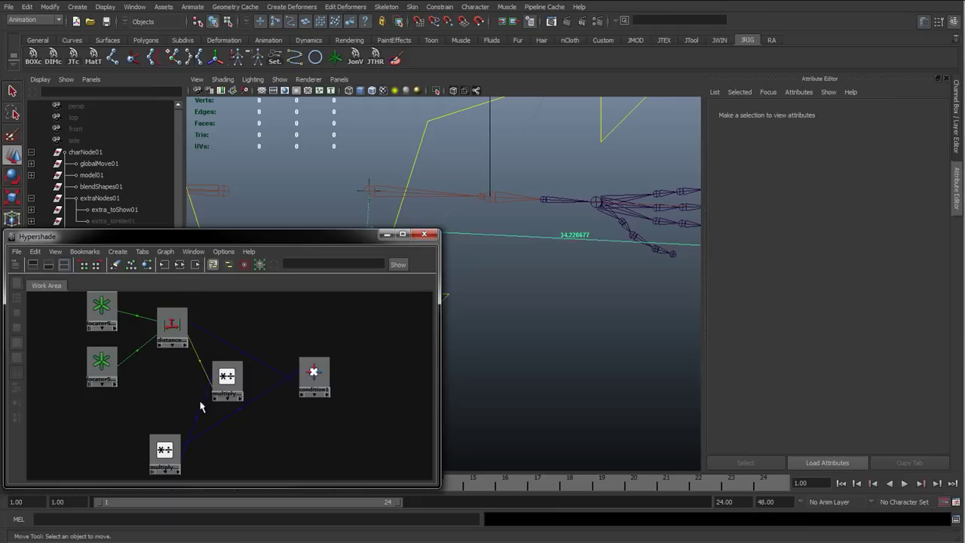
pyautogui.press('Delete')
# Step: Connect distanceDimensionShape1's distance output to multiplyDivide3's input1X
pyautogui.click(172, 325)
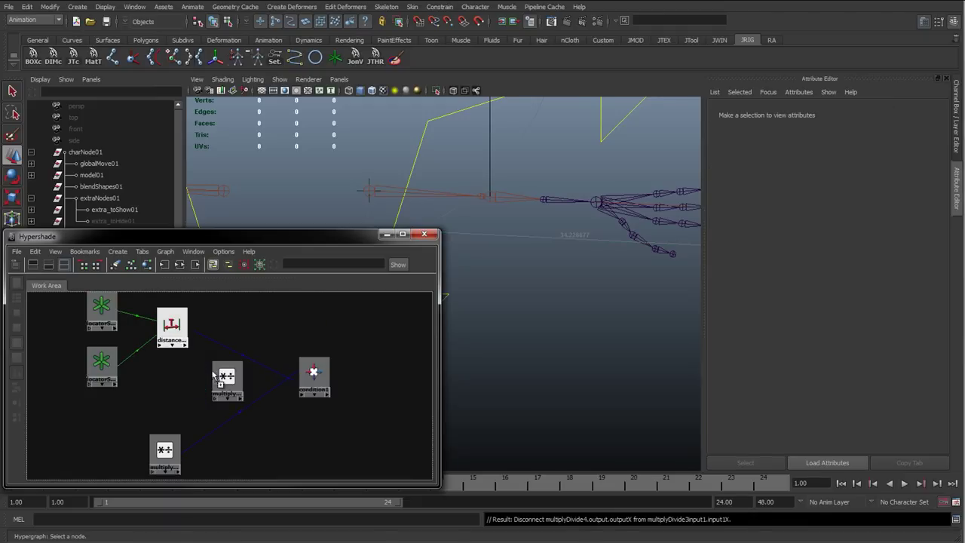
pyautogui.moveTo(172, 325); pyautogui.dragTo(223, 382, button='middle')
pyautogui.click(249, 431)
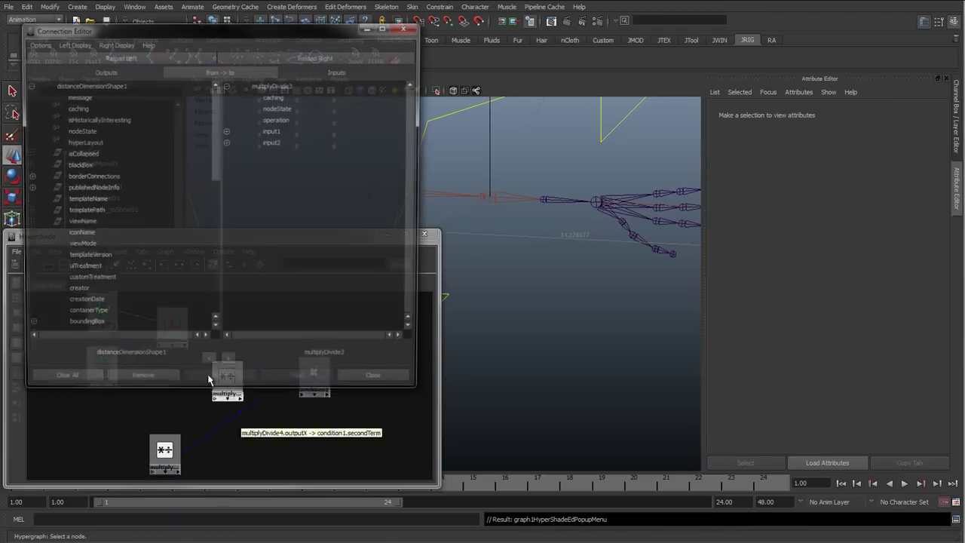
pyautogui.scroll(-8, 94, 249)
pyautogui.click(79, 328)
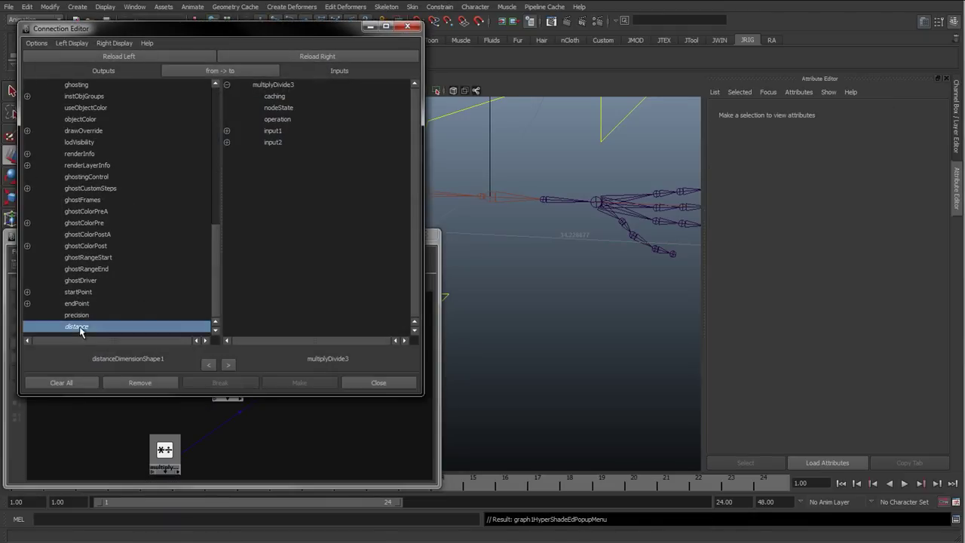
pyautogui.click(227, 131)
pyautogui.click(287, 142)
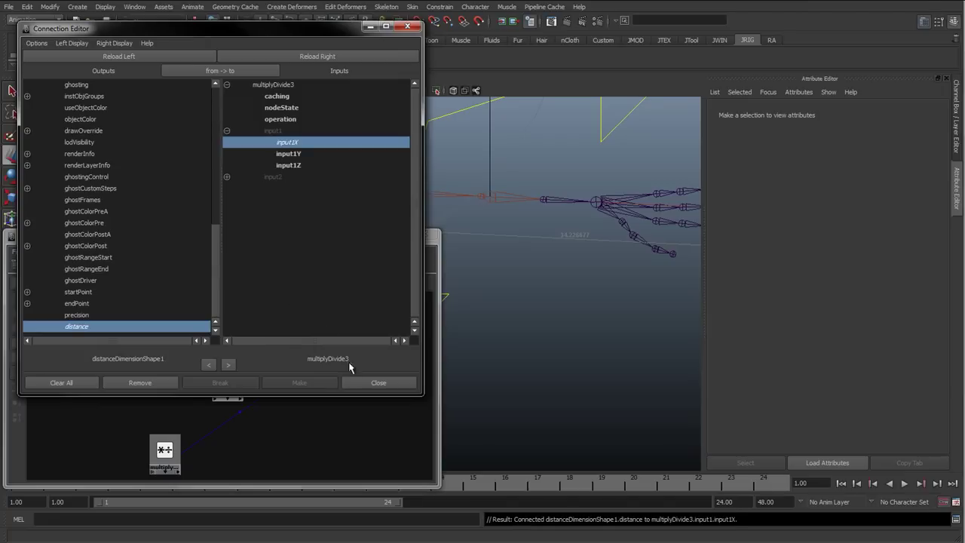
# Step: Connect multiplyDivide4's outputX to multiplyDivide3's input2X and close the Connection Editor
pyautogui.click(172, 446)
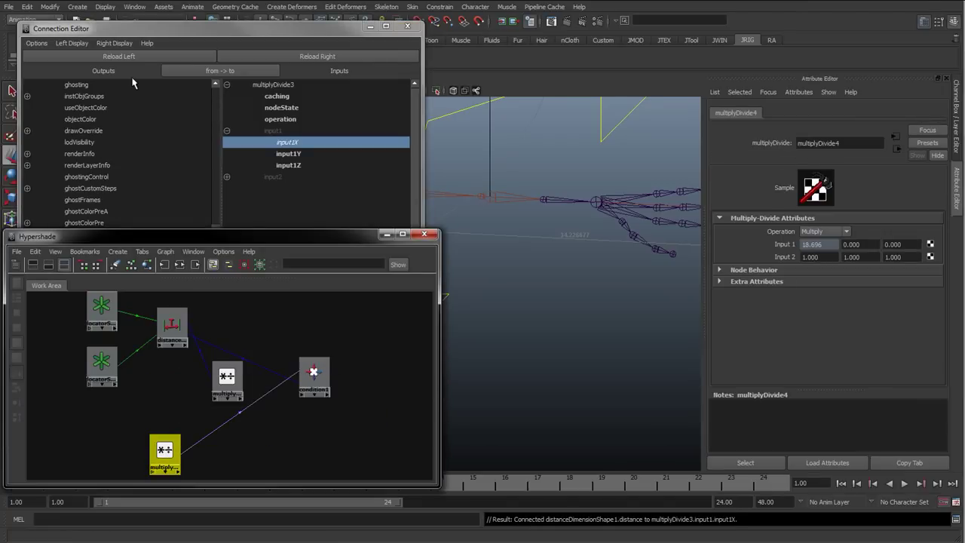
pyautogui.click(140, 56)
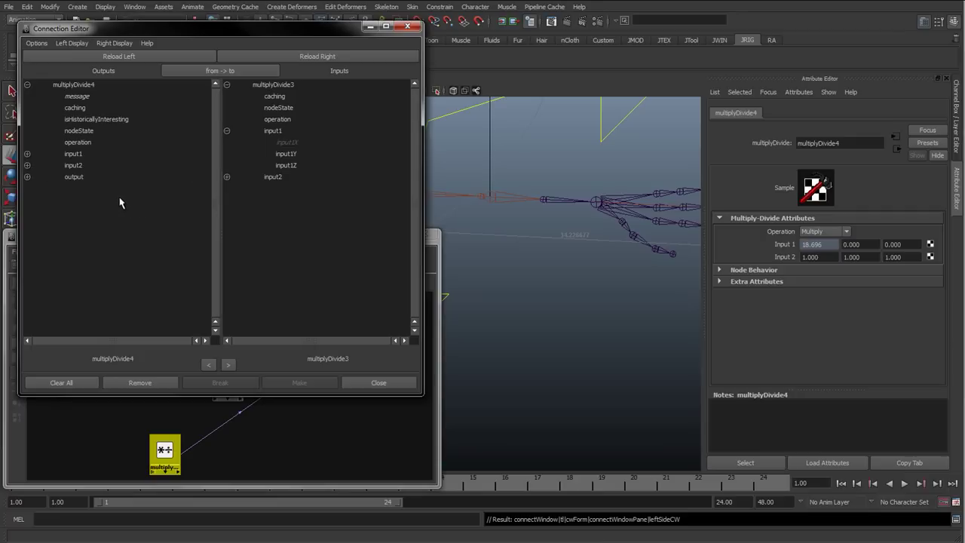
pyautogui.click(27, 177)
pyautogui.click(27, 177)
pyautogui.click(27, 177)
pyautogui.click(115, 191)
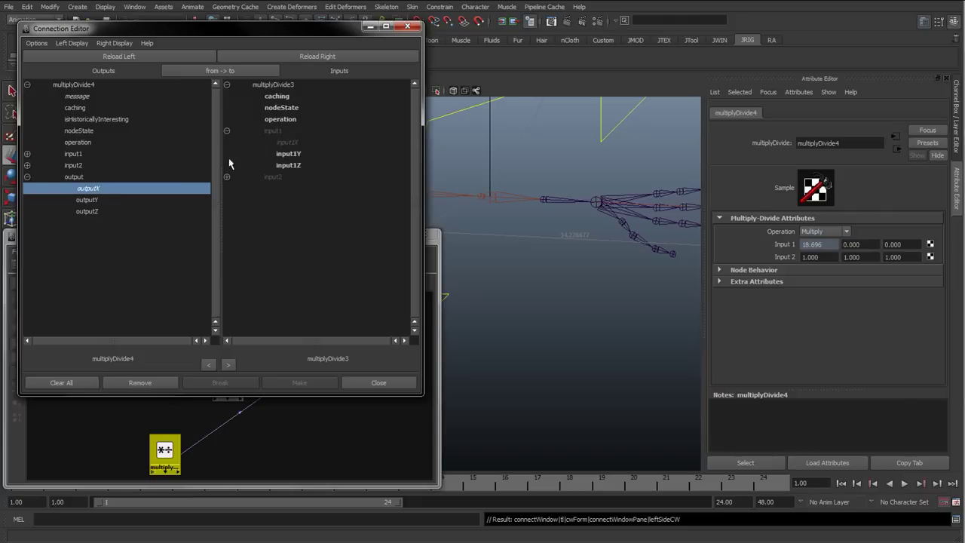
pyautogui.click(227, 176)
pyautogui.click(296, 189)
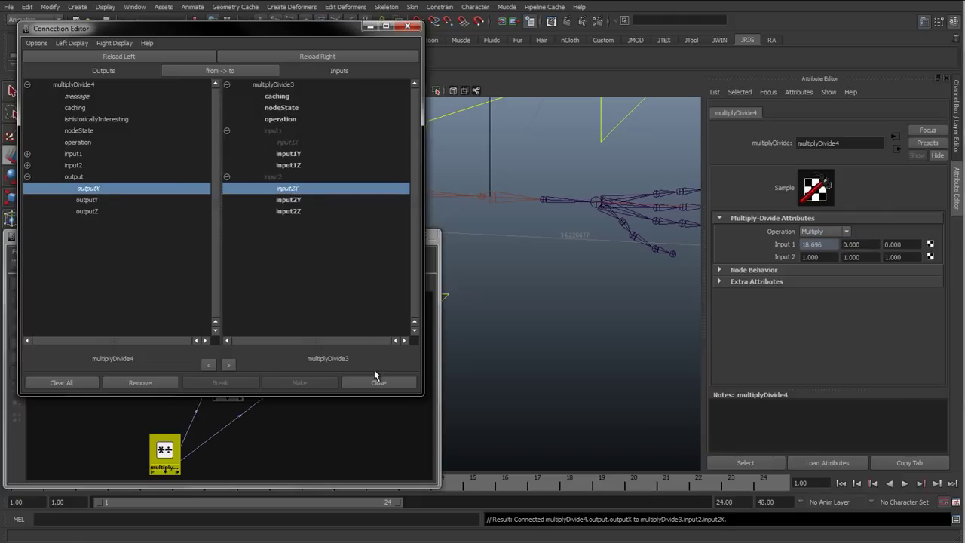
pyautogui.click(377, 383)
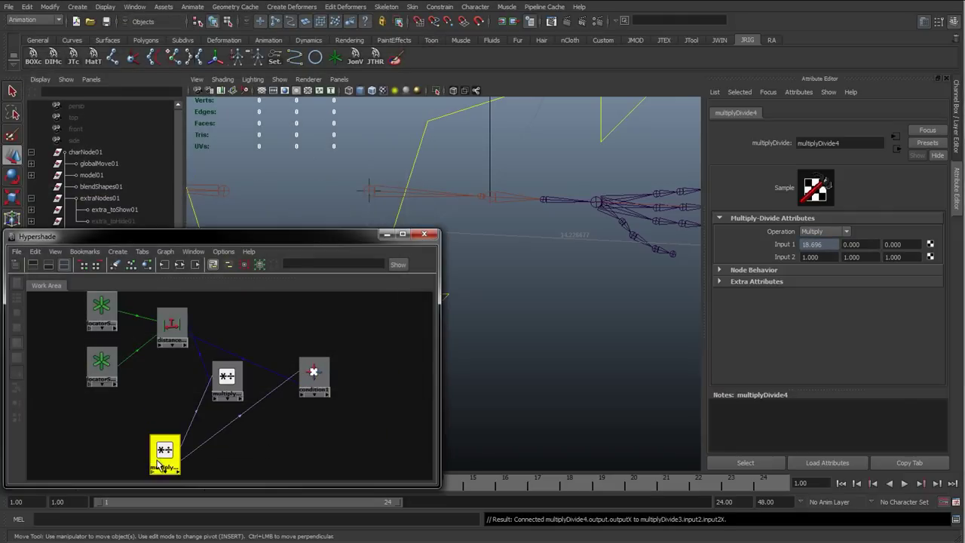
# Step: Spread multiplyDivide4 and multiplyDivide3 slightly apart from condition1 in the node graph and check multiplyDivide3's inputs
pyautogui.moveTo(165, 454); pyautogui.dragTo(155, 454)
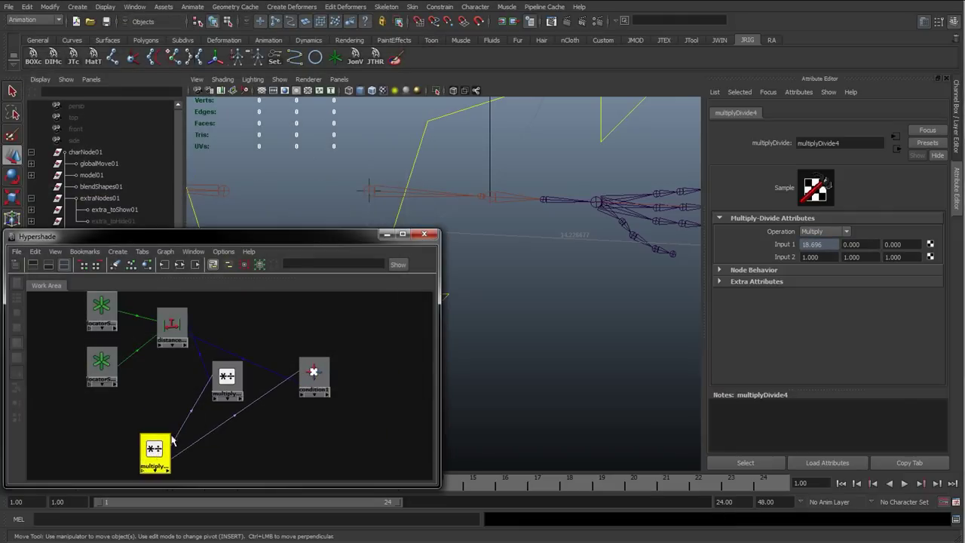
pyautogui.click(226, 377)
pyautogui.moveTo(226, 377); pyautogui.dragTo(216, 391)
pyautogui.click(155, 450)
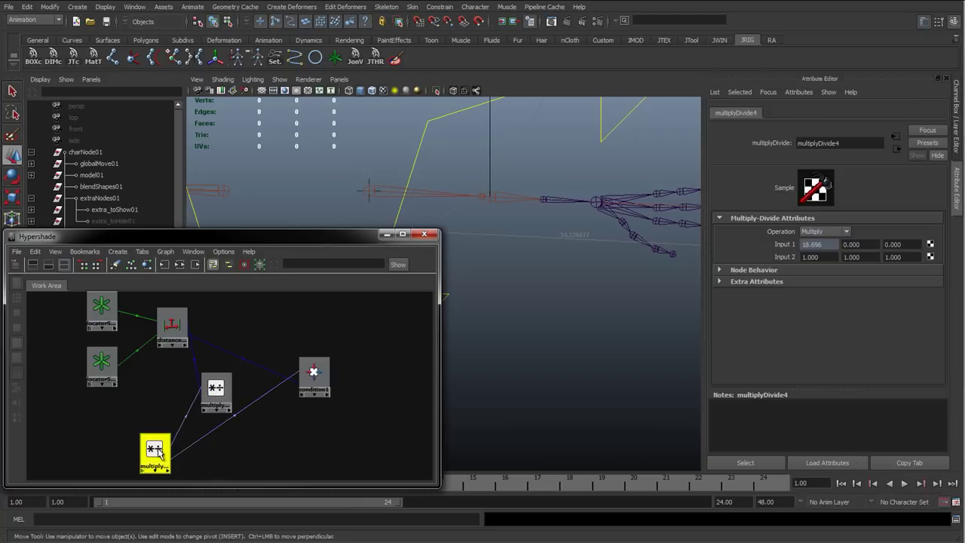
pyautogui.click(216, 389)
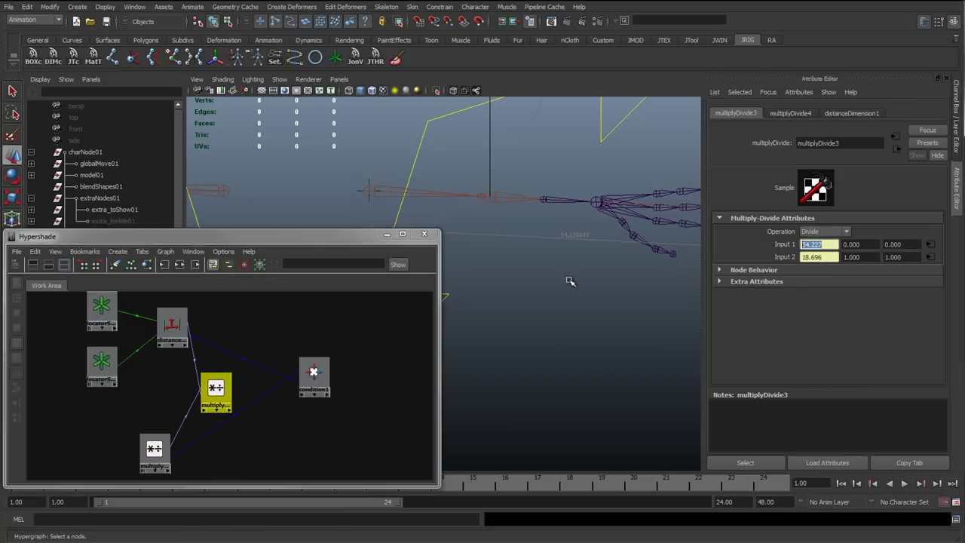
# Step: Move the left wrist control farther out along X and check multiplyDivide3's Input 1
pyautogui.keyDown('alt'); pyautogui.moveTo(638, 274); pyautogui.dragTo(527, 230, button='right'); pyautogui.keyUp('alt')
pyautogui.click(617, 236)
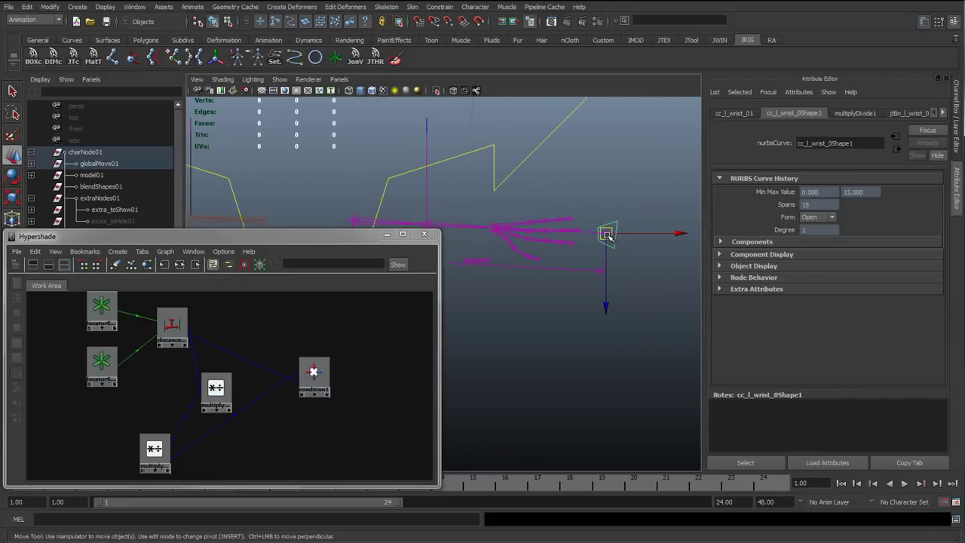
pyautogui.moveTo(606, 235); pyautogui.dragTo(685, 235)
pyautogui.click(221, 388)
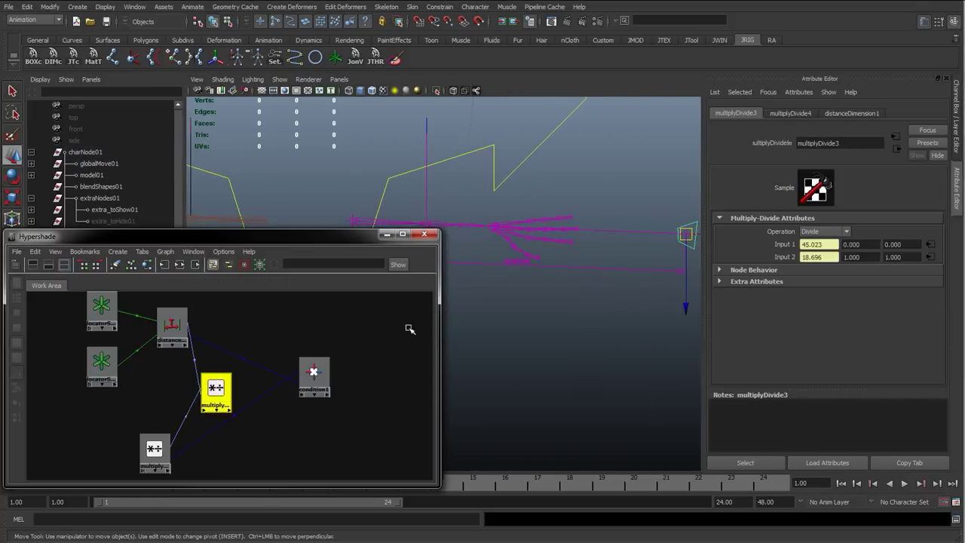
# Step: Move the left wrist control a bit farther from the shoulder and compare multiplyDivide3's Input 1 and Input 2
pyautogui.click(695, 224)
pyautogui.keyDown('alt'); pyautogui.moveTo(647, 252); pyautogui.dragTo(605, 263, button='right'); pyautogui.keyUp('alt')
pyautogui.keyDown('alt'); pyautogui.moveTo(605, 263); pyautogui.dragTo(569, 200, button='middle'); pyautogui.keyUp('alt')
pyautogui.moveTo(598, 197); pyautogui.dragTo(623, 184)
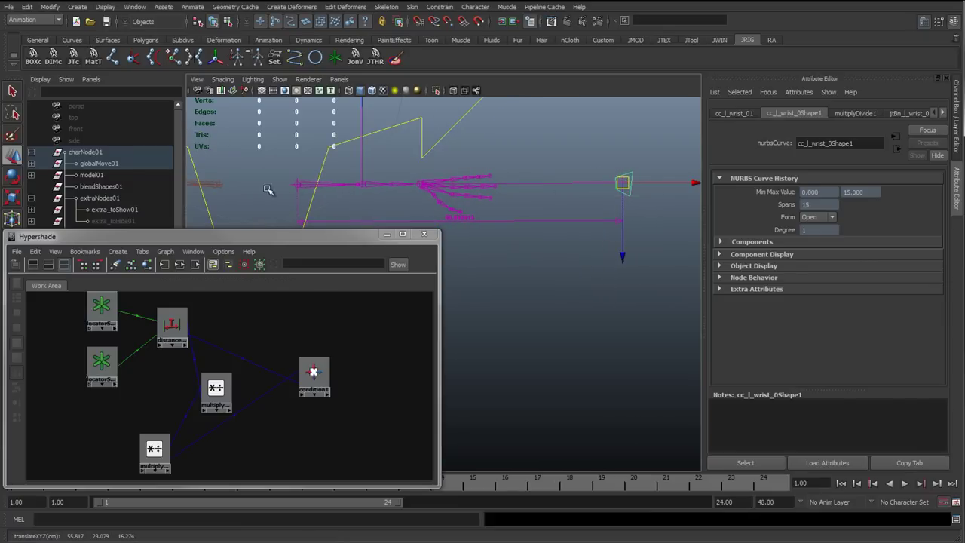
pyautogui.click(215, 388)
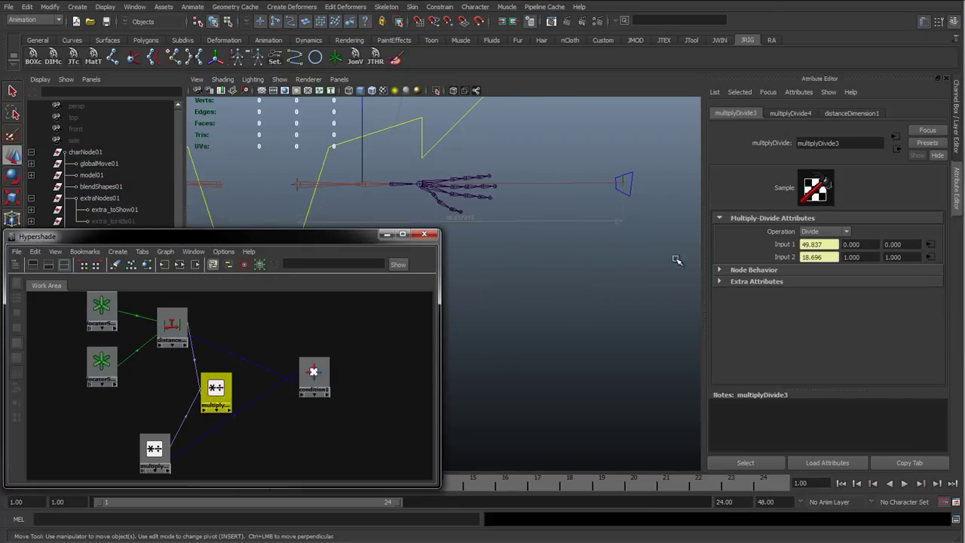
pyautogui.doubleClick(820, 244)
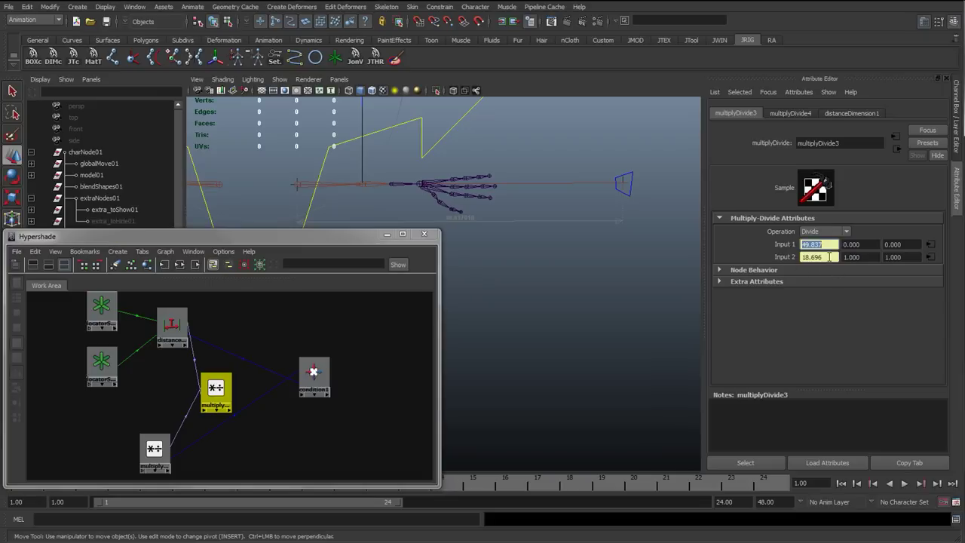
pyautogui.doubleClick(829, 257)
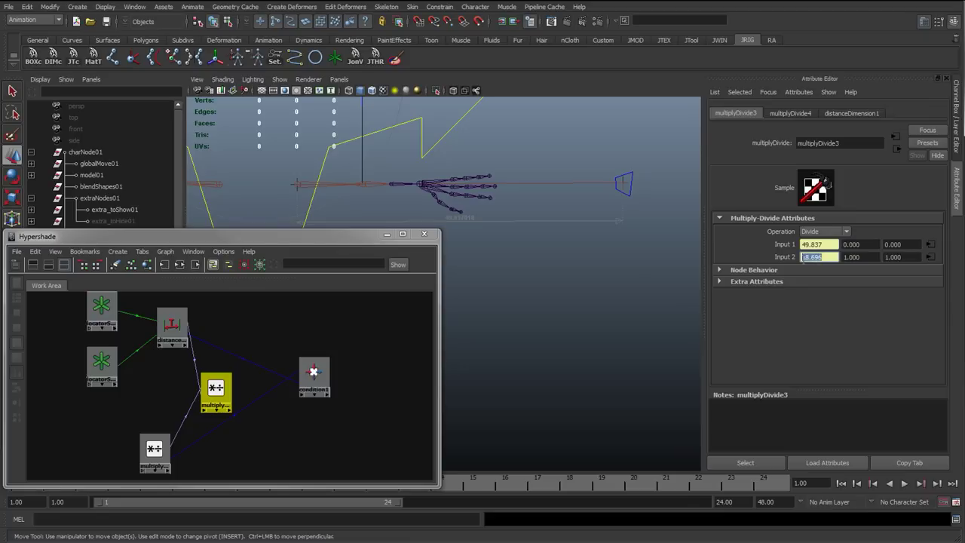
pyautogui.moveTo(832, 246); pyautogui.dragTo(792, 262)
# Step: Connect multiplyDivide3's outputX to condition1's colorIfFalseR, colorIfFalseG and colorIfFalseB
pyautogui.click(313, 375)
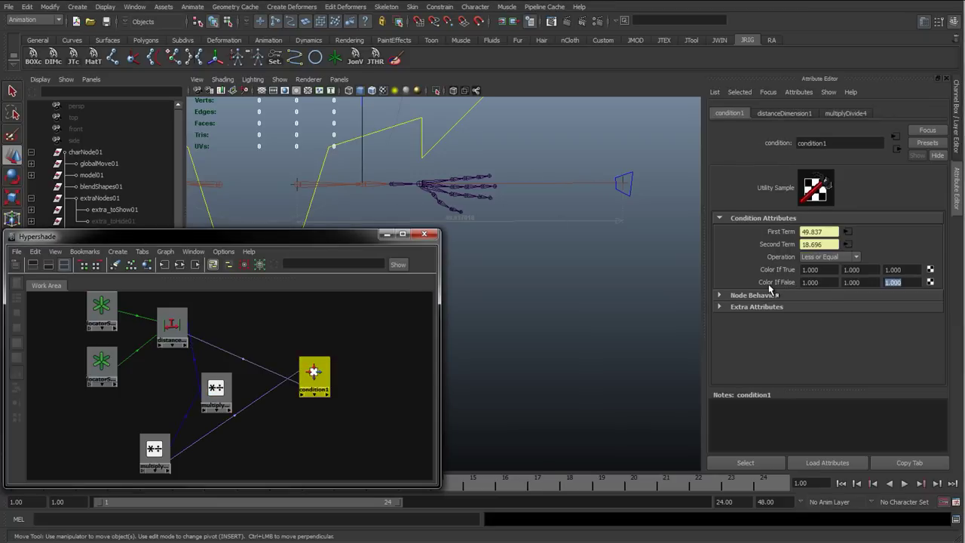
pyautogui.click(812, 282)
pyautogui.click(860, 282)
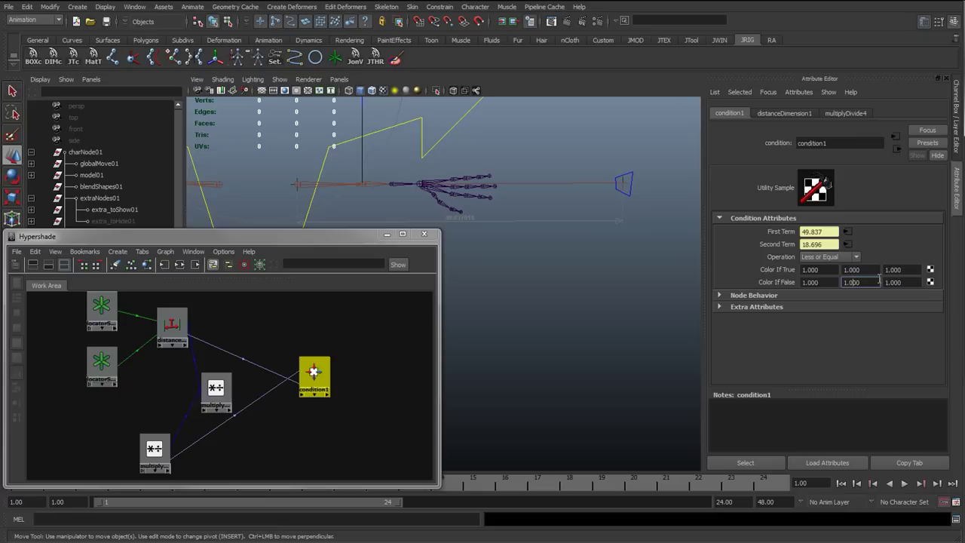
pyautogui.click(321, 377)
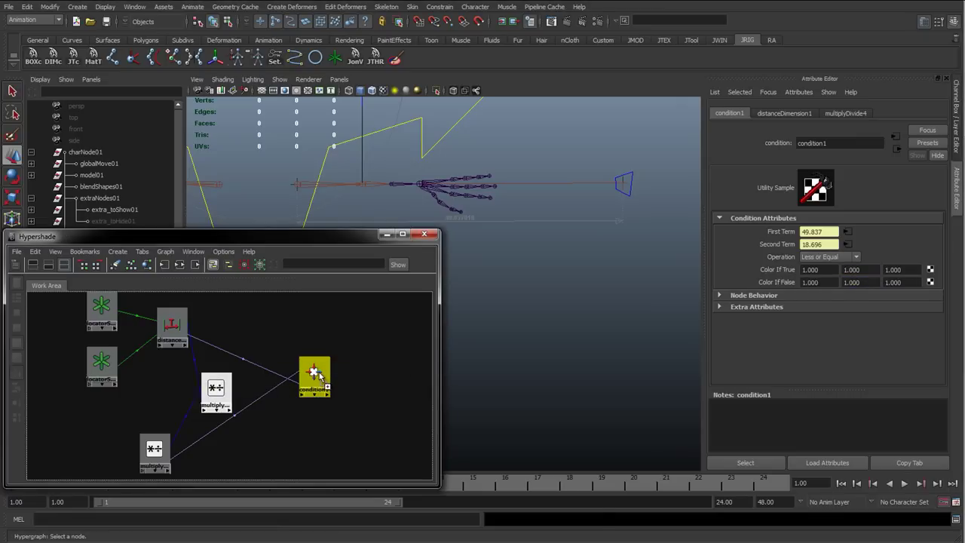
pyautogui.moveTo(322, 377); pyautogui.dragTo(320, 375, button='middle')
pyautogui.click(362, 424)
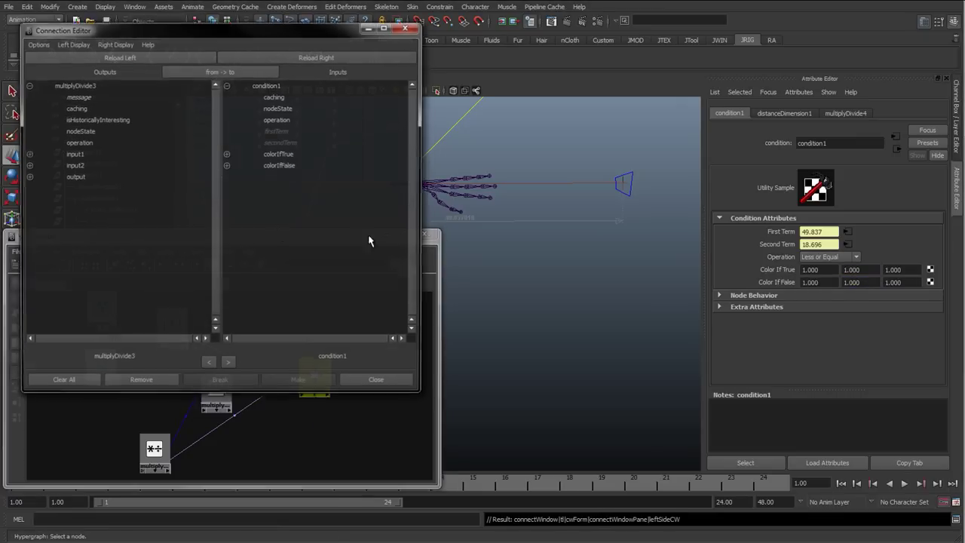
pyautogui.click(27, 176)
pyautogui.click(85, 188)
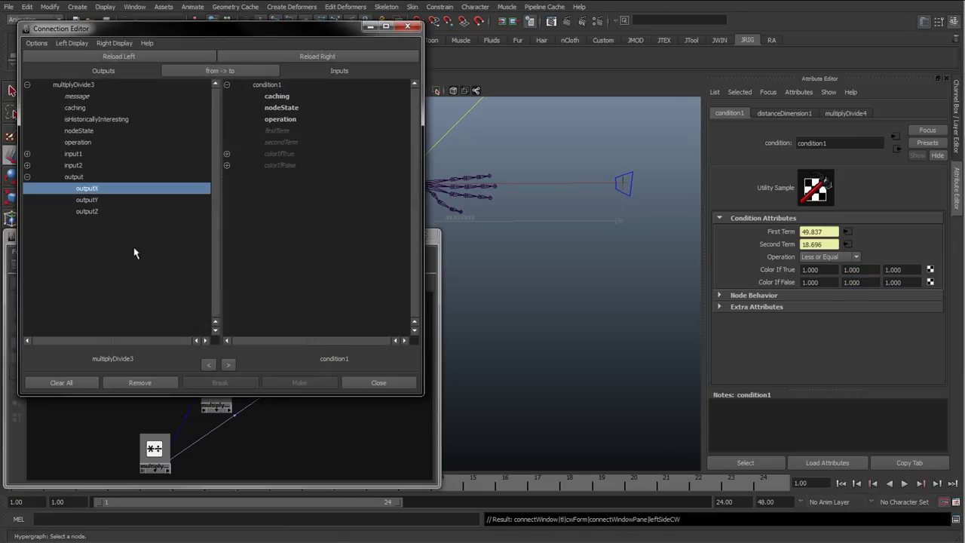
pyautogui.click(227, 165)
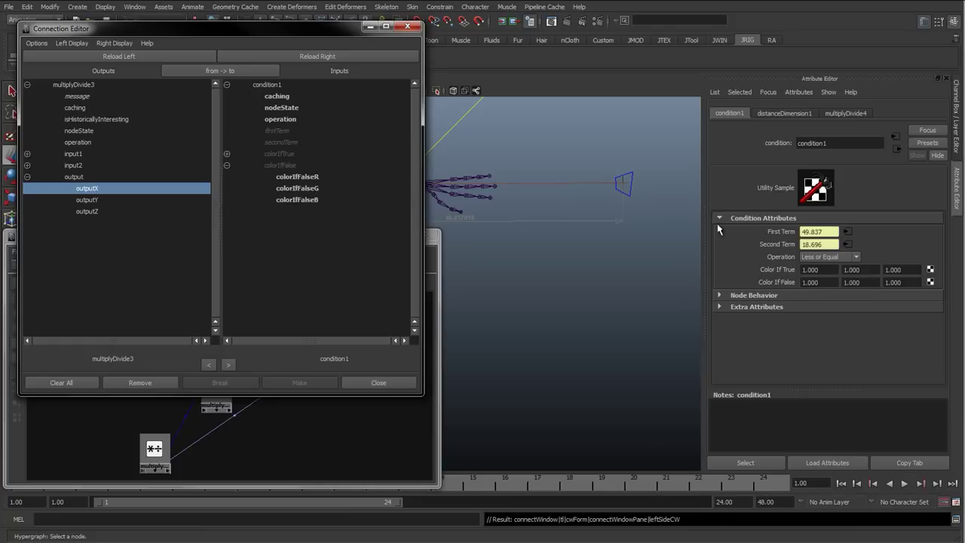
pyautogui.click(298, 178)
pyautogui.click(302, 189)
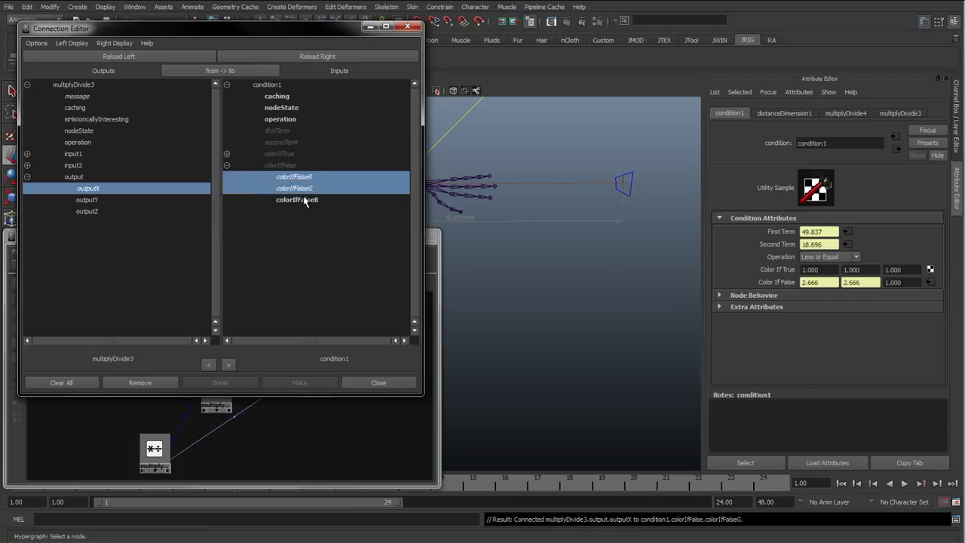
pyautogui.click(305, 200)
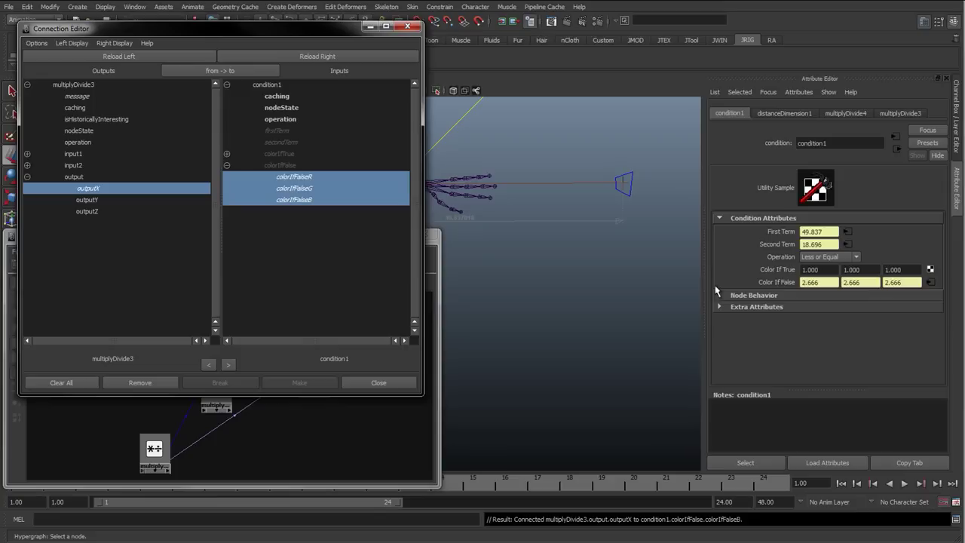
pyautogui.click(380, 383)
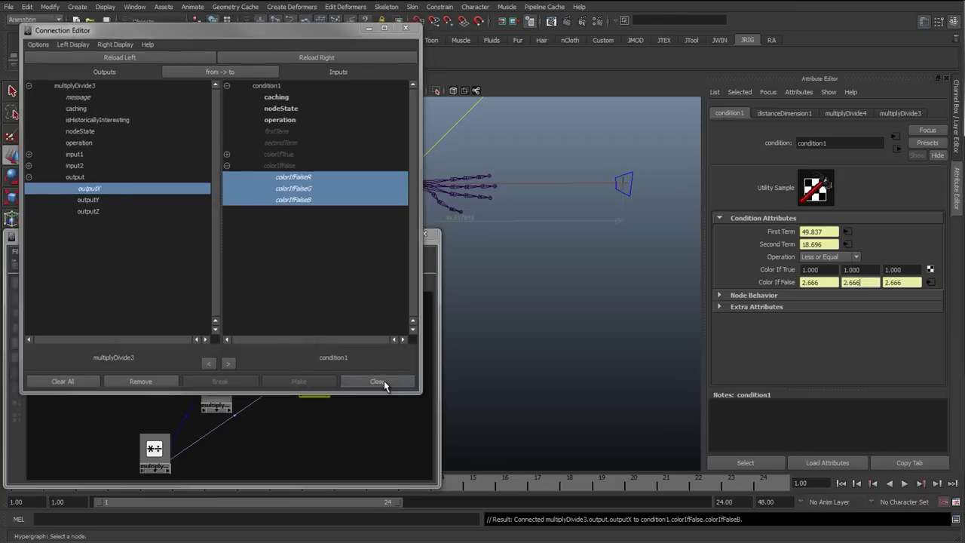
pyautogui.click(369, 379)
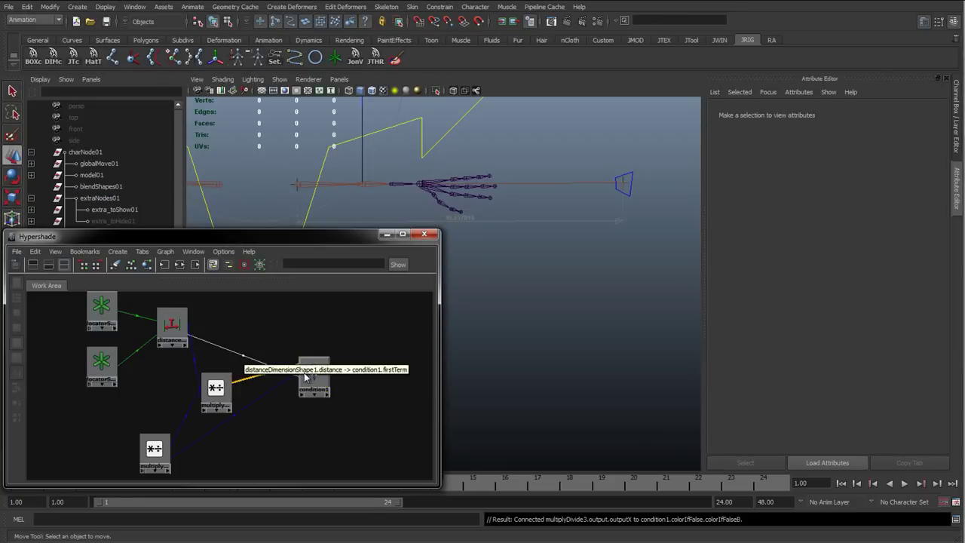
# Step: Display condition1's attributes and turn off Auto Load Selected Attributes in the Attribute Editor
pyautogui.click(313, 373)
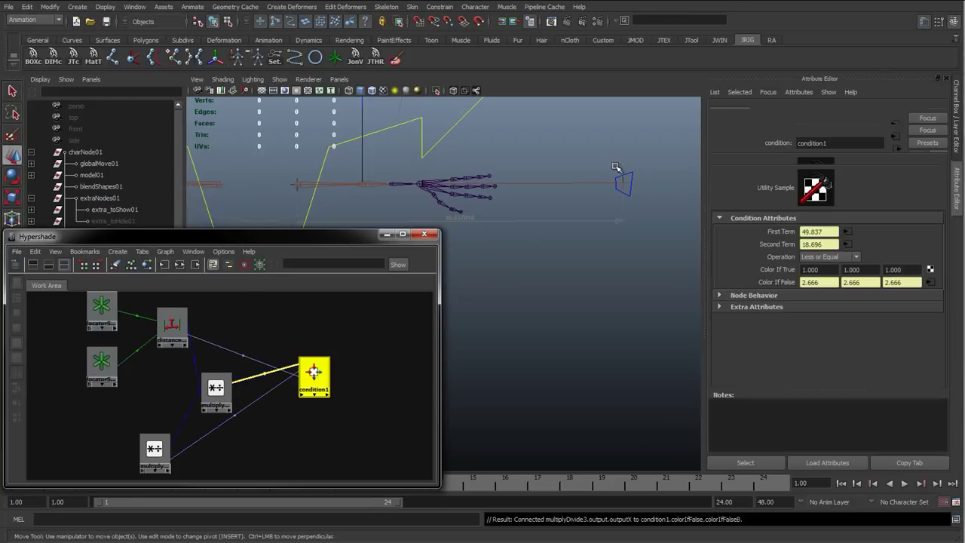
pyautogui.click(822, 284)
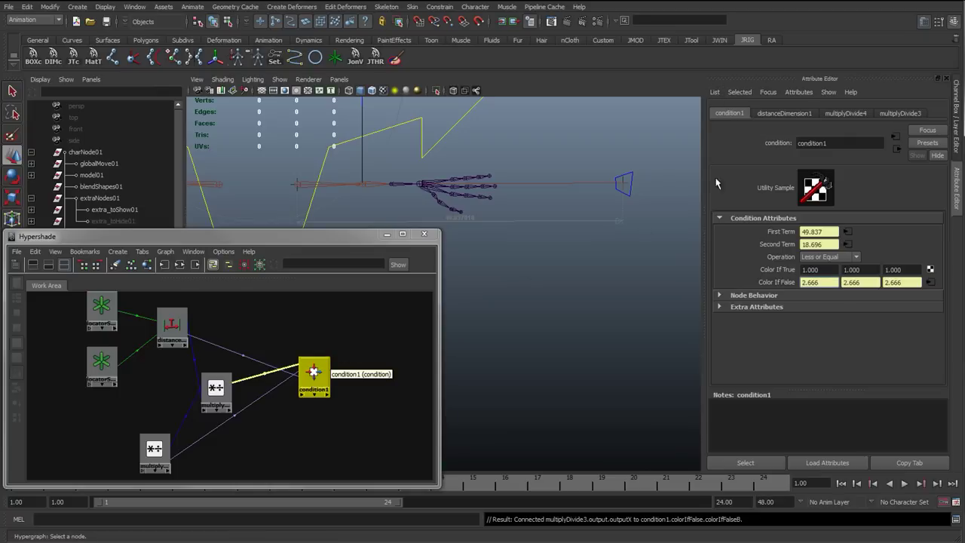
pyautogui.click(712, 92)
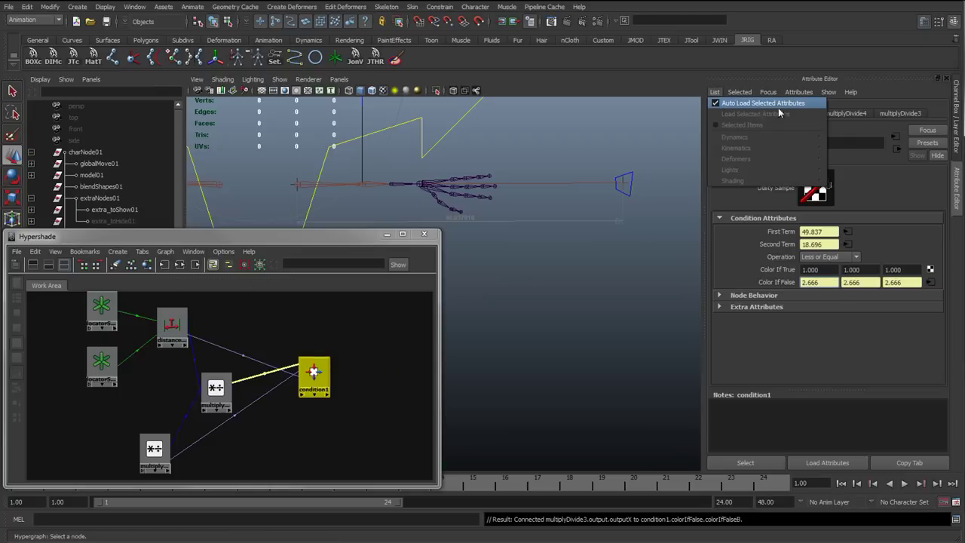
pyautogui.click(715, 103)
# Step: Select the left wrist control and reset its Translate X, Y and Z to 0
pyautogui.click(624, 182)
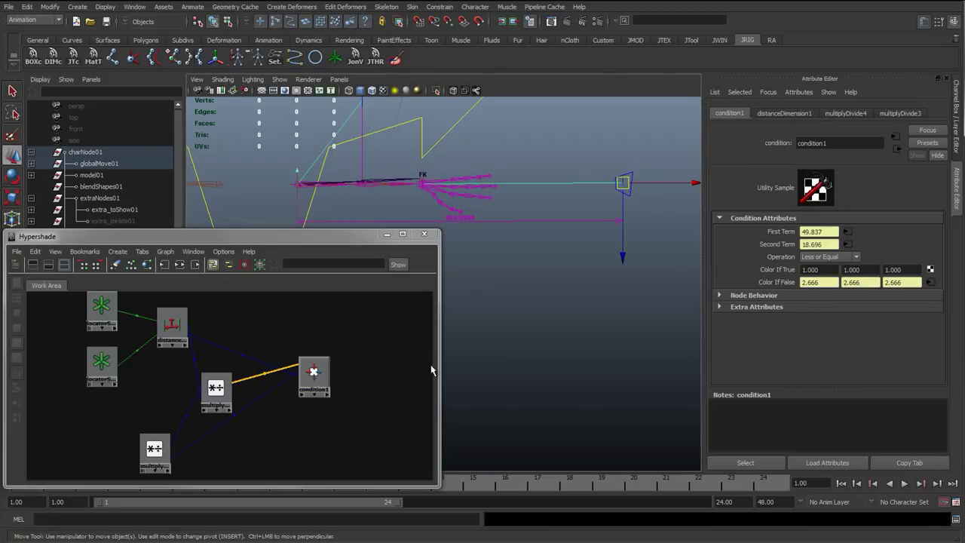
pyautogui.click(525, 326)
pyautogui.click(632, 173)
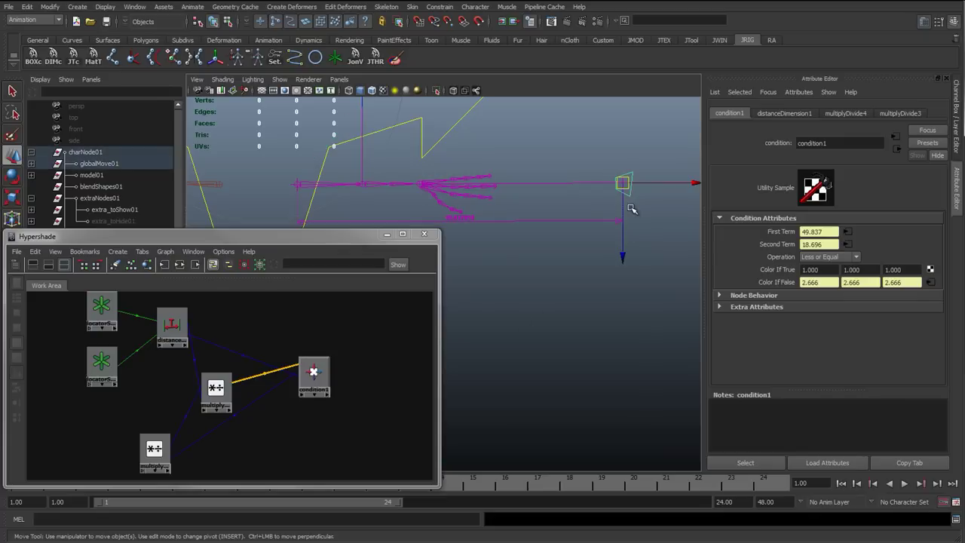
pyautogui.click(957, 129)
pyautogui.moveTo(938, 125); pyautogui.dragTo(939, 144)
pyautogui.write('0')
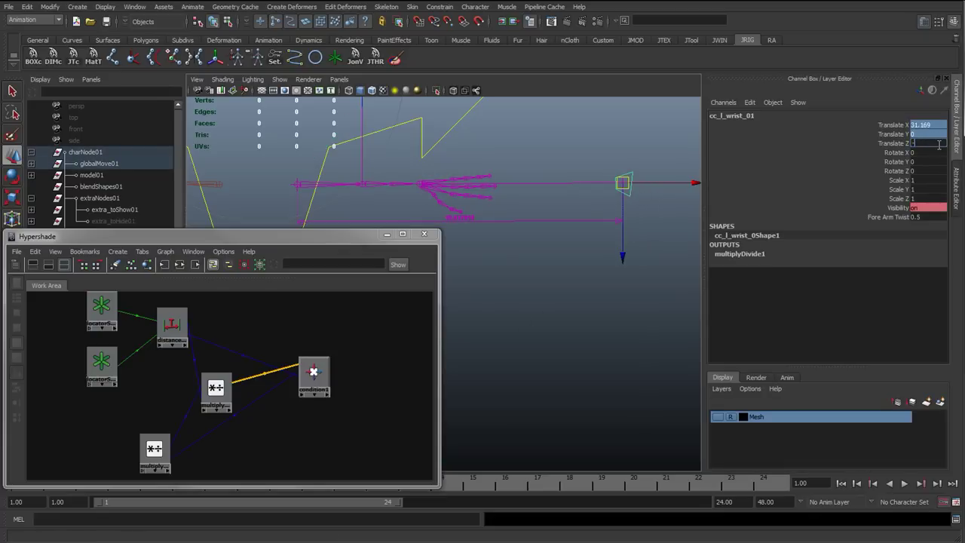
pyautogui.write('0.395')
pyautogui.click(927, 126)
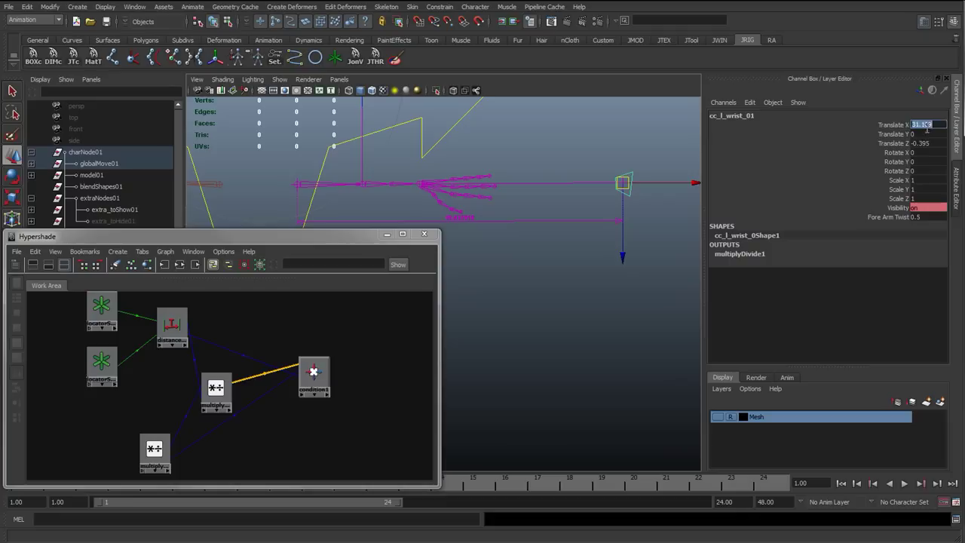
pyautogui.moveTo(922, 126)
pyautogui.mouseDown()
pyautogui.moveTo(931, 146)
pyautogui.moveTo(929, 127)
pyautogui.mouseUp()
pyautogui.write('0')
pyautogui.press('Return')
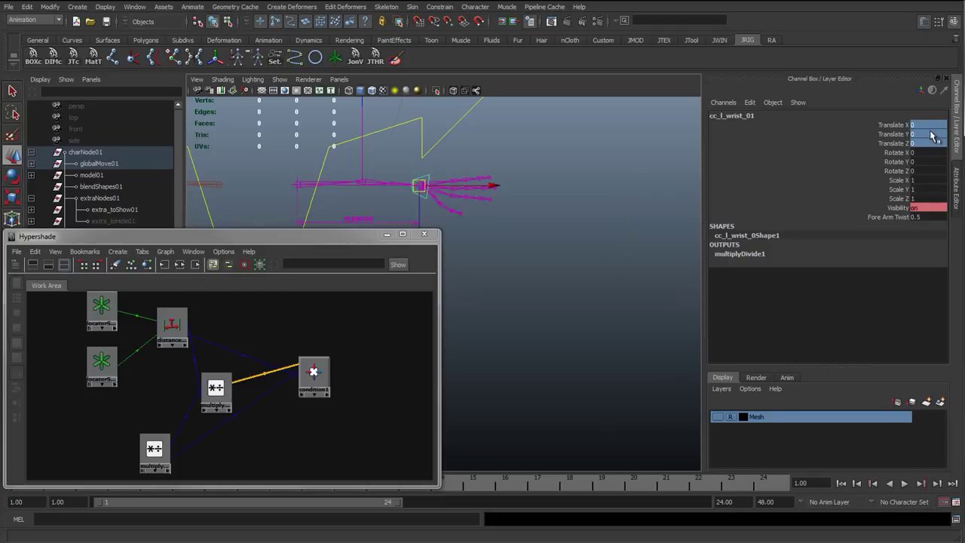
# Step: Move the left wrist control out along X to about 20.3 and check condition1's First Term, Second Term and Color If False values
pyautogui.click(958, 178)
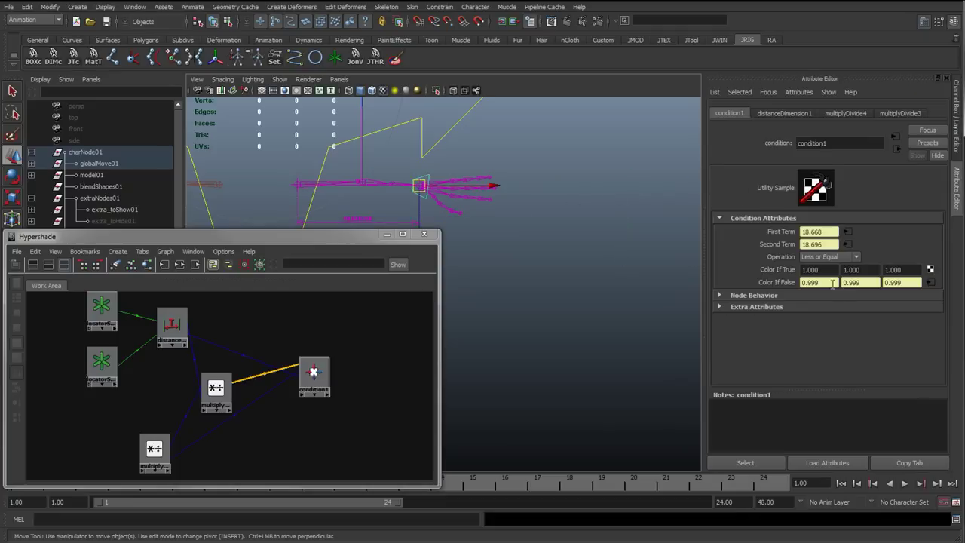
pyautogui.keyDown('alt'); pyautogui.moveTo(568, 271); pyautogui.dragTo(582, 272, button='right'); pyautogui.keyUp('alt')
pyautogui.keyDown('alt'); pyautogui.moveTo(582, 272); pyautogui.dragTo(595, 294, button='middle'); pyautogui.keyUp('alt')
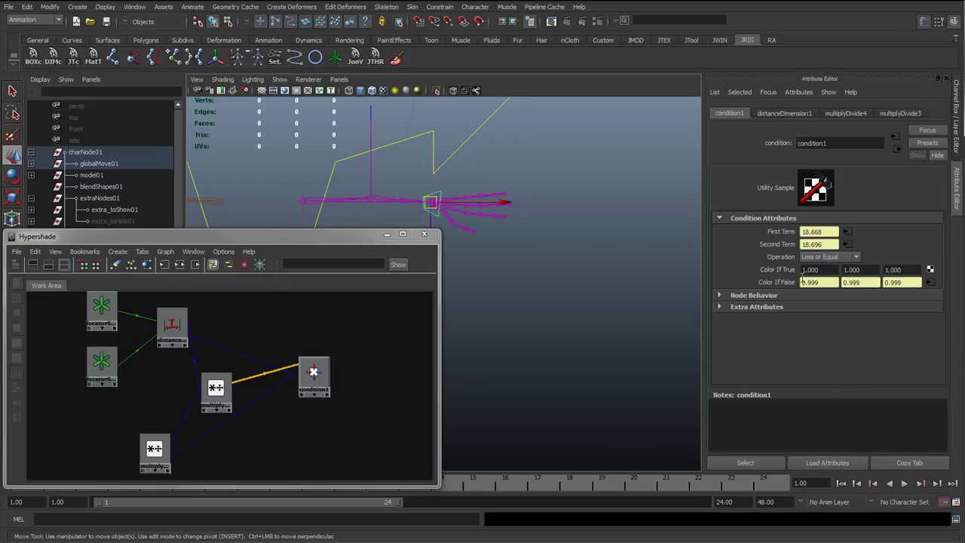
pyautogui.moveTo(501, 203); pyautogui.dragTo(599, 205)
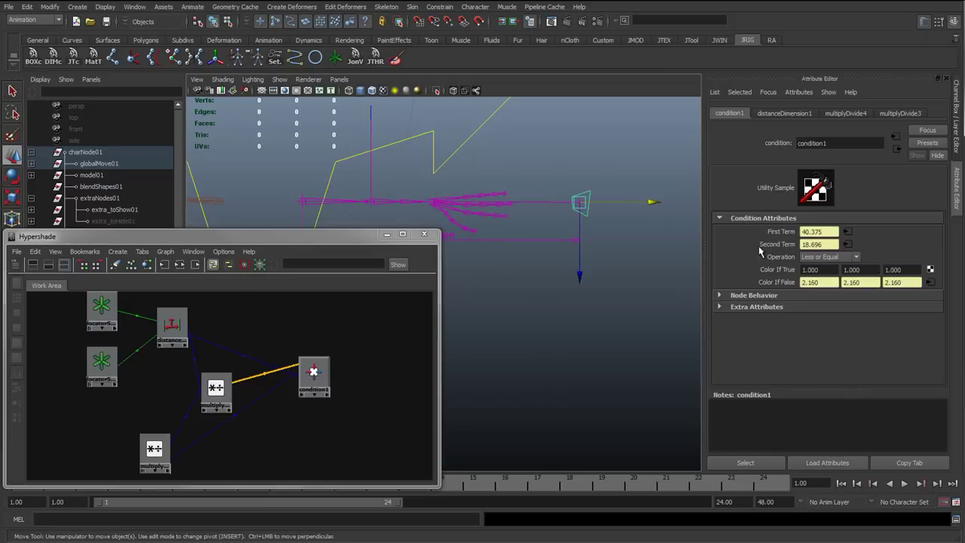
pyautogui.click(832, 245)
pyautogui.click(828, 283)
pyautogui.click(878, 282)
pyautogui.click(921, 283)
pyautogui.moveTo(653, 202); pyautogui.dragTo(640, 202)
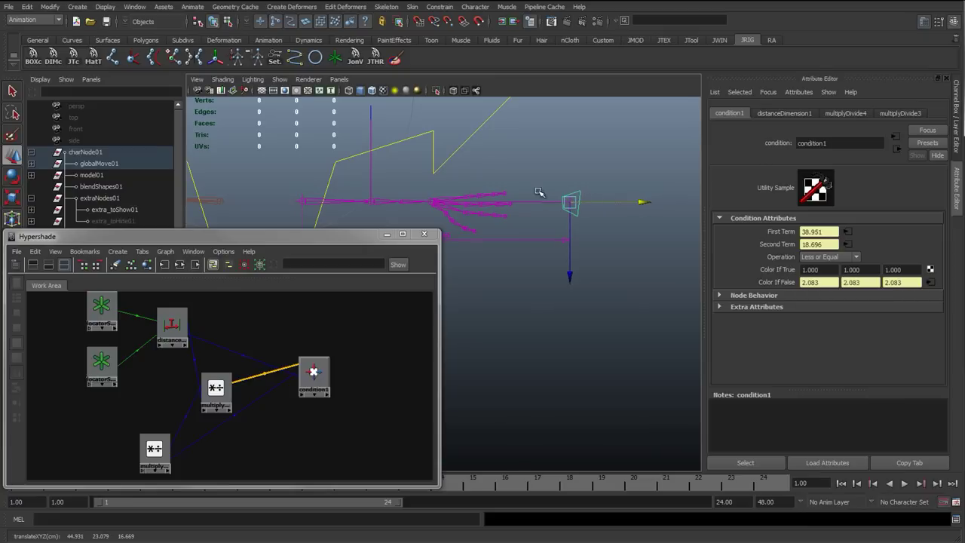
pyautogui.doubleClick(823, 282)
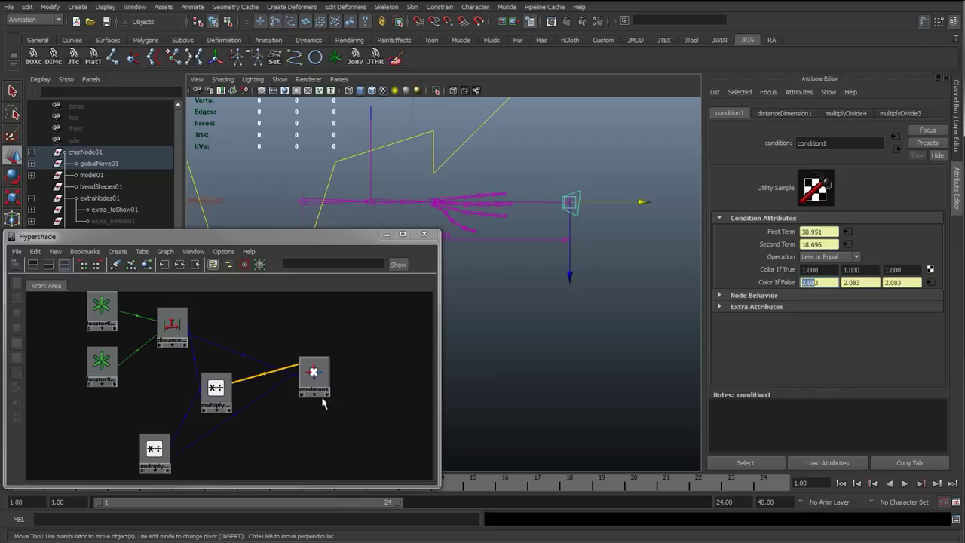
# Step: Find the Blend Colors utility by searching for "ble" and create a blendColors node in the Hypershade
pyautogui.click(112, 339)
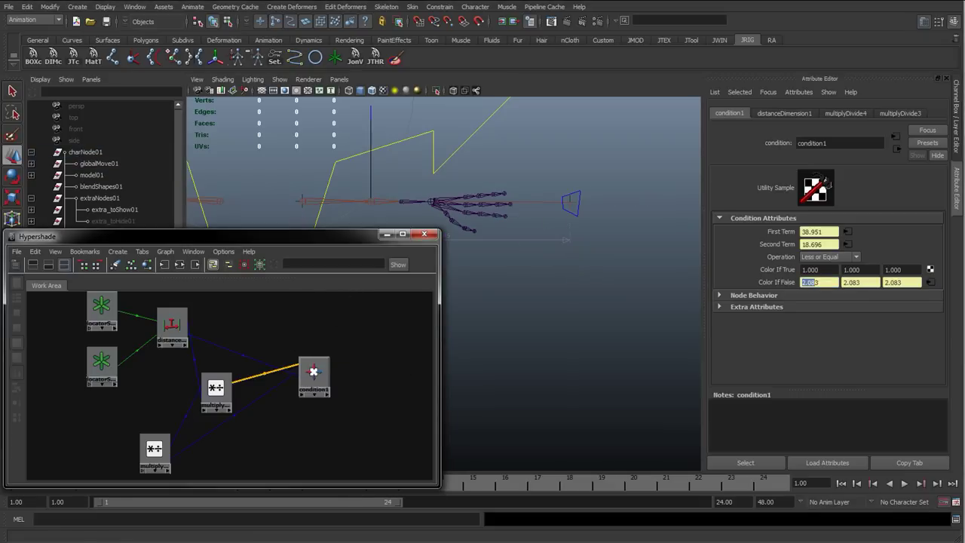
pyautogui.click(317, 389)
pyautogui.keyDown('alt'); pyautogui.moveTo(355, 379); pyautogui.dragTo(291, 362, button='middle'); pyautogui.keyUp('alt')
pyautogui.keyDown('alt'); pyautogui.moveTo(291, 362); pyautogui.dragTo(261, 351, button='right'); pyautogui.keyUp('alt')
pyautogui.keyDown('alt'); pyautogui.moveTo(261, 351); pyautogui.dragTo(238, 345, button='middle'); pyautogui.keyUp('alt')
pyautogui.click(198, 350)
pyautogui.keyDown('alt'); pyautogui.moveTo(238, 344); pyautogui.dragTo(247, 367, button='right'); pyautogui.keyUp('alt')
pyautogui.keyDown('alt'); pyautogui.moveTo(228, 354); pyautogui.dragTo(235, 356, button='middle'); pyautogui.keyUp('alt')
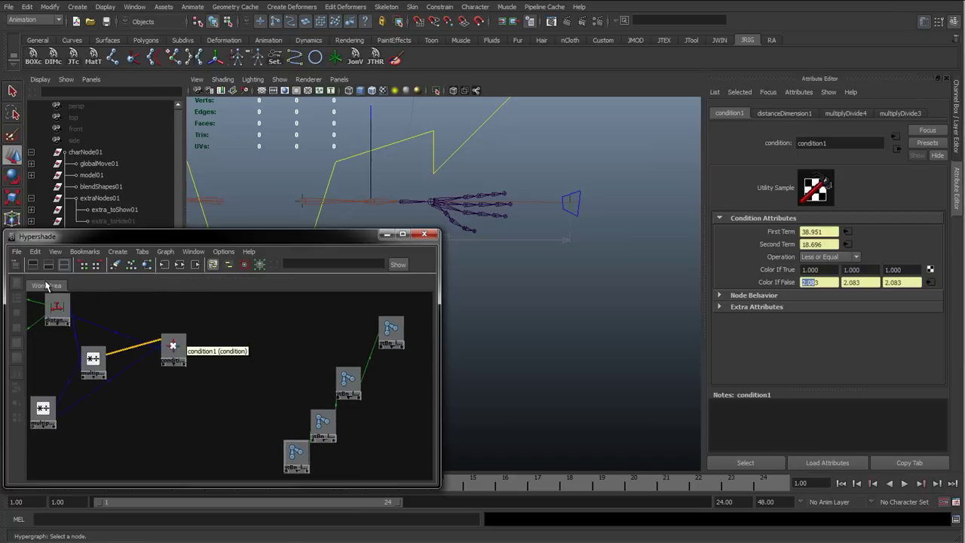
pyautogui.click(16, 264)
pyautogui.click(54, 300)
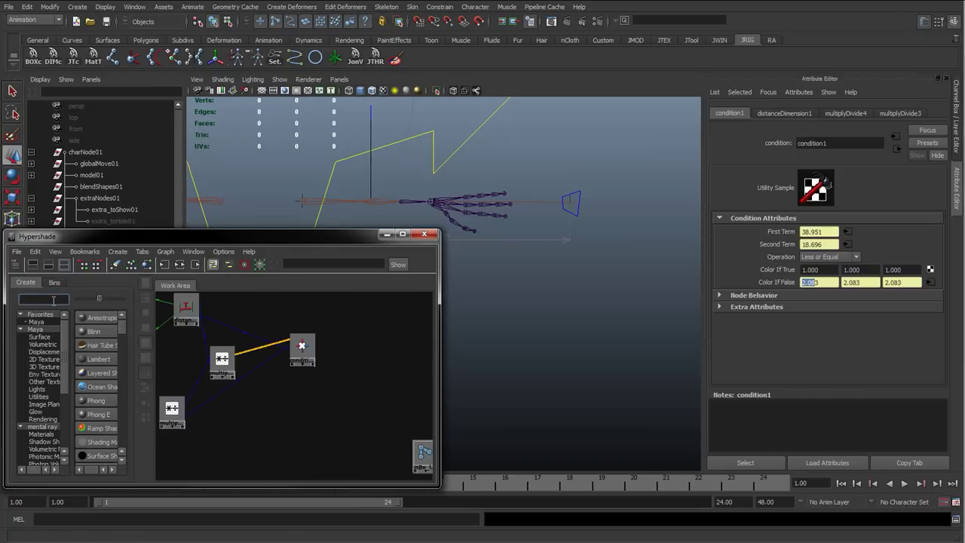
pyautogui.write('ble')
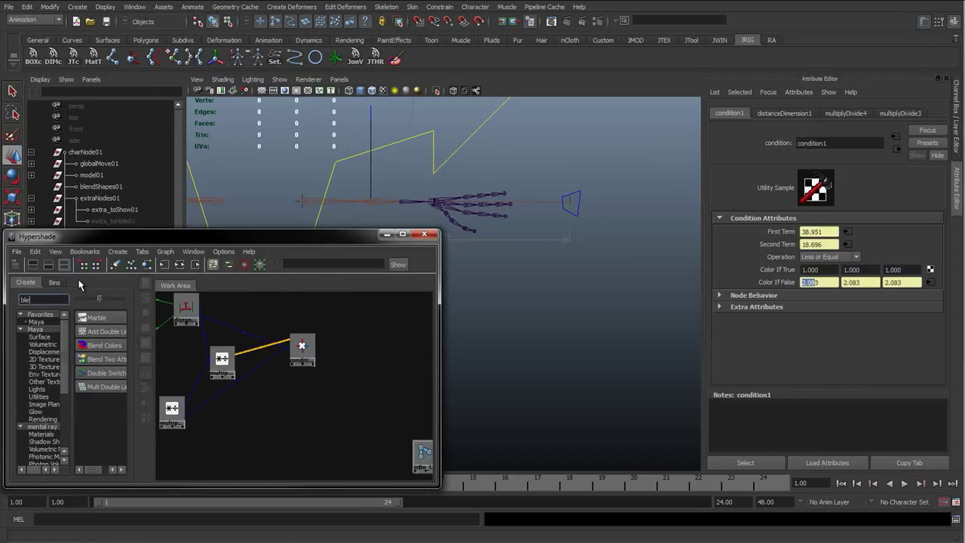
pyautogui.click(101, 344)
pyautogui.click(15, 263)
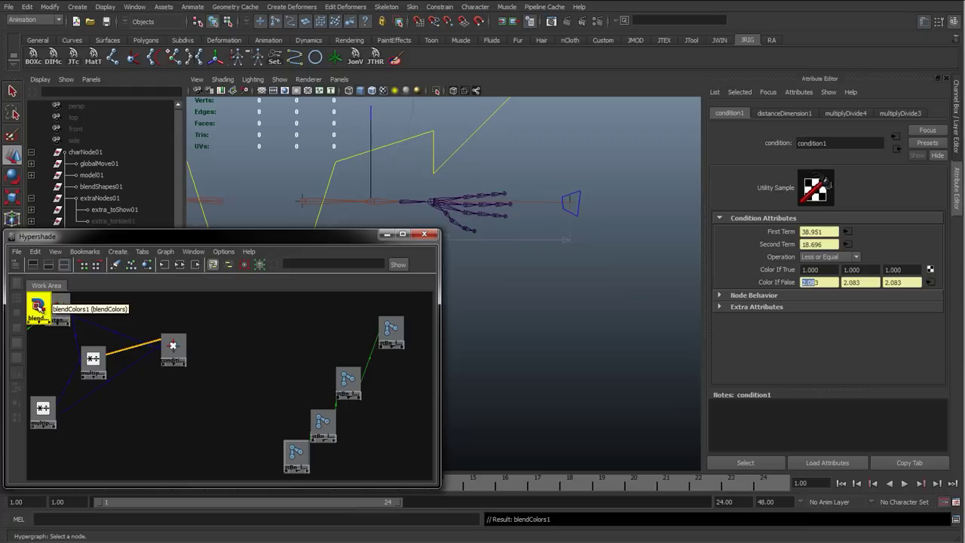
# Step: Place the blendColors node between condition1 and the joint nodes and display its attributes
pyautogui.moveTo(38, 306); pyautogui.dragTo(258, 344)
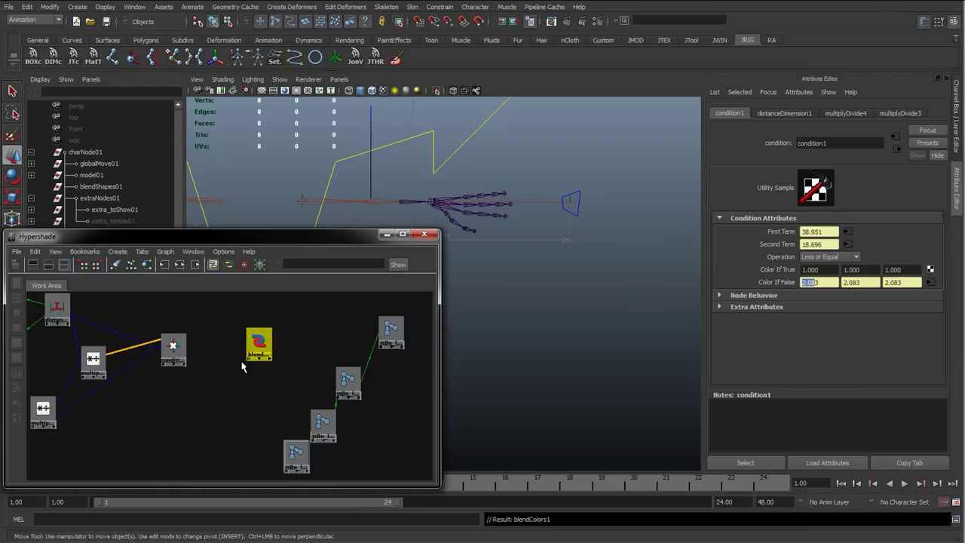
pyautogui.click(238, 371)
pyautogui.click(258, 344)
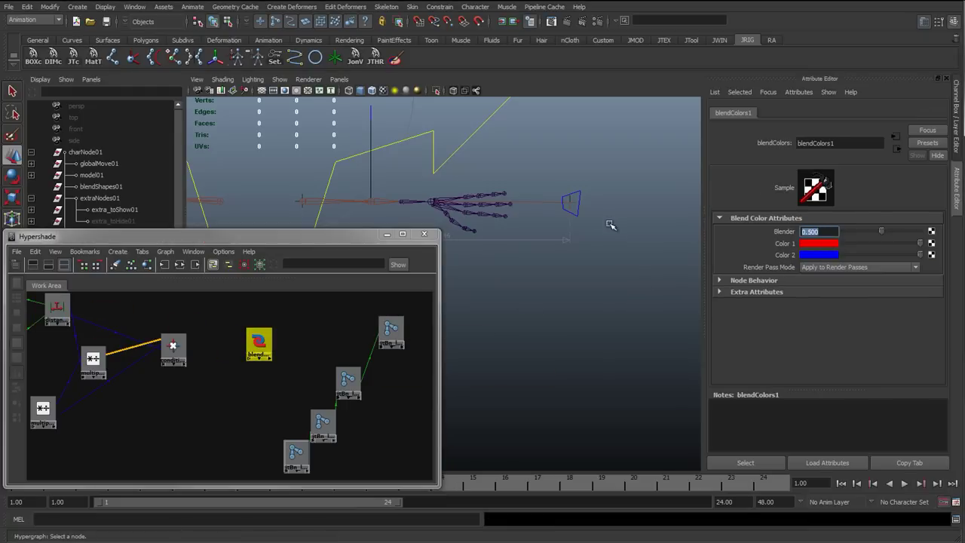
# Step: Start adding a keyable float attribute to the left wrist control and name it stretch
pyautogui.click(573, 202)
pyautogui.click(956, 124)
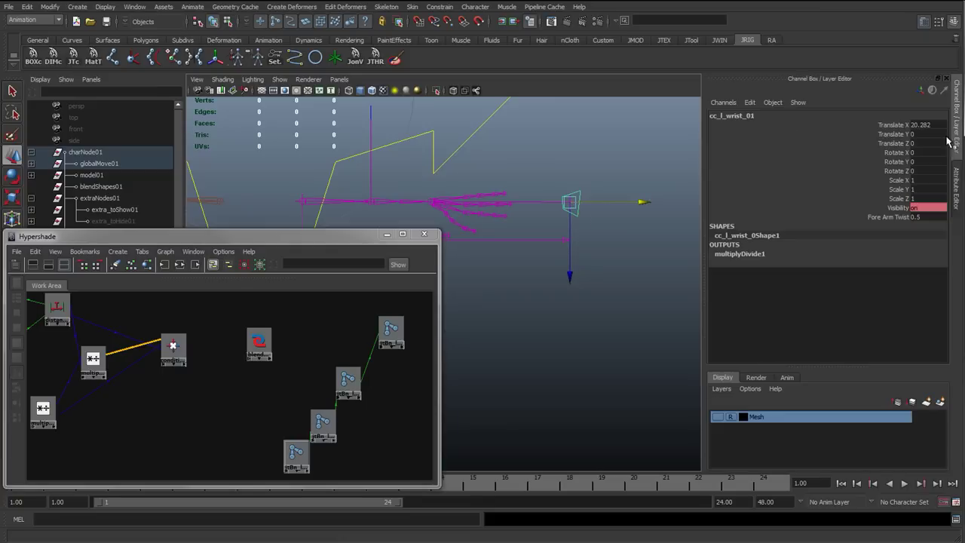
pyautogui.click(751, 103)
pyautogui.click(752, 103)
pyautogui.click(751, 103)
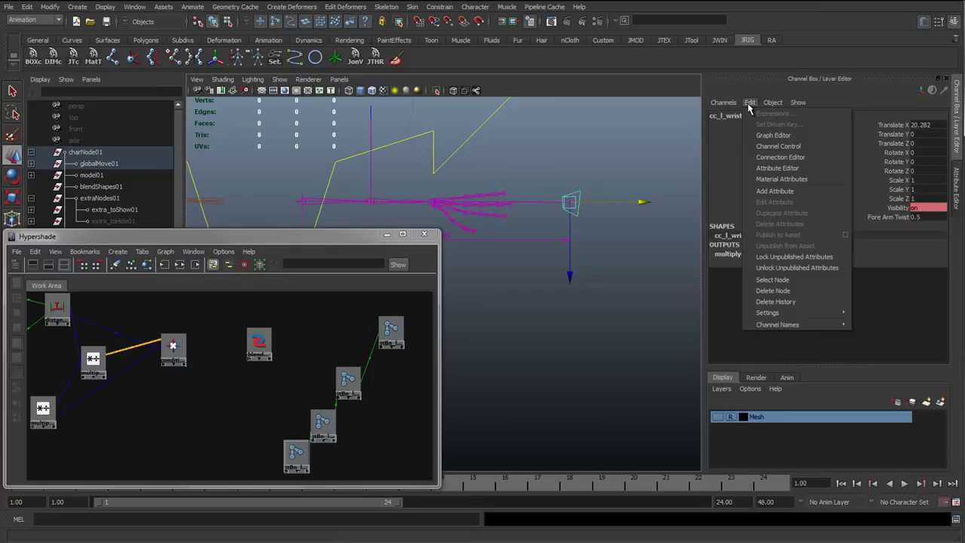
pyautogui.click(775, 191)
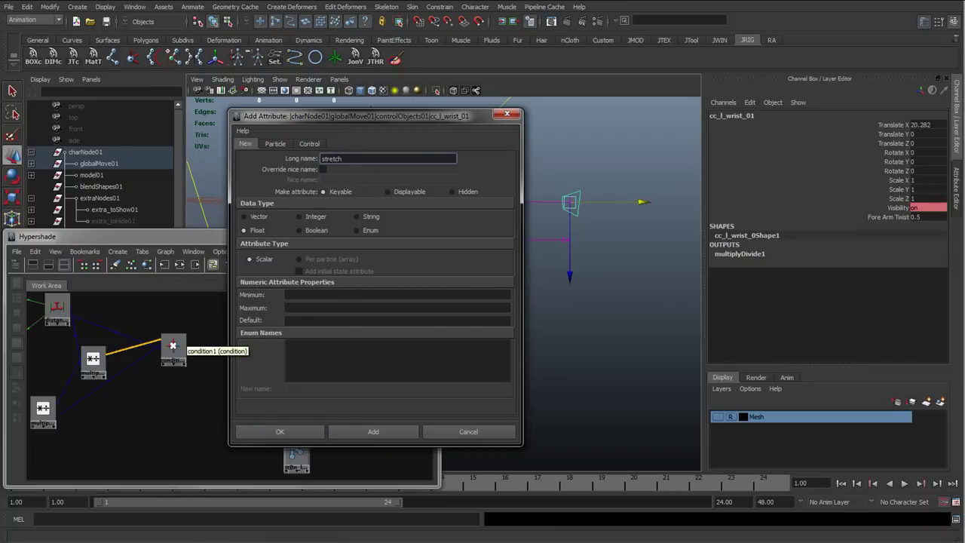
pyautogui.press('Return')
pyautogui.click(354, 161)
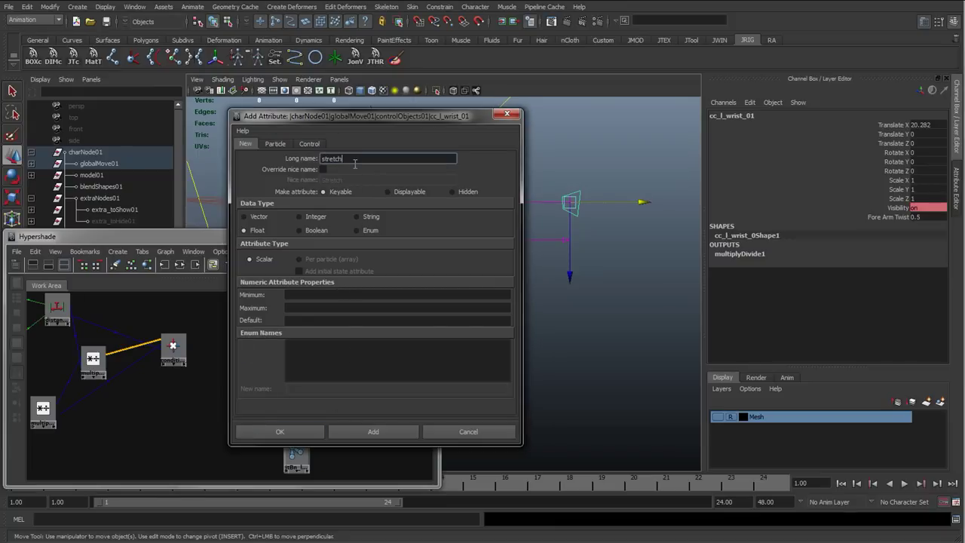
# Step: Set the stretch attribute's minimum to 0, maximum to 1 and default to 0
pyautogui.click(309, 294)
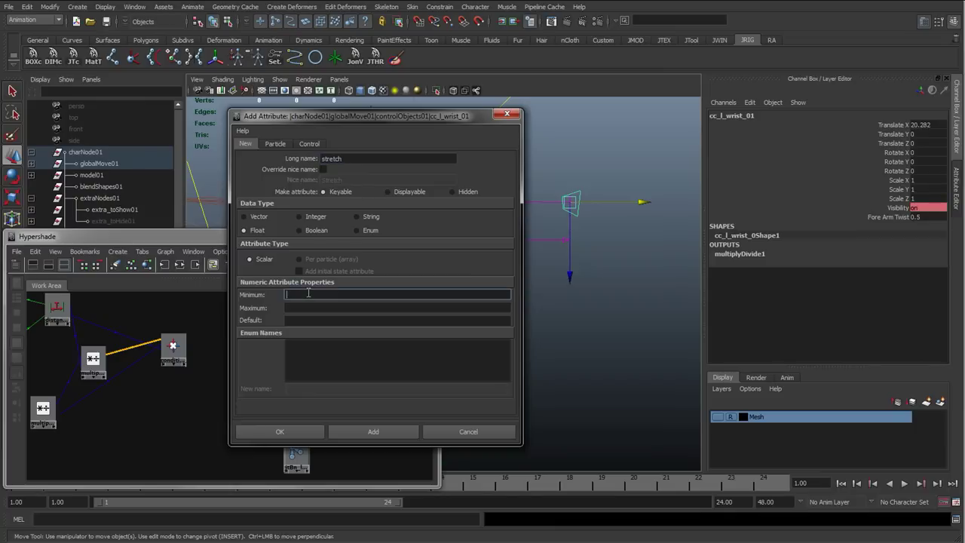
pyautogui.write('0')
pyautogui.click(301, 307)
pyautogui.write('1')
pyautogui.click(310, 321)
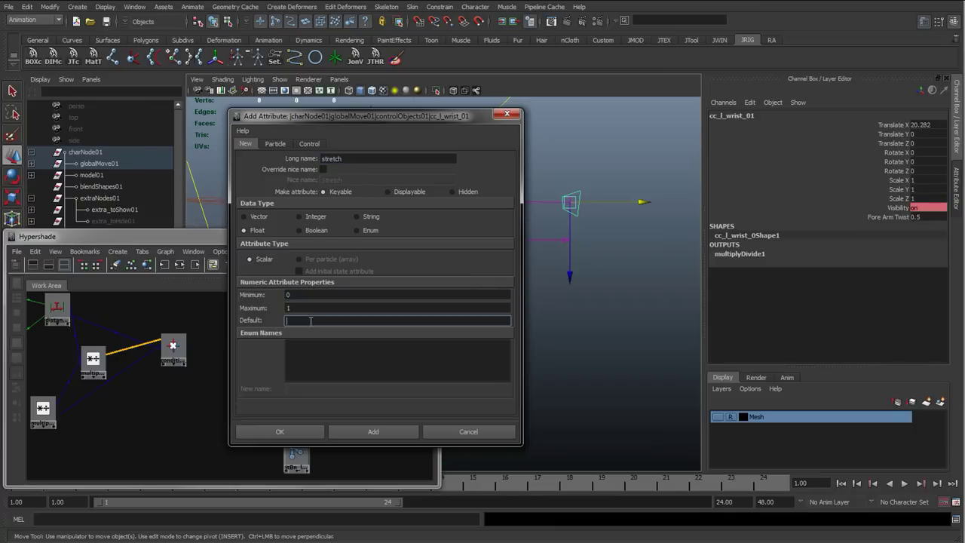
pyautogui.write('0')
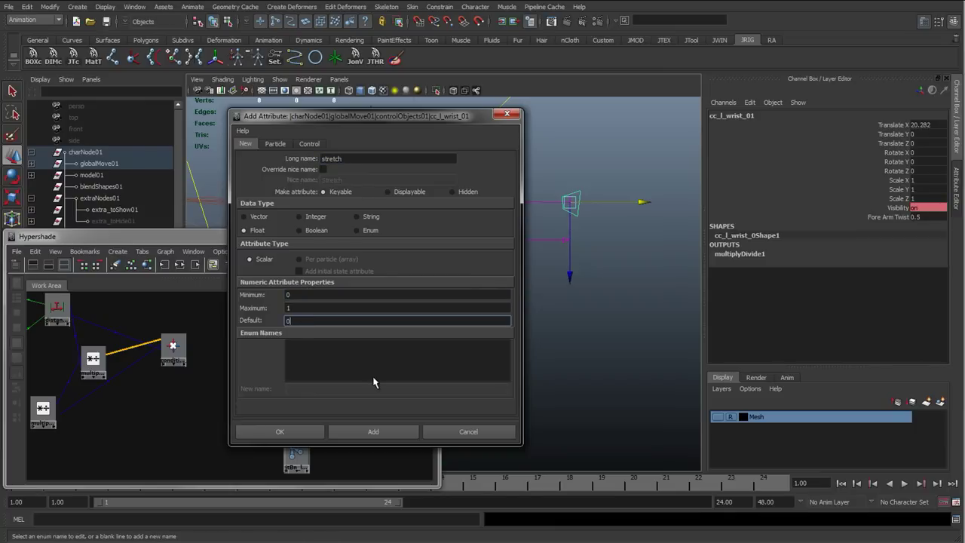
# Step: Review the minimum, maximum and default values entered for the stretch attribute
pyautogui.click(299, 295)
pyautogui.click(299, 307)
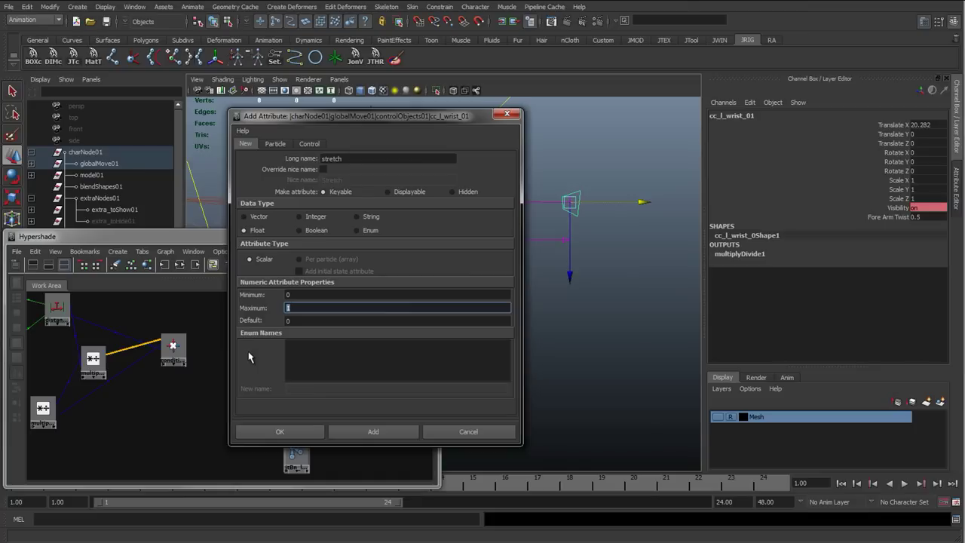
pyautogui.press('Tab')
pyautogui.click(299, 297)
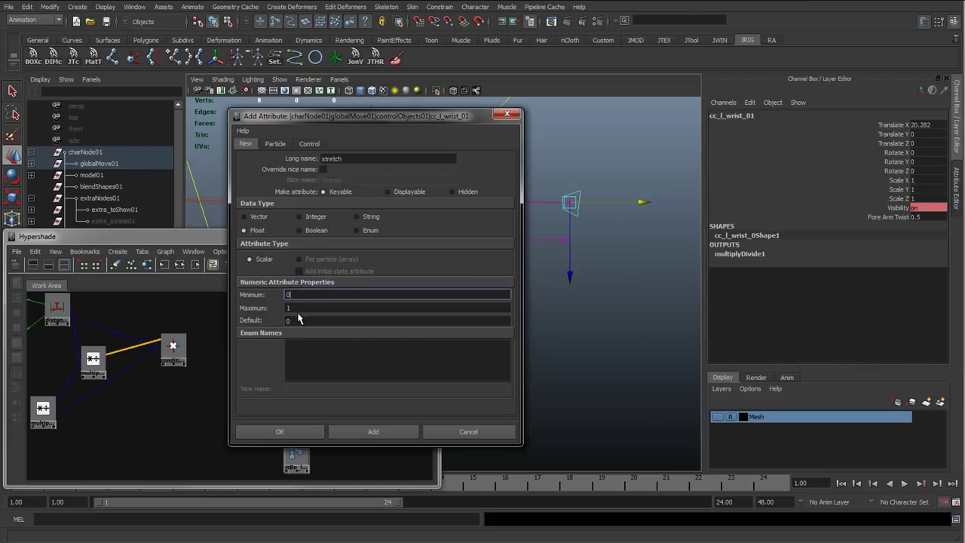
pyautogui.click(297, 308)
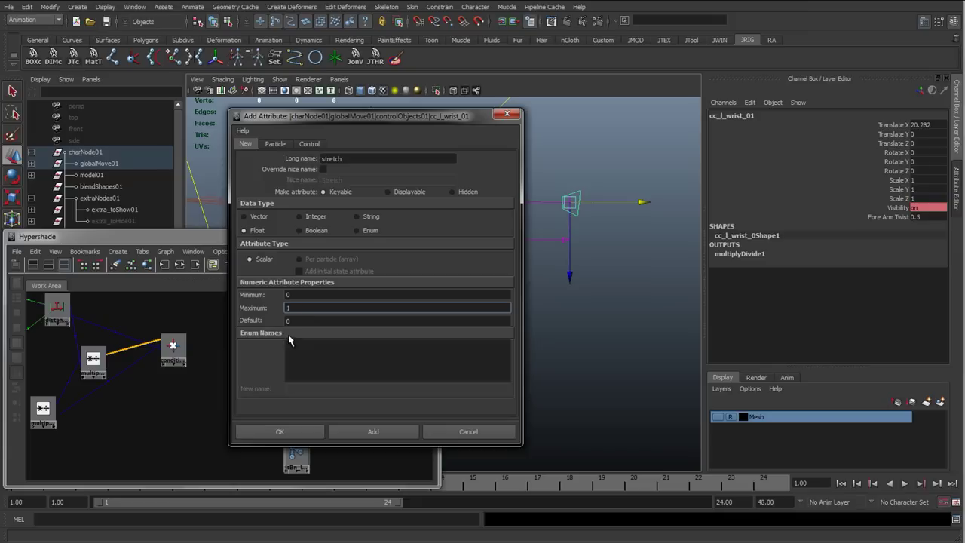
pyautogui.click(311, 320)
pyautogui.click(306, 308)
pyautogui.click(301, 296)
pyautogui.click(297, 309)
pyautogui.click(293, 320)
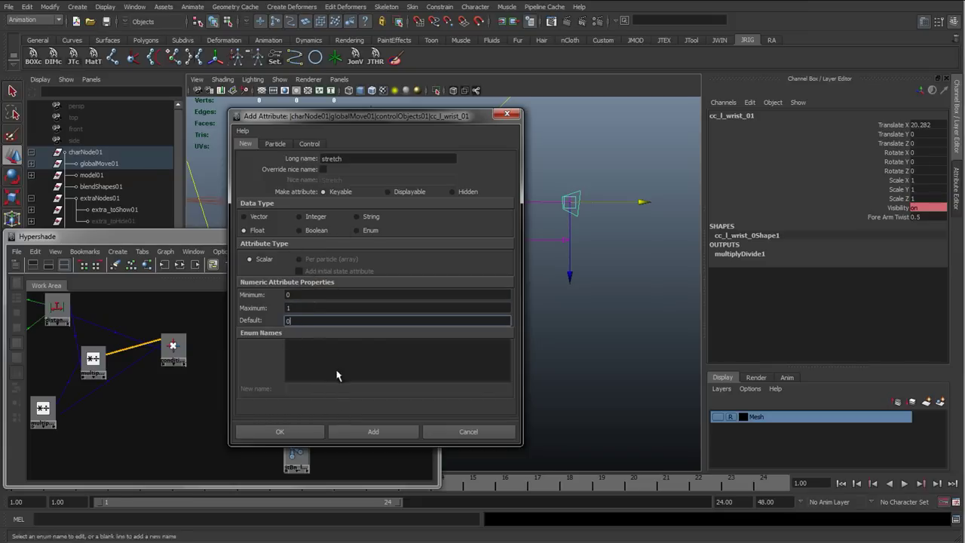
# Step: Add the stretch attribute to the left wrist control and close the Add Attribute dialog
pyautogui.click(380, 436)
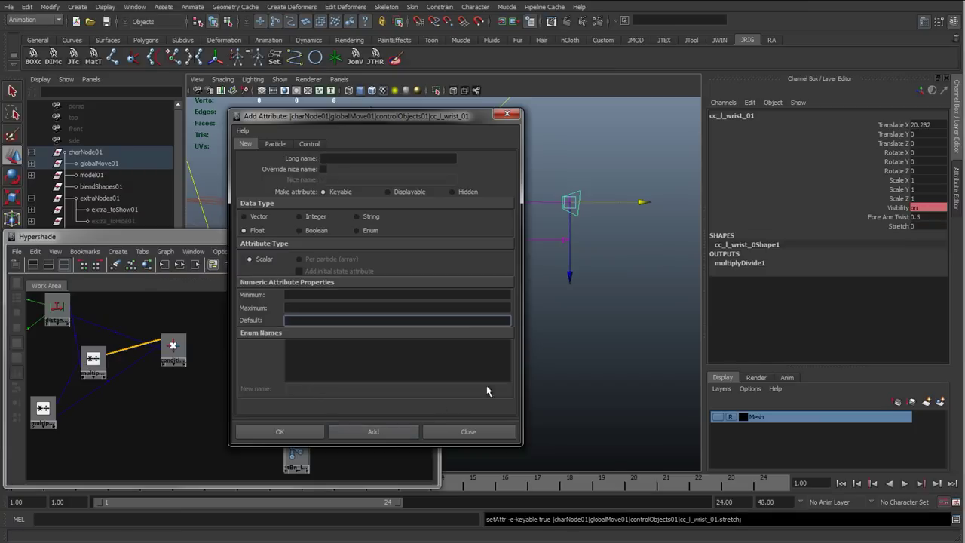
pyautogui.click(469, 432)
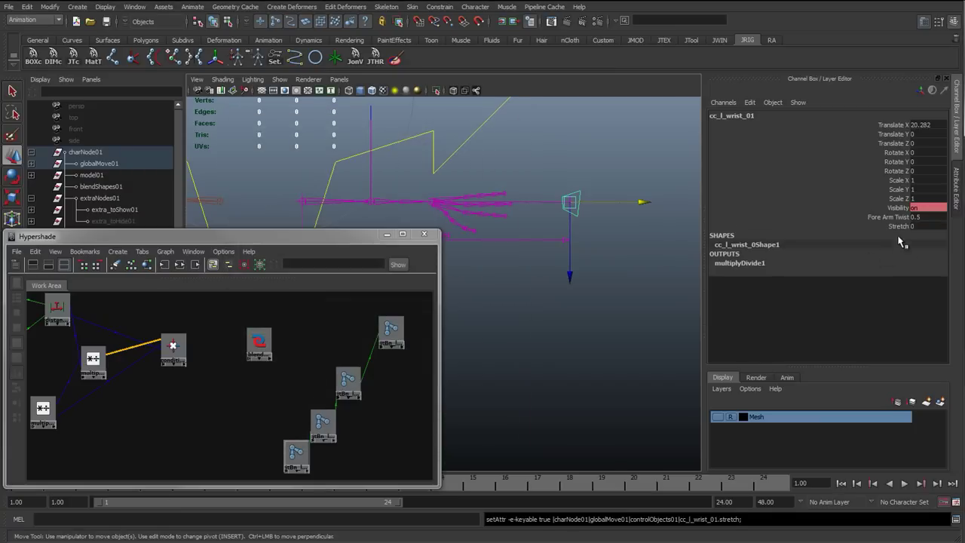
pyautogui.click(899, 226)
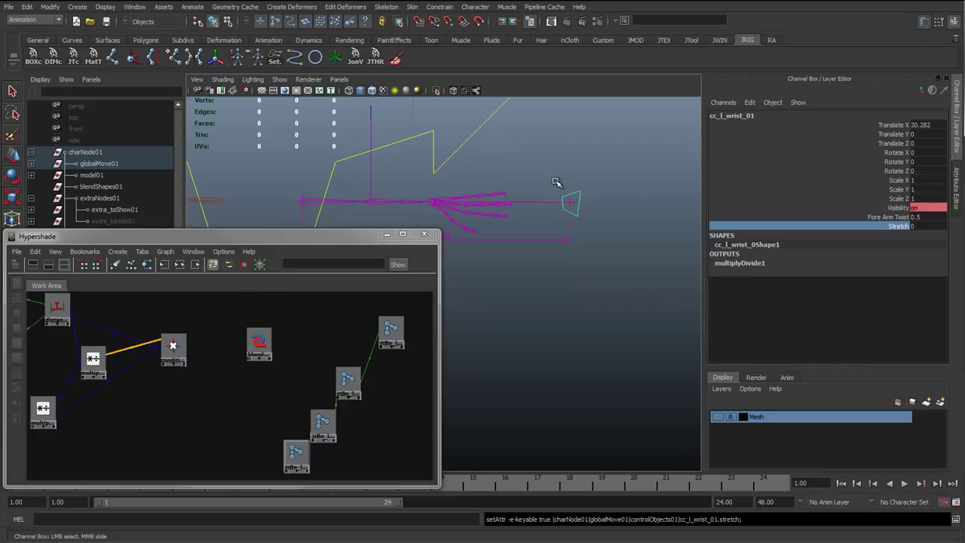
pyautogui.press('w')
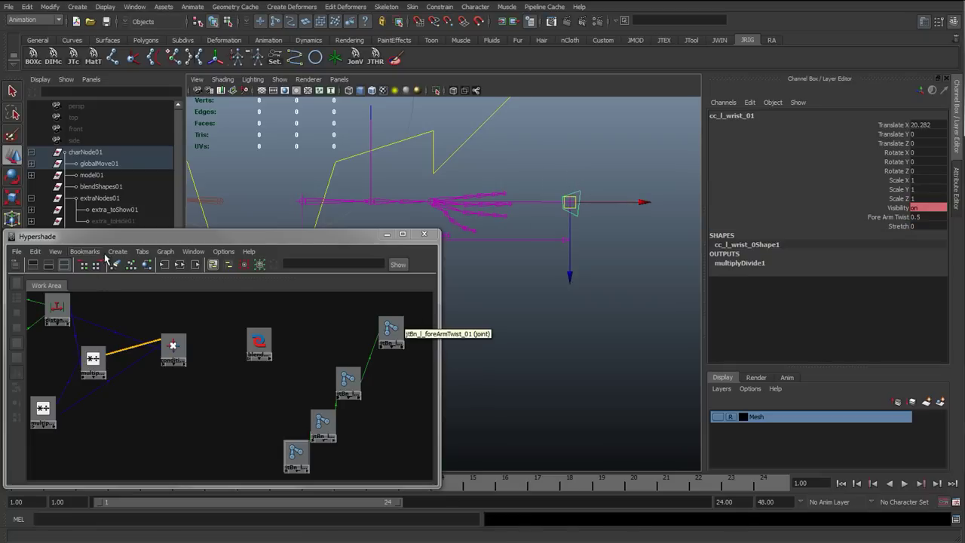
# Step: Add the left wrist control to the Hypershade graph and arrange it directly above the blendColors node
pyautogui.click(165, 251)
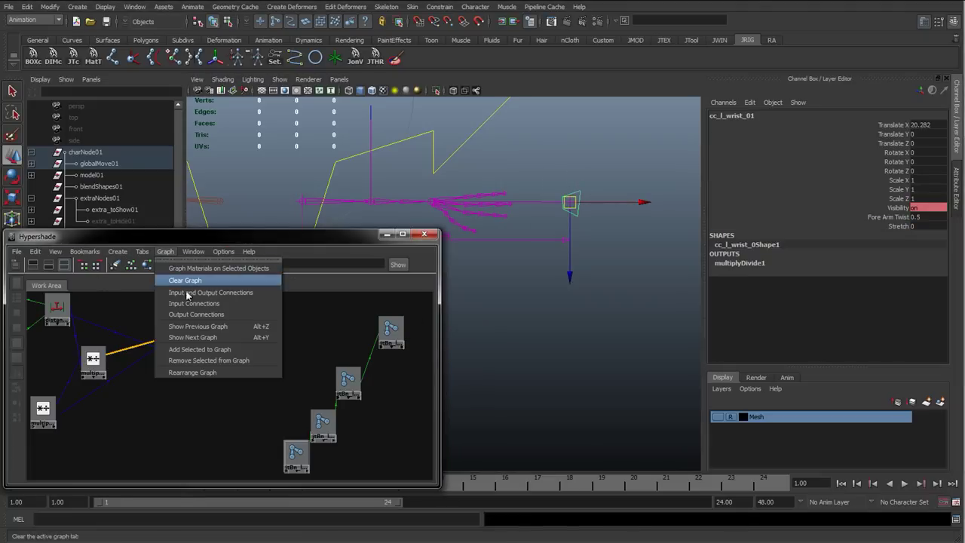
pyautogui.click(192, 348)
pyautogui.moveTo(43, 334); pyautogui.dragTo(244, 315)
pyautogui.moveTo(264, 348); pyautogui.dragTo(248, 386)
pyautogui.moveTo(242, 324); pyautogui.dragTo(251, 326)
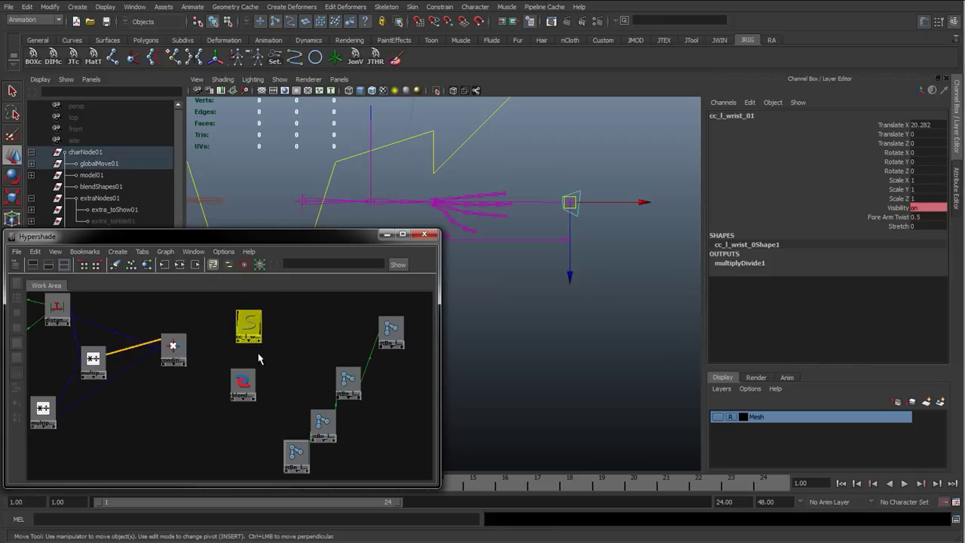
# Step: Connect the left wrist control's stretch attribute to the blender input of blendColors1, and set the control's Stretch to 1
pyautogui.moveTo(251, 326); pyautogui.dragTo(242, 386, button='middle')
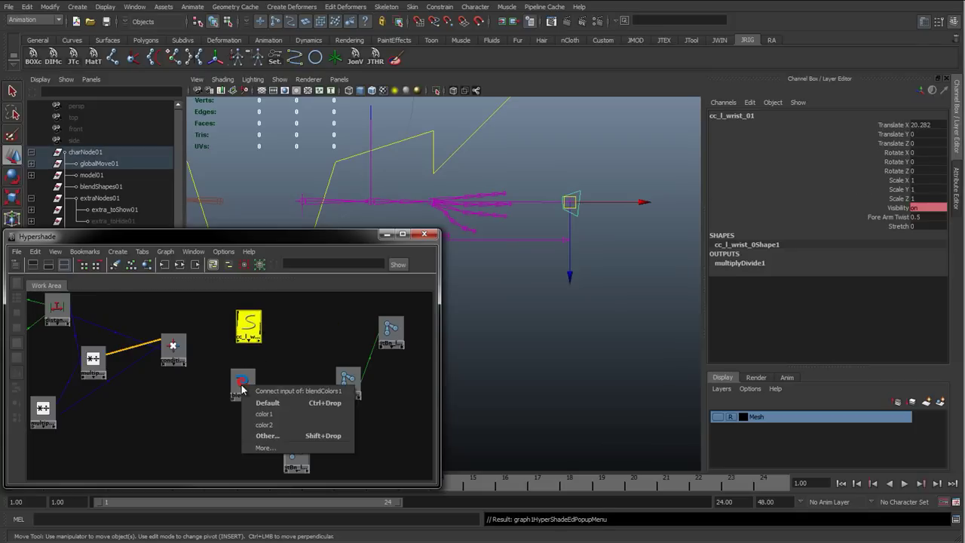
pyautogui.click(272, 438)
pyautogui.scroll(-10, 87, 316)
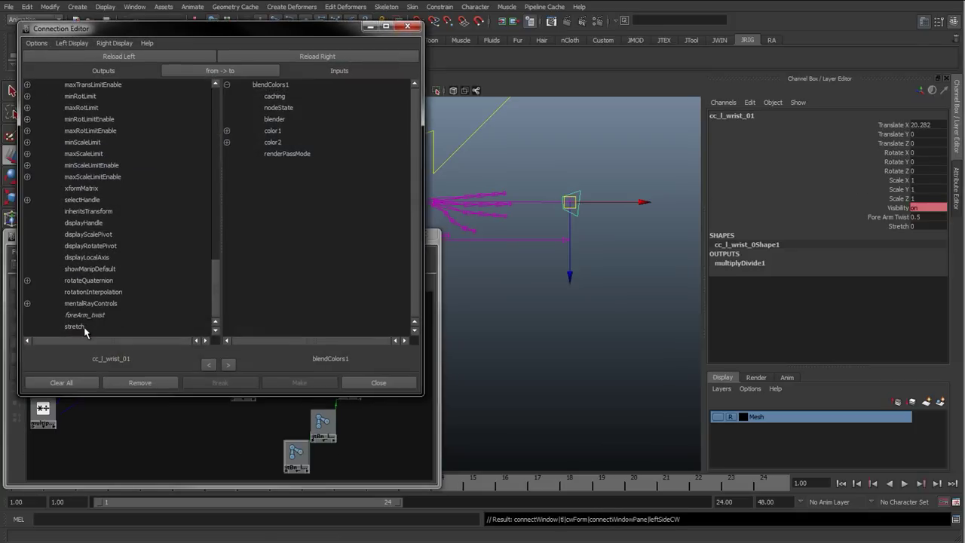
pyautogui.click(74, 328)
pyautogui.click(276, 119)
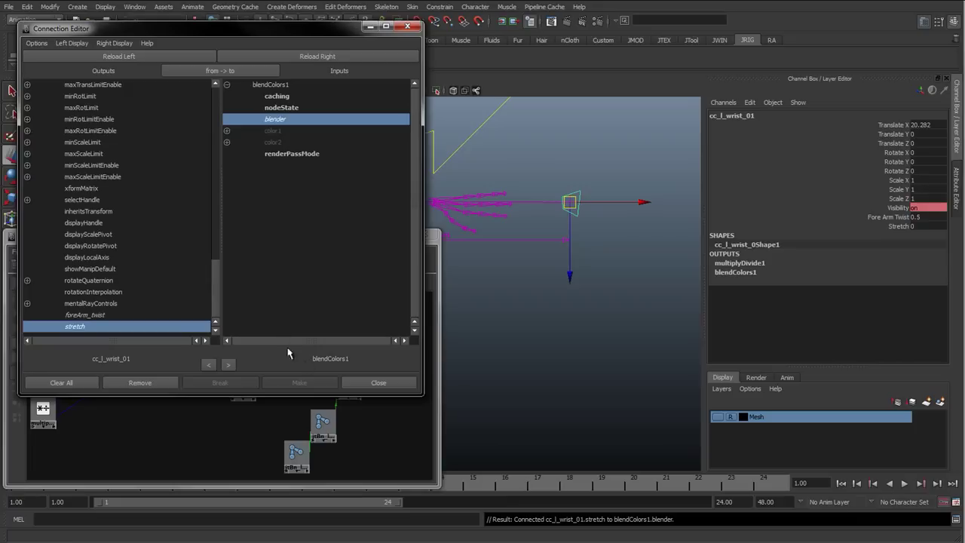
pyautogui.click(377, 383)
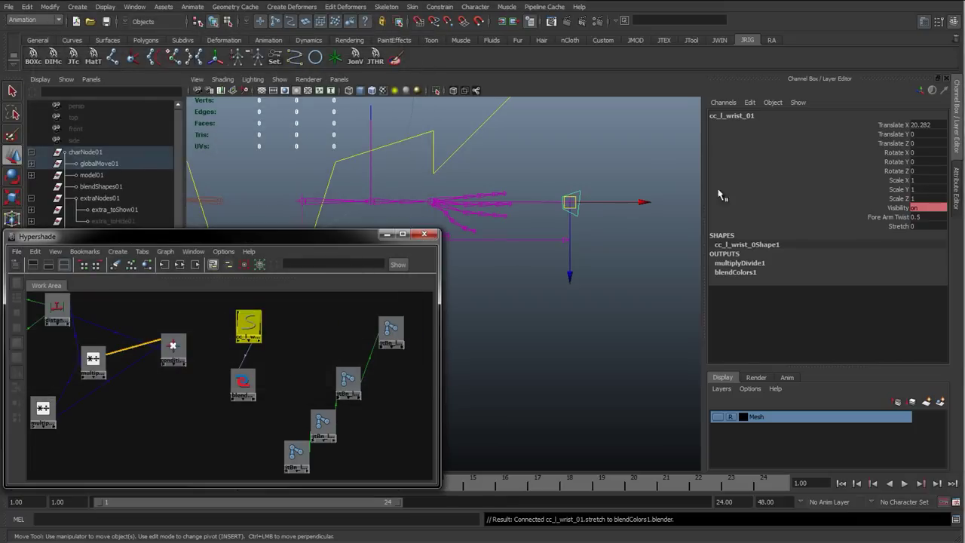
pyautogui.click(894, 226)
pyautogui.moveTo(498, 258); pyautogui.dragTo(681, 255, button='middle')
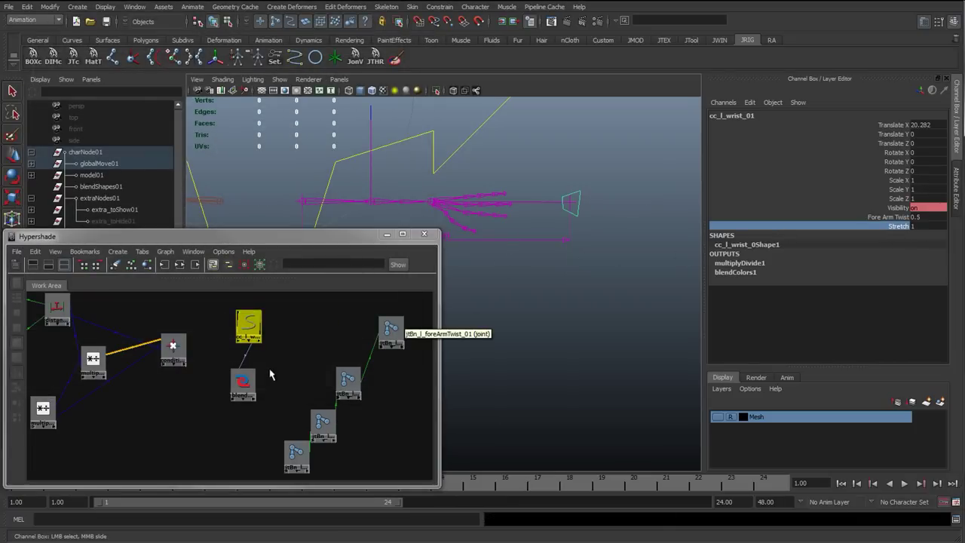
# Step: Set the Color 2R, 2G and 2B values of blendColors1 to 0
pyautogui.click(241, 383)
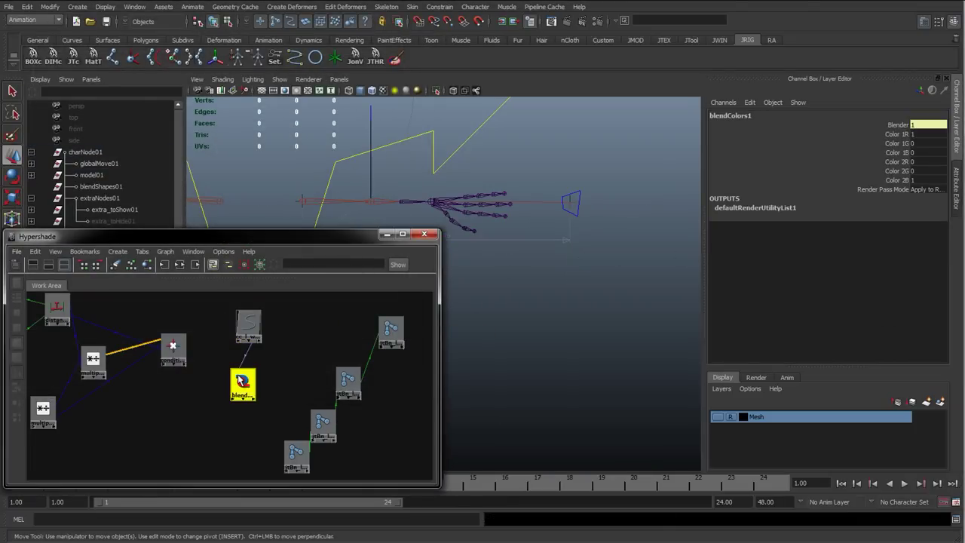
pyautogui.moveTo(923, 134); pyautogui.dragTo(918, 154)
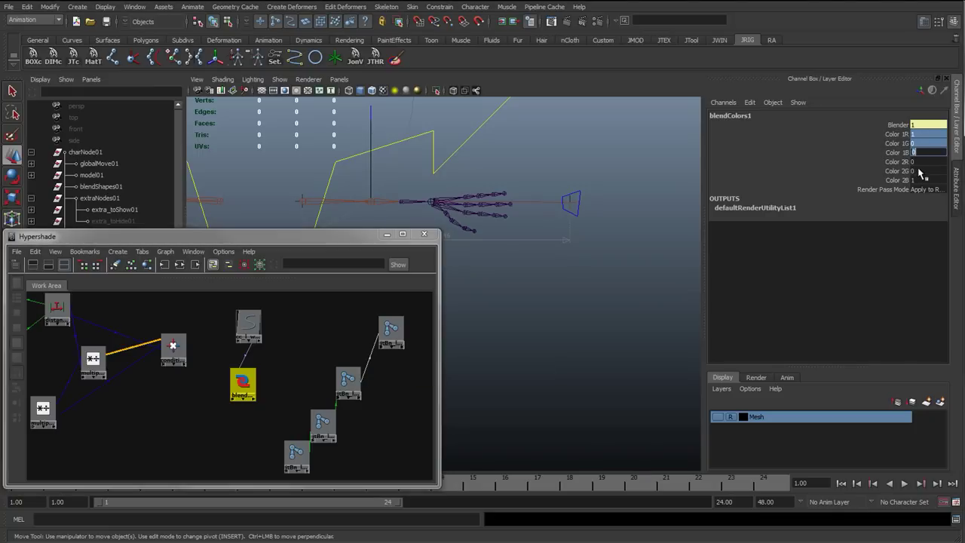
pyautogui.moveTo(922, 161); pyautogui.dragTo(921, 181)
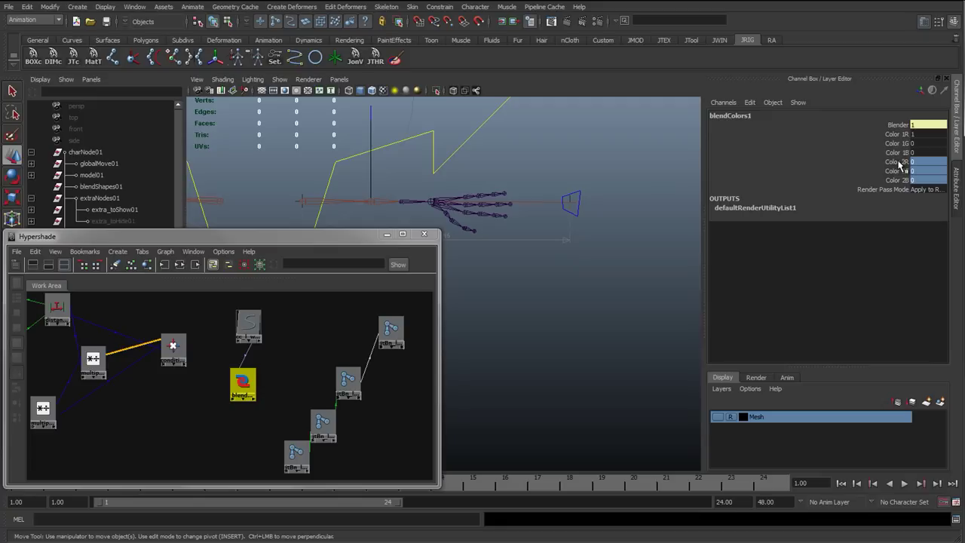
pyautogui.moveTo(902, 162); pyautogui.dragTo(917, 171)
# Step: Shift the wrist control node slightly in the graph and set Color 2R, 2G and 2B of blendColors1 to 1
pyautogui.moveTo(249, 325); pyautogui.dragTo(259, 327)
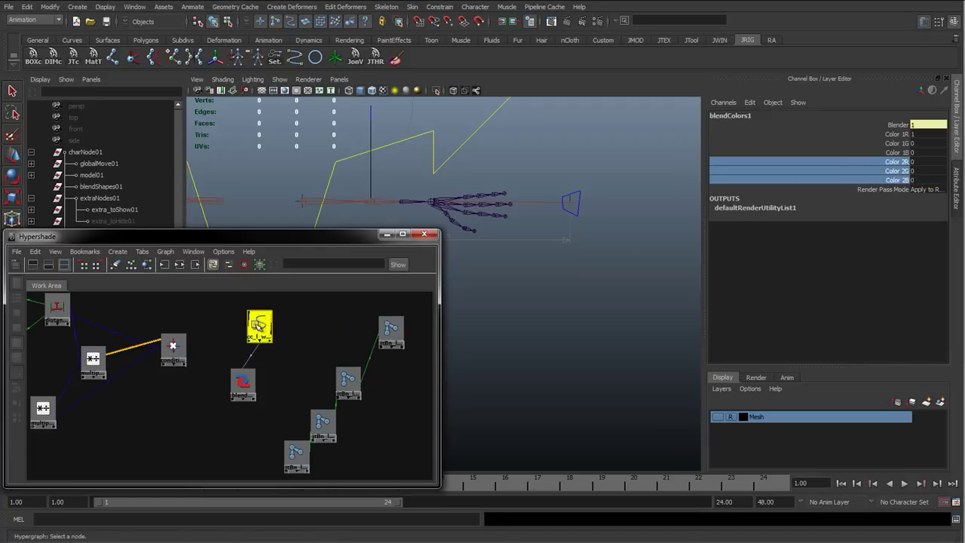
pyautogui.click(895, 134)
pyautogui.click(896, 143)
pyautogui.click(896, 153)
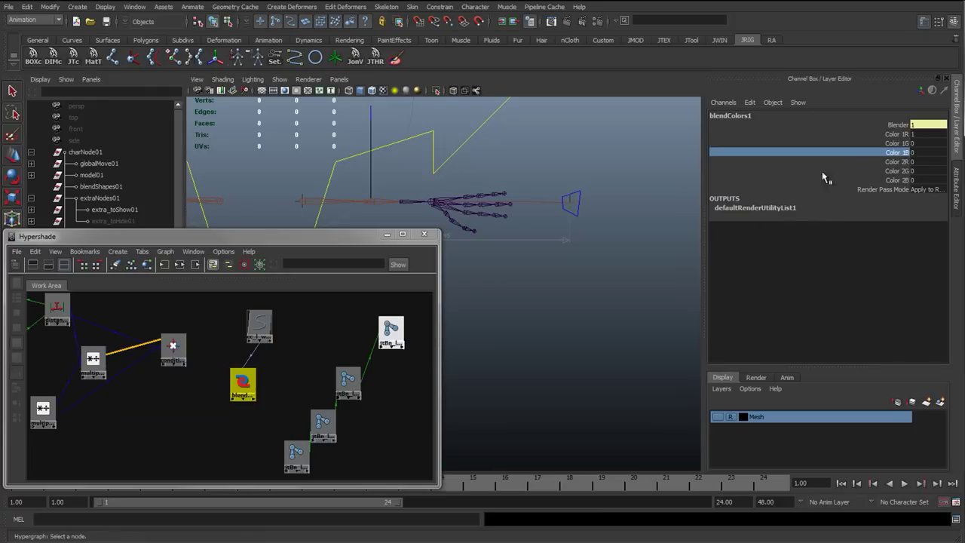
pyautogui.click(902, 162)
pyautogui.click(901, 170)
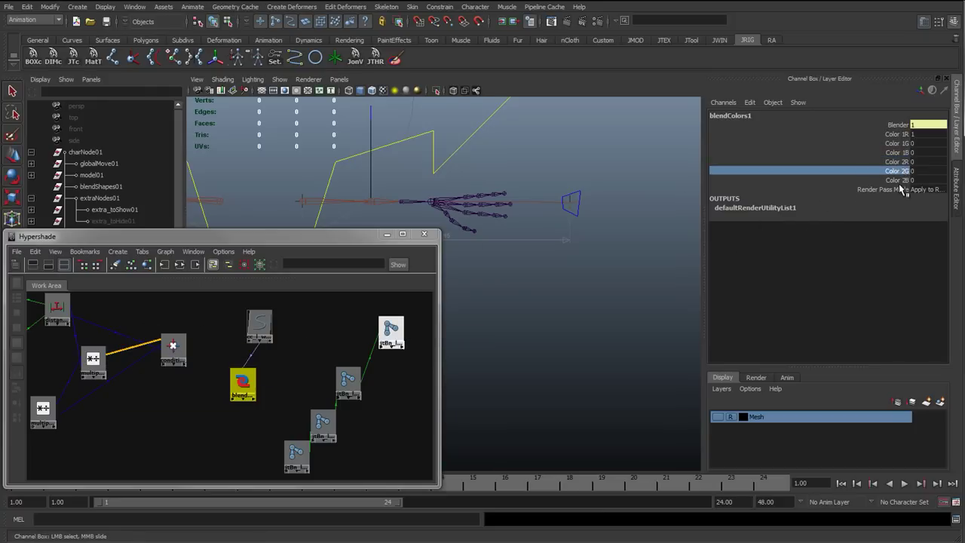
pyautogui.click(900, 186)
pyautogui.click(902, 164)
pyautogui.click(905, 180)
pyautogui.moveTo(910, 165); pyautogui.dragTo(915, 181)
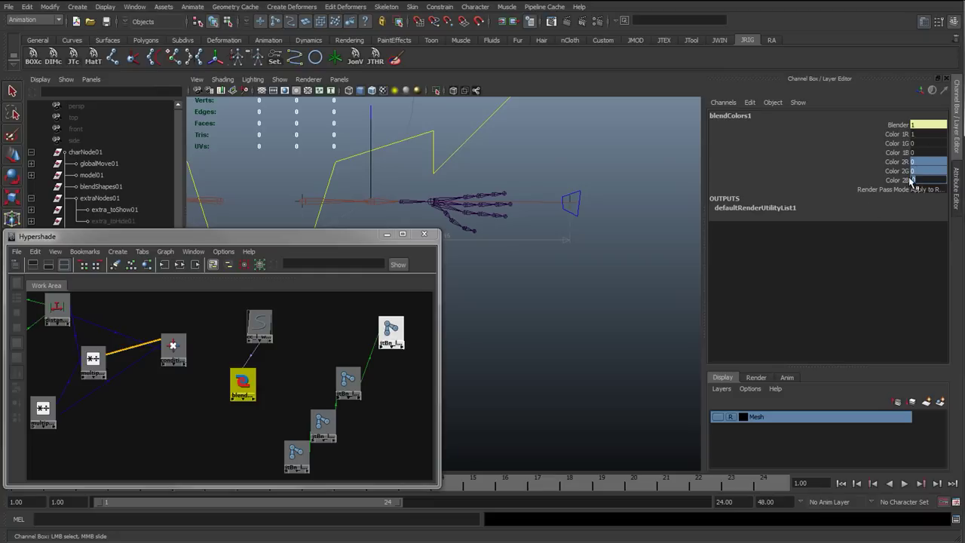
pyautogui.write('1')
pyautogui.press('Return')
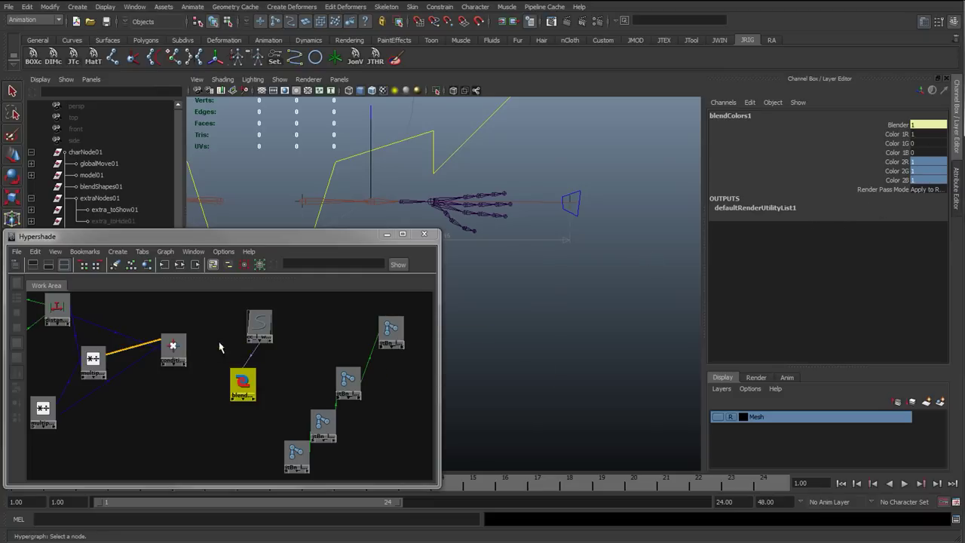
# Step: Connect condition1's outColorR, outColorG and outColorB to color1R, color1G and color1B of blendColors1, and close the Connection Editor
pyautogui.moveTo(173, 361); pyautogui.dragTo(249, 389, button='middle')
pyautogui.click(265, 436)
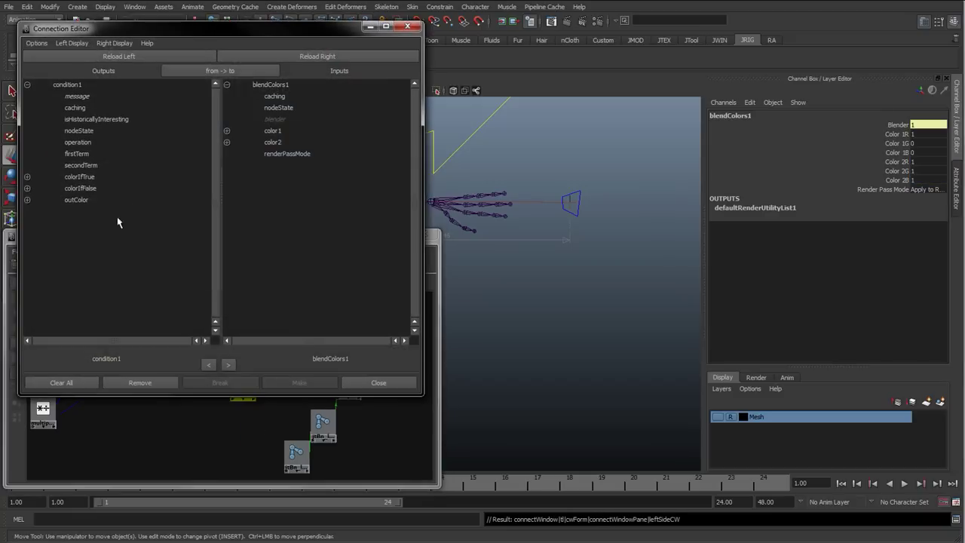
pyautogui.click(27, 200)
pyautogui.click(226, 131)
pyautogui.click(95, 212)
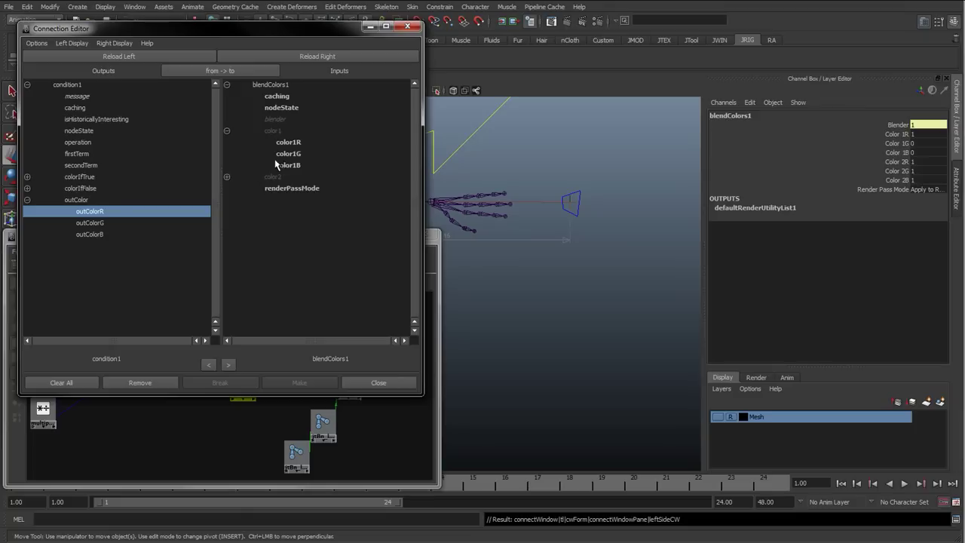
pyautogui.click(289, 144)
pyautogui.click(90, 222)
pyautogui.click(287, 154)
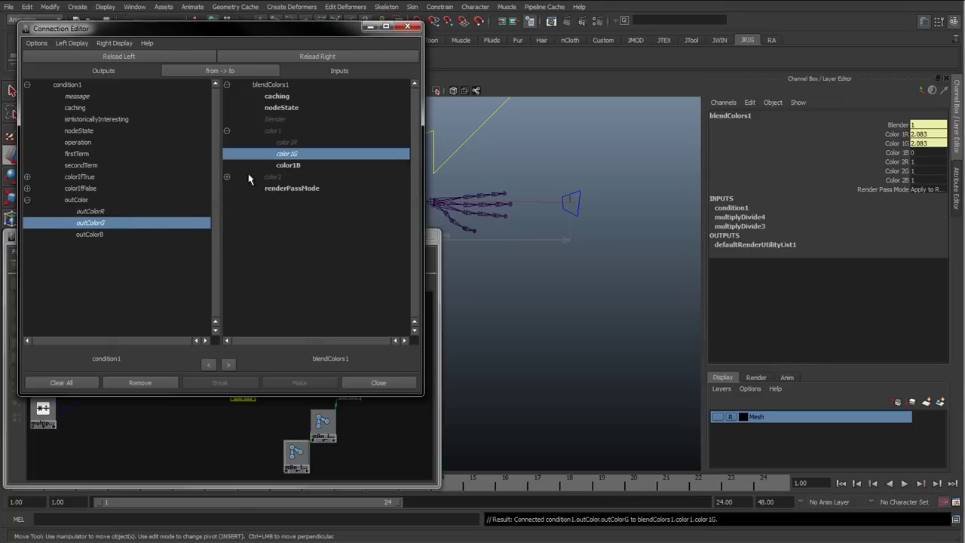
pyautogui.click(93, 236)
pyautogui.click(288, 165)
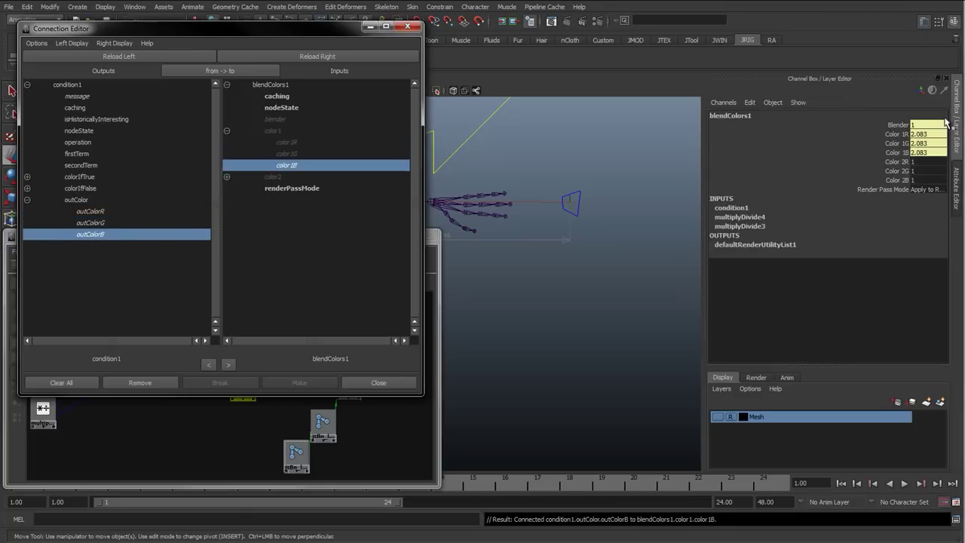
pyautogui.click(376, 383)
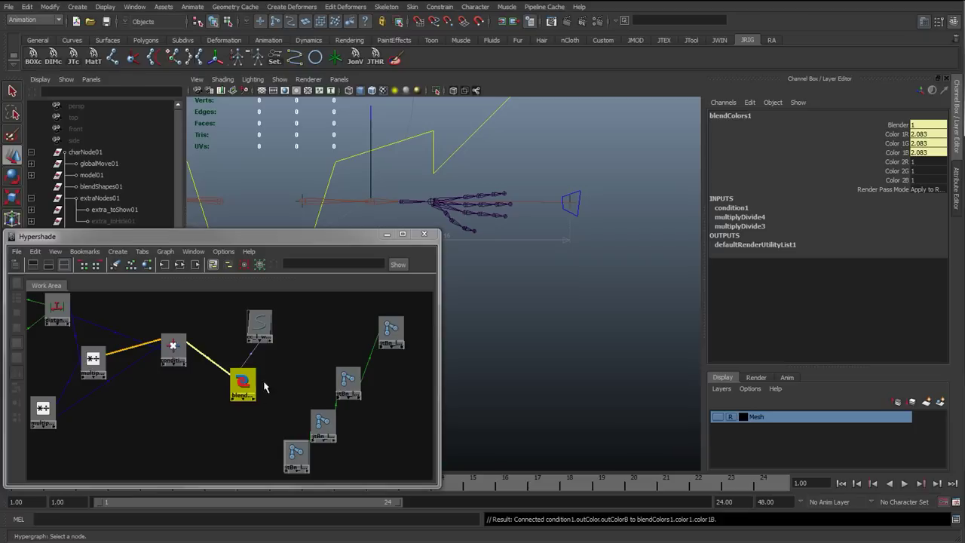
# Step: Load blendColors1 as output and jtBn_l_foreArmTwist_01 as input in the Connection Editor, keeping the arm joints in view
pyautogui.moveTo(244, 382); pyautogui.dragTo(247, 373)
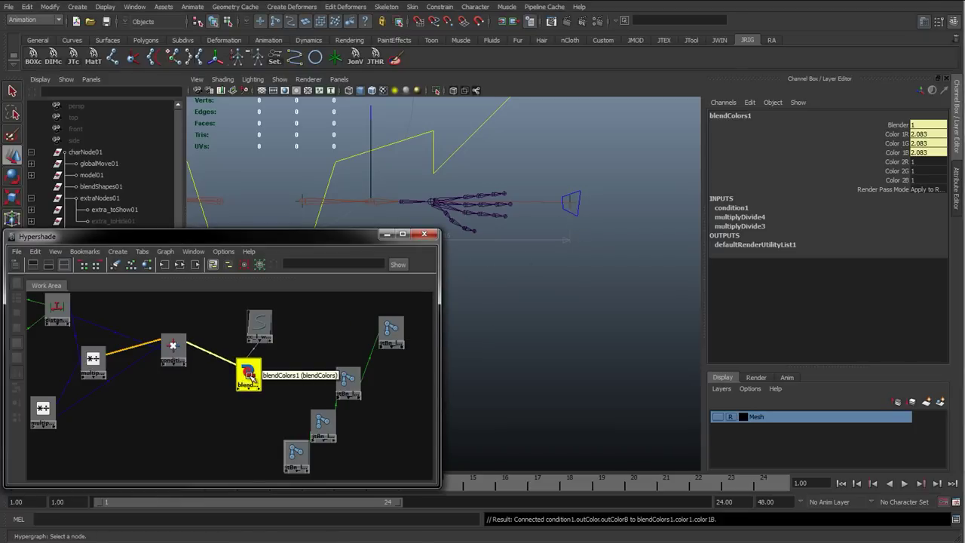
pyautogui.moveTo(249, 375); pyautogui.dragTo(392, 336, button='middle')
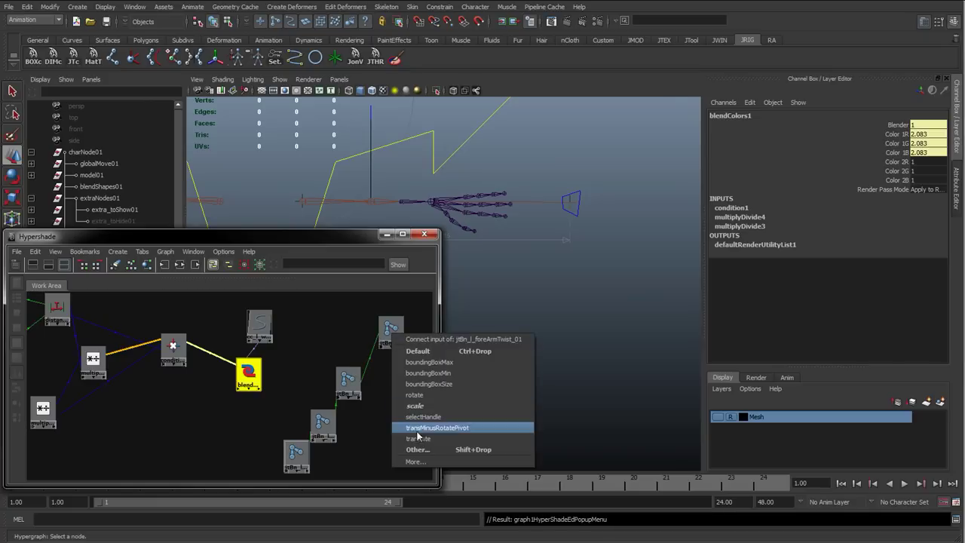
pyautogui.click(416, 449)
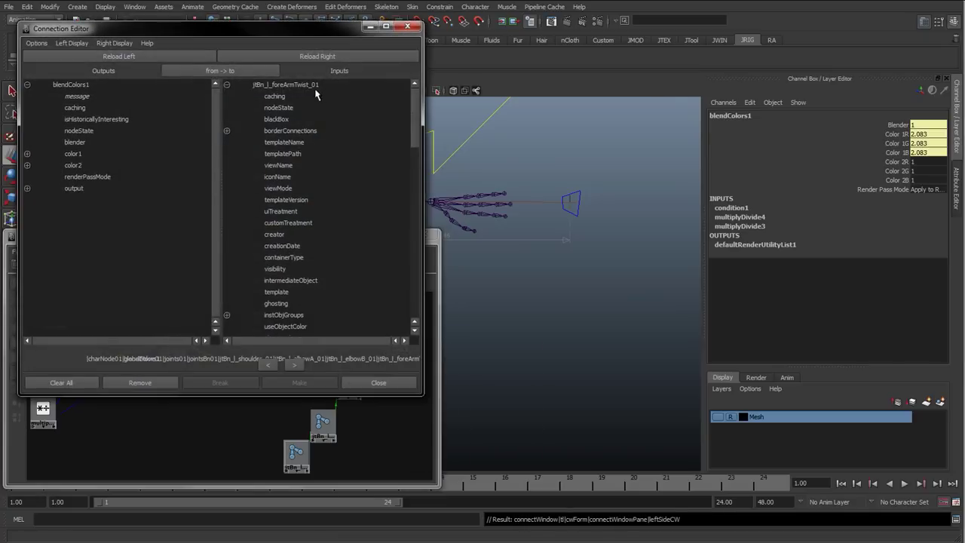
pyautogui.moveTo(315, 32); pyautogui.dragTo(472, 337)
# Step: Step through the left arm joints between shoulder and forearm twist with the Scale tool to examine their scale axes
pyautogui.click(332, 202)
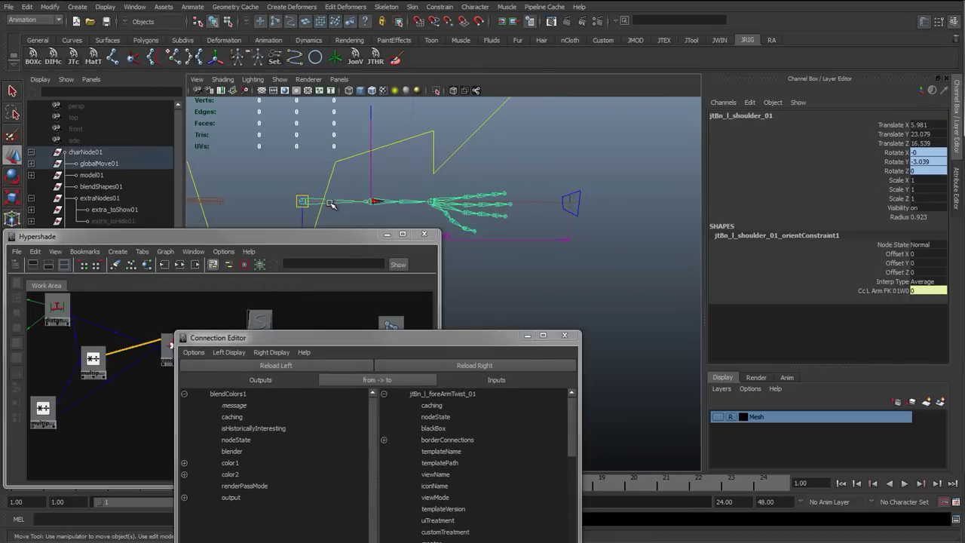
pyautogui.press('r')
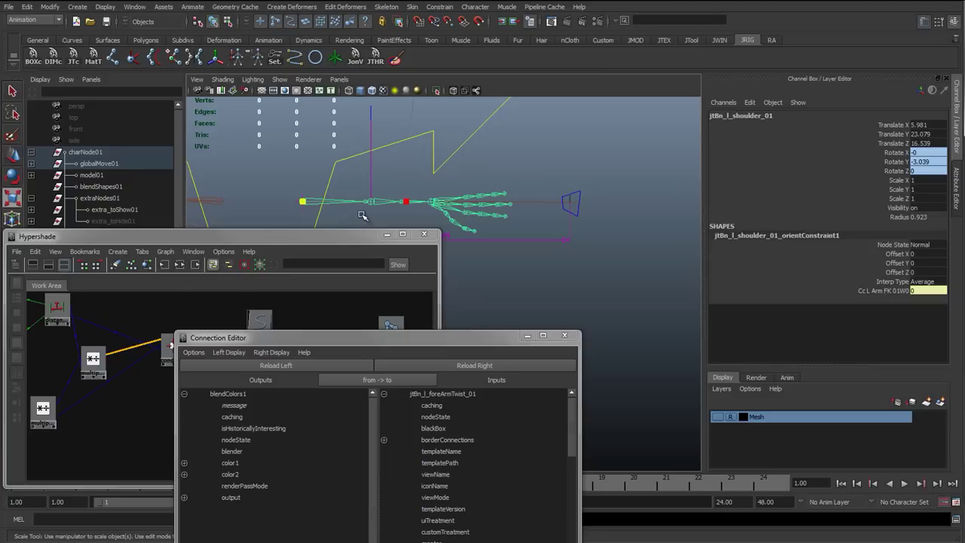
pyautogui.press('q')
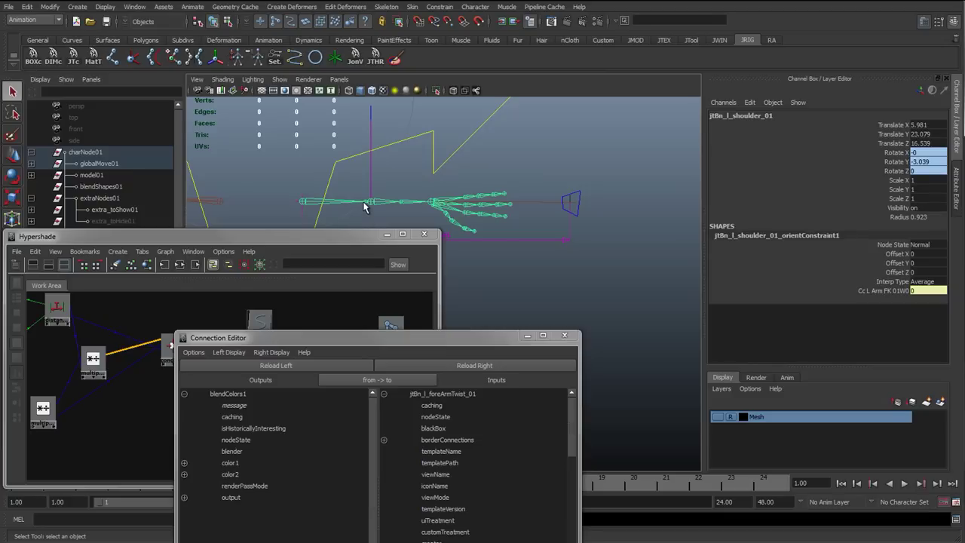
pyautogui.press('r')
pyautogui.press('Down')
pyautogui.press('Down')
pyautogui.press('Down')
pyautogui.press('Down')
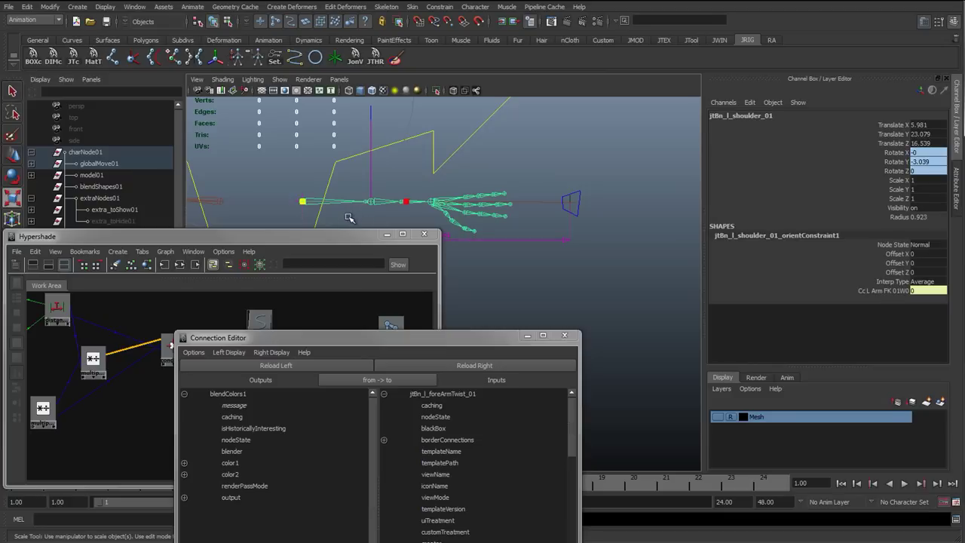
pyautogui.press('Up')
pyautogui.press('Up')
pyautogui.press('Up')
pyautogui.press('Up')
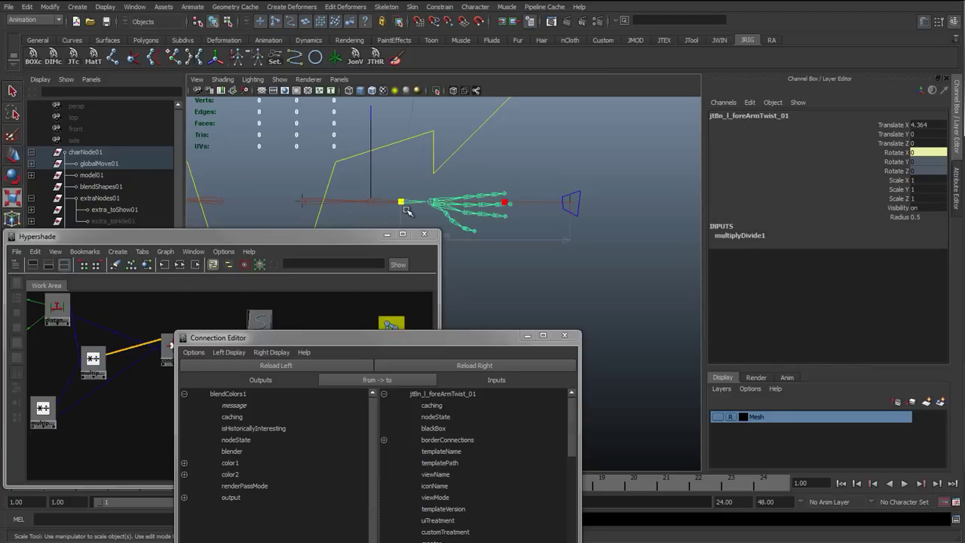
pyautogui.press('Down')
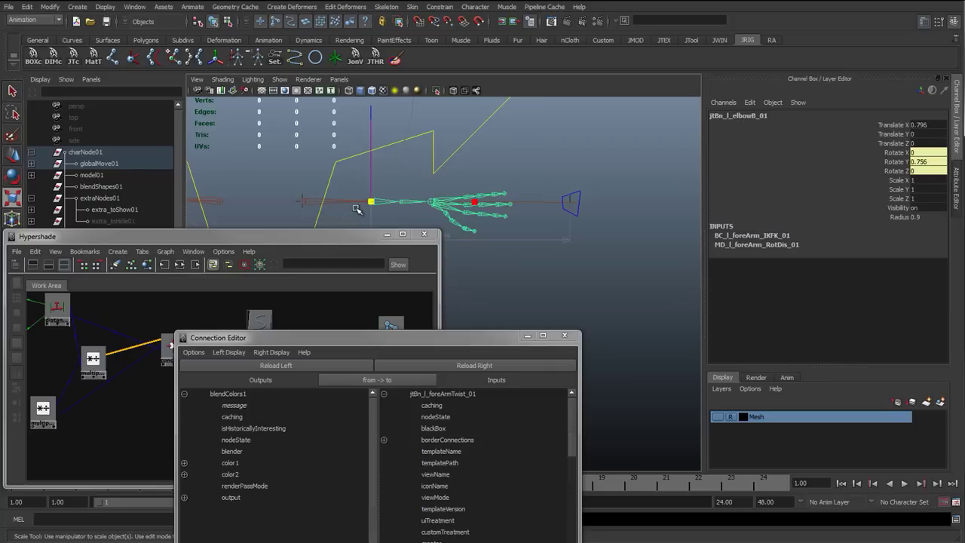
pyautogui.press('Down')
pyautogui.press('Down')
pyautogui.press('Up')
pyautogui.press('Up')
pyautogui.press('Up')
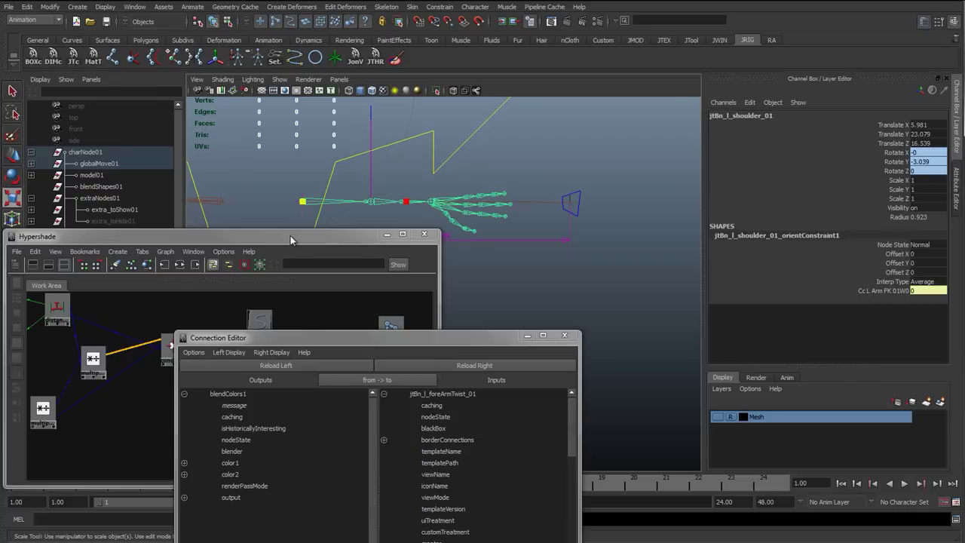
# Step: Connect outputR of blendColors1 to the scaleX of jtBn_l_foreArmTwist_01 and uncover the arm in the viewport
pyautogui.moveTo(383, 338); pyautogui.dragTo(340, 363)
pyautogui.moveTo(435, 364); pyautogui.dragTo(326, 129)
pyautogui.click(30, 289)
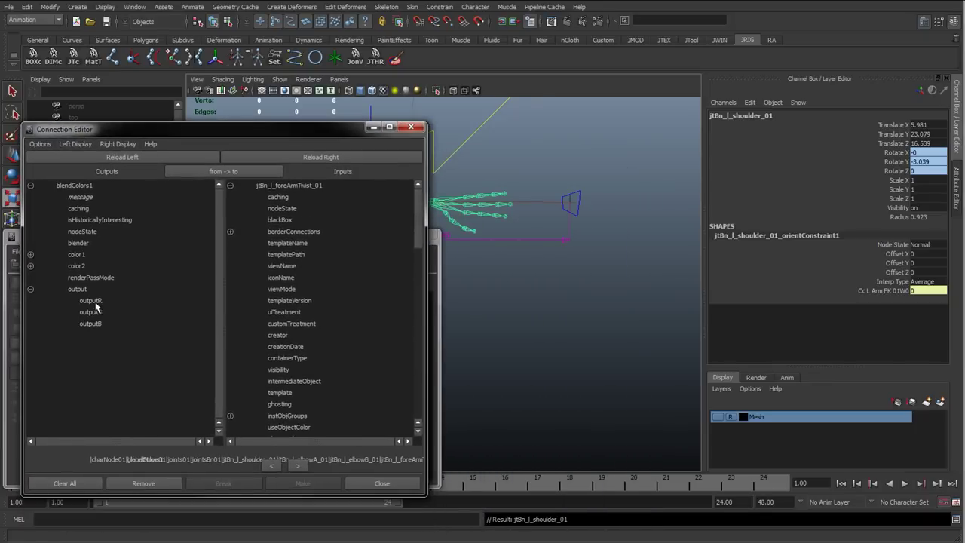
pyautogui.click(91, 301)
pyautogui.scroll(-10, 311, 317)
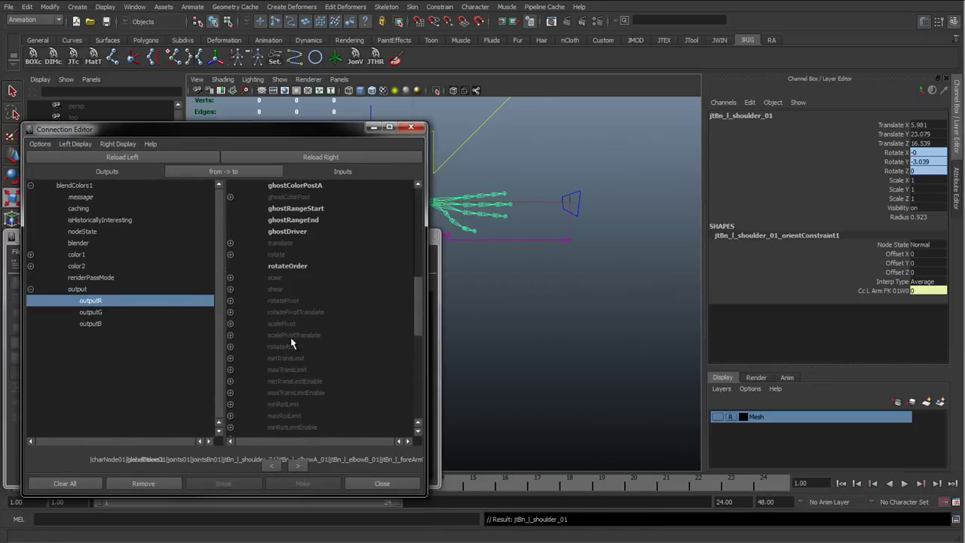
pyautogui.scroll(3, 292, 343)
pyautogui.click(230, 370)
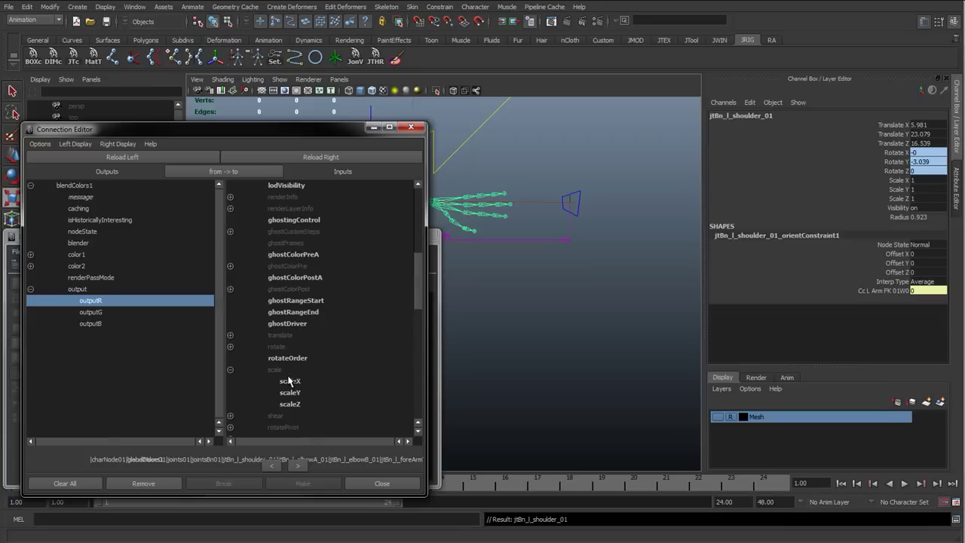
pyautogui.click(291, 382)
pyautogui.moveTo(292, 133); pyautogui.dragTo(483, 311)
pyautogui.moveTo(547, 309); pyautogui.dragTo(543, 253)
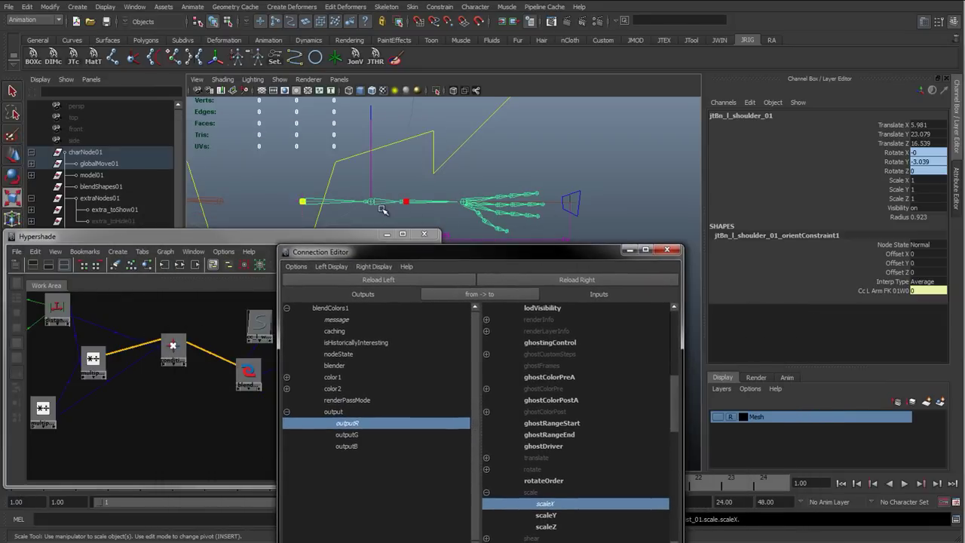
# Step: Load jtBn_l_elbowA_01 as the connection target and connect outputR of blendColors1 to its scaleX
pyautogui.moveTo(501, 261); pyautogui.dragTo(655, 251)
pyautogui.click(323, 423)
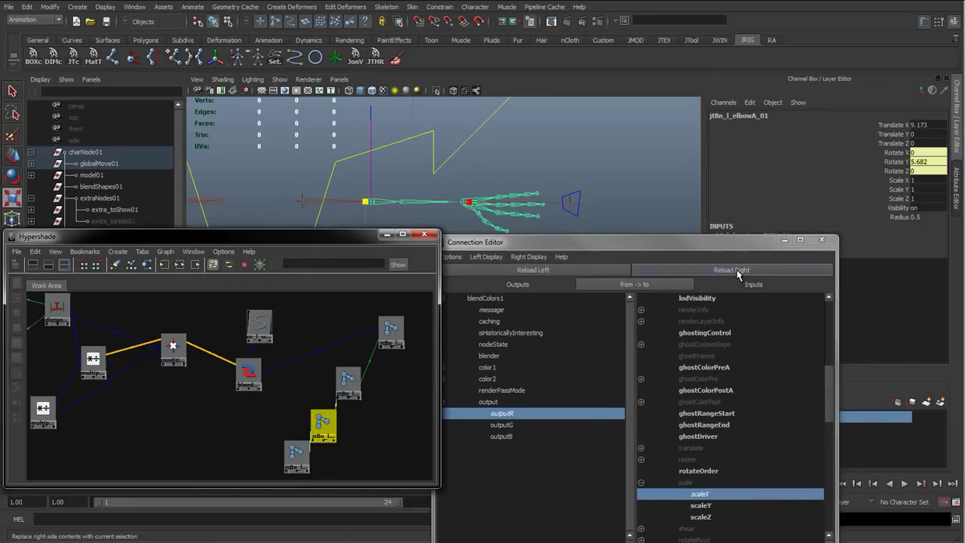
pyautogui.click(740, 270)
pyautogui.click(641, 482)
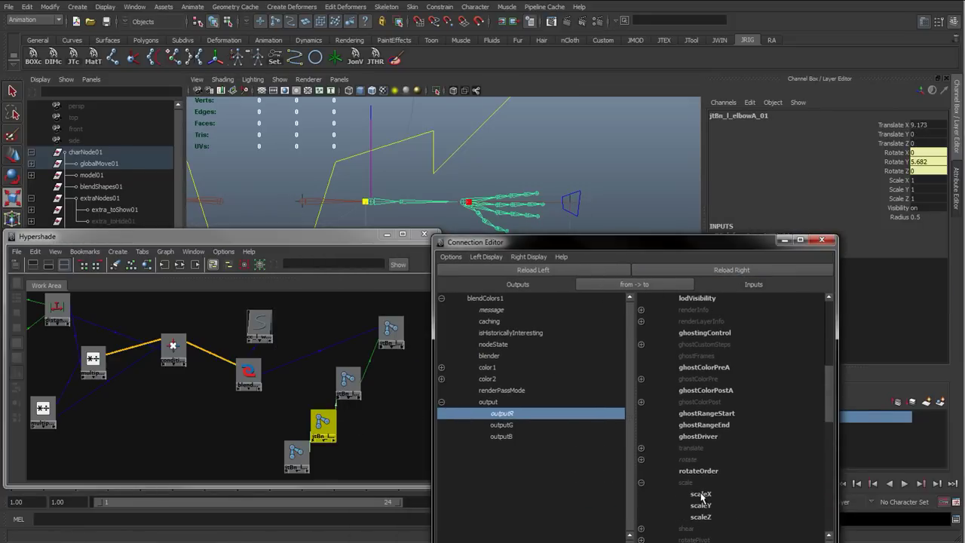
pyautogui.click(701, 494)
# Step: Load jtBn_l_elbowB_01 as the connection target and connect outputR of blendColors1 to its scaleX
pyautogui.click(348, 386)
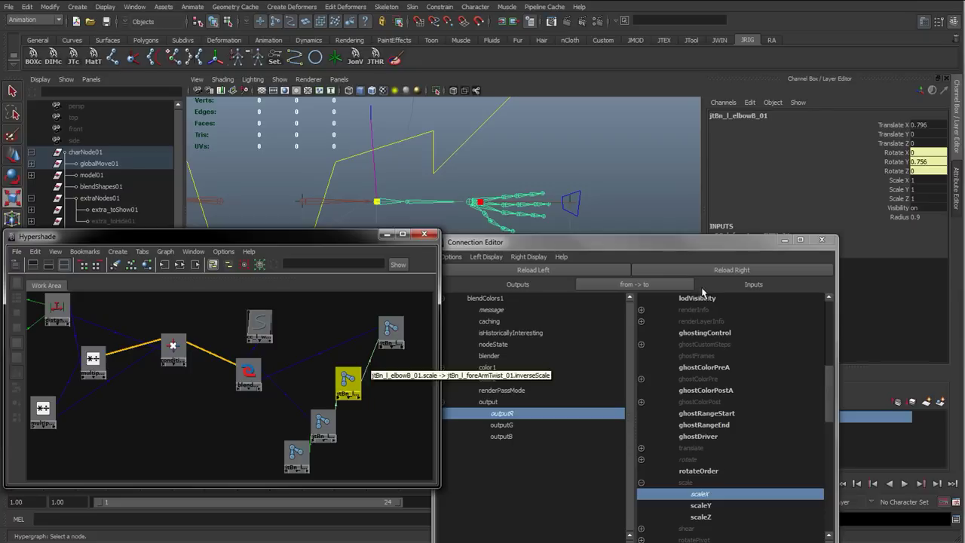
pyautogui.click(731, 270)
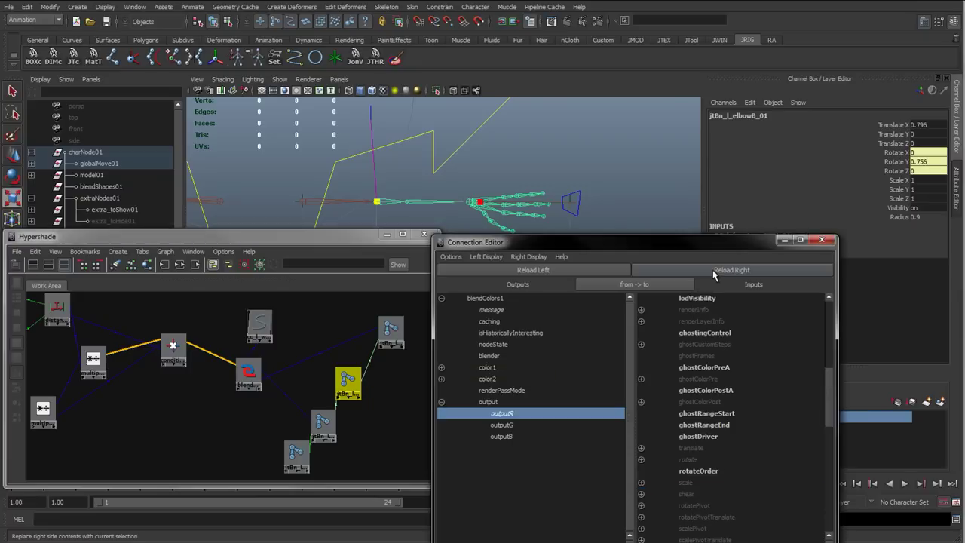
pyautogui.click(641, 484)
pyautogui.click(701, 495)
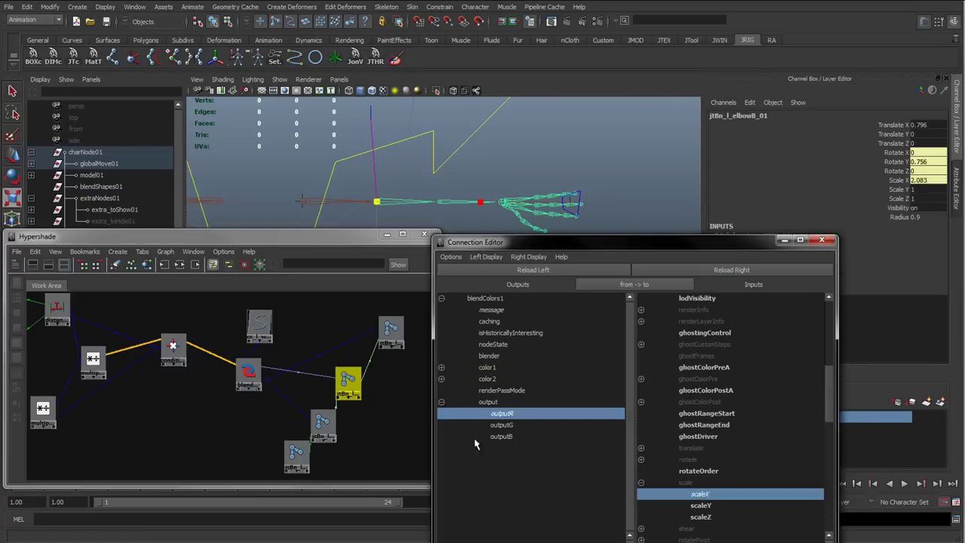
# Step: Reload jtBn_l_foreArmTwist_01, jtBn_l_elbowB_01 and jtBn_l_elbowA_01 as connection targets to check each joint's scaleX connection
pyautogui.click(391, 330)
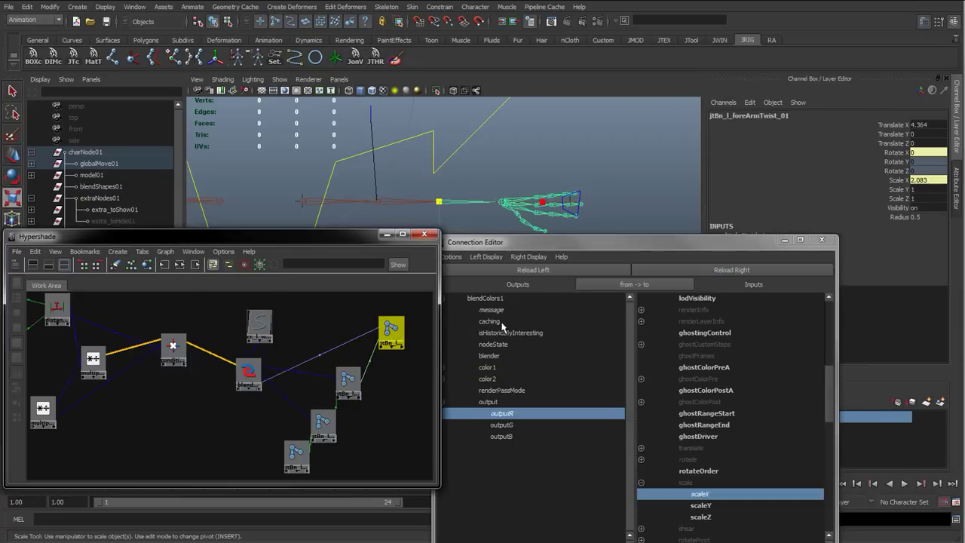
pyautogui.click(731, 270)
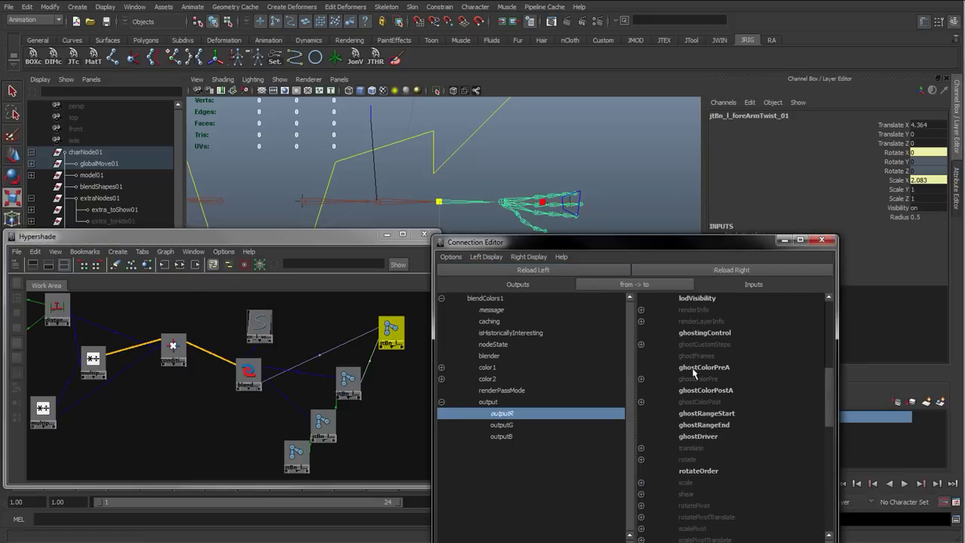
pyautogui.click(641, 483)
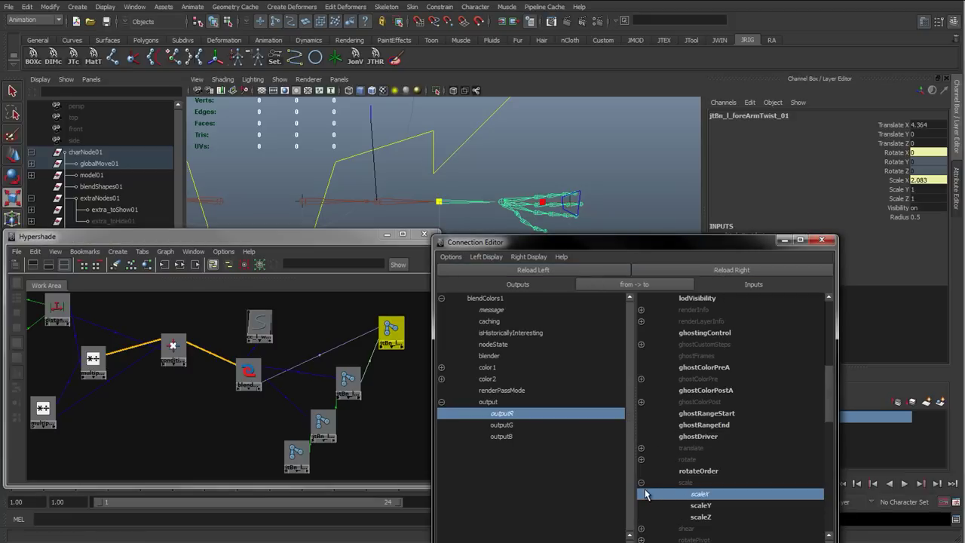
pyautogui.click(745, 271)
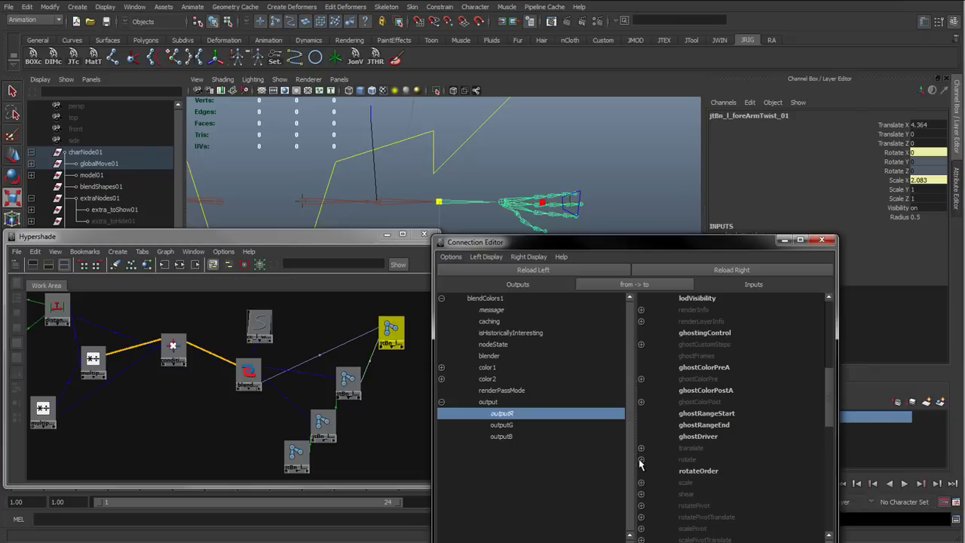
pyautogui.click(641, 483)
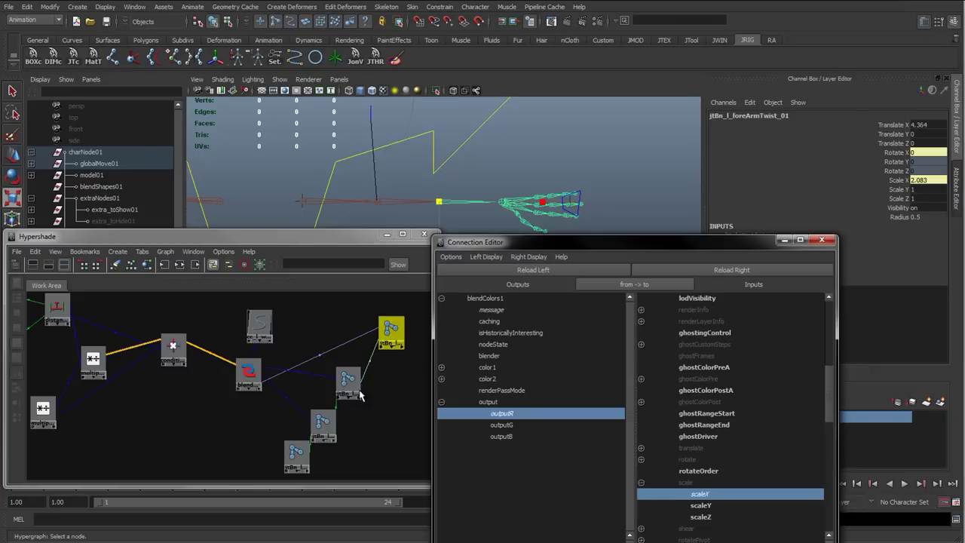
pyautogui.click(347, 383)
pyautogui.click(719, 273)
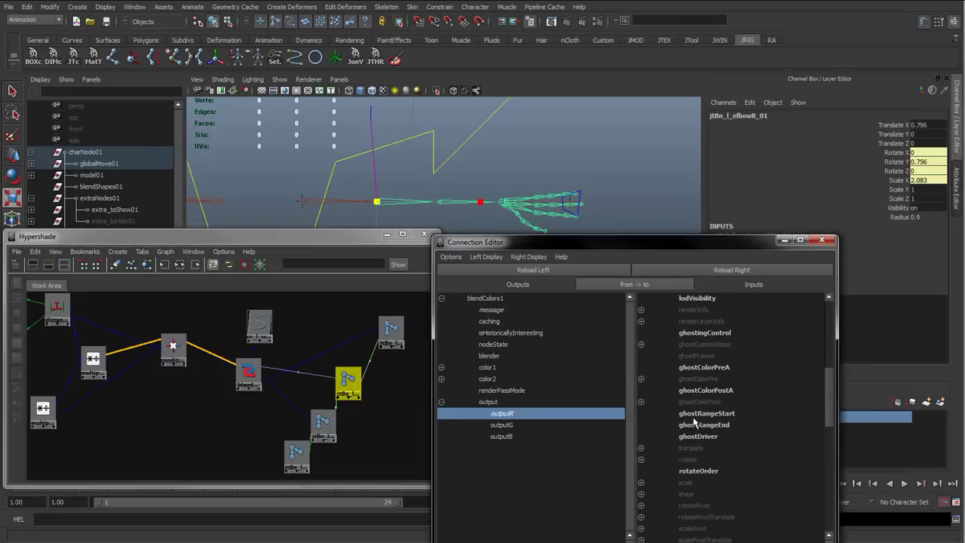
pyautogui.click(641, 483)
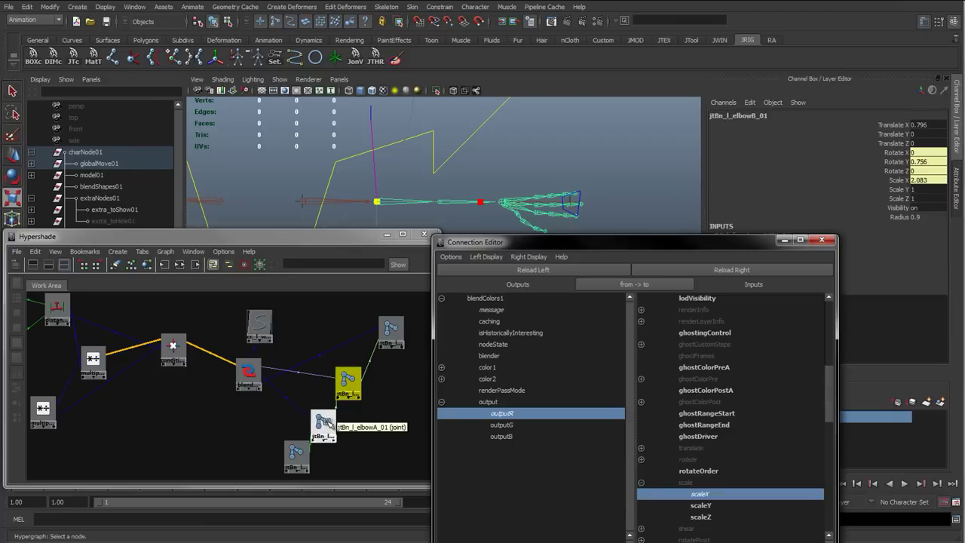
pyautogui.click(322, 425)
pyautogui.click(726, 270)
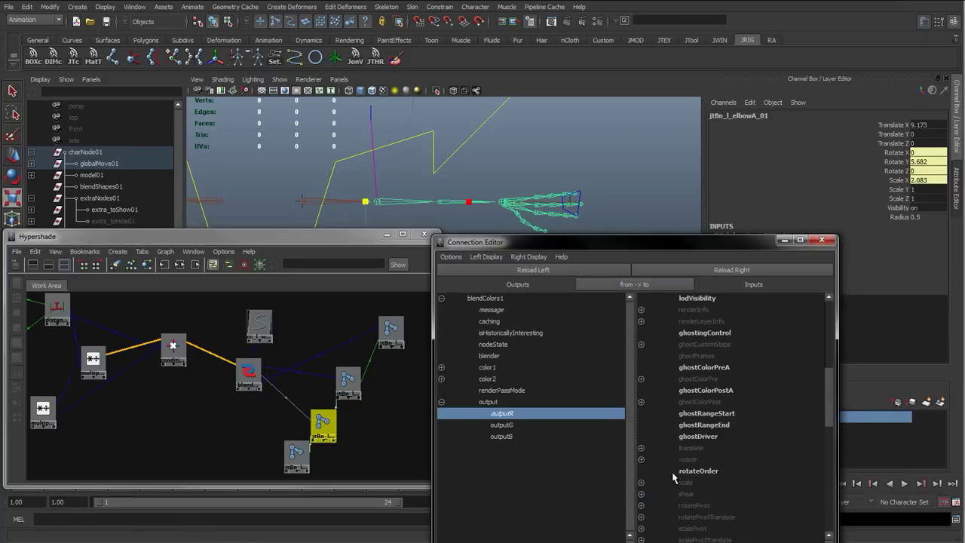
pyautogui.click(641, 483)
# Step: Connect outputR of blendColors1 to the scaleX of jtBn_l_shoulder_01 and close the Connection Editor
pyautogui.click(296, 452)
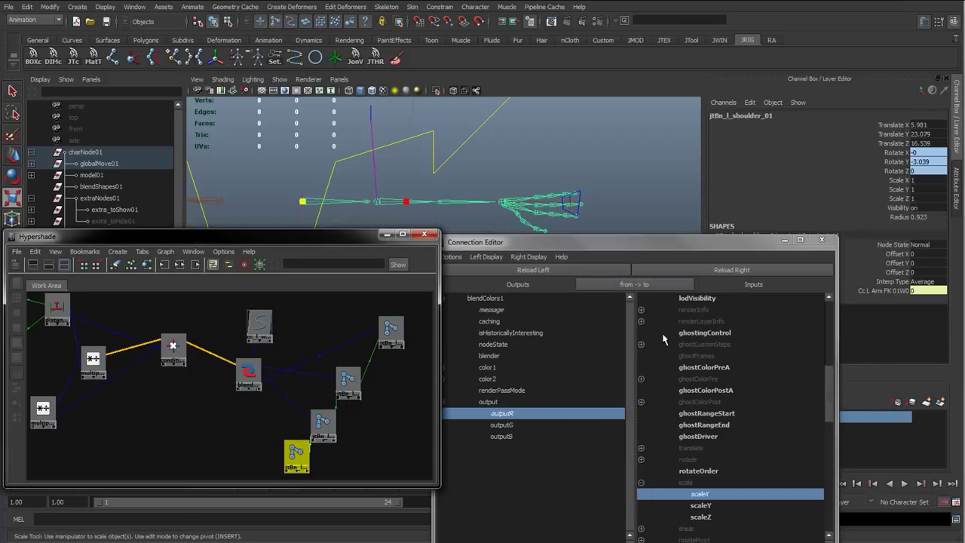
pyautogui.click(733, 271)
pyautogui.click(735, 272)
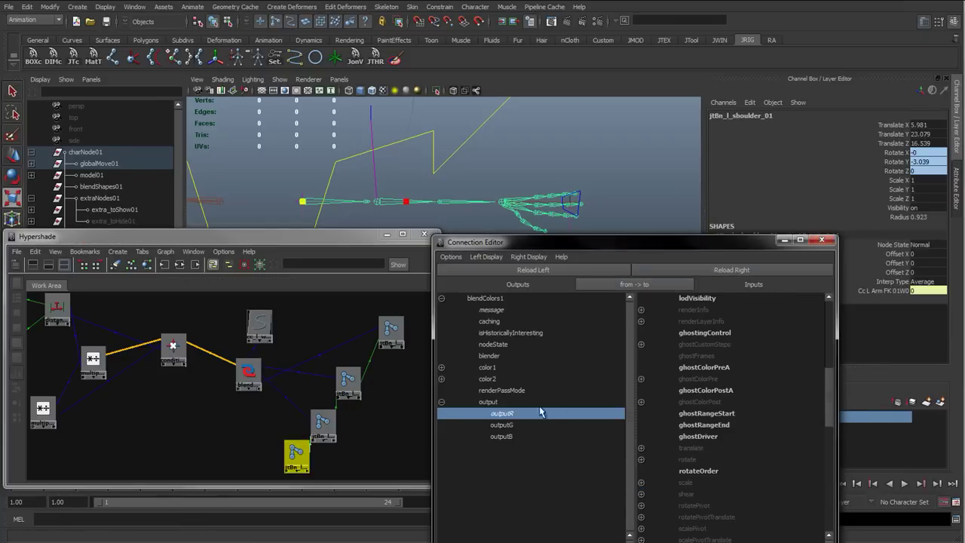
pyautogui.click(641, 483)
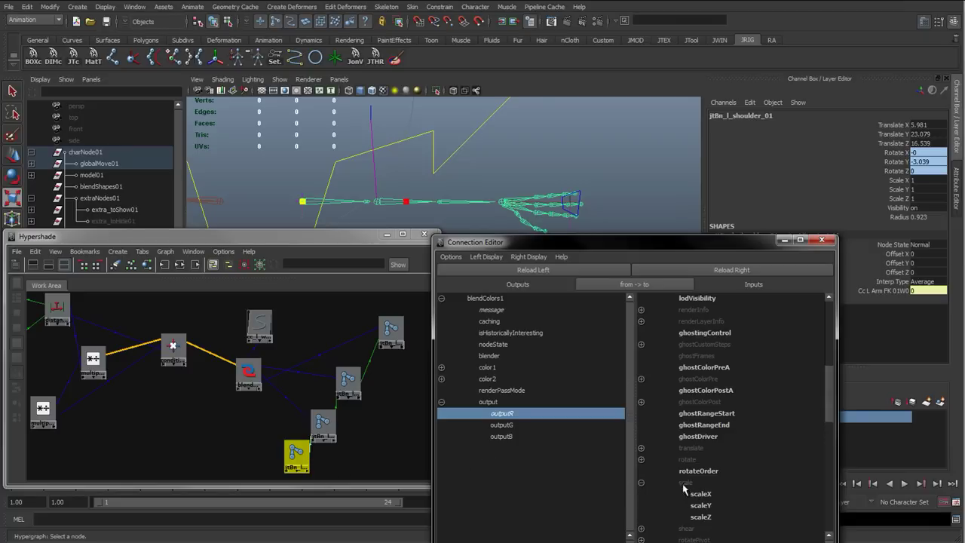
pyautogui.click(701, 494)
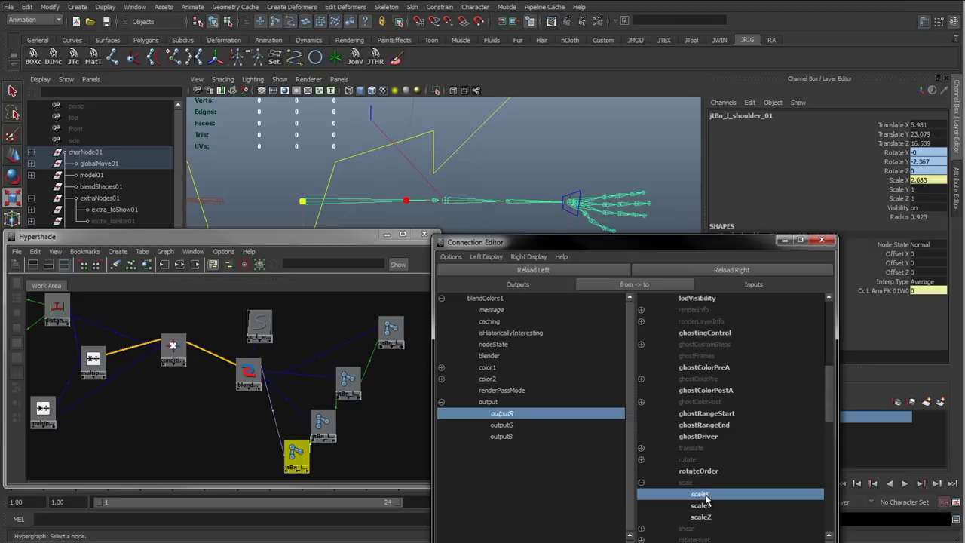
pyautogui.moveTo(630, 243); pyautogui.dragTo(664, 208)
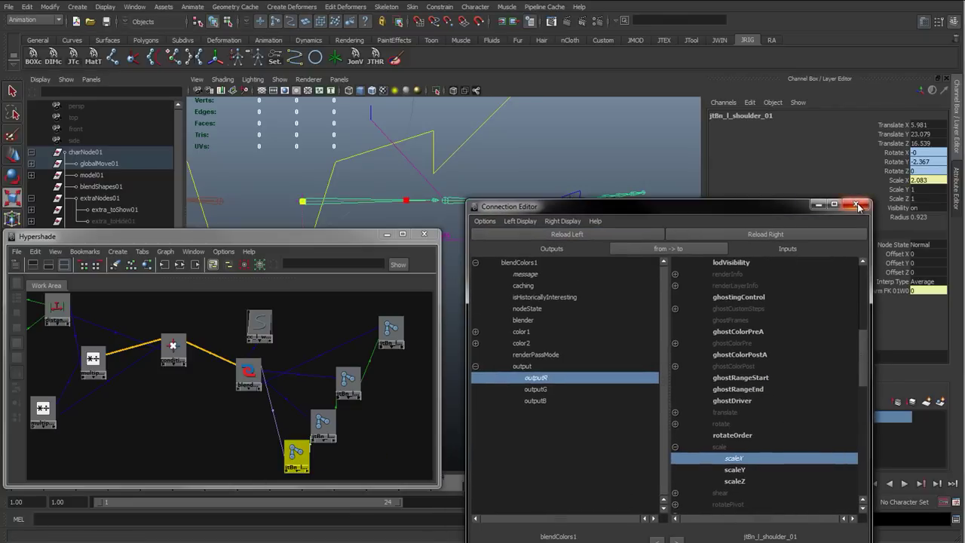
pyautogui.click(857, 205)
# Step: Test the stretch by moving cc_l_wrist_01 outward from the shoulder, and undo the move
pyautogui.click(589, 197)
pyautogui.click(581, 188)
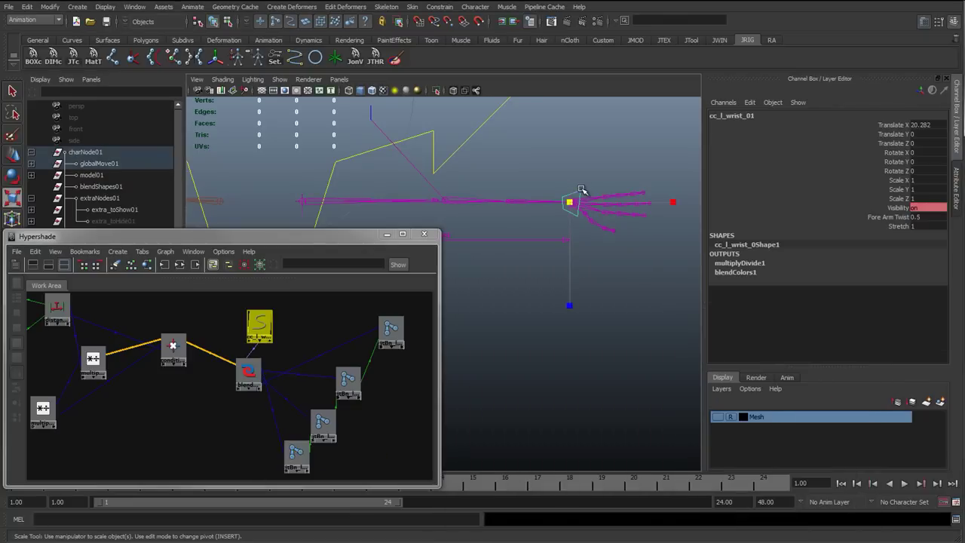
pyautogui.press('w')
pyautogui.moveTo(571, 202); pyautogui.dragTo(662, 154)
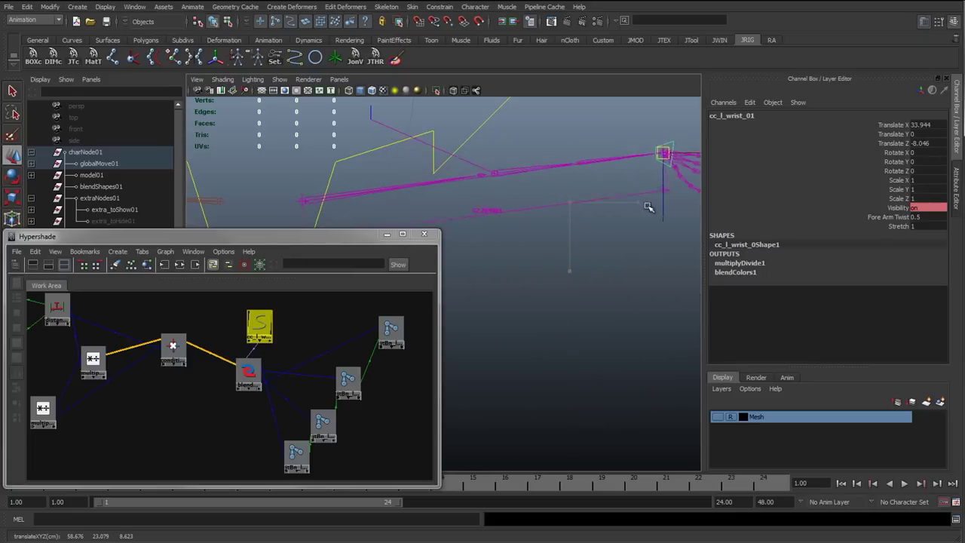
pyautogui.hotkey('ctrl', 'z')
pyautogui.hotkey('ctrl', 'z')
pyautogui.hotkey('ctrl', 'z')
pyautogui.hotkey('ctrl', 'z')
# Step: Close the Hypershade and try pulling cc_l_wrist_01 outward in the perspective view, undoing the move
pyautogui.press('space')
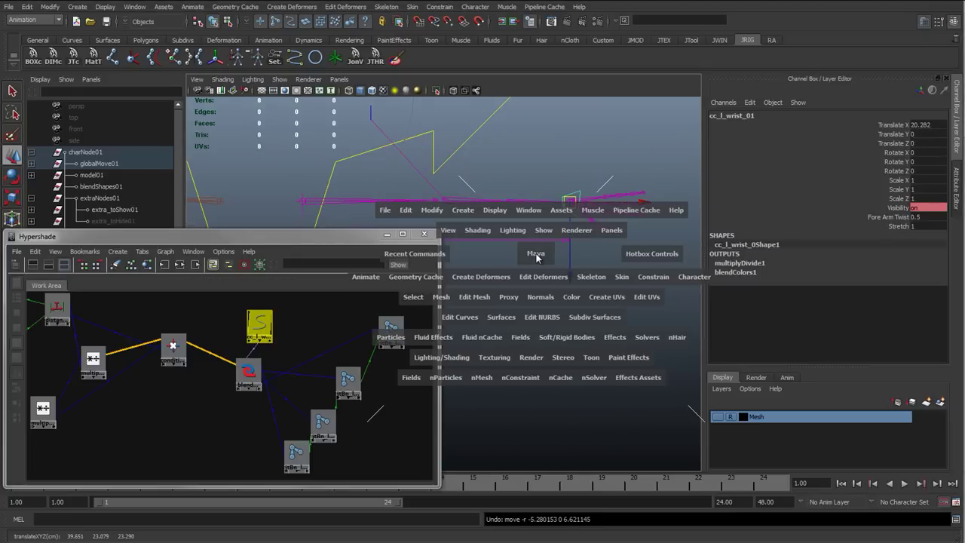
pyautogui.moveTo(536, 255); pyautogui.dragTo(536, 226)
pyautogui.click(426, 235)
pyautogui.keyDown('alt'); pyautogui.moveTo(570, 301); pyautogui.dragTo(382, 300, button='middle'); pyautogui.keyUp('alt')
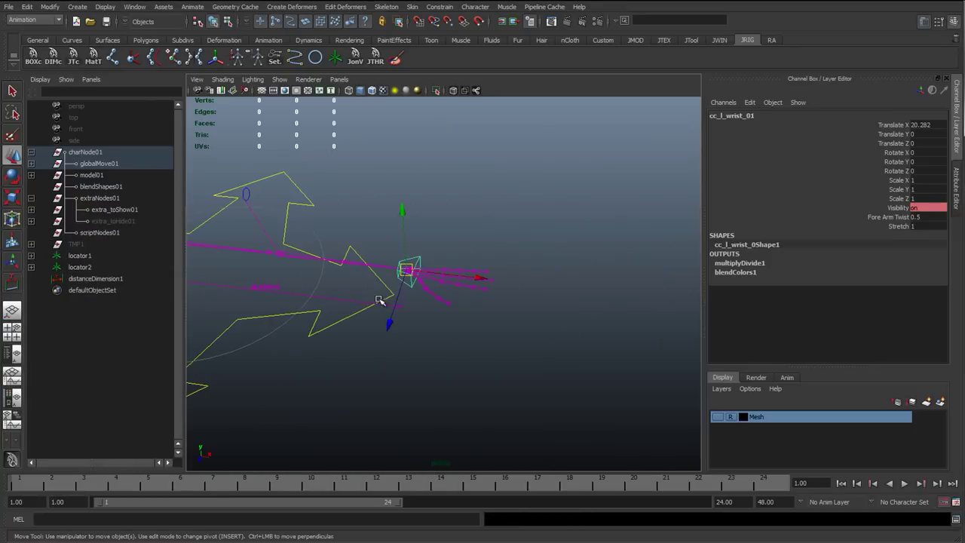
pyautogui.moveTo(407, 272); pyautogui.dragTo(530, 252)
pyautogui.hotkey('ctrl', 'z')
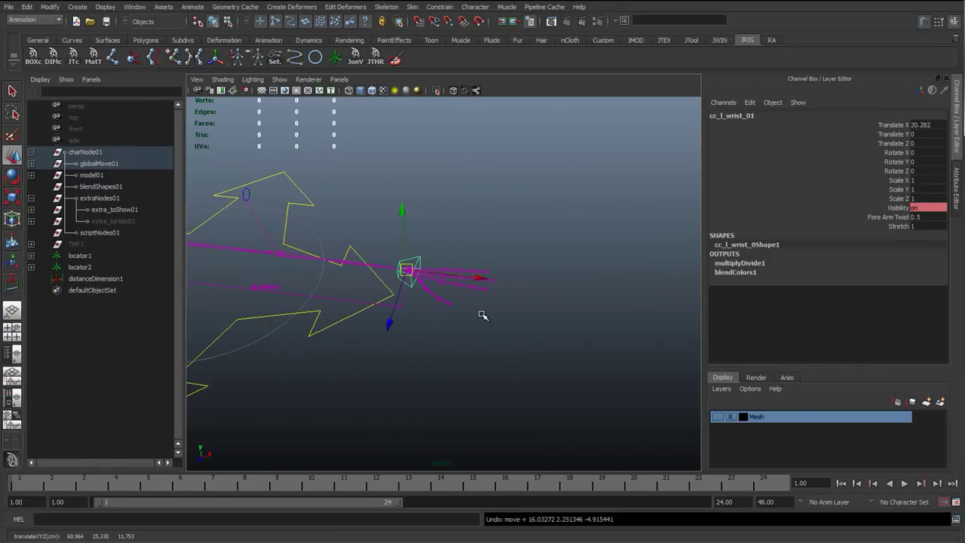
# Step: In the top view, move cc_l_wrist_01 toward the shoulder to bend the elbow, and inspect the shoulder joint's Scale X
pyautogui.press('space')
pyautogui.moveTo(482, 315); pyautogui.dragTo(431, 311)
pyautogui.keyDown('alt'); pyautogui.moveTo(536, 251); pyautogui.dragTo(538, 348, button='middle'); pyautogui.keyUp('alt')
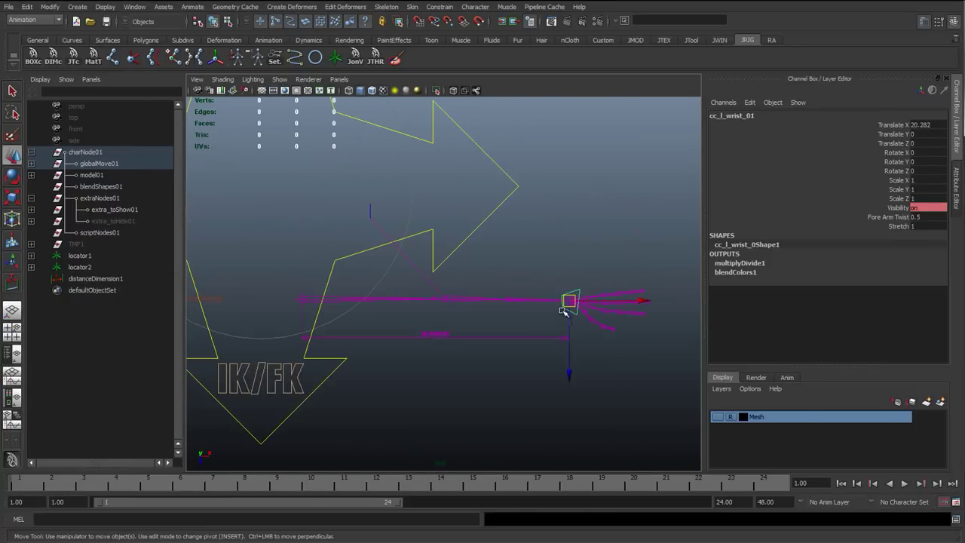
pyautogui.moveTo(565, 303); pyautogui.dragTo(429, 300)
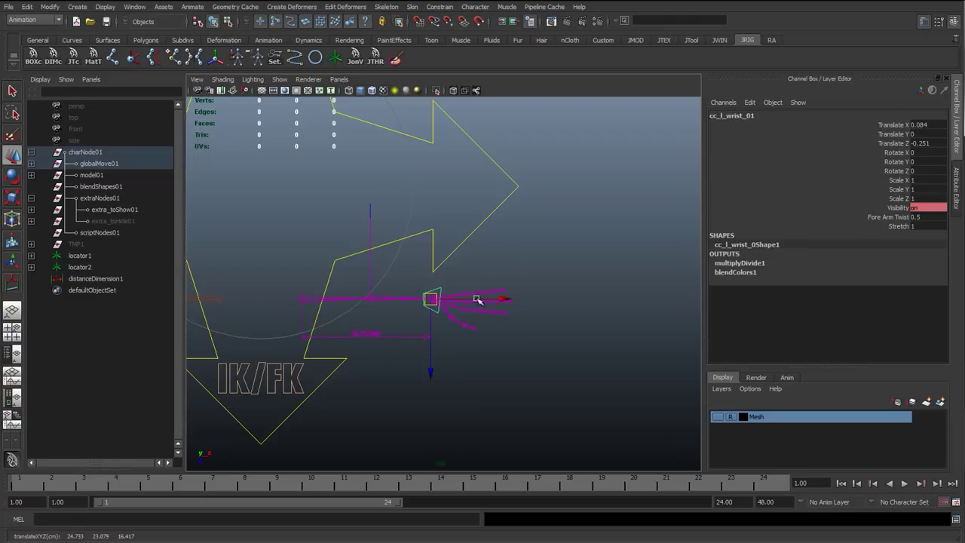
pyautogui.moveTo(505, 301); pyautogui.dragTo(449, 300)
pyautogui.click(324, 265)
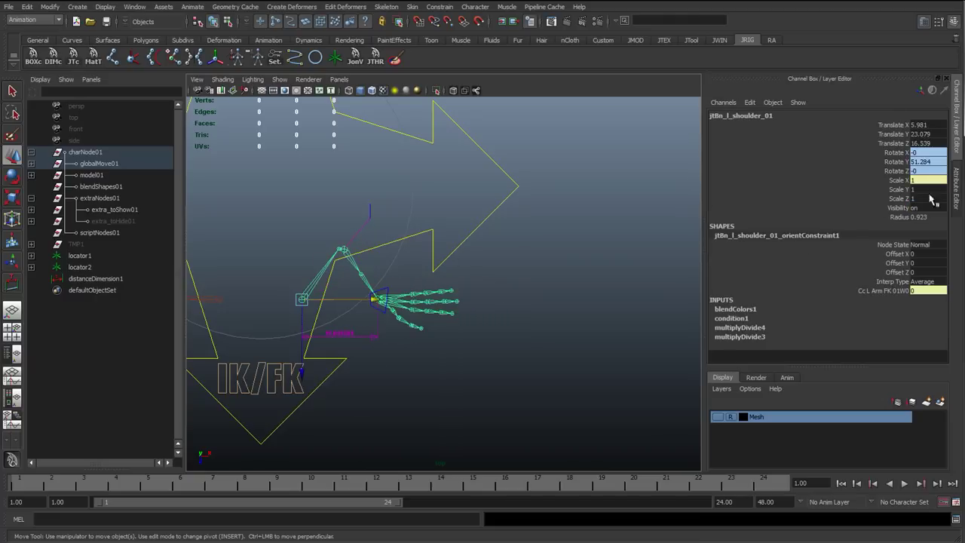
# Step: Pull cc_l_wrist_01 outward to a Translate X of about 24 and set its Stretch to 0
pyautogui.click(388, 286)
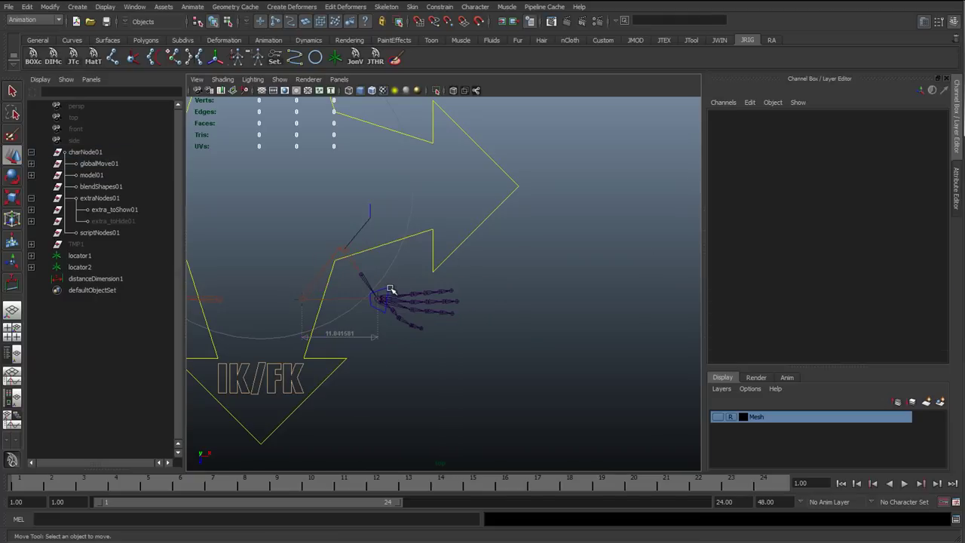
pyautogui.click(389, 288)
pyautogui.moveTo(448, 297); pyautogui.dragTo(669, 298)
pyautogui.click(899, 226)
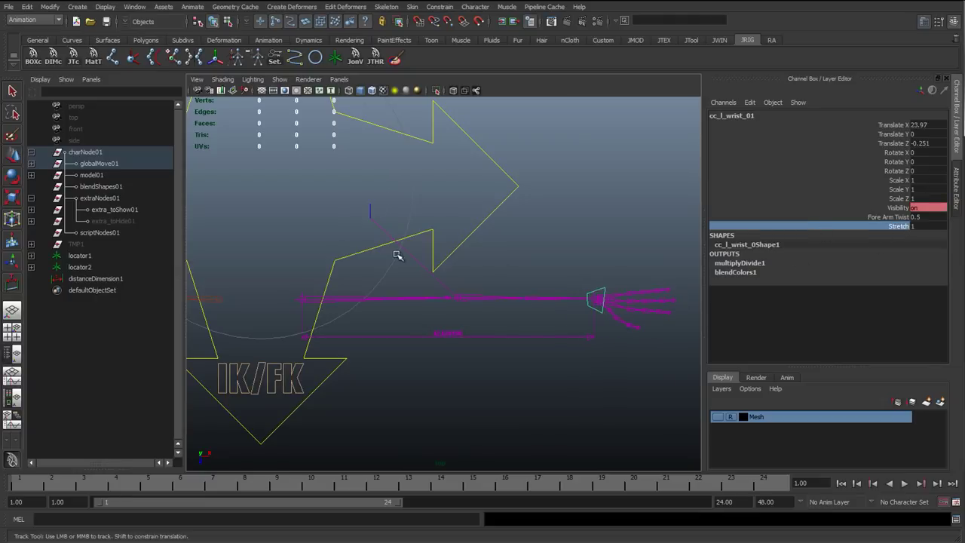
pyautogui.moveTo(399, 254); pyautogui.dragTo(516, 243, button='middle')
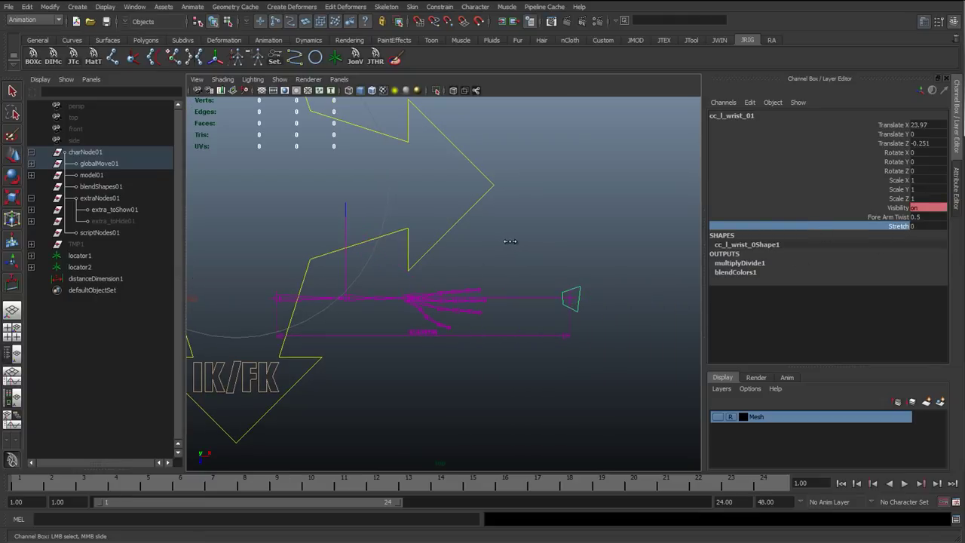
pyautogui.click(895, 226)
pyautogui.press('q')
# Step: Test the arm with Stretch off by moving cc_l_wrist_01 to the hand, undoing that, and placing it just beyond the fingers
pyautogui.click(506, 262)
pyautogui.press('w')
pyautogui.click(472, 208)
pyautogui.press('f')
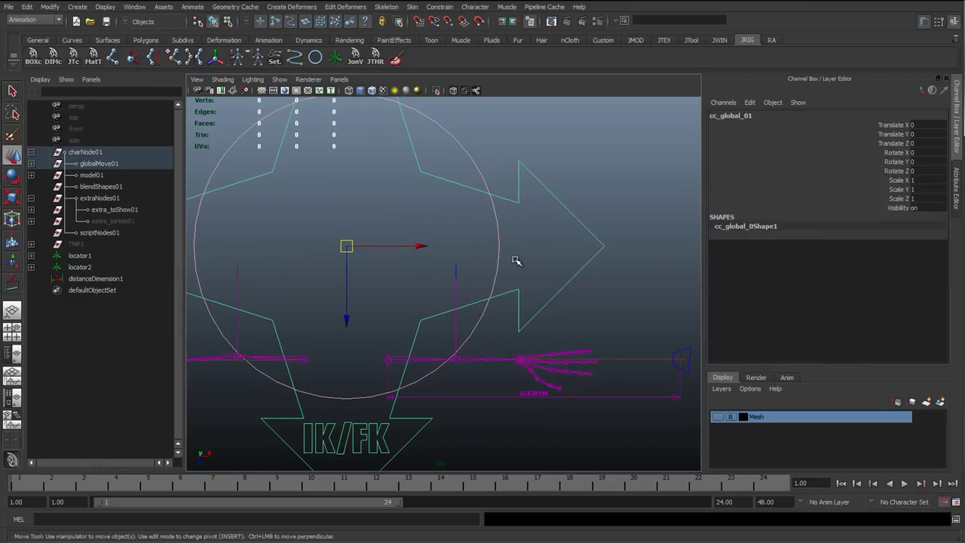
pyautogui.keyDown('alt'); pyautogui.moveTo(530, 340); pyautogui.dragTo(468, 295, button='middle'); pyautogui.keyUp('alt')
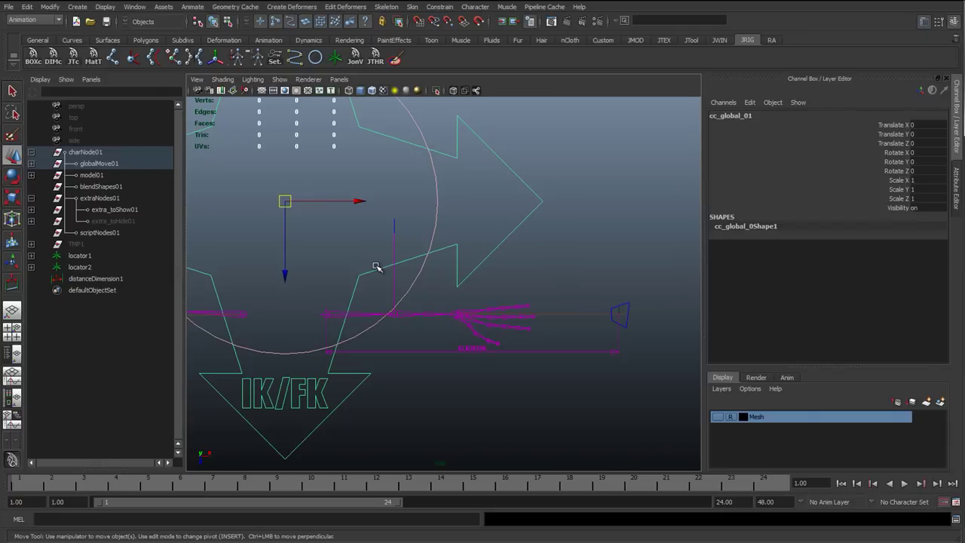
pyautogui.click(622, 306)
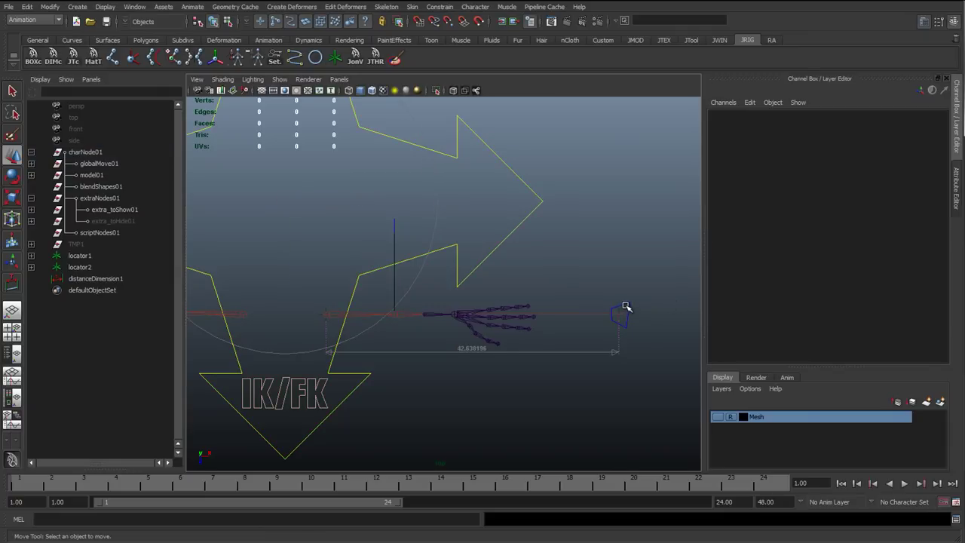
pyautogui.click(626, 307)
pyautogui.moveTo(584, 271); pyautogui.dragTo(524, 341, button='middle')
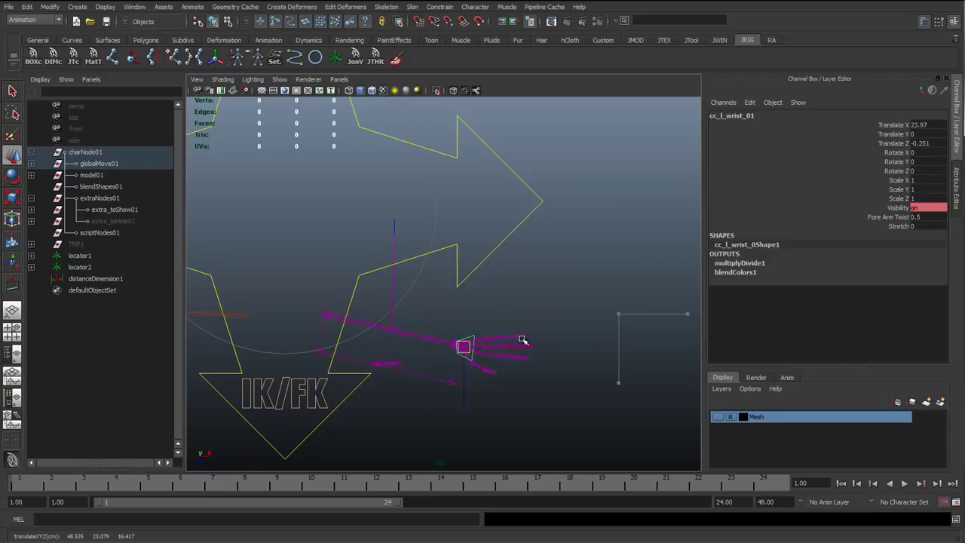
pyautogui.moveTo(522, 340); pyautogui.dragTo(461, 315)
pyautogui.hotkey('ctrl', 'z')
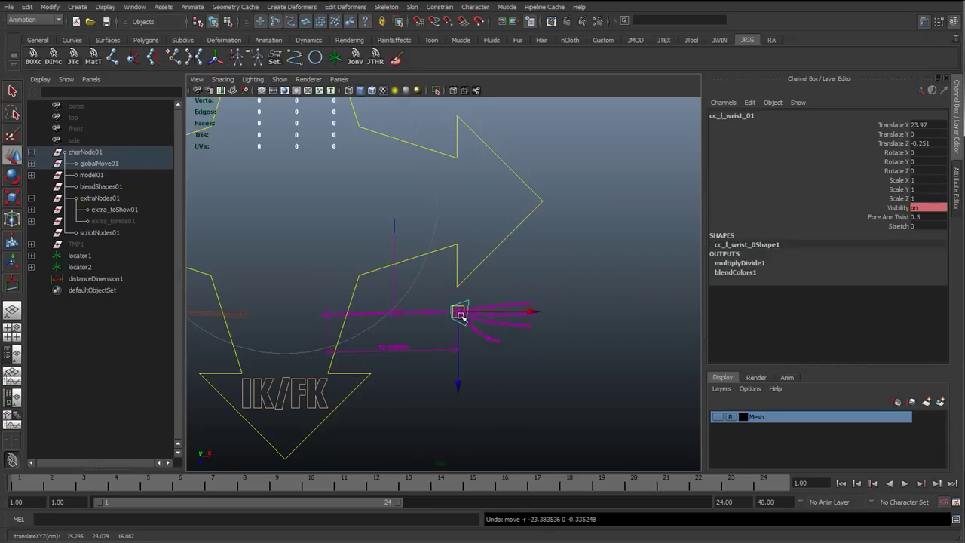
pyautogui.moveTo(632, 318); pyautogui.dragTo(556, 317)
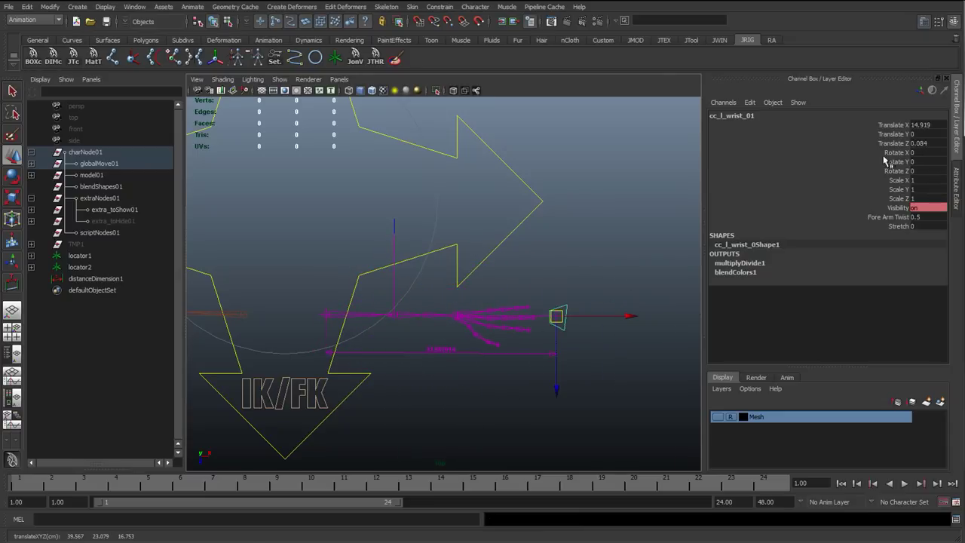
# Step: Set Translate X, Y and Z of cc_l_wrist_01 to 0 and deselect it
pyautogui.moveTo(926, 145); pyautogui.dragTo(924, 130)
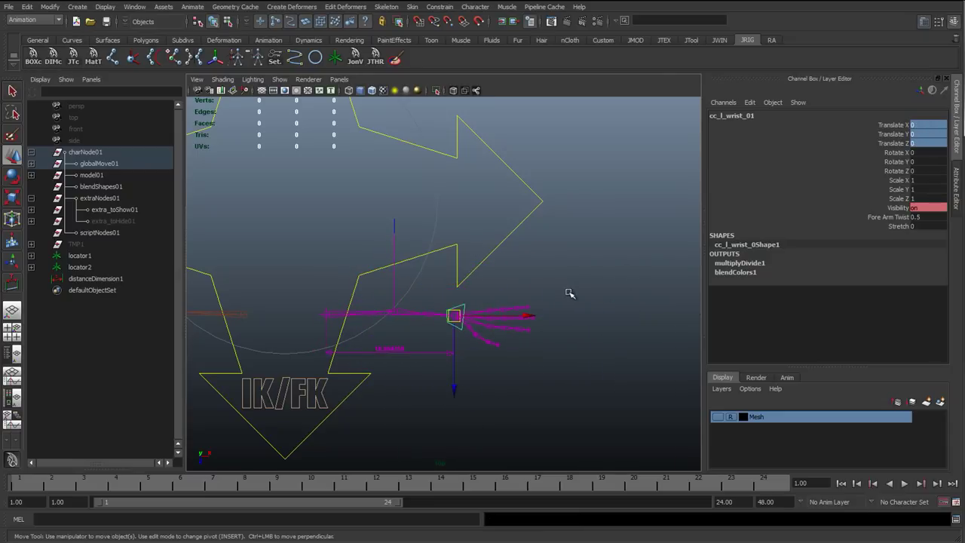
pyautogui.click(528, 272)
pyautogui.keyDown('alt'); pyautogui.moveTo(452, 273); pyautogui.dragTo(544, 320, button='right'); pyautogui.keyUp('alt')
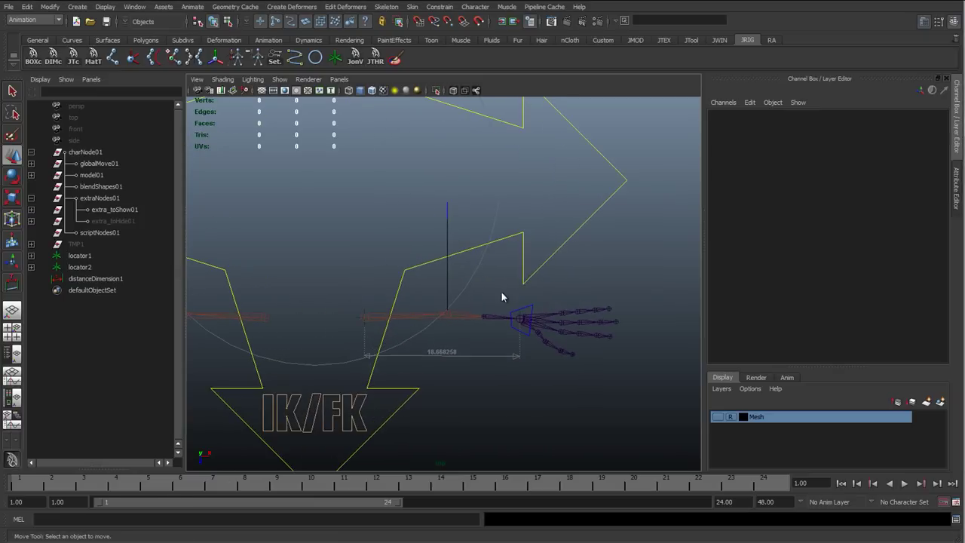
# Step: In the perspective view, pull cc_l_wrist_01 outward to a Translate X of about 34.4 and set its Stretch to 1
pyautogui.press('space')
pyautogui.moveTo(501, 298); pyautogui.dragTo(493, 254)
pyautogui.keyDown('alt'); pyautogui.moveTo(400, 259); pyautogui.dragTo(576, 313, button='middle'); pyautogui.keyUp('alt')
pyautogui.keyDown('alt'); pyautogui.moveTo(576, 312); pyautogui.dragTo(537, 312, button='right'); pyautogui.keyUp('alt')
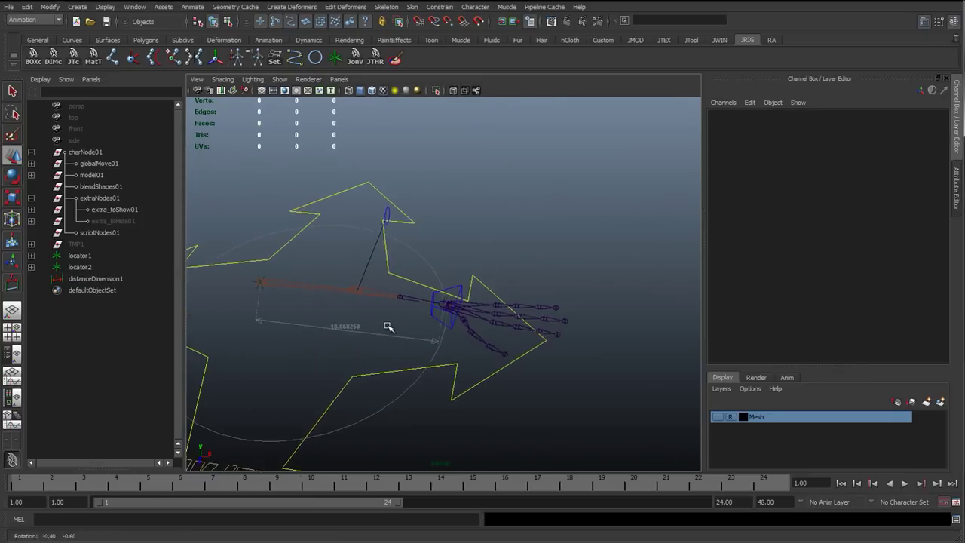
pyautogui.keyDown('alt'); pyautogui.moveTo(390, 327); pyautogui.dragTo(429, 326, button='middle'); pyautogui.keyUp('alt')
pyautogui.keyDown('alt'); pyautogui.moveTo(396, 326); pyautogui.dragTo(370, 331); pyautogui.keyUp('alt')
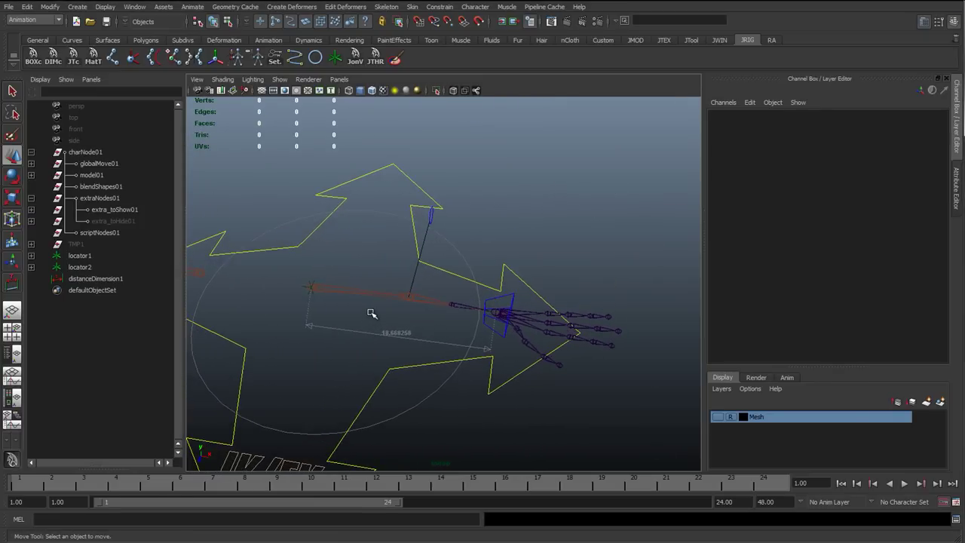
pyautogui.click(506, 298)
pyautogui.keyDown('alt'); pyautogui.moveTo(500, 313); pyautogui.dragTo(765, 332); pyautogui.keyUp('alt')
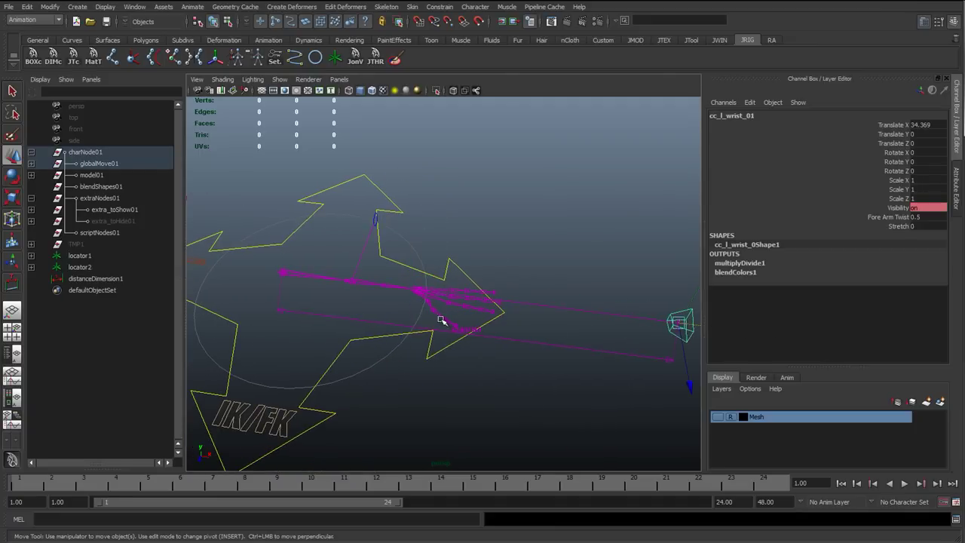
pyautogui.click(883, 226)
pyautogui.moveTo(554, 242); pyautogui.dragTo(580, 281, button='middle')
pyautogui.keyDown('alt'); pyautogui.moveTo(582, 283); pyautogui.dragTo(556, 289); pyautogui.keyUp('alt')
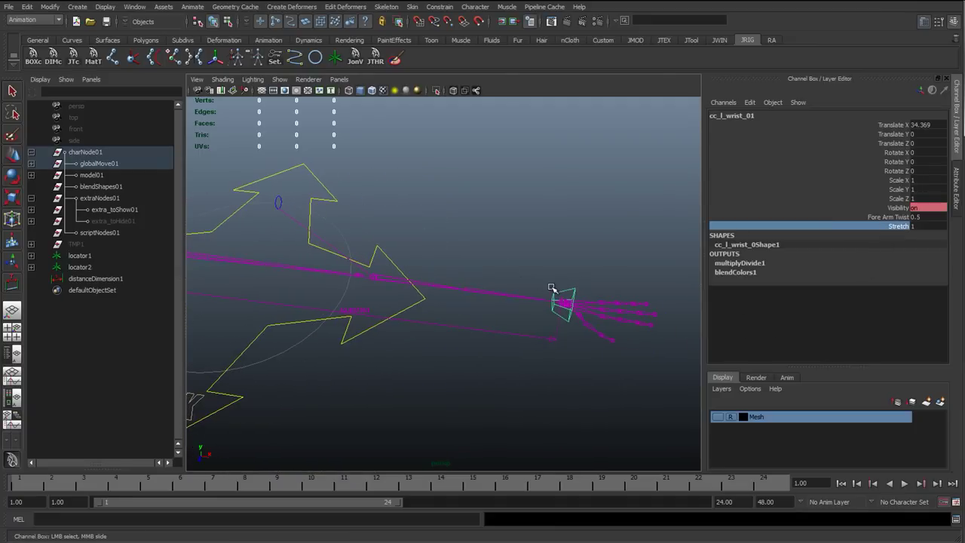
# Step: Show the Mesh layer and examine the character's left arm against the stretched joint chain
pyautogui.click(718, 417)
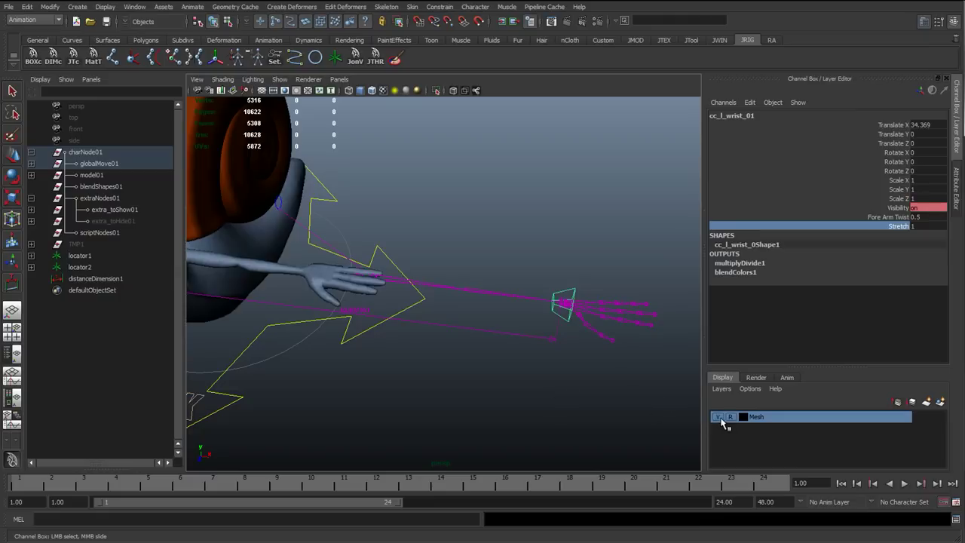
pyautogui.moveTo(388, 340)
pyautogui.keyDown('alt'); pyautogui.mouseDown(button='middle')
pyautogui.moveTo(490, 366)
pyautogui.moveTo(390, 345)
pyautogui.mouseUp(button='middle'); pyautogui.keyUp('alt')
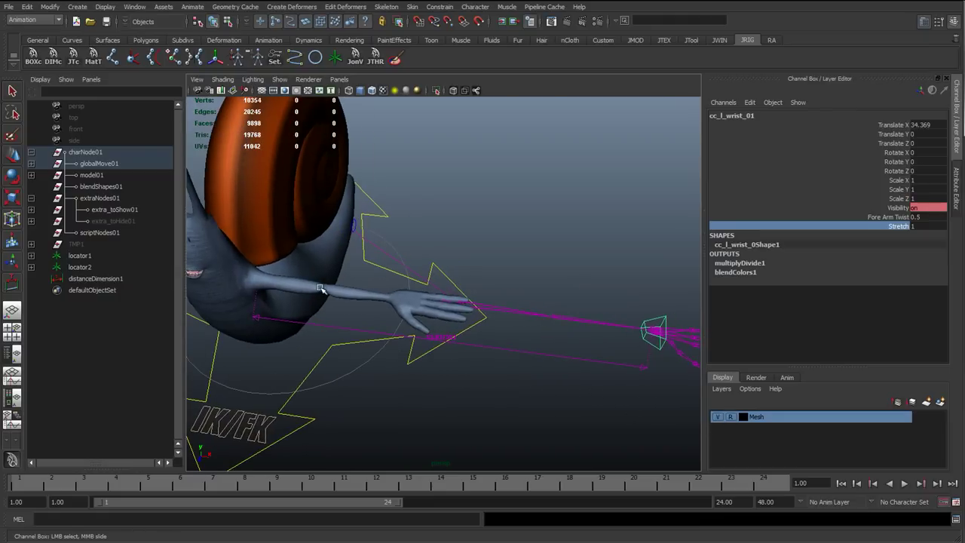
pyautogui.keyDown('alt'); pyautogui.moveTo(383, 307); pyautogui.dragTo(302, 292, button='middle'); pyautogui.keyUp('alt')
pyautogui.keyDown('alt'); pyautogui.moveTo(478, 304); pyautogui.dragTo(276, 270); pyautogui.keyUp('alt')
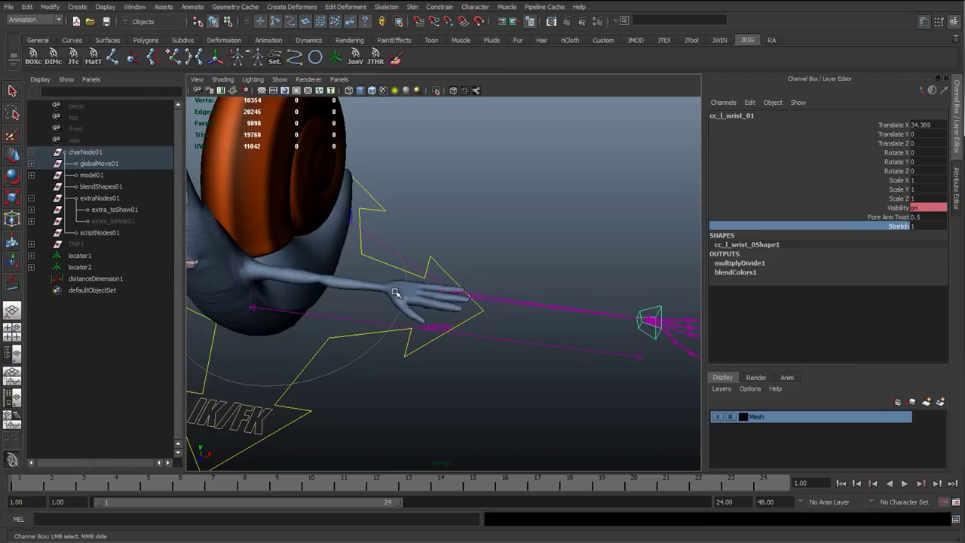
# Step: Test the stretch further by moving cc_l_wrist_01 outward to a Translate X of about 43
pyautogui.press('w')
pyautogui.keyDown('alt'); pyautogui.moveTo(526, 317); pyautogui.dragTo(618, 317); pyautogui.keyUp('alt')
pyautogui.keyDown('alt'); pyautogui.moveTo(414, 314); pyautogui.dragTo(258, 270); pyautogui.keyUp('alt')
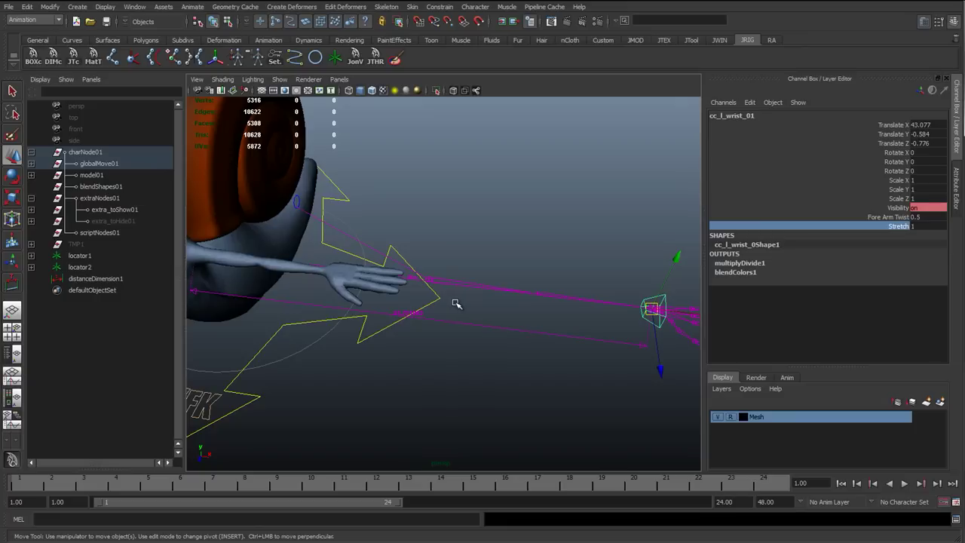
pyautogui.keyDown('alt'); pyautogui.moveTo(527, 360); pyautogui.dragTo(304, 278, button='right'); pyautogui.keyUp('alt')
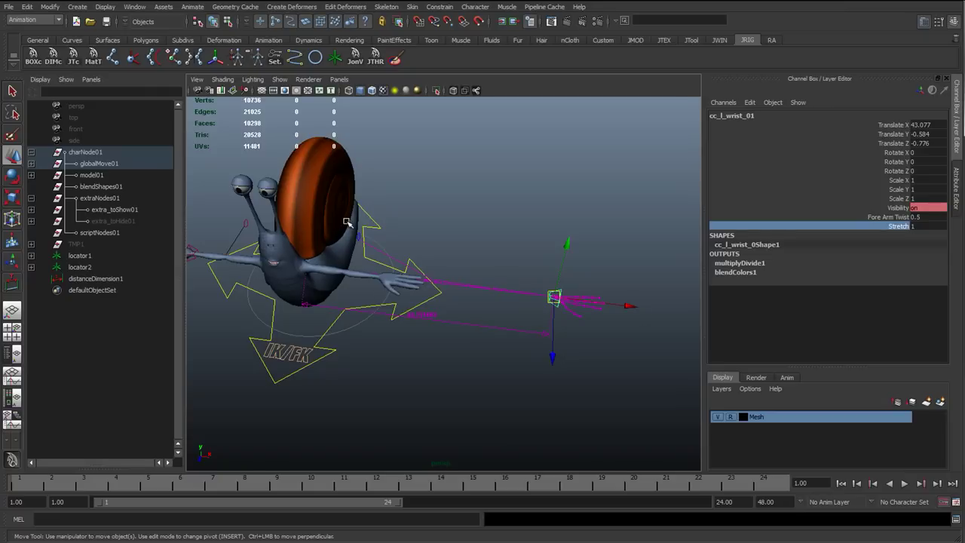
pyautogui.keyDown('alt'); pyautogui.moveTo(470, 368); pyautogui.dragTo(505, 341, button='middle'); pyautogui.keyUp('alt')
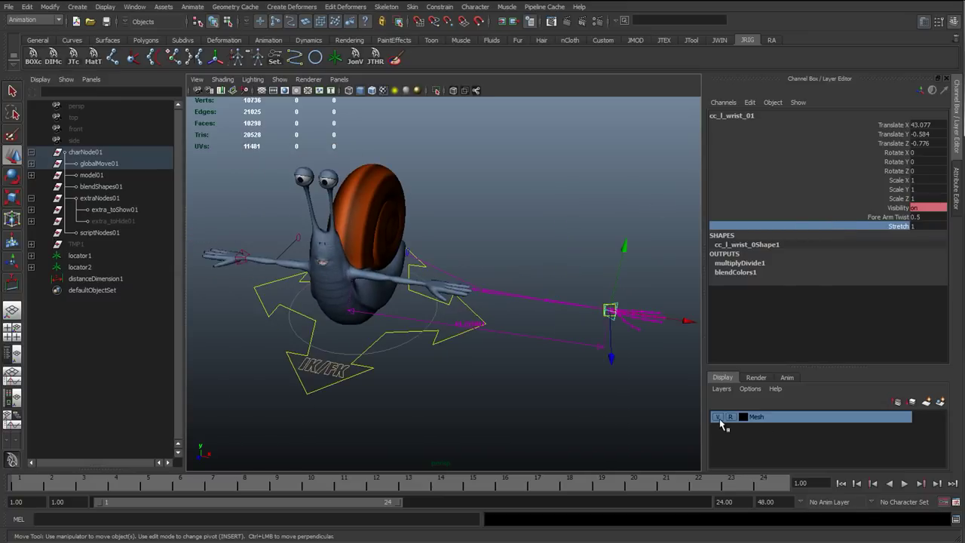
# Step: Hide the Mesh layer and set Translate X, Y and Z of cc_l_wrist_01 to 0
pyautogui.click(719, 419)
pyautogui.moveTo(926, 145); pyautogui.dragTo(922, 129)
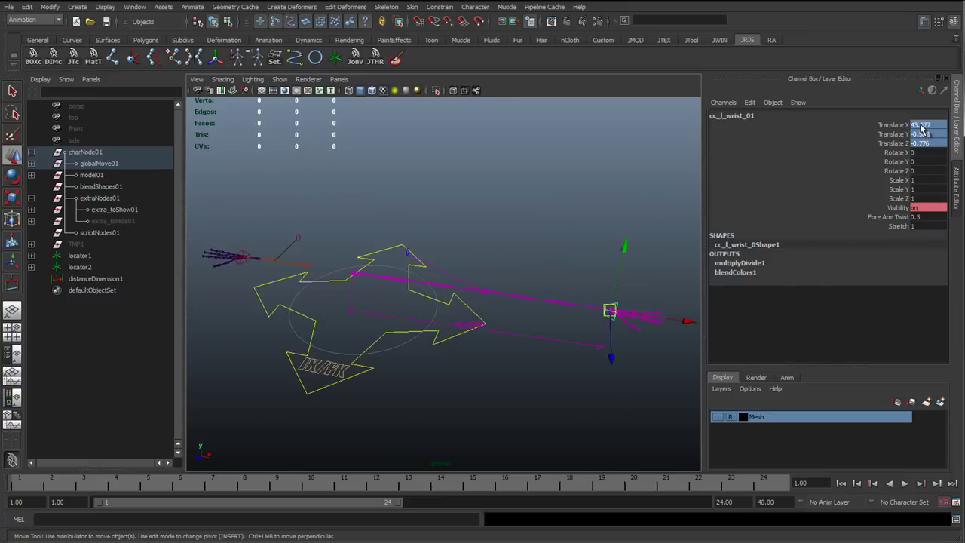
pyautogui.write('0')
pyautogui.press('Return')
pyautogui.click(483, 202)
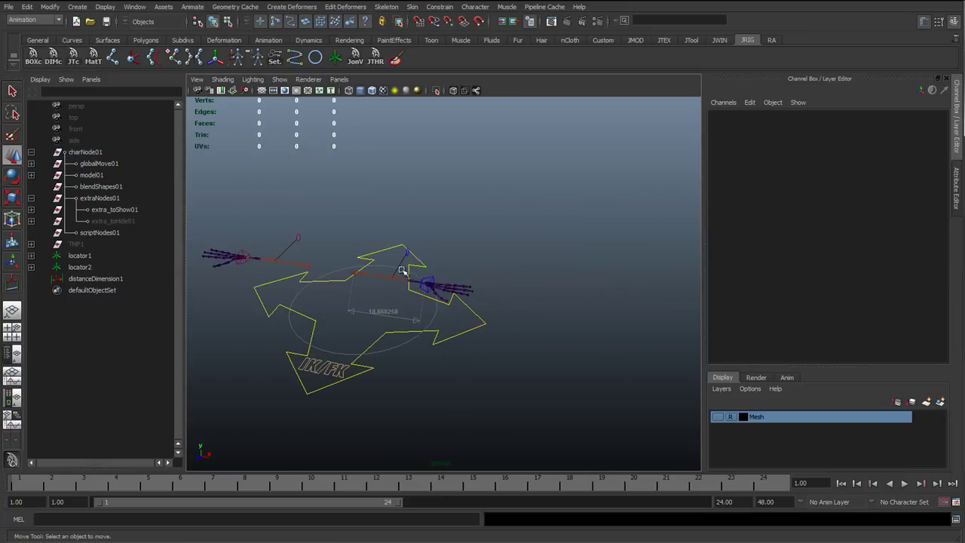
pyautogui.keyDown('alt'); pyautogui.moveTo(402, 270); pyautogui.dragTo(324, 254); pyautogui.keyUp('alt')
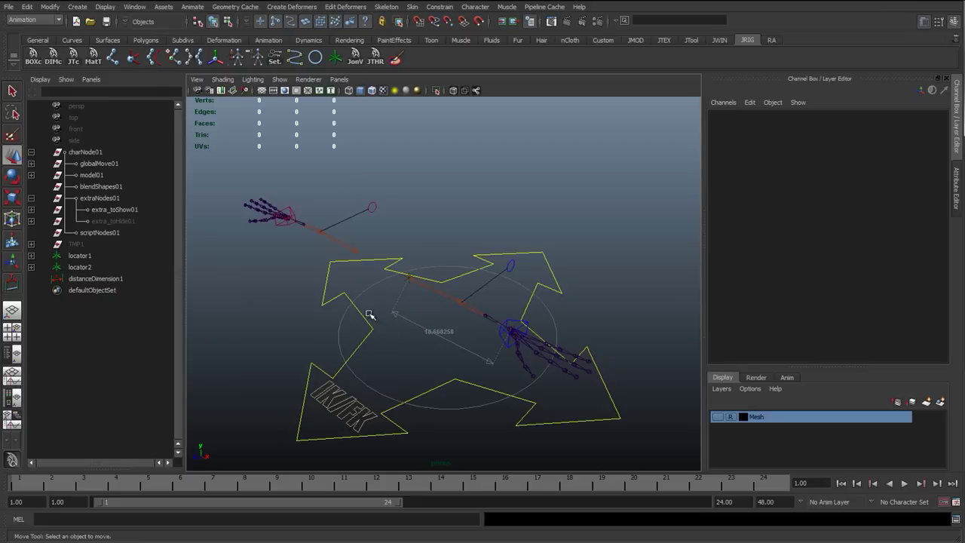
pyautogui.keyDown('alt'); pyautogui.moveTo(479, 313); pyautogui.dragTo(503, 320); pyautogui.keyUp('alt')
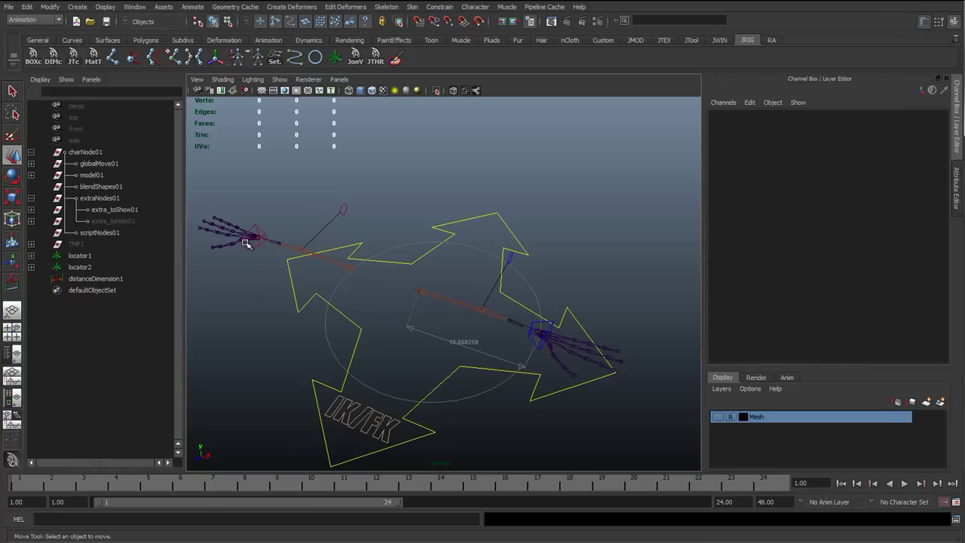
pyautogui.keyDown('alt'); pyautogui.moveTo(335, 273); pyautogui.dragTo(351, 276, button='middle'); pyautogui.keyUp('alt')
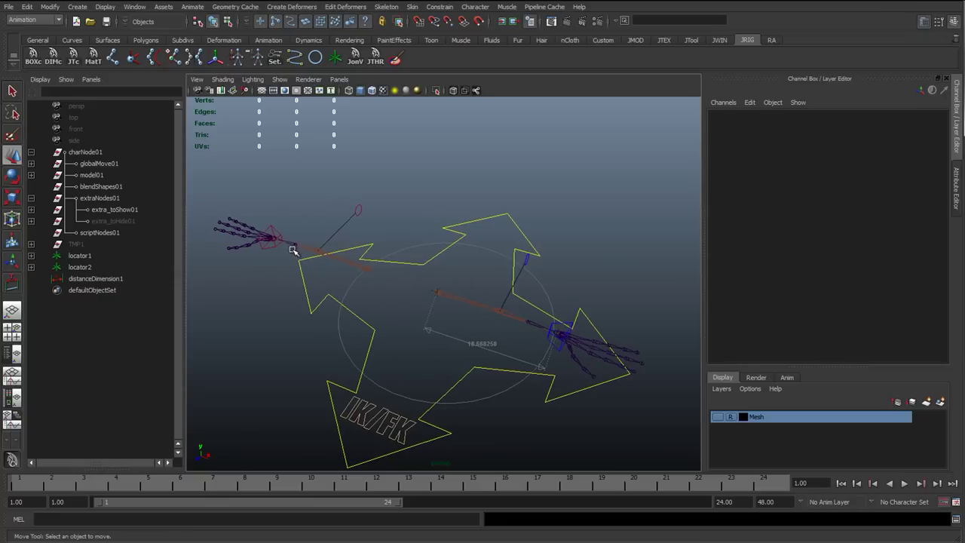